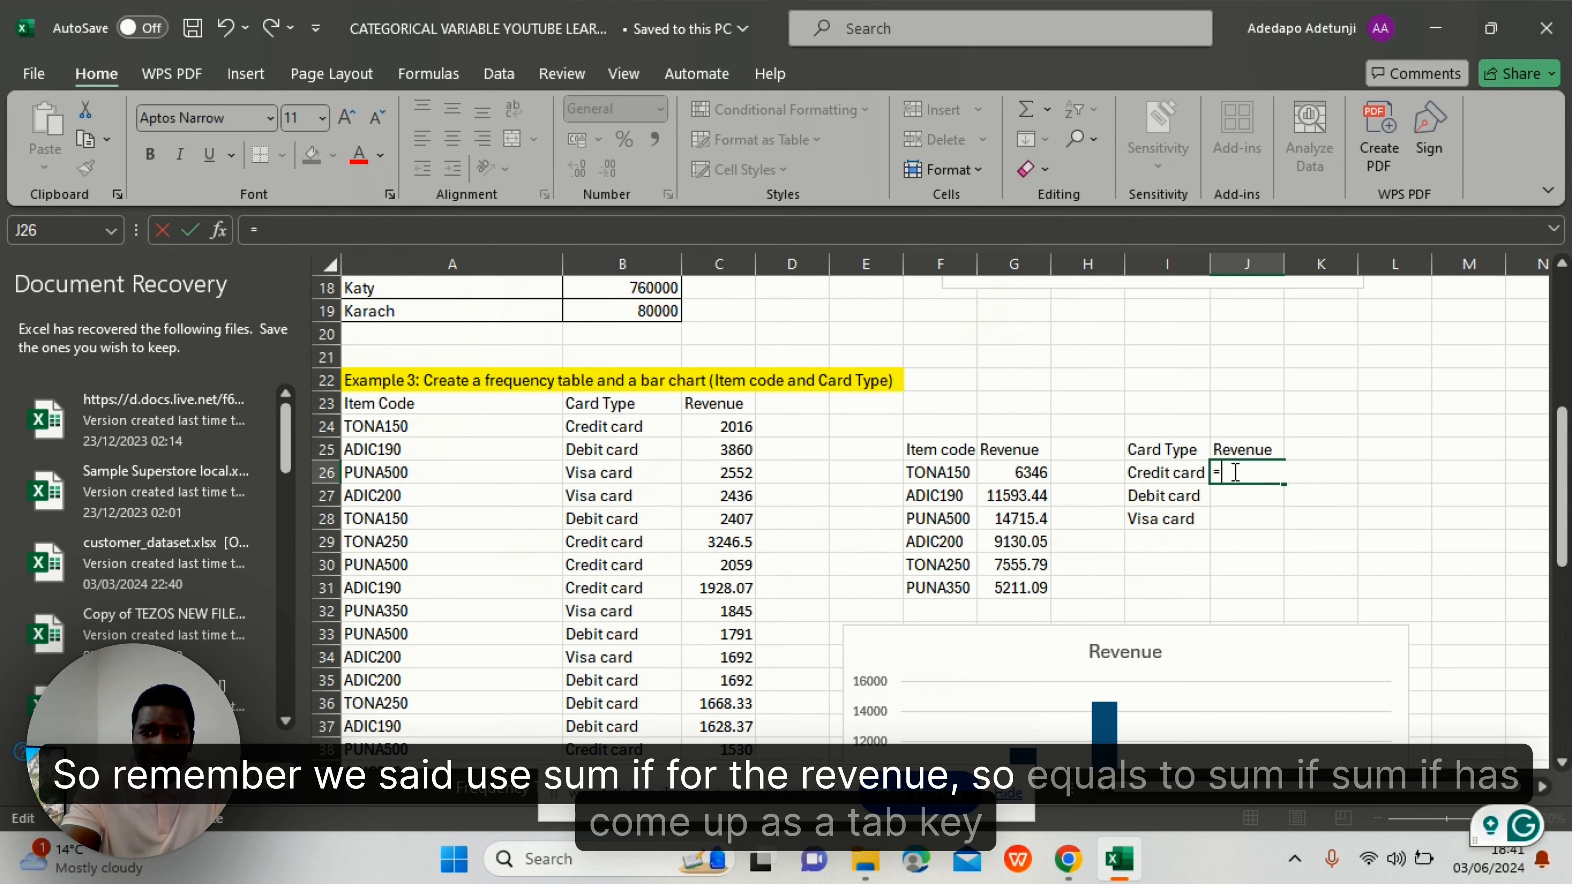
- Start a SUMIF formula in J26 using the card-type range B24:B58 as the condition range
text(=)
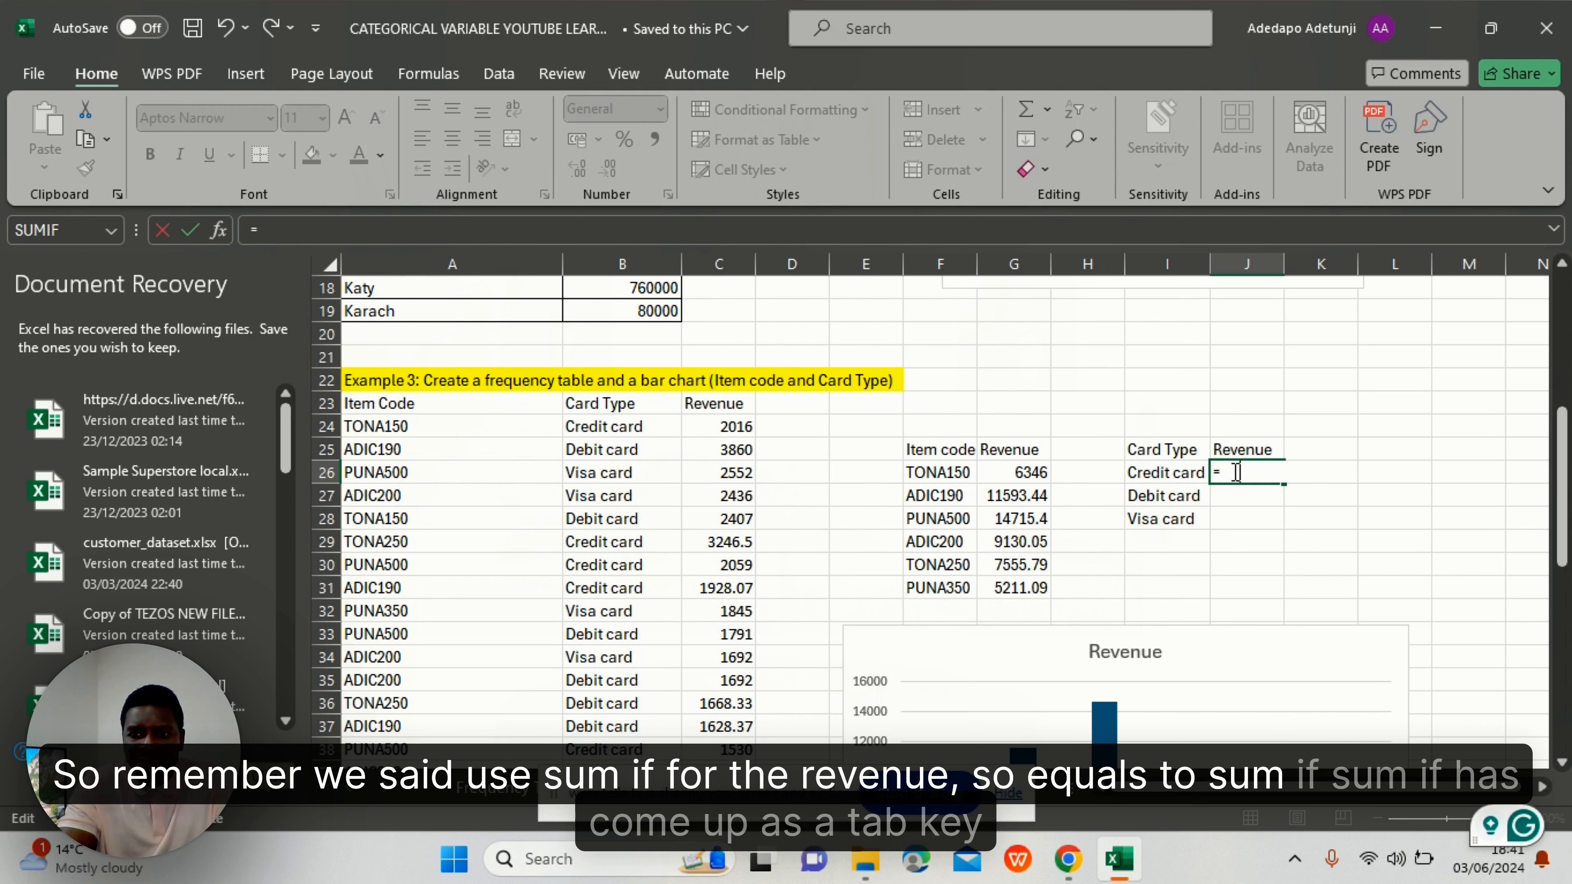
text(SUMI)
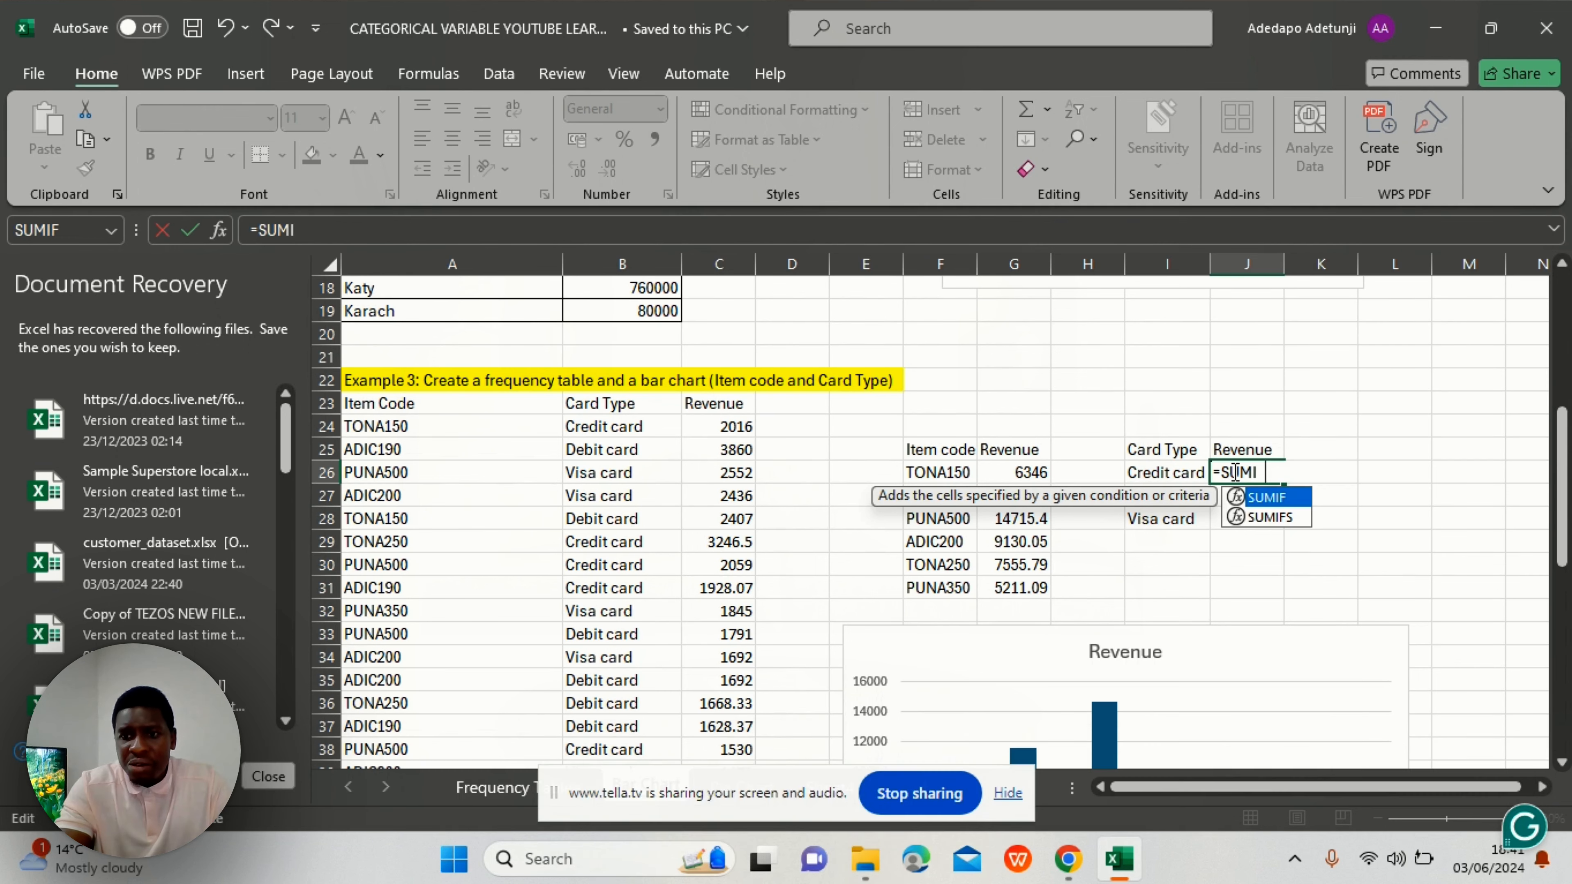
key(Tab)
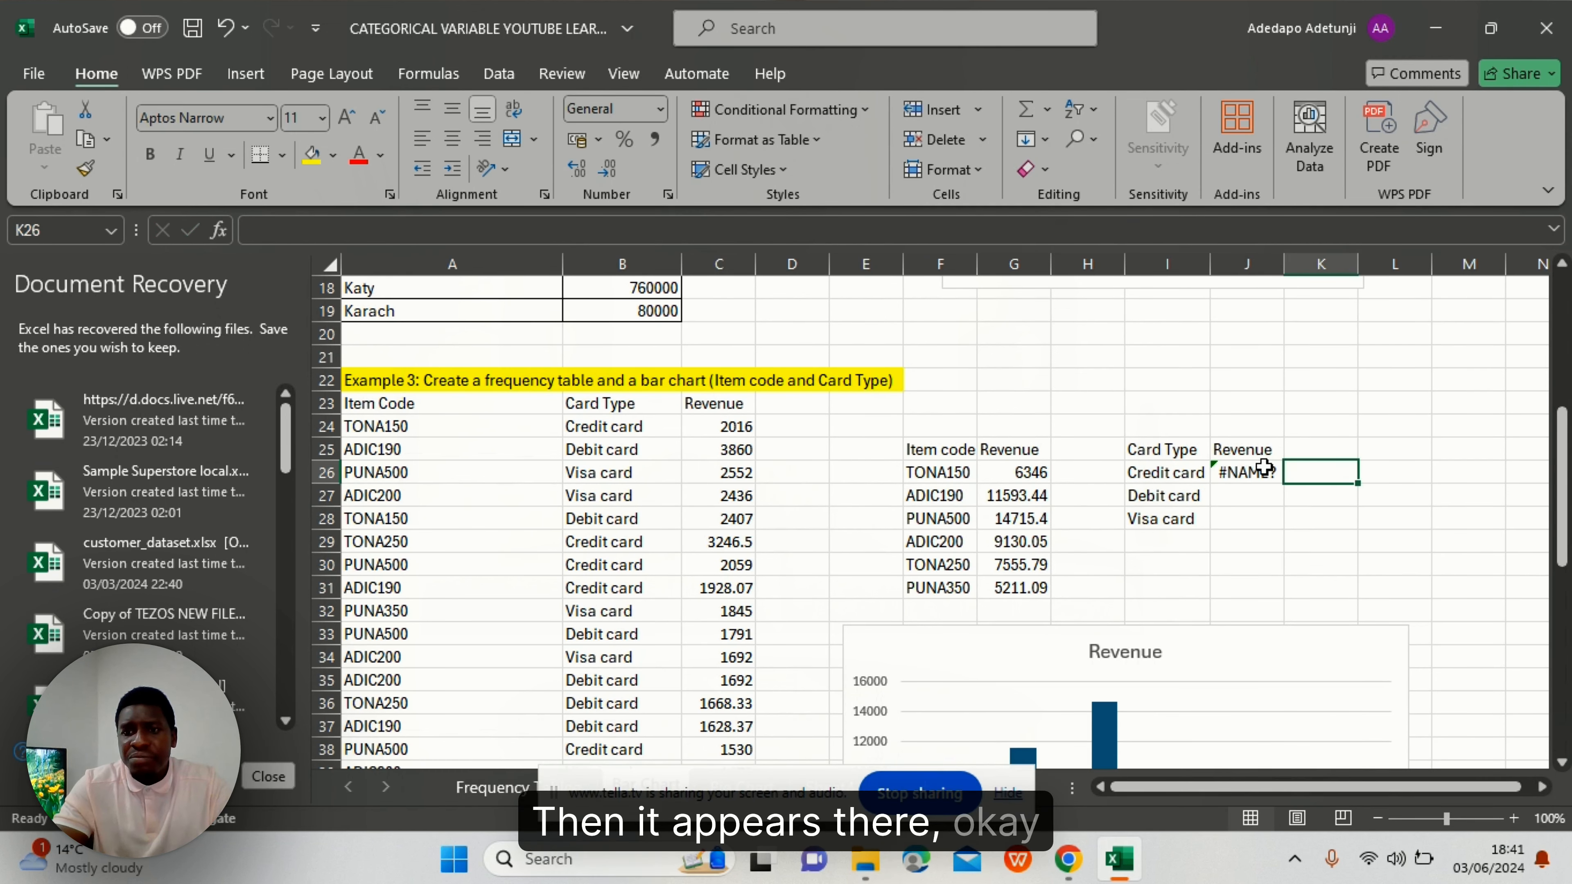
double_click(1262, 471)
text(F)
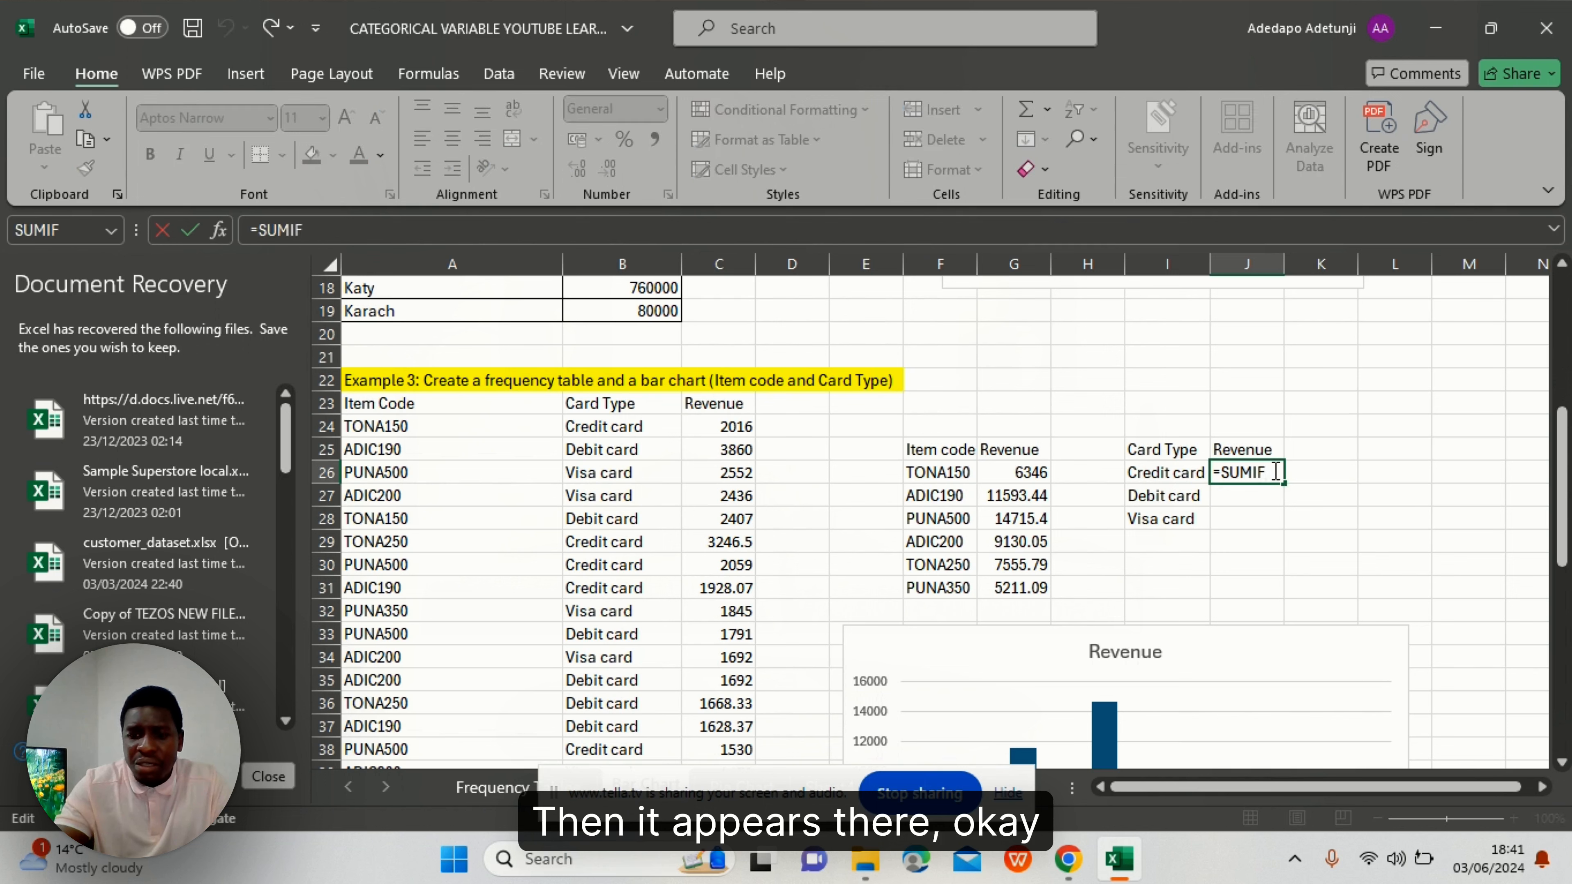
text(()
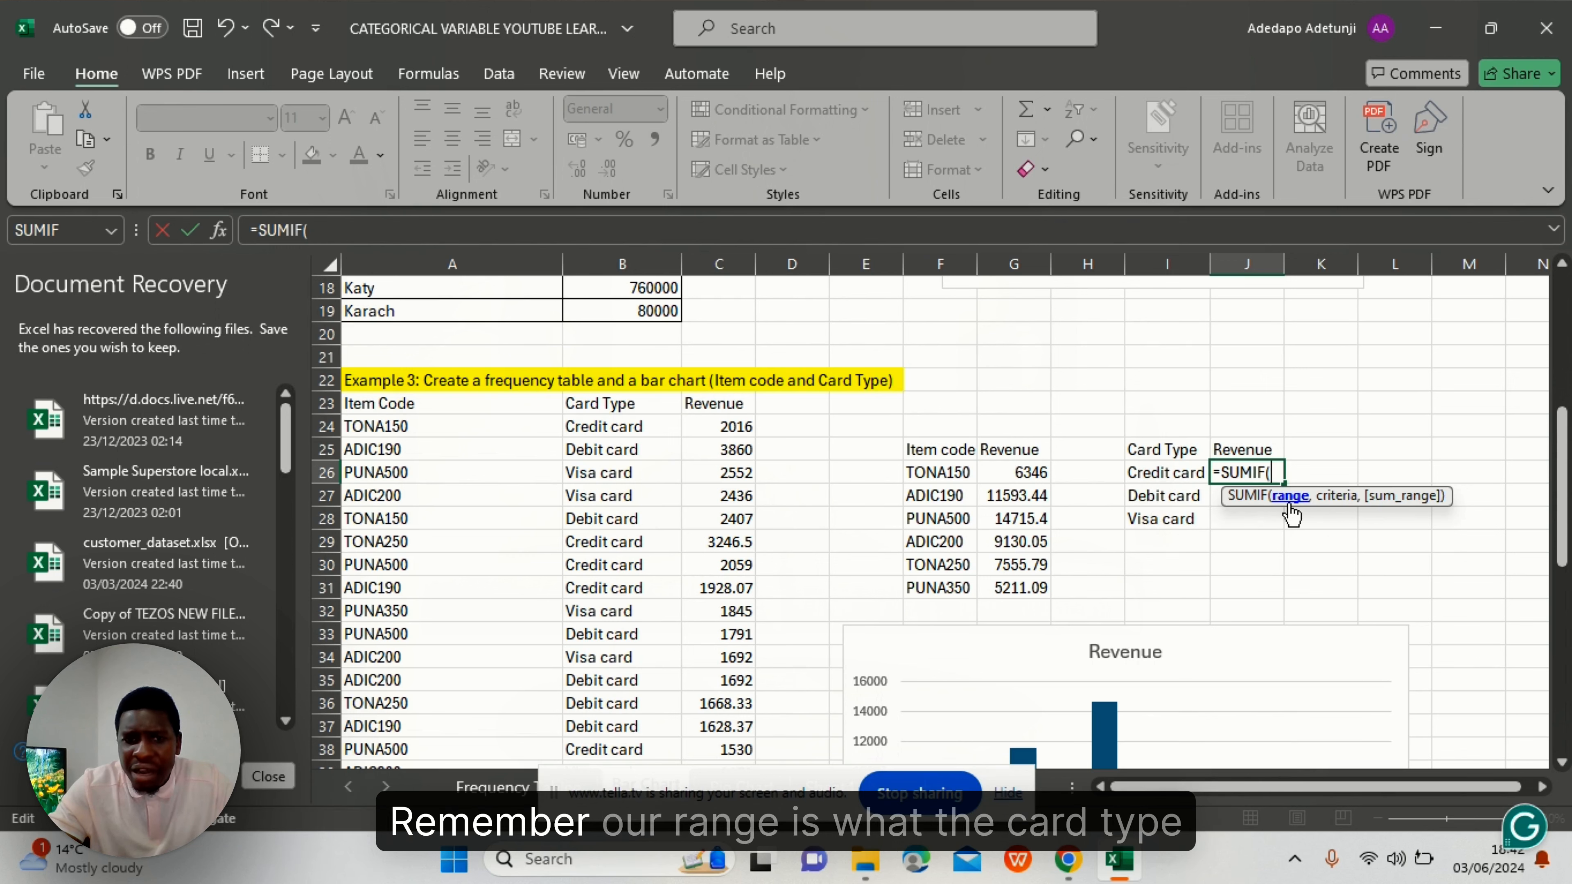
click(603, 426)
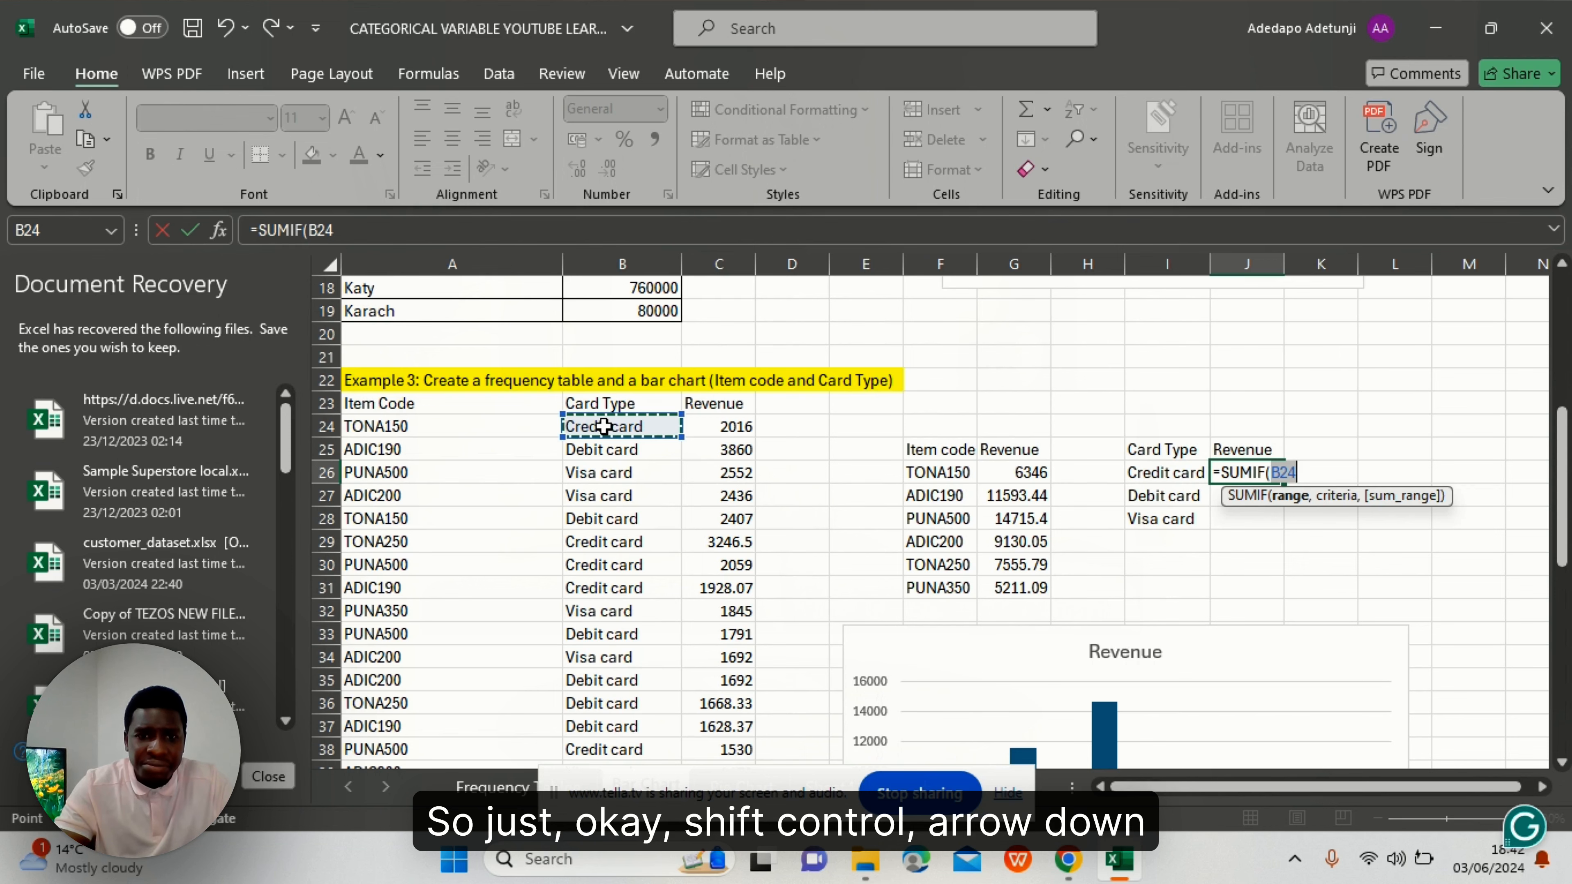
key(ctrl+shift+Down)
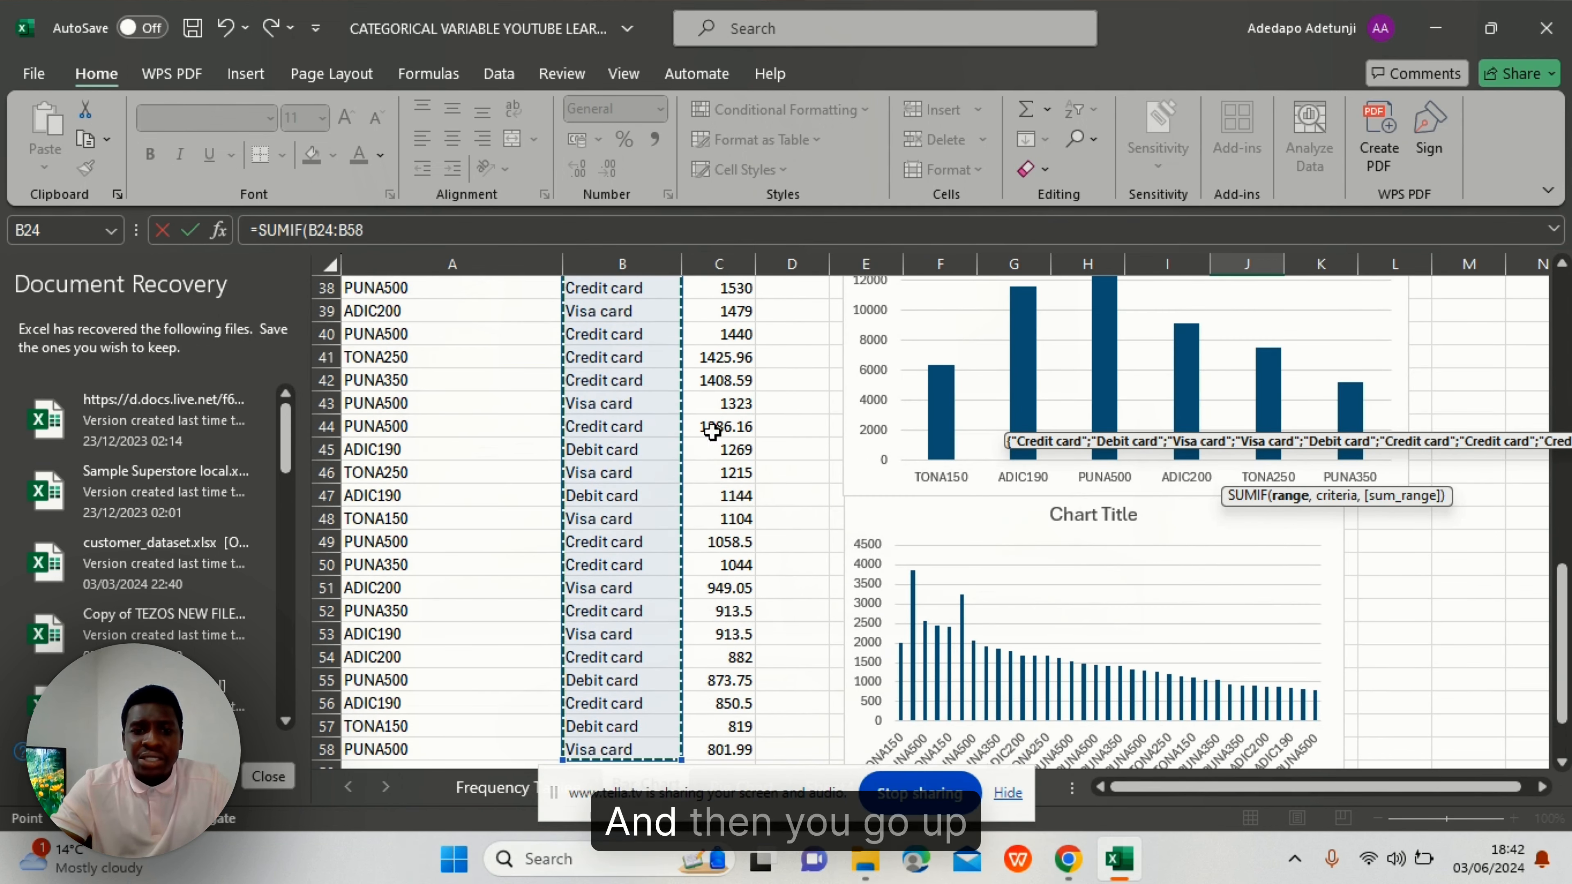
scroll(776, 434, up, 3)
scroll(776, 434, up, 3)
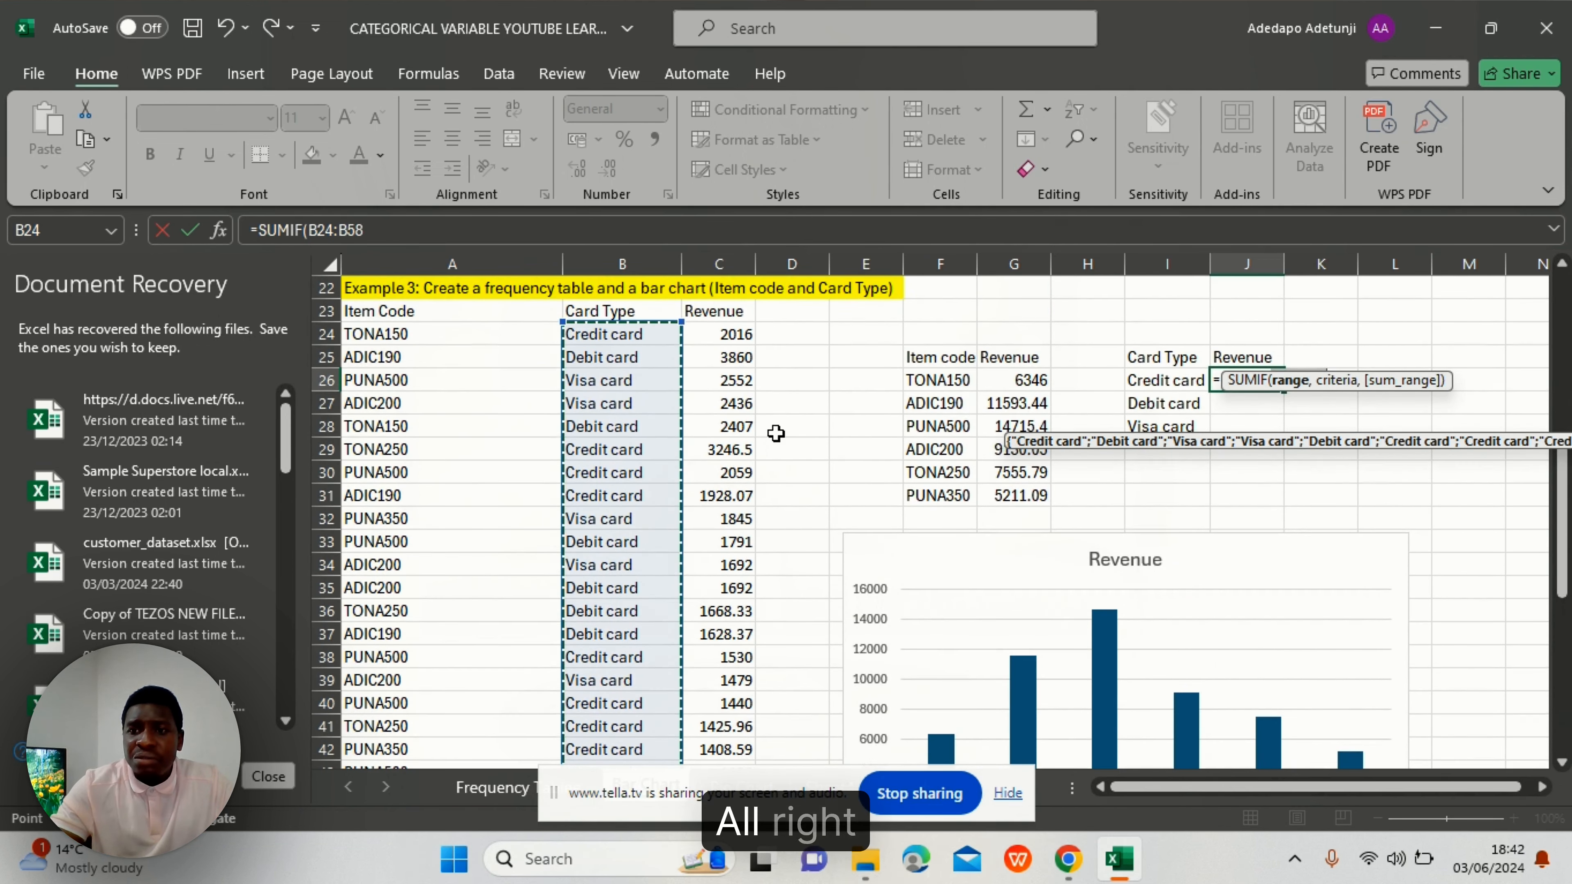
scroll(776, 433, down, 1)
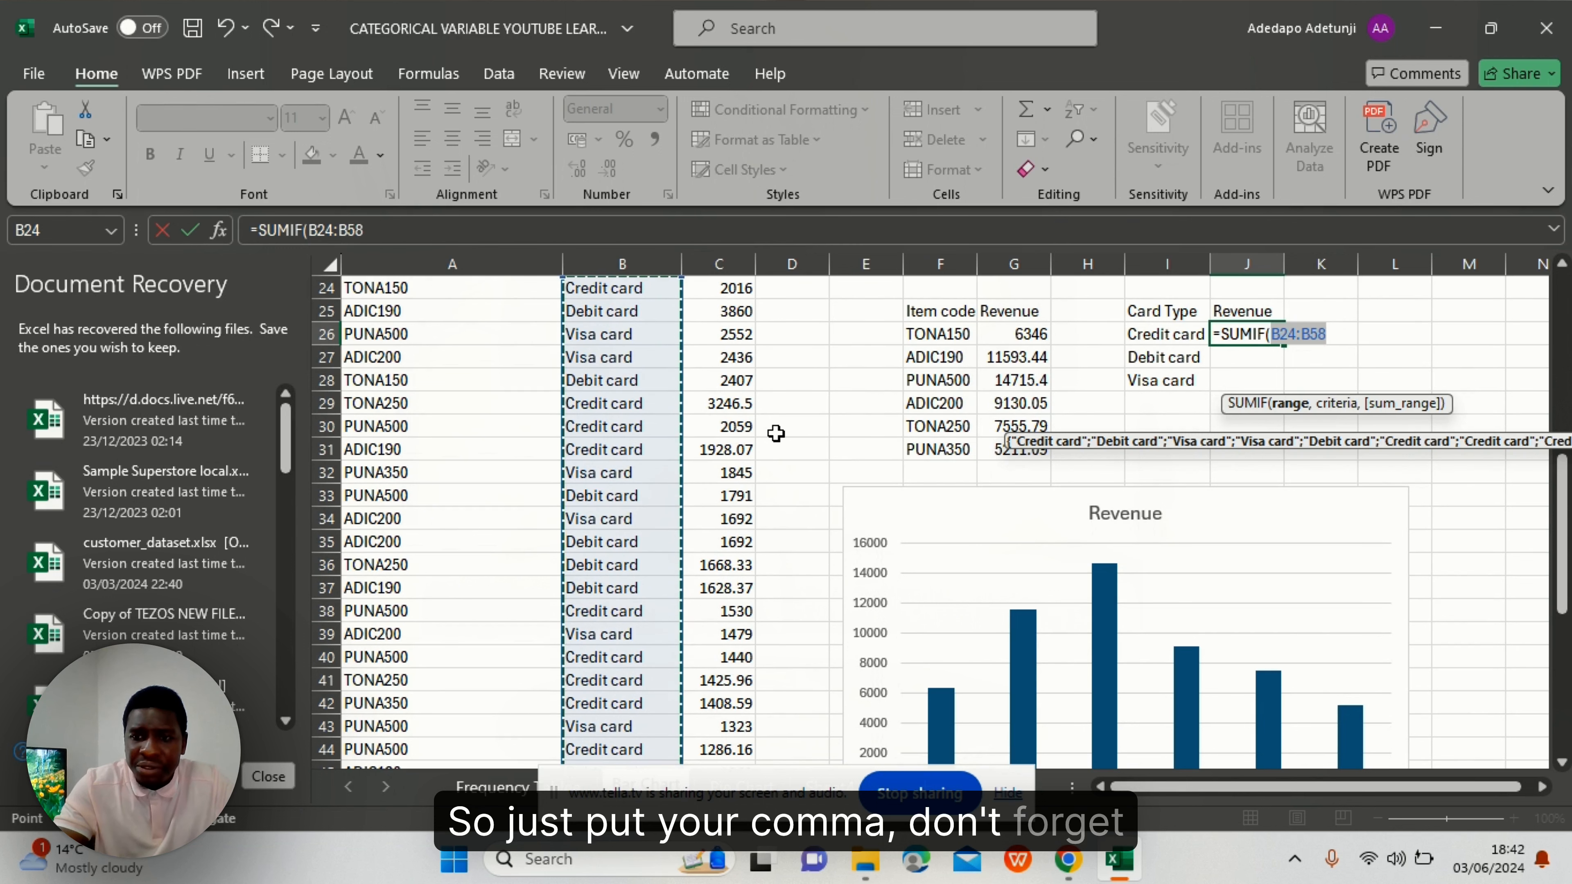
text(,)
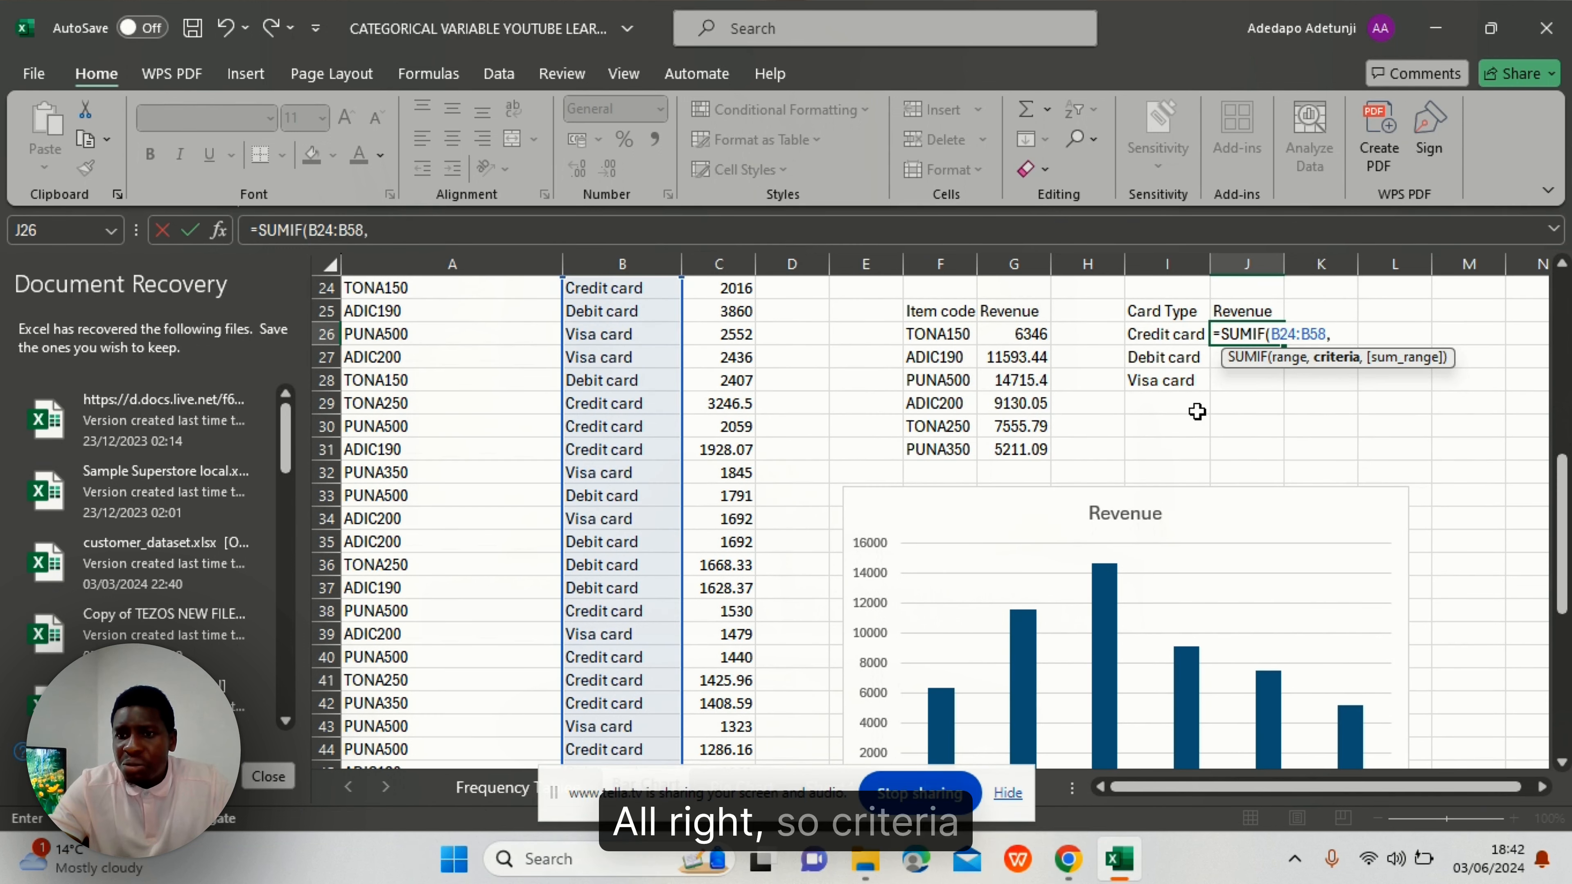
- Finish the formula with criteria I26 and sum range C24:C58, giving 21088.78
click(1166, 336)
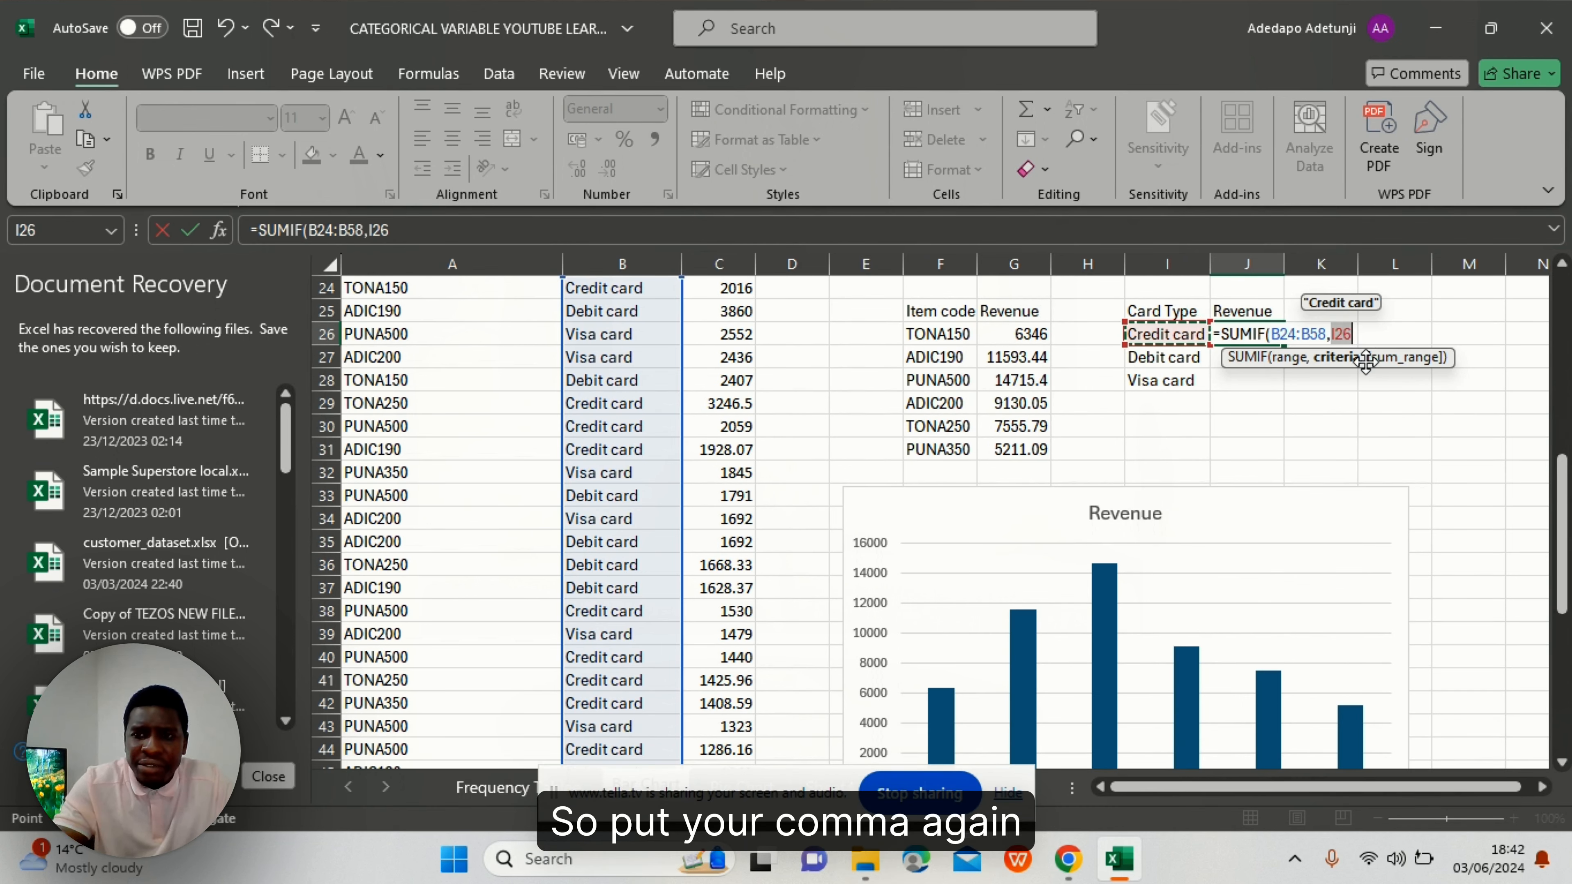
text(,)
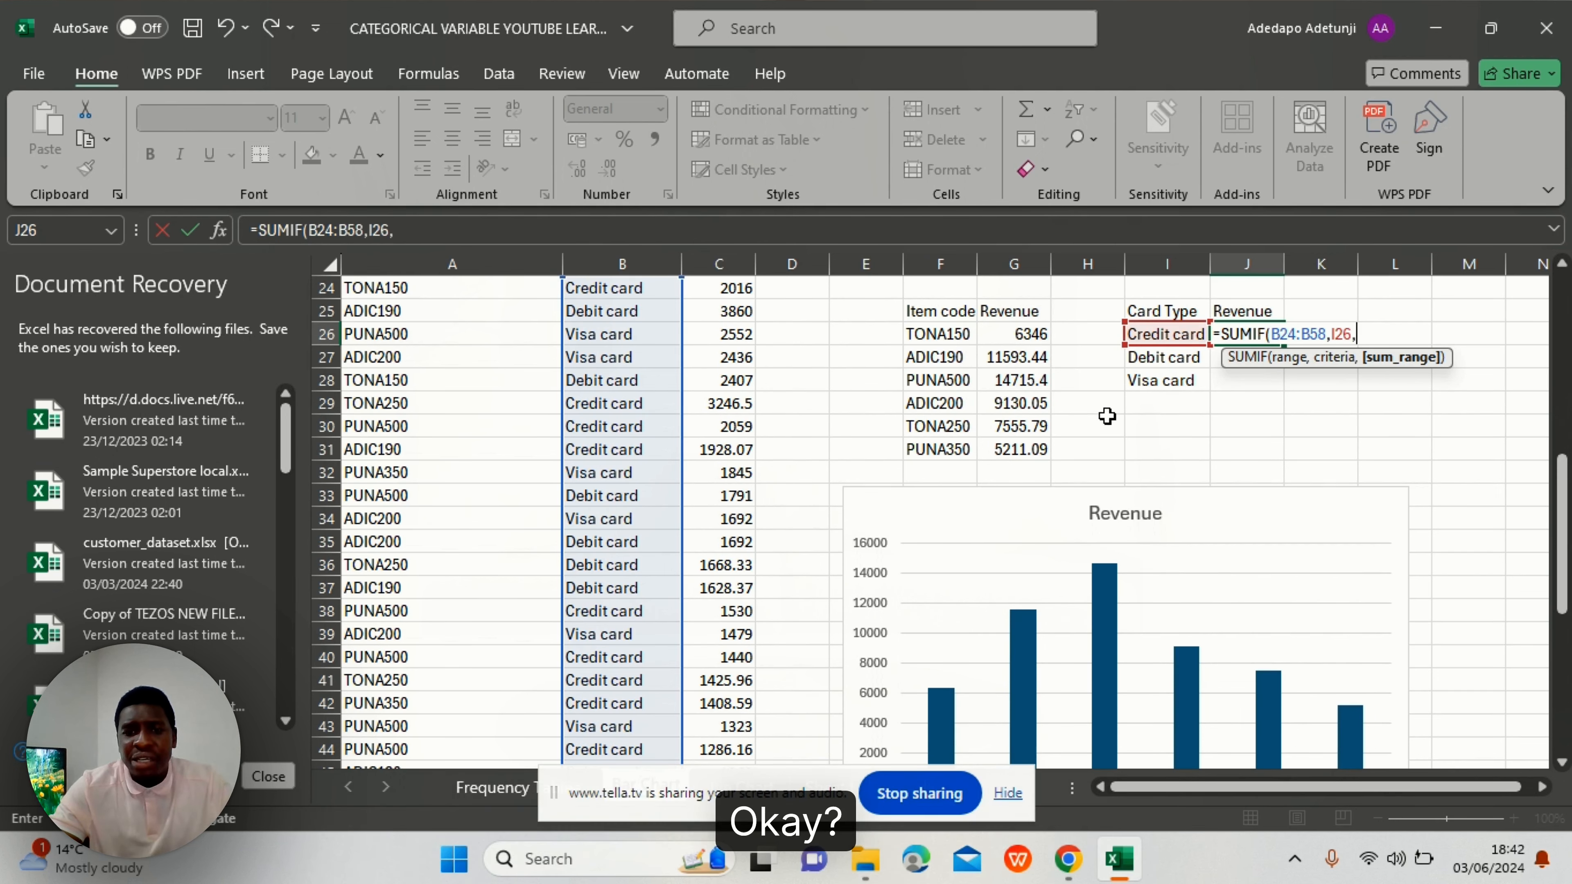
scroll(628, 434, up, 2)
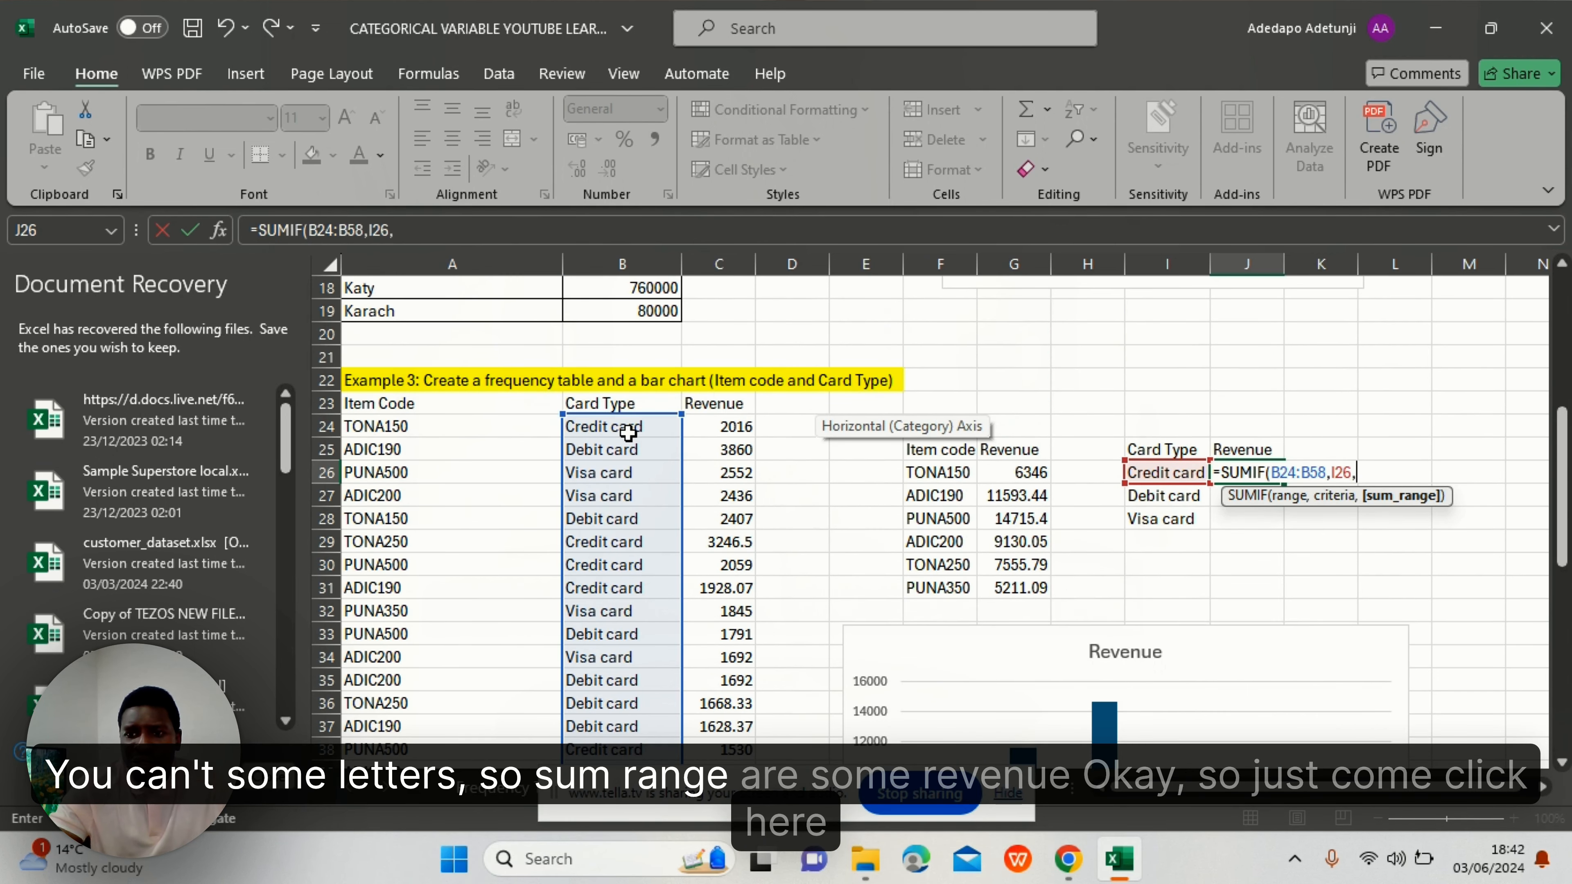
scroll(735, 426, down, 1)
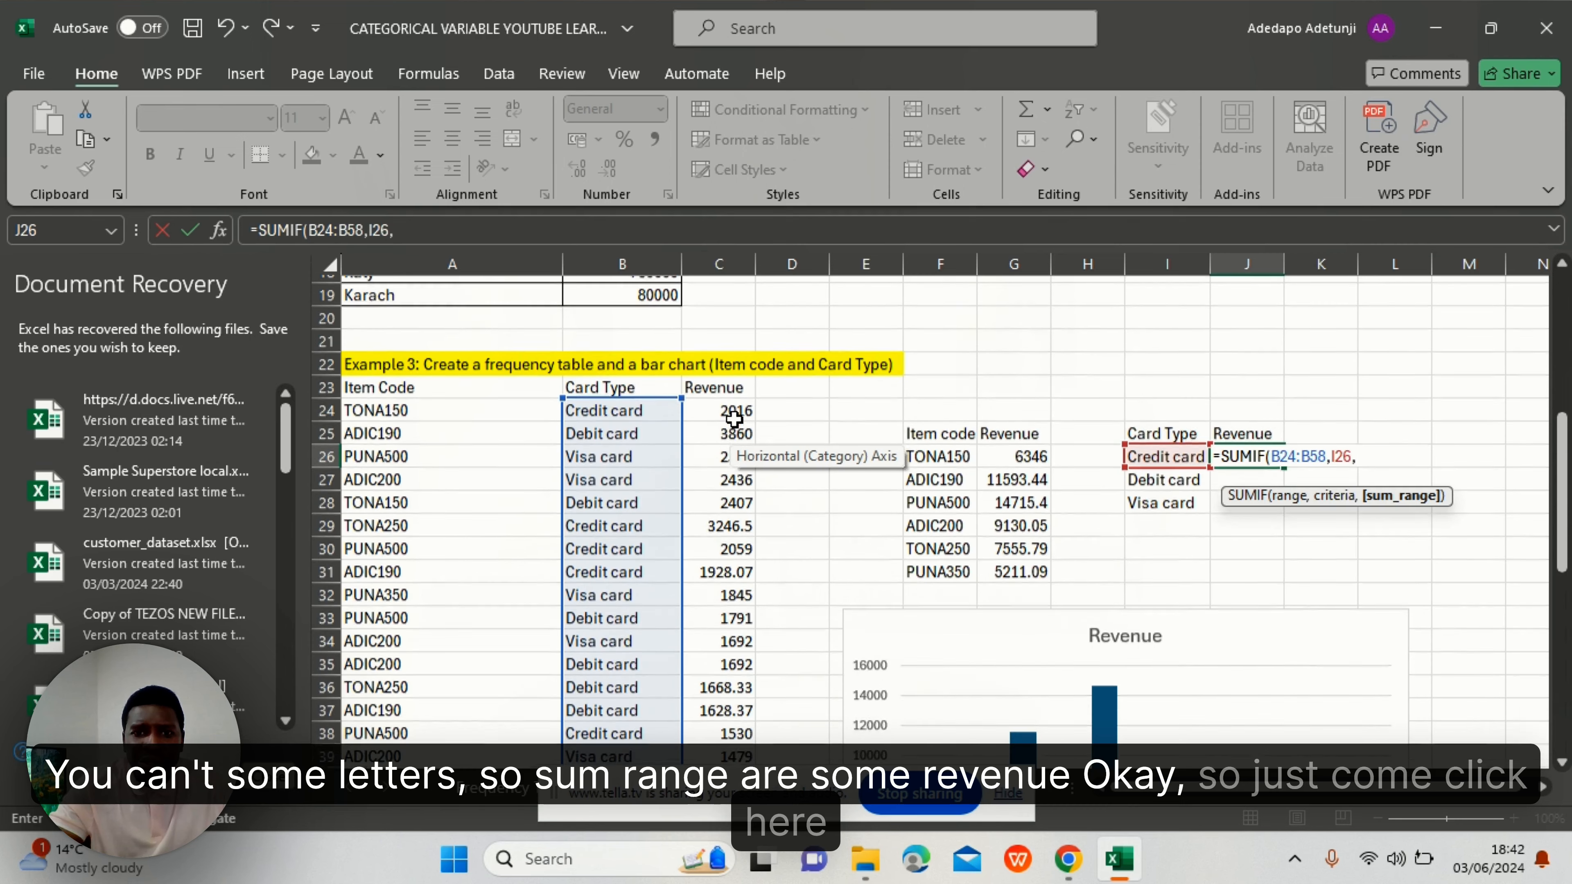
click(733, 404)
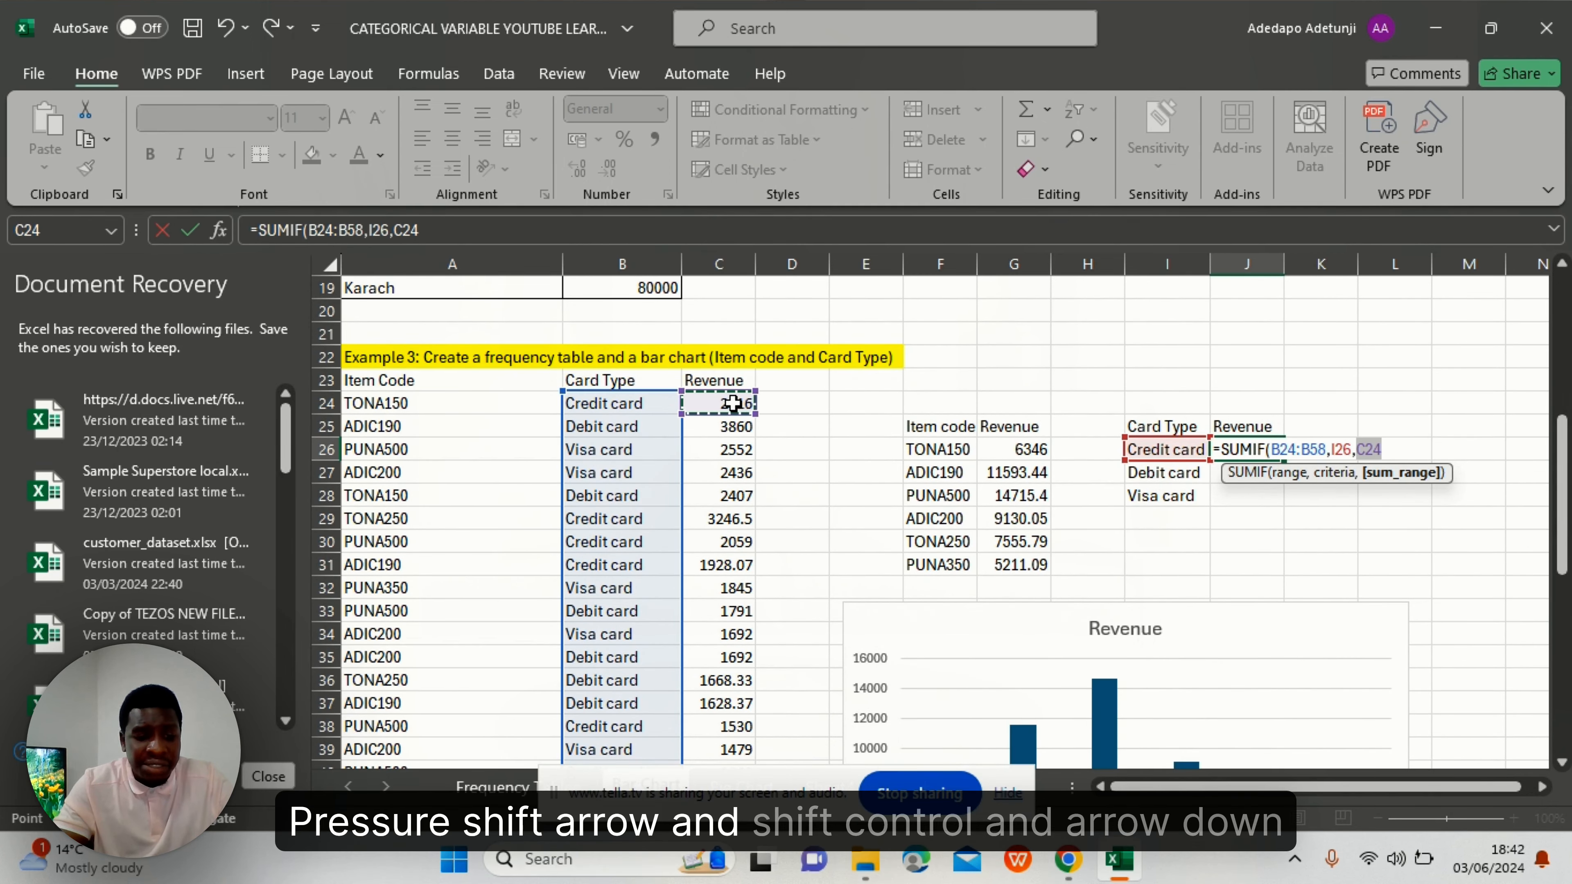
key(ctrl+shift+Down)
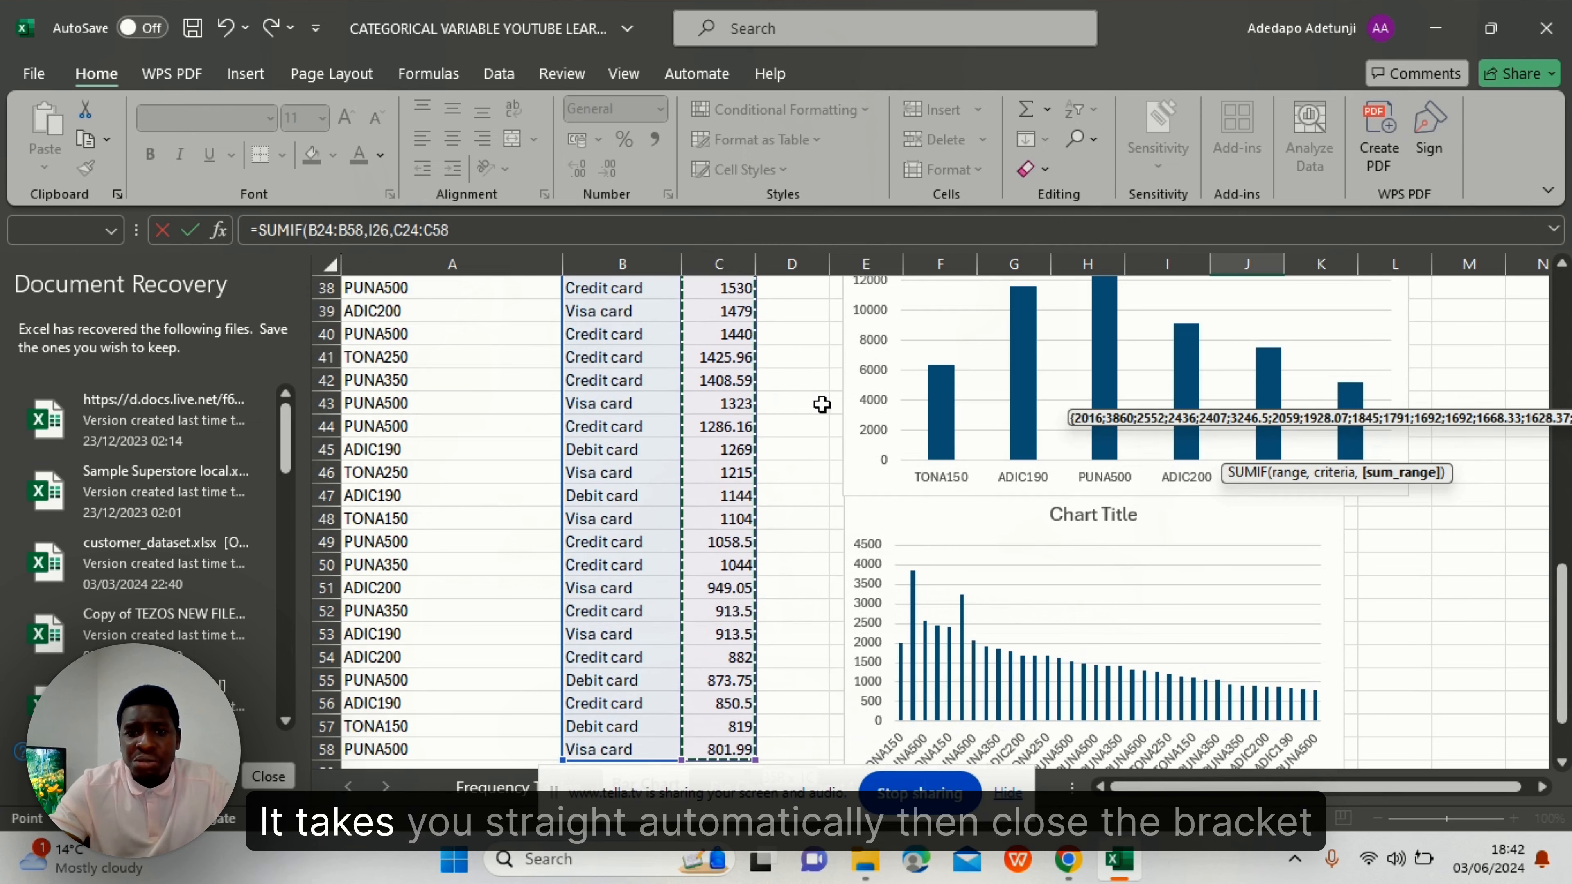
scroll(822, 405, up, 5)
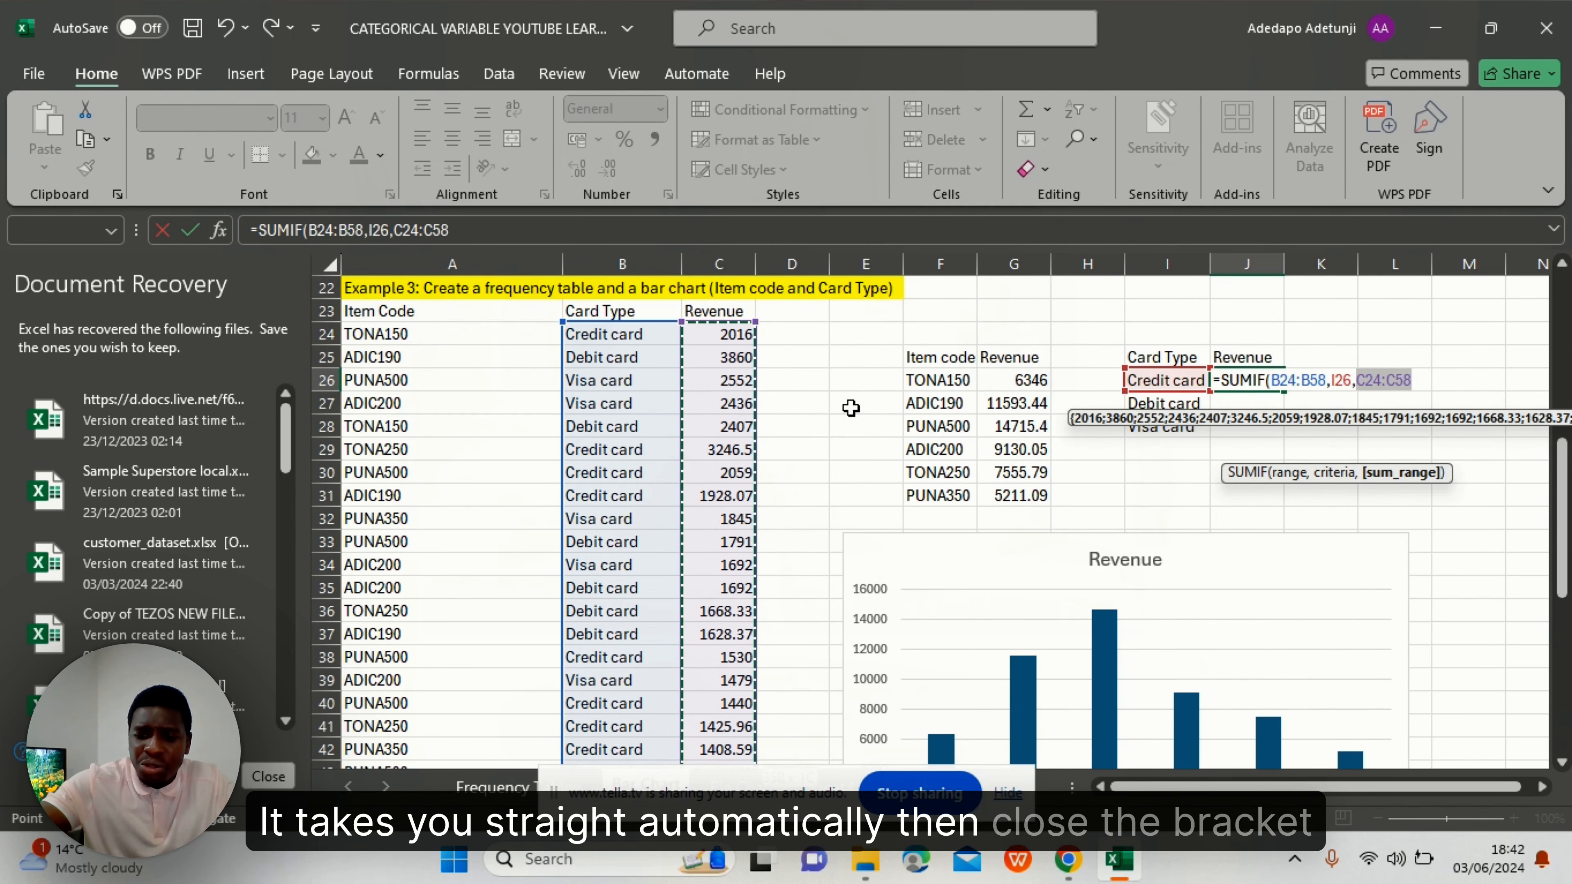
text())
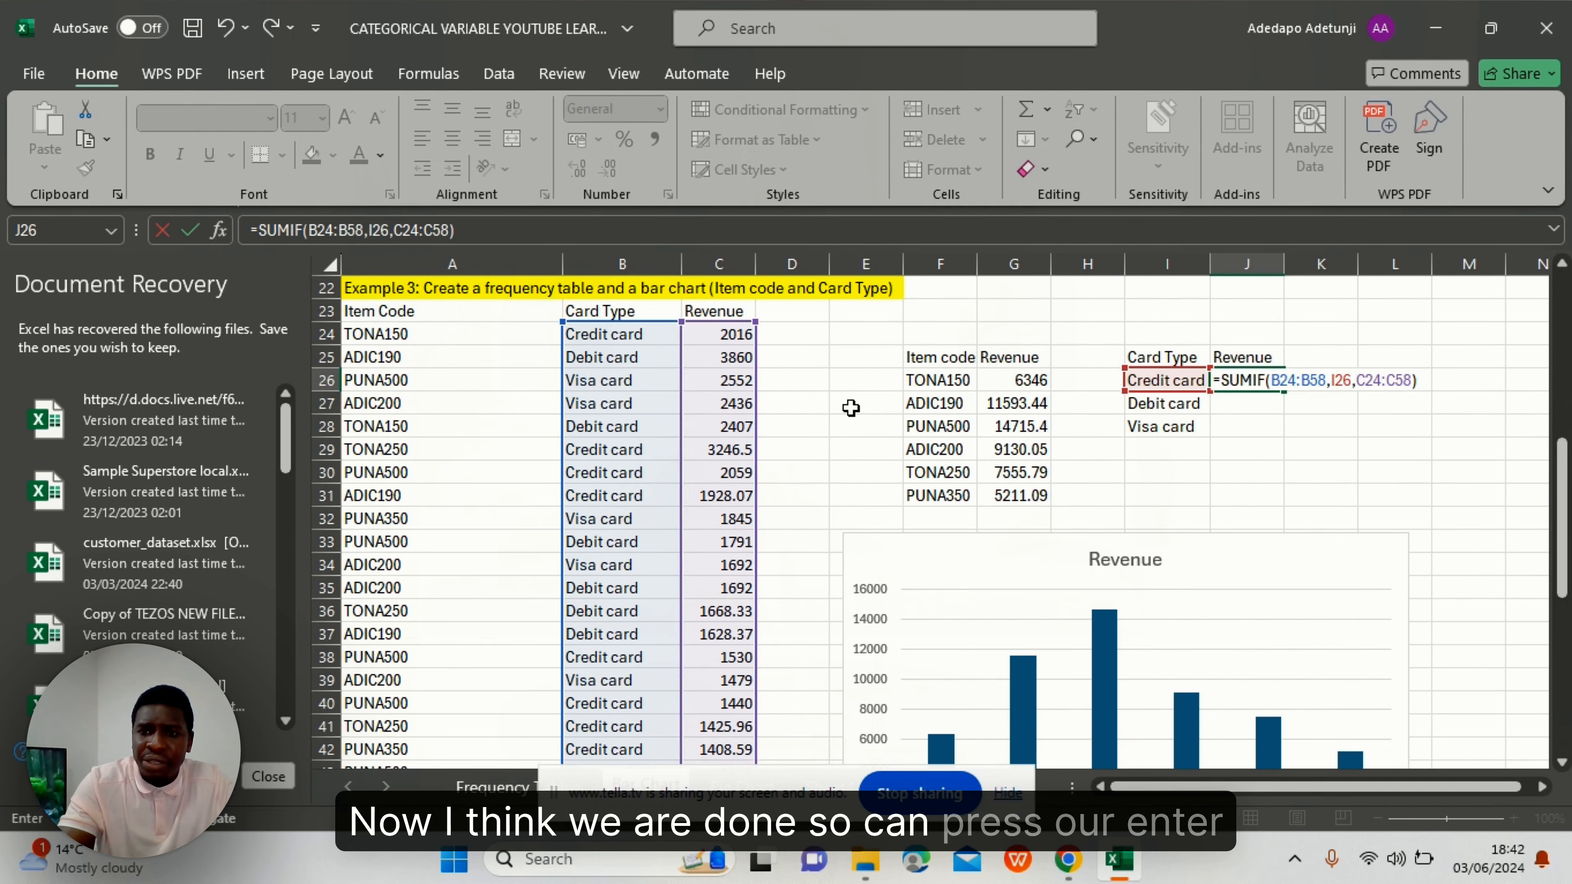
key(Return)
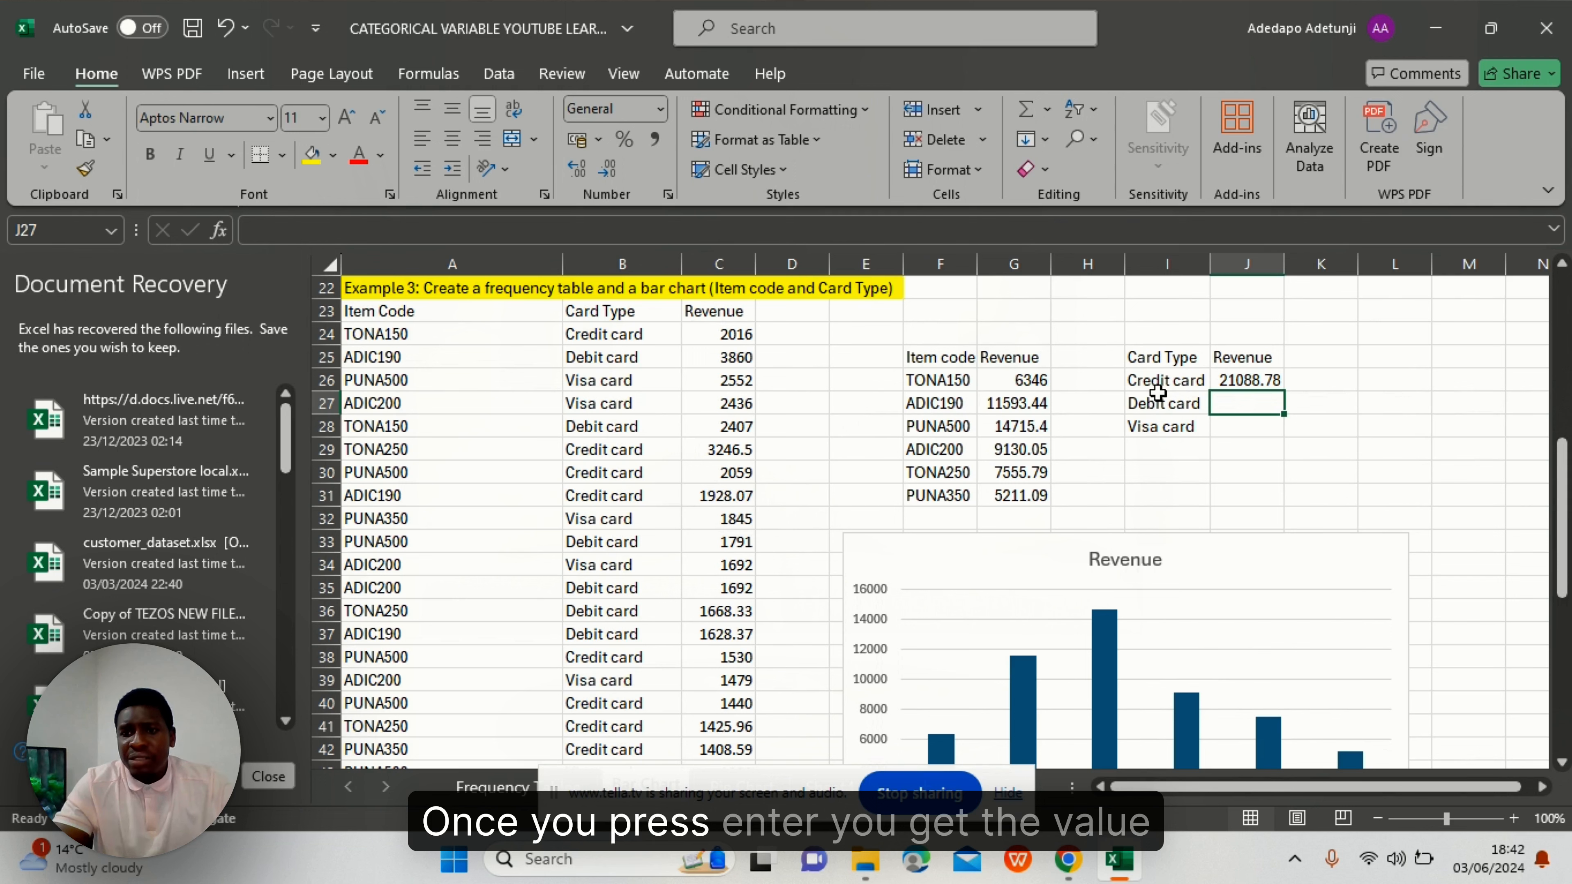
- Copy the J26 SUMIF formula down to J28, giving Debit card 17152.45 and Visa card 16310.54
click(1241, 380)
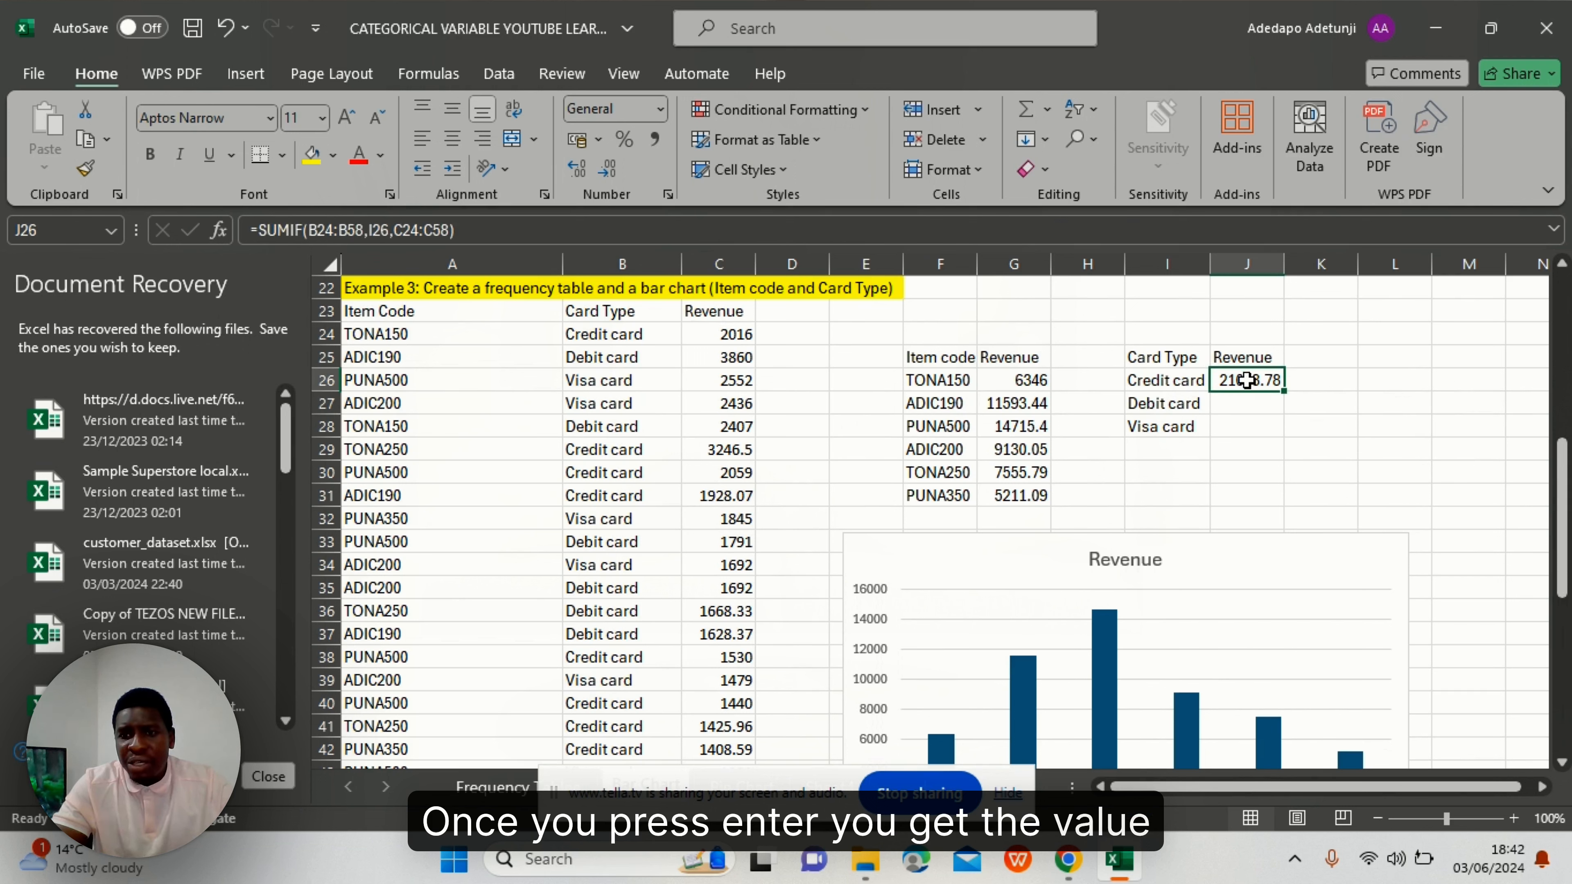
click(1237, 401)
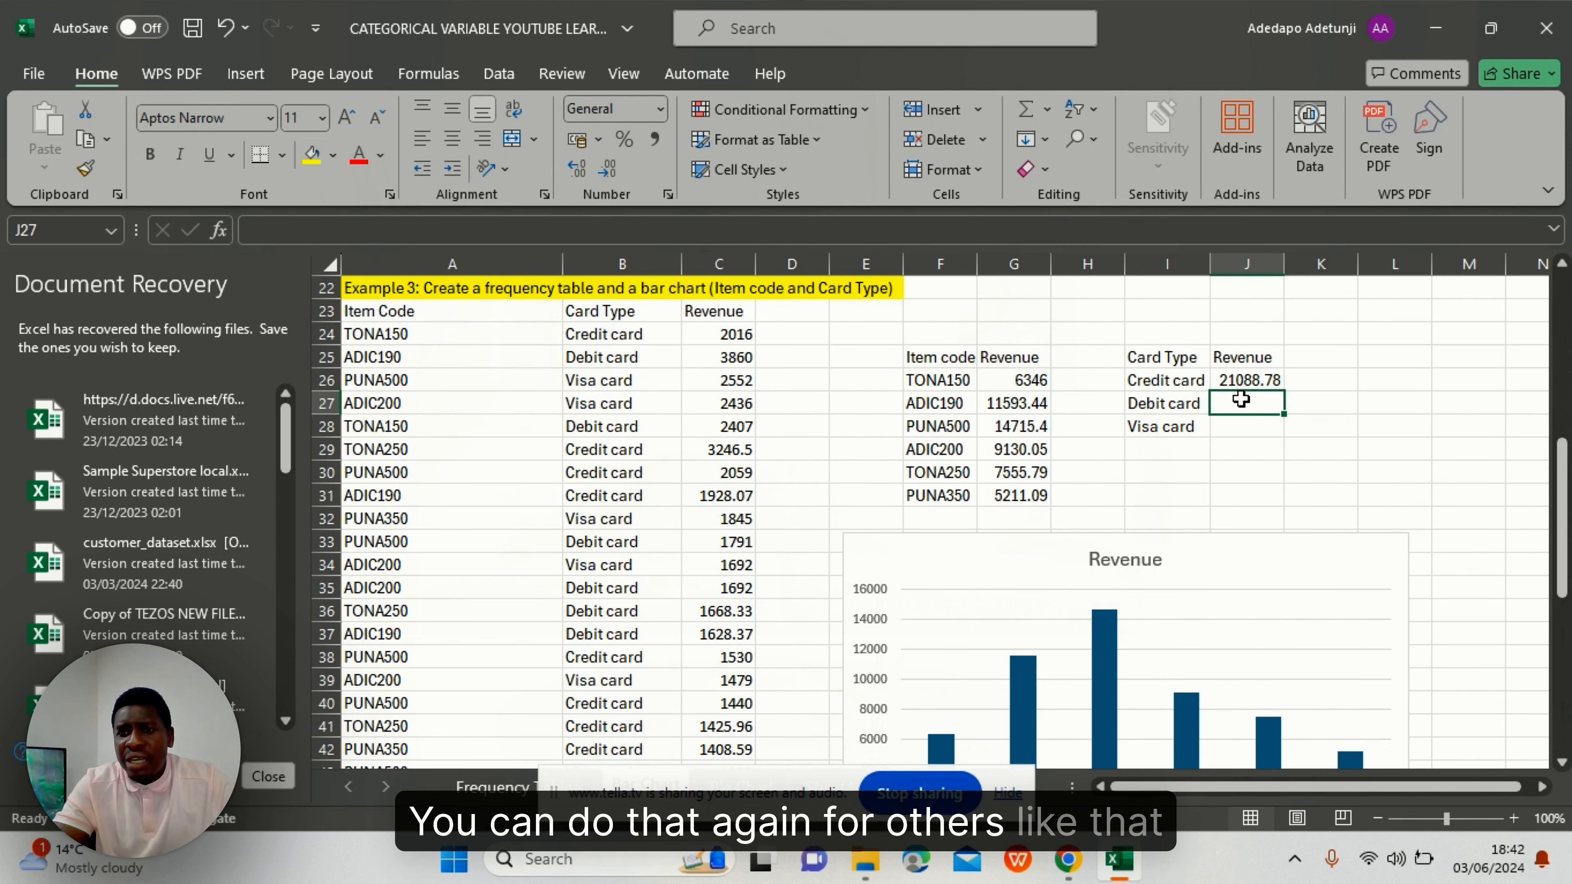
click(1252, 380)
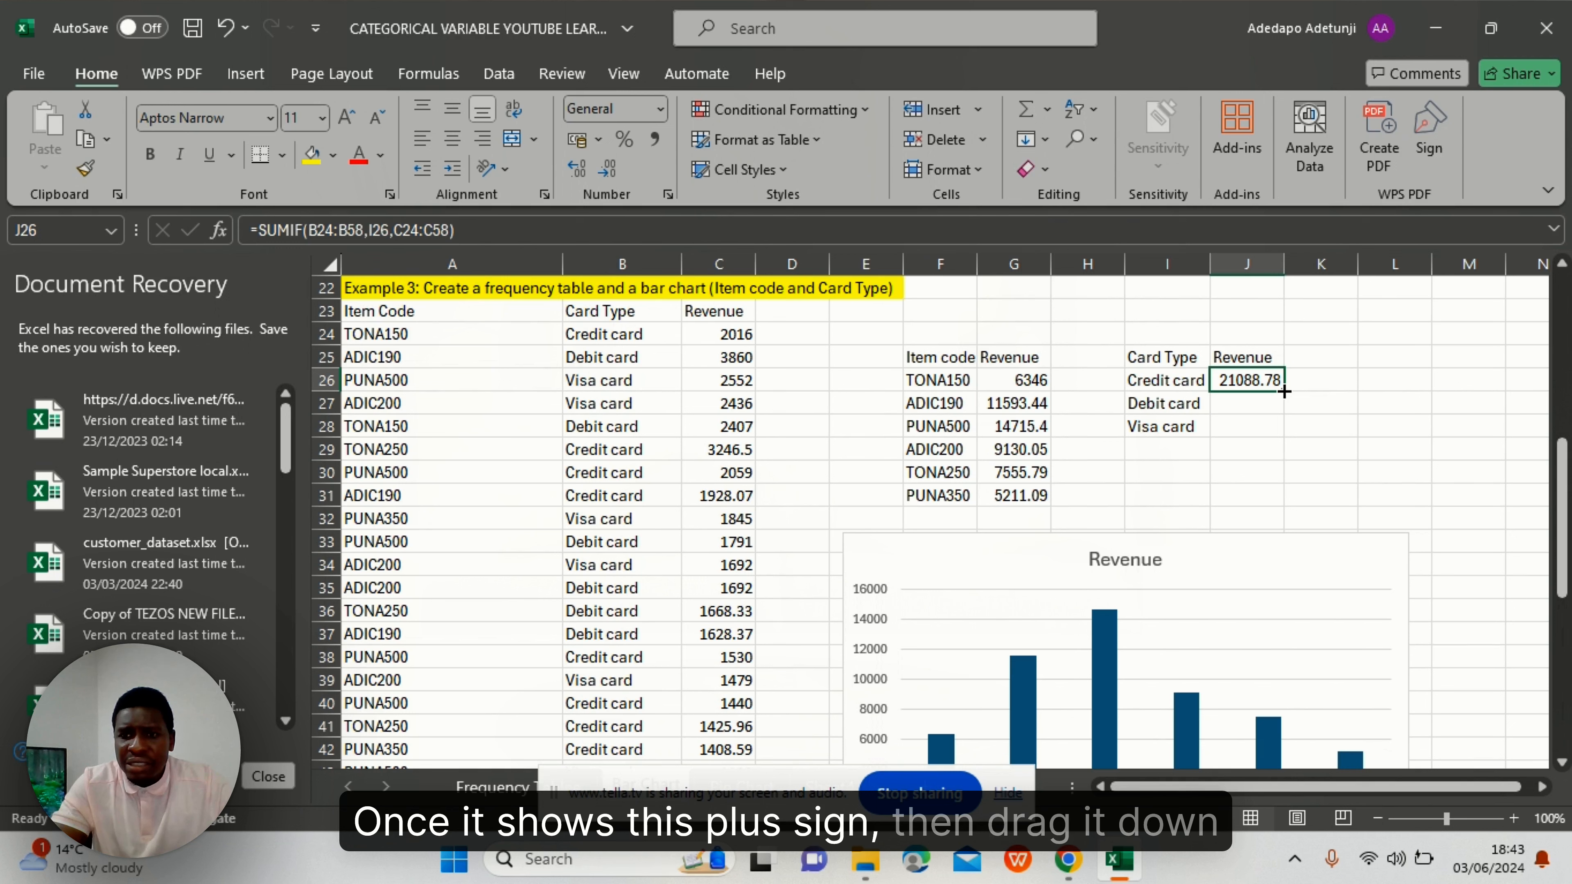
drag(1284, 391, 1282, 433)
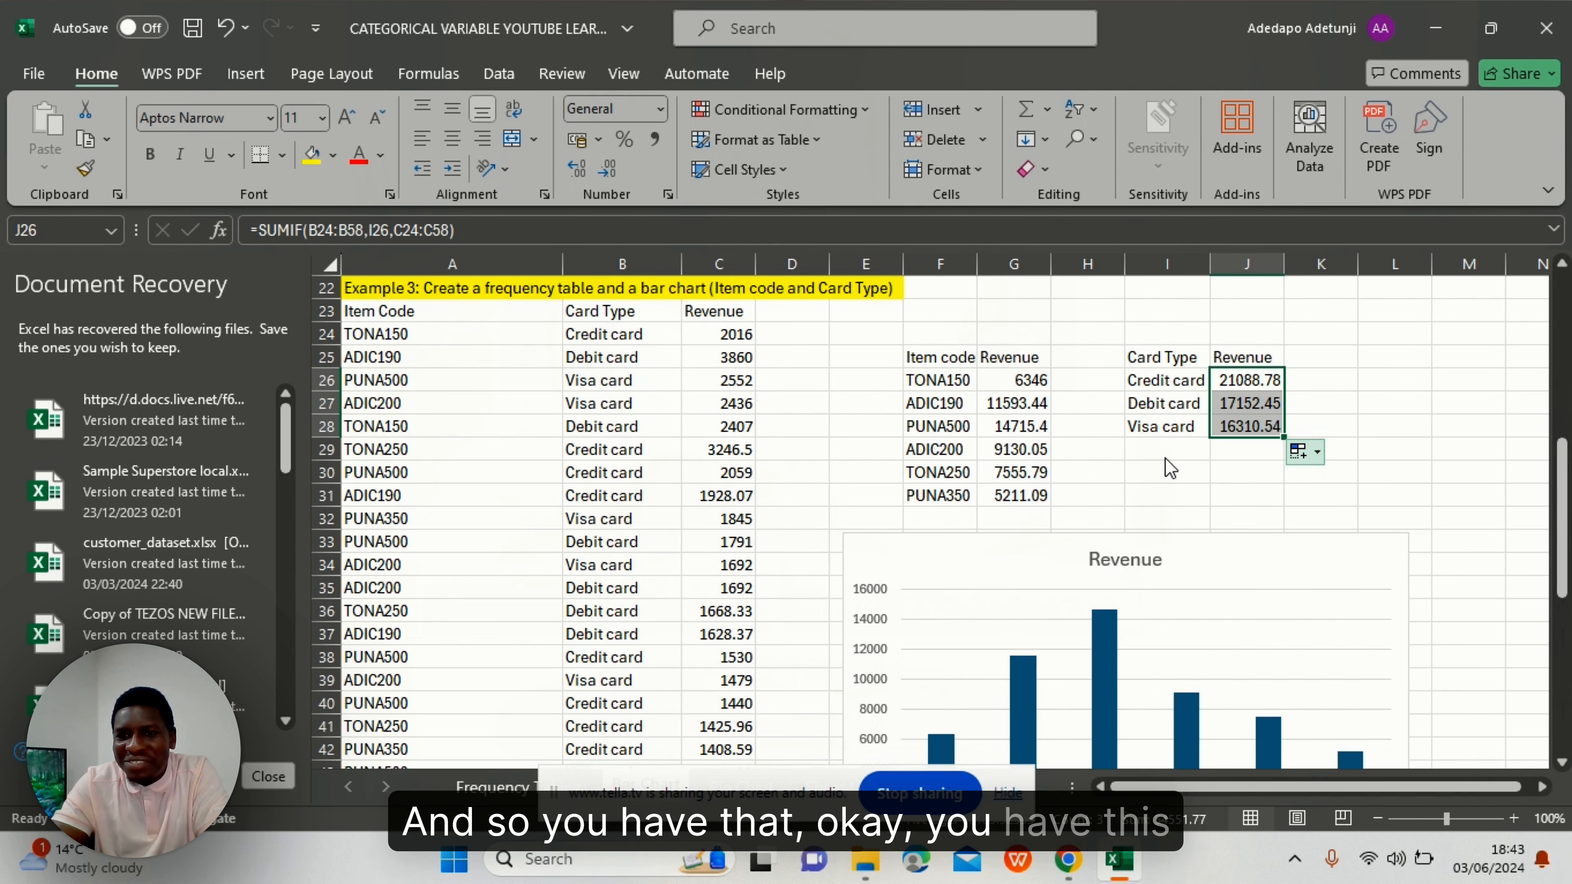
scroll(1170, 467, down, 1)
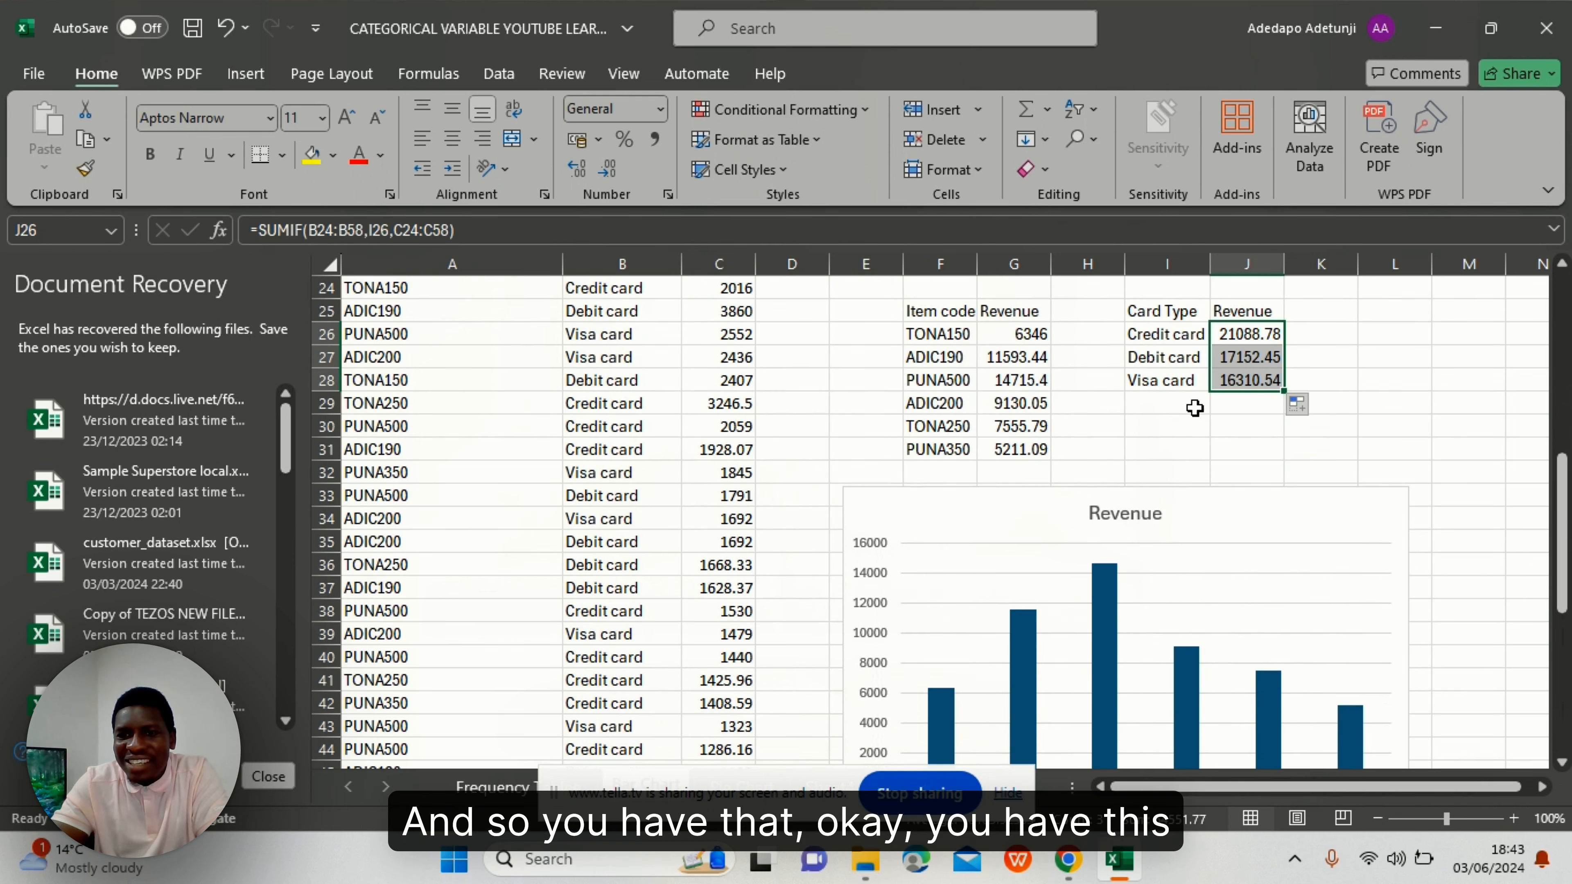
- Shrink the existing item-code Revenue chart to make room on the sheet
click(1193, 359)
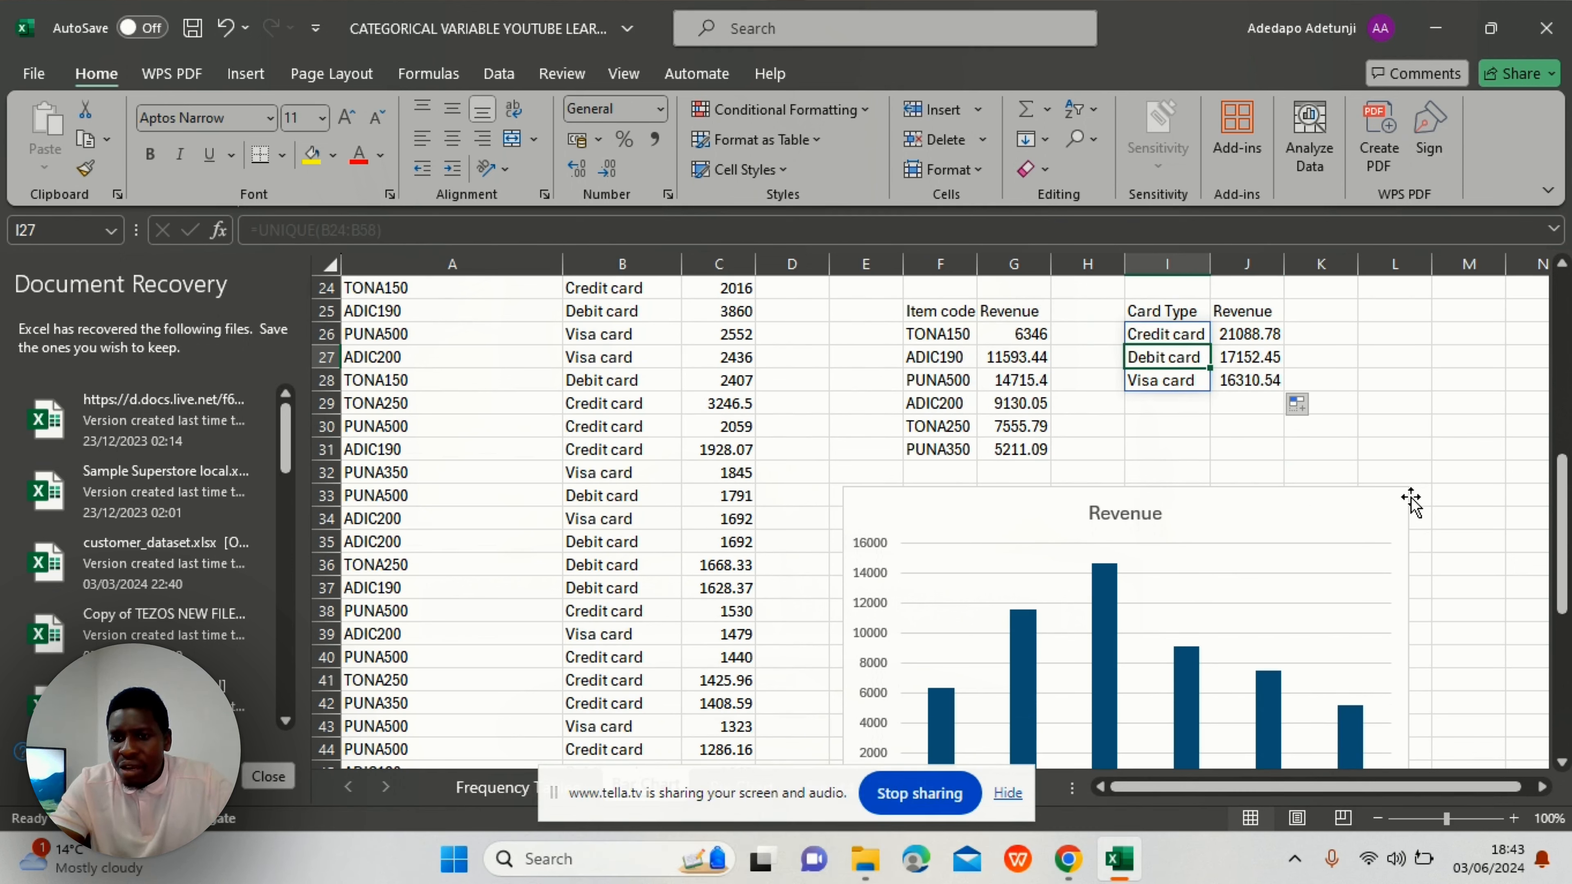
click(1292, 567)
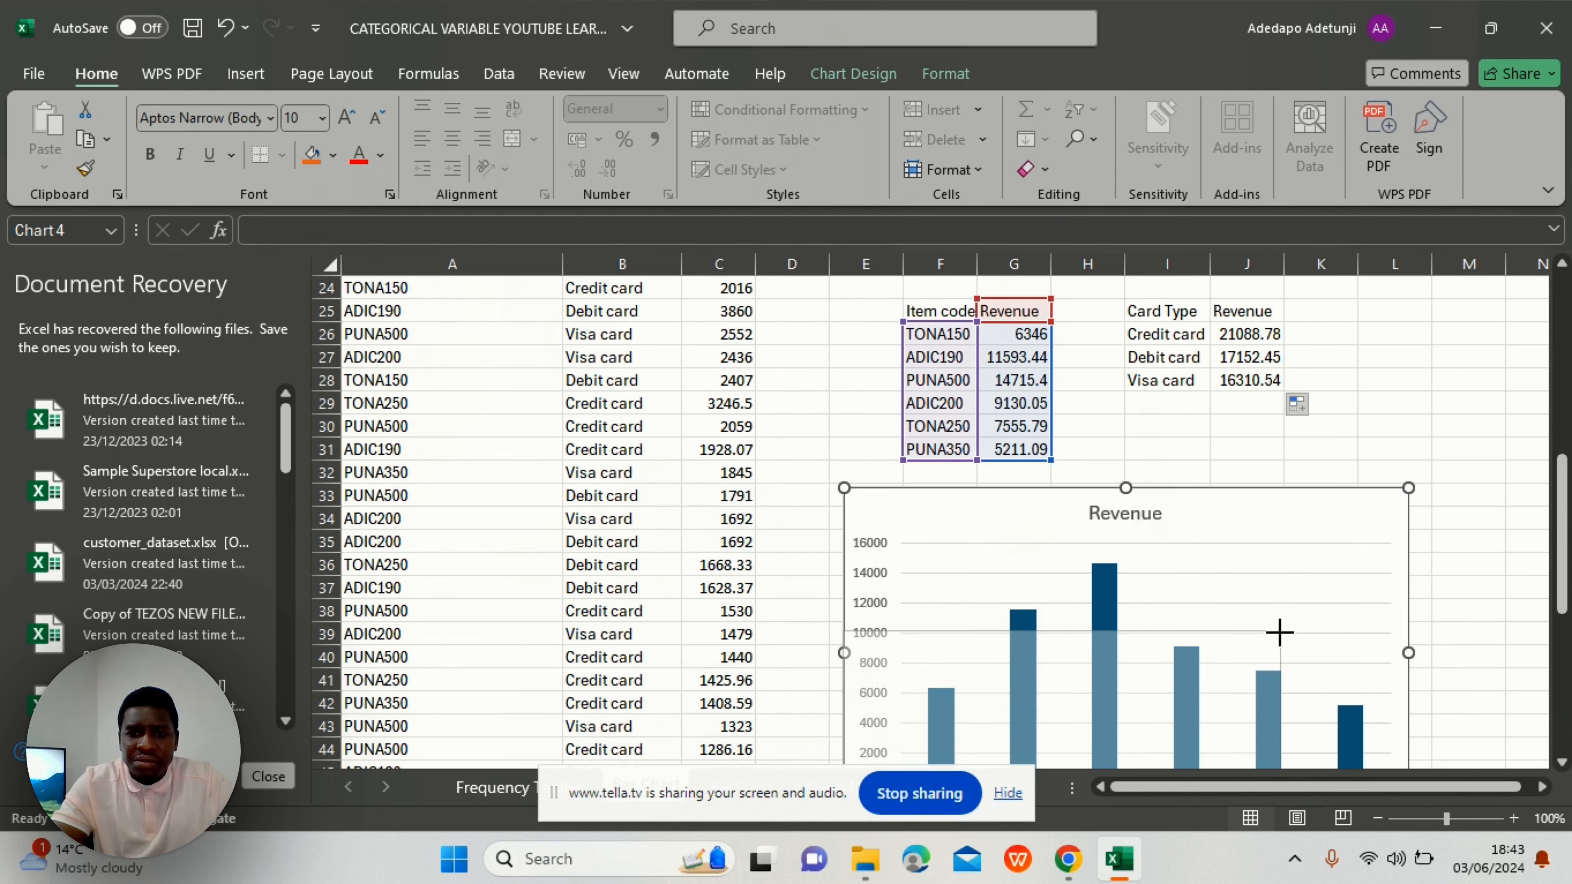
drag(1268, 644, 1265, 648)
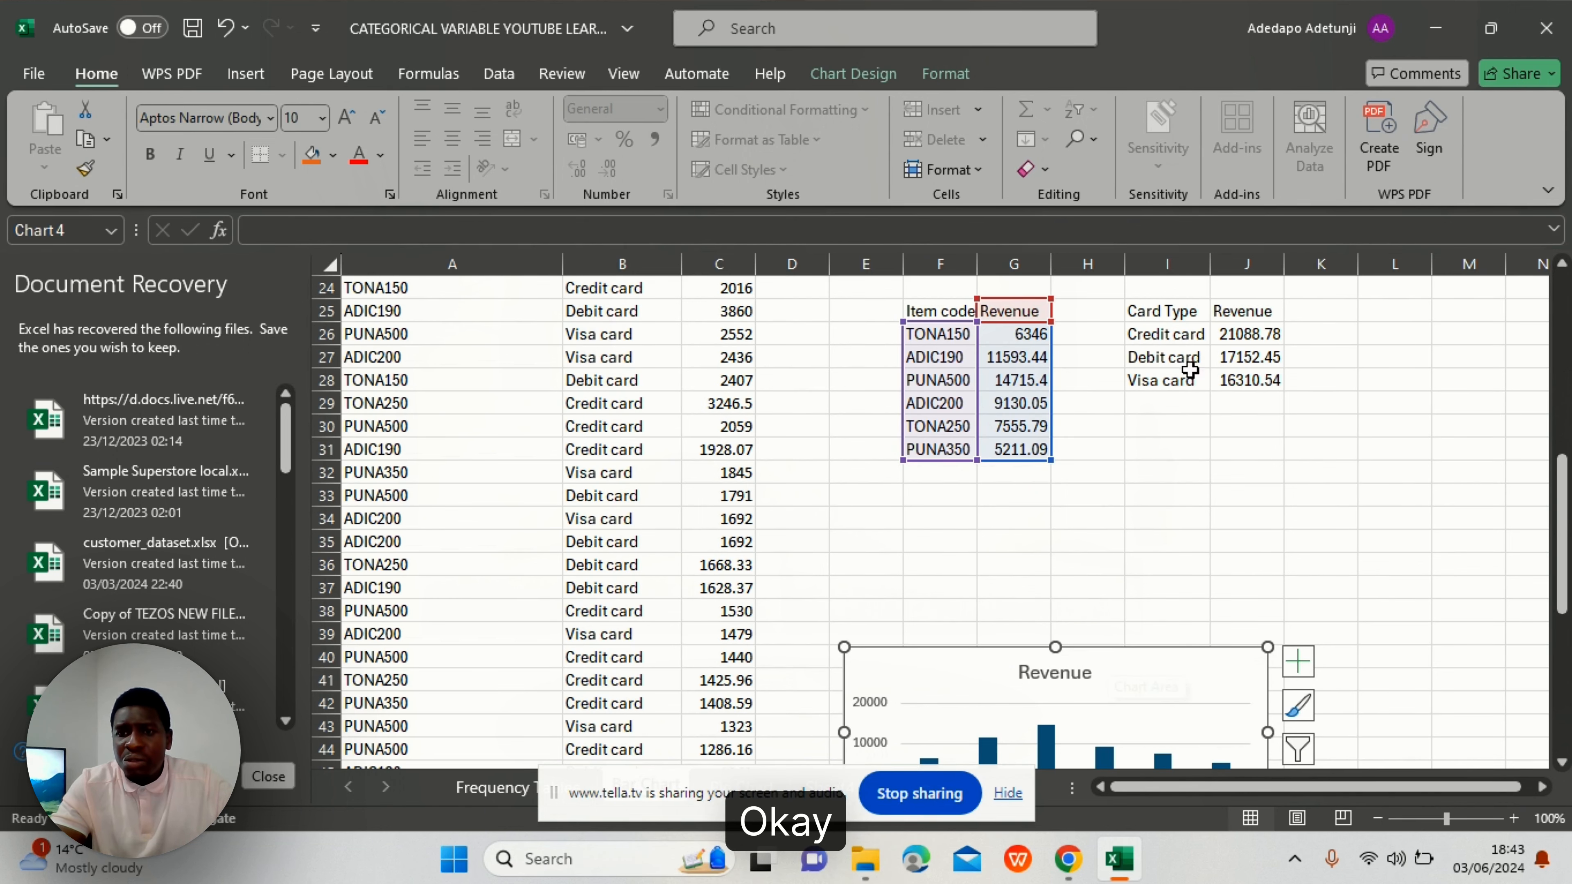
scroll(1179, 351, up, 1)
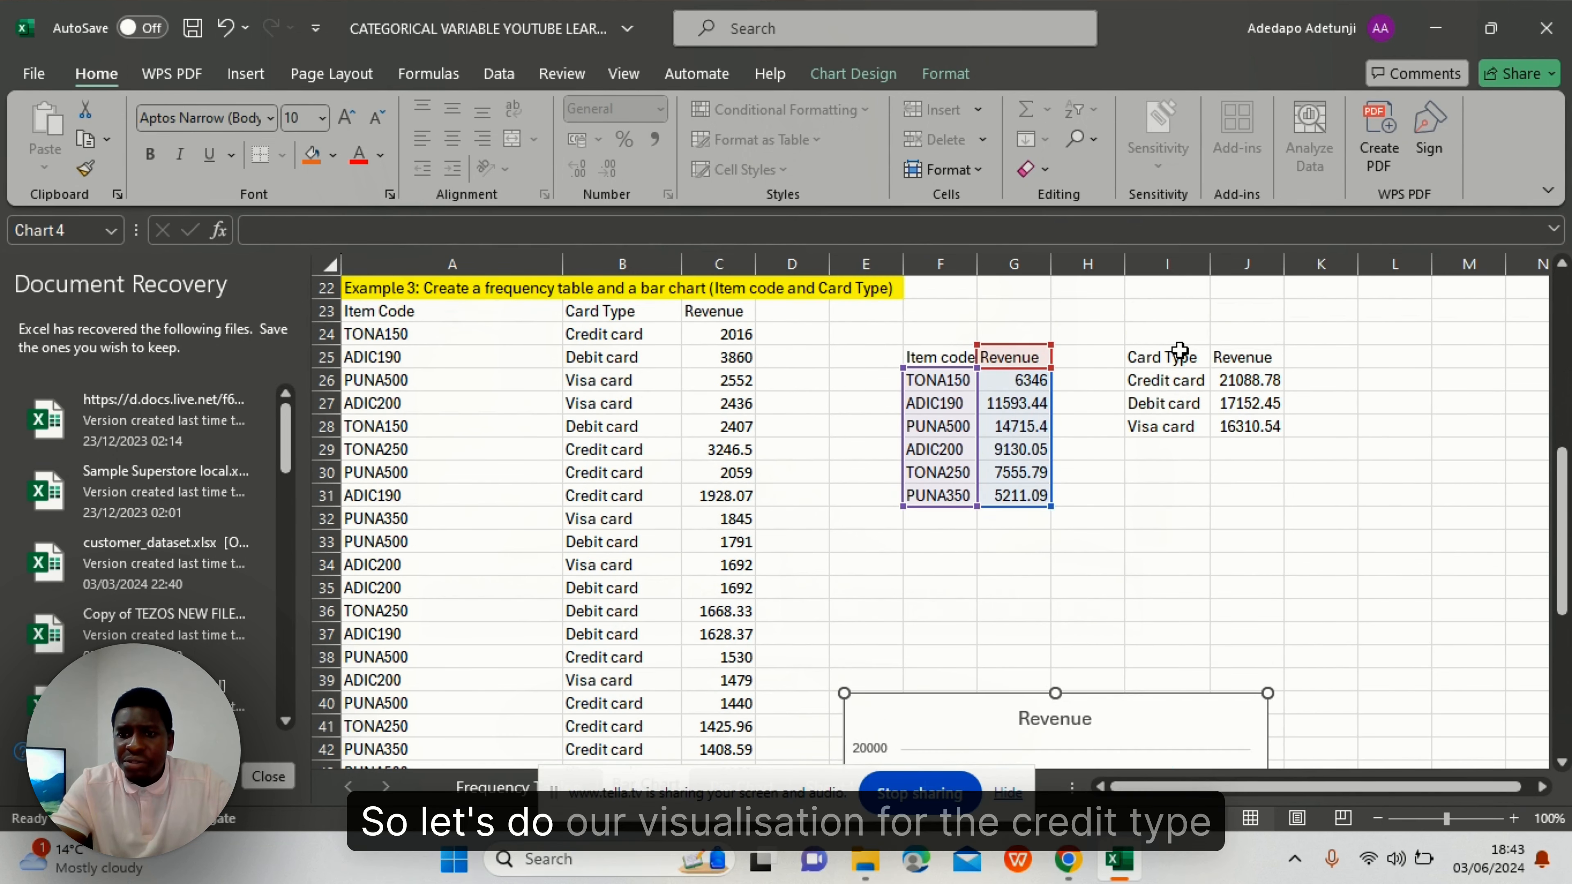
- Insert a clustered column chart of the Card Type revenue table
click(1185, 401)
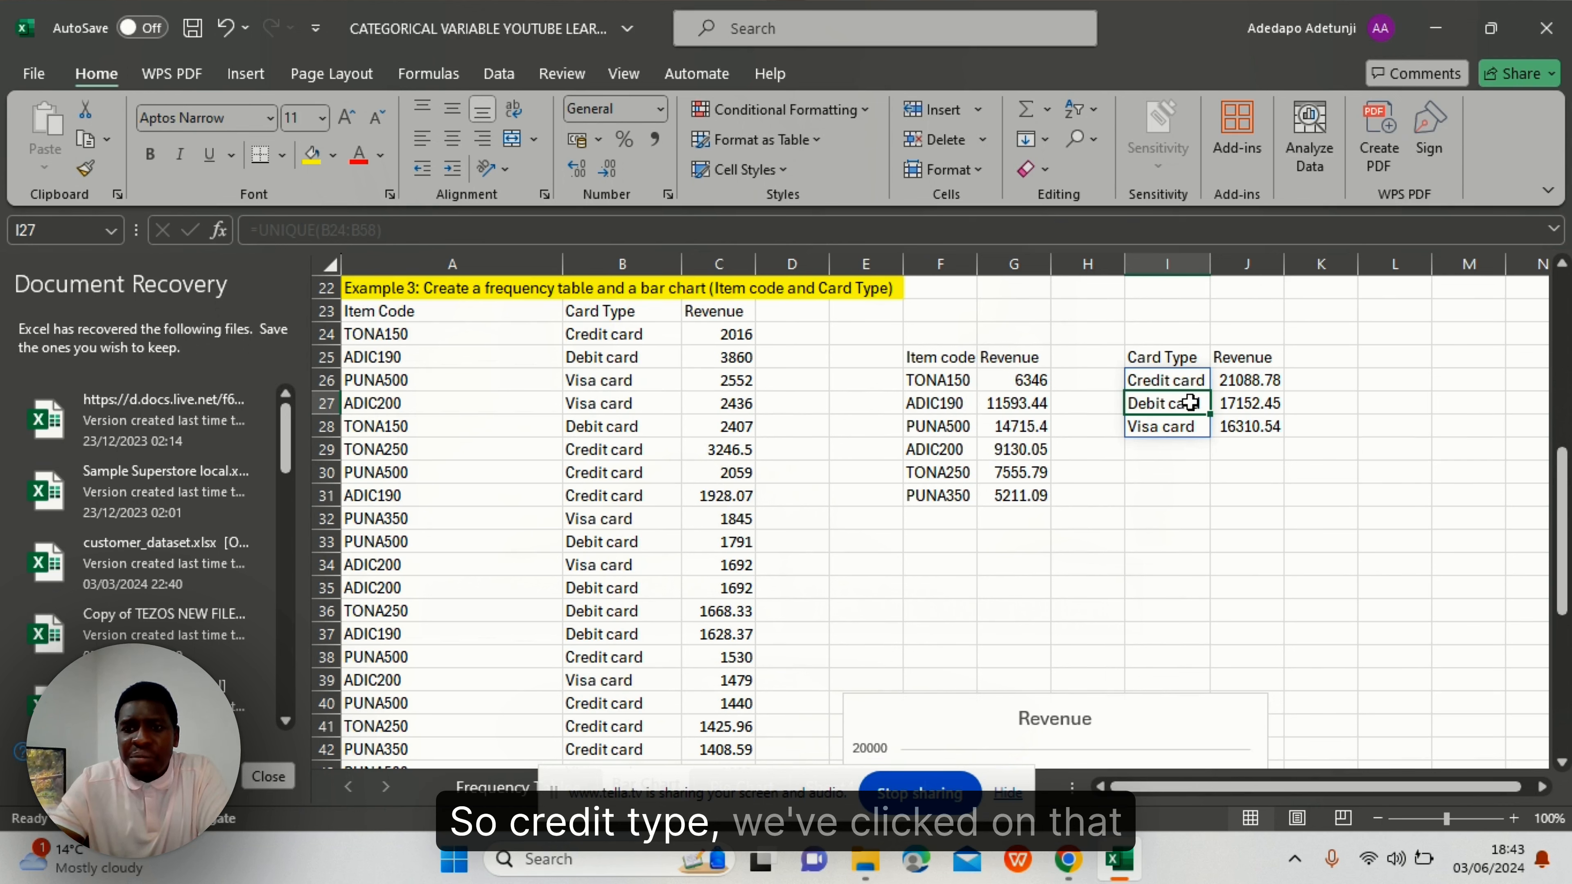
click(243, 75)
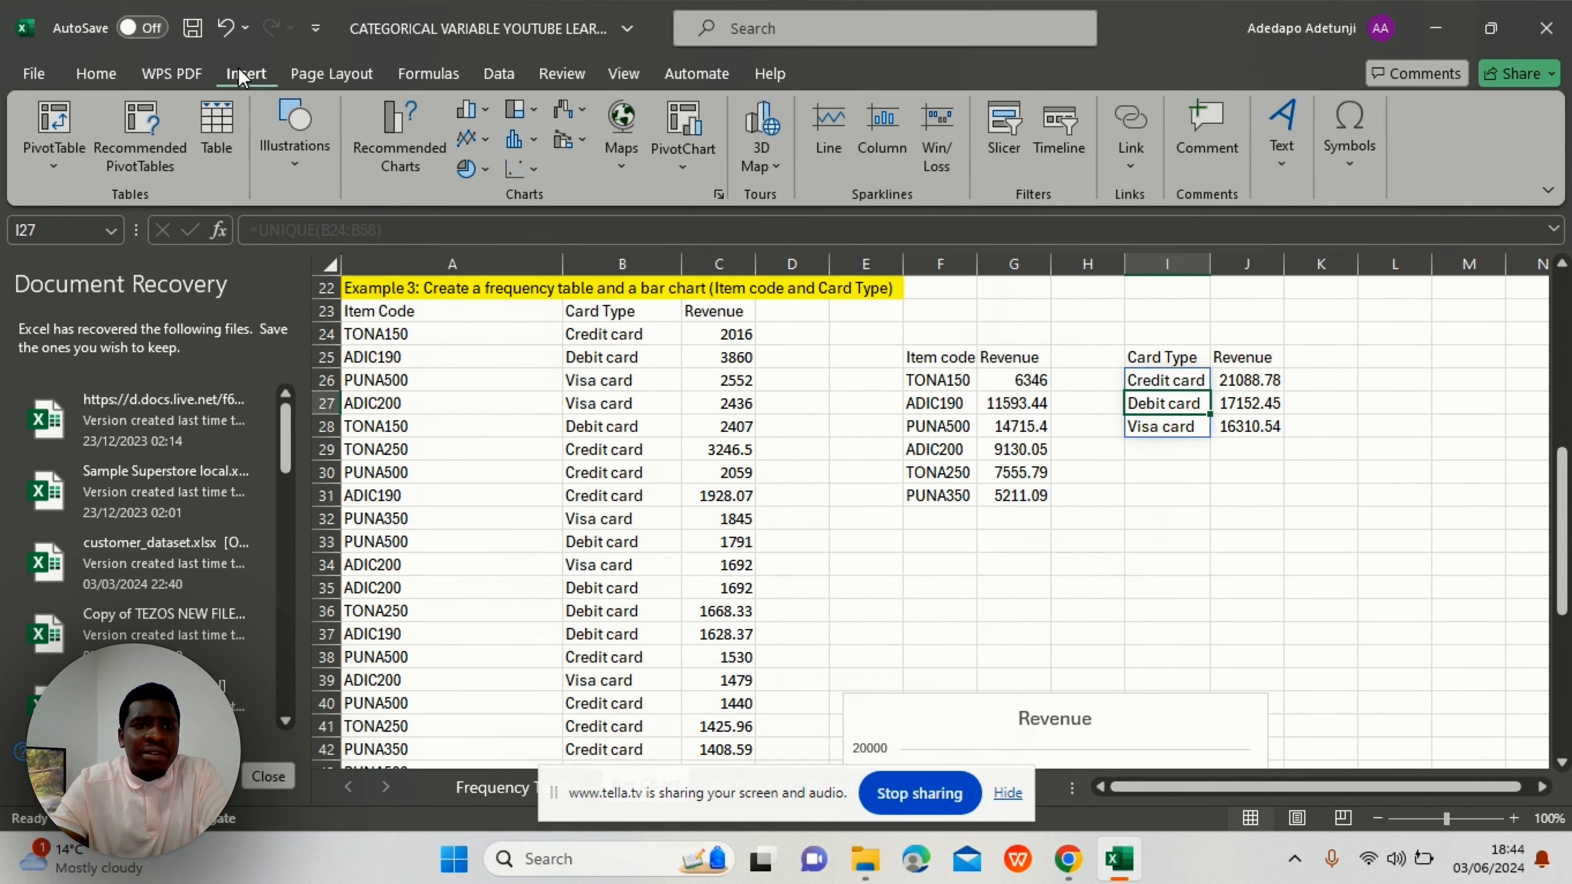
click(486, 111)
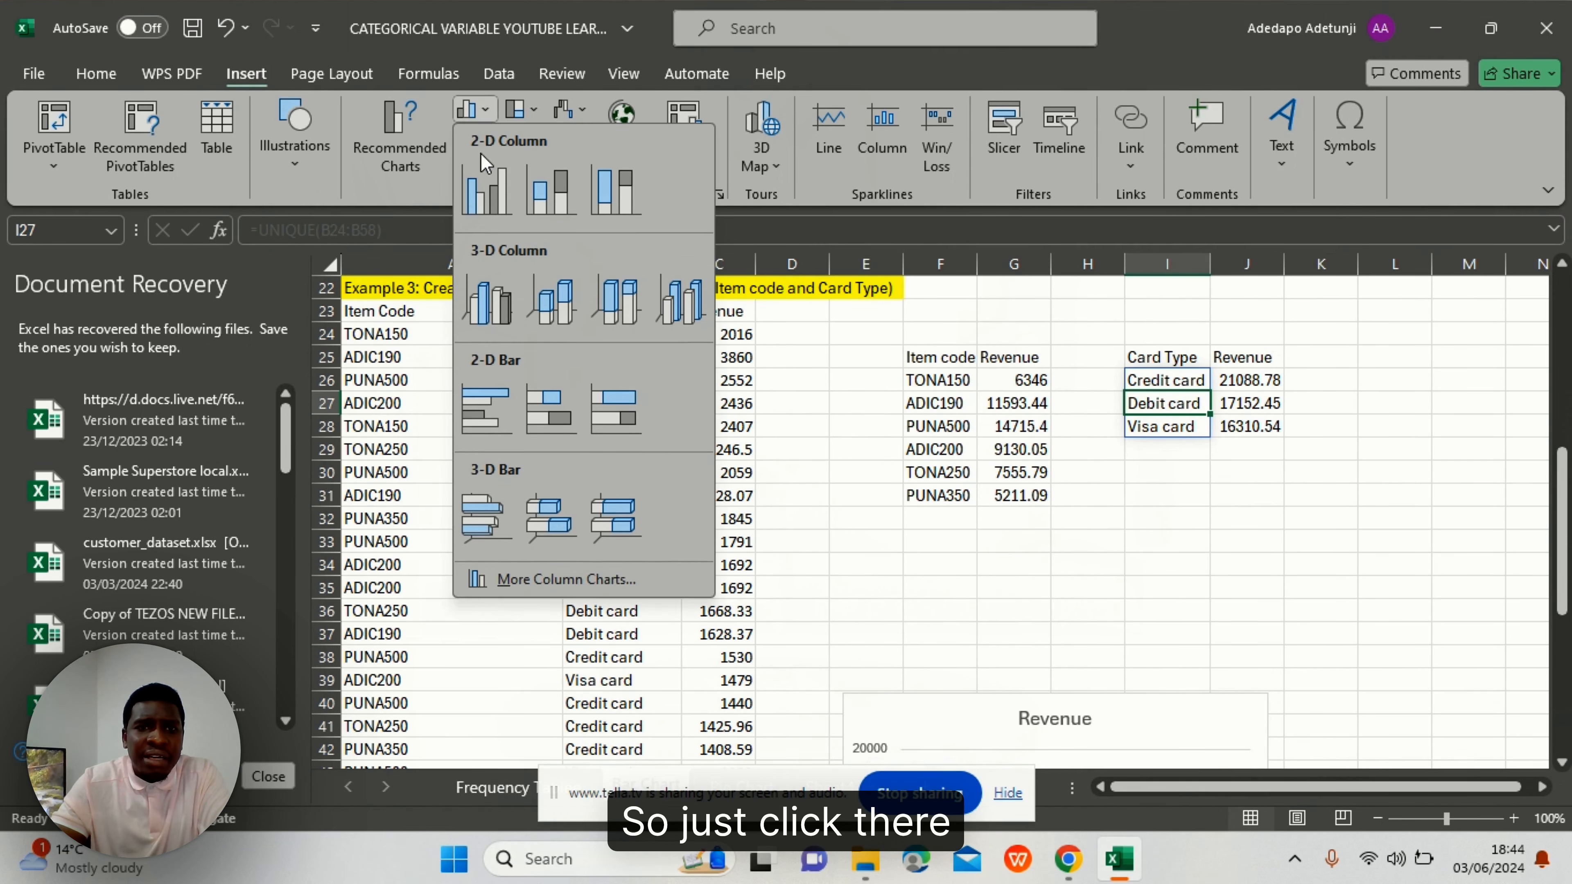
click(484, 187)
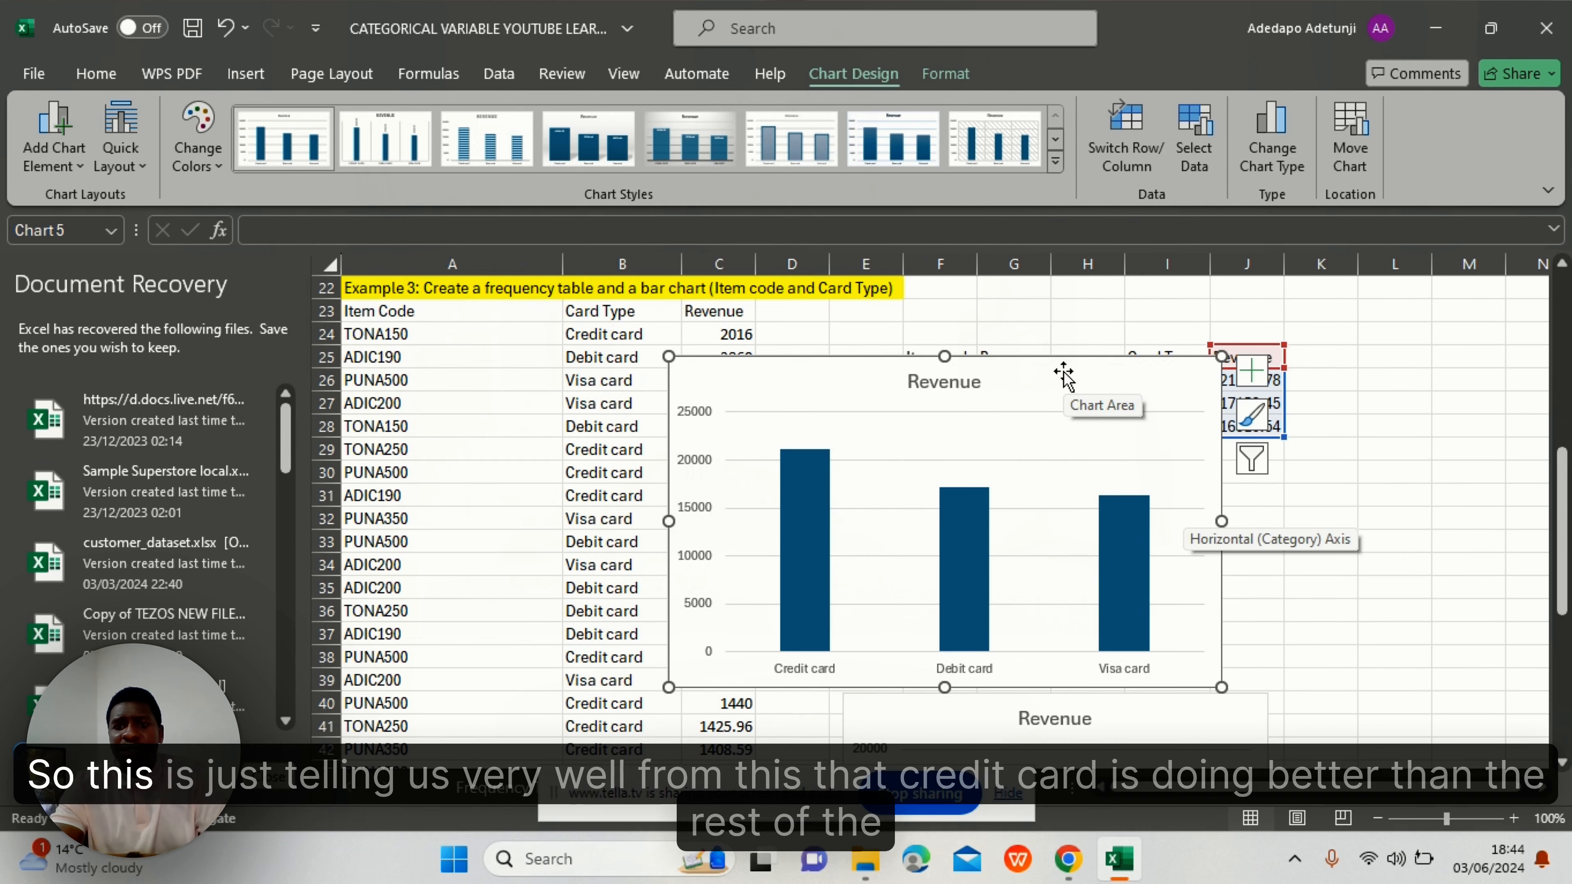
click(1359, 468)
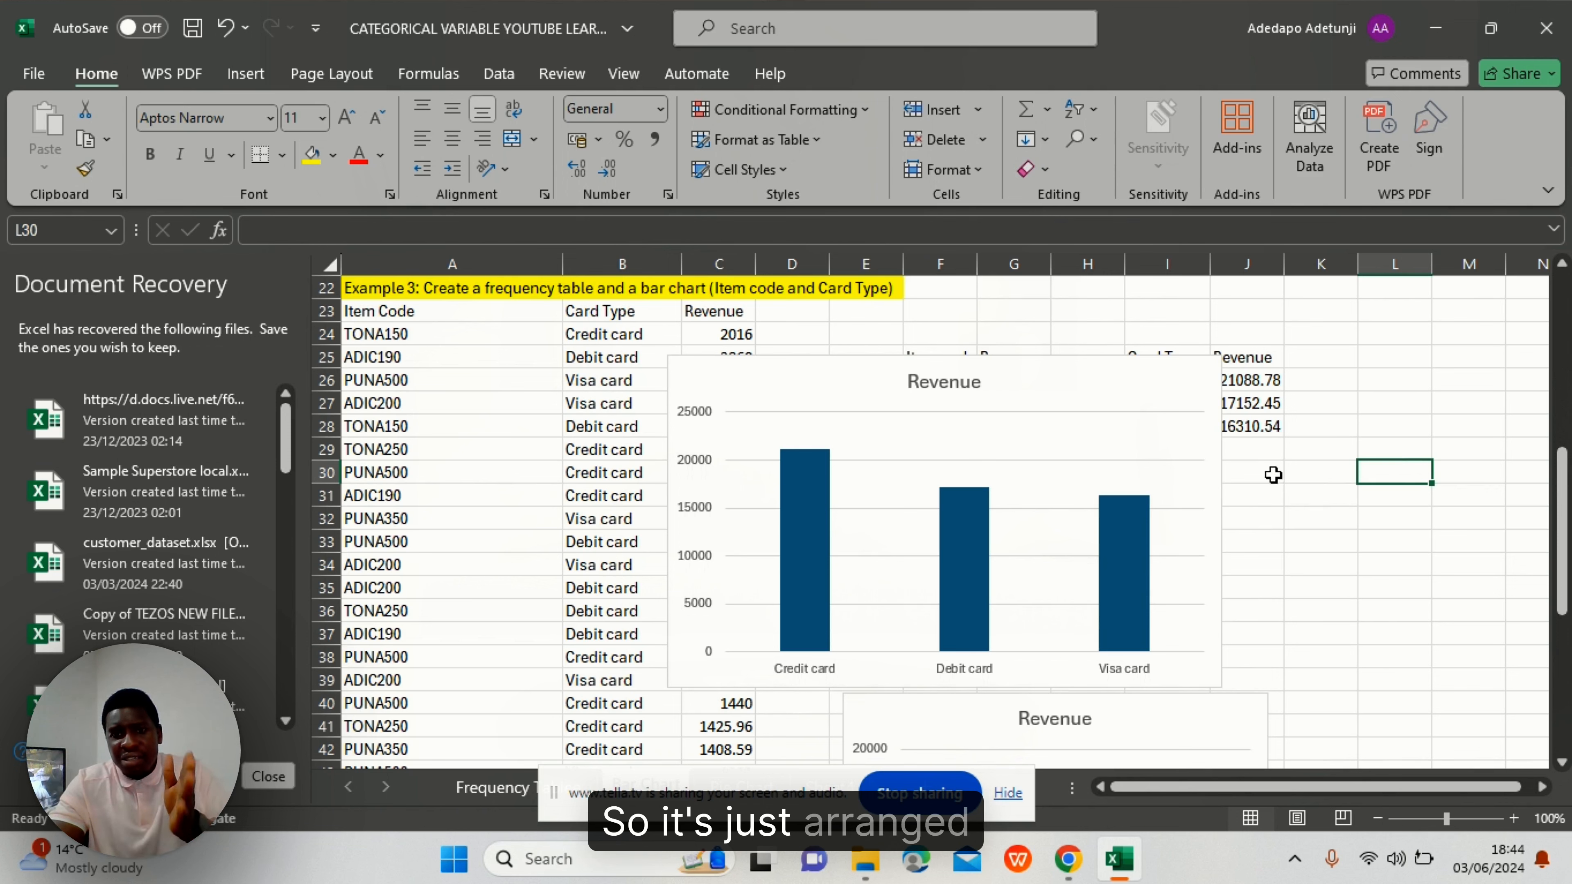
mouse_move(950, 509)
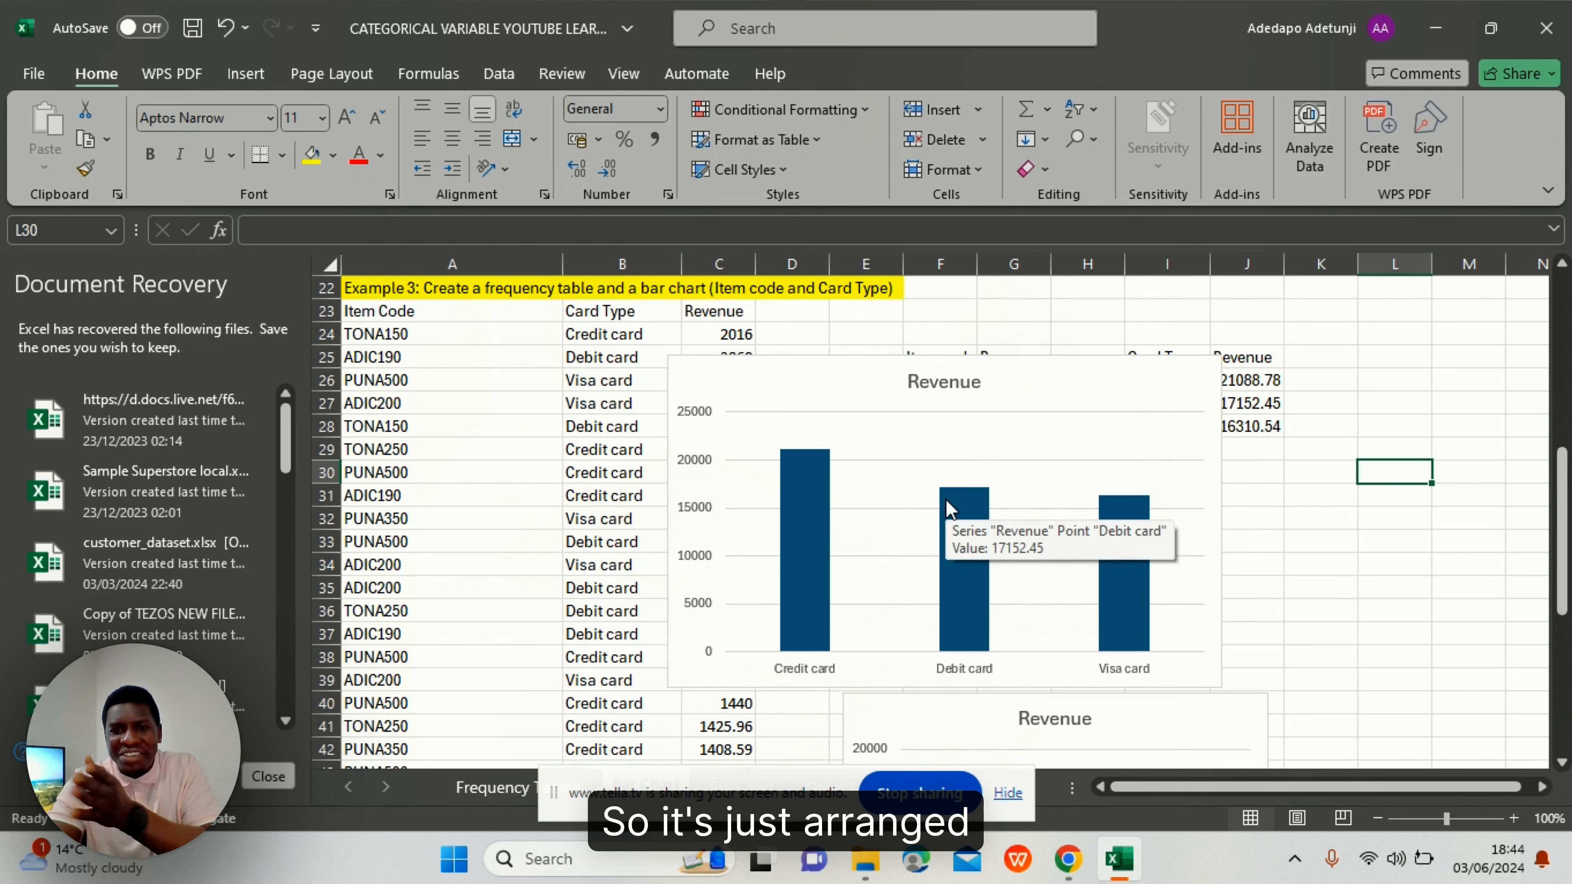
mouse_move(807, 486)
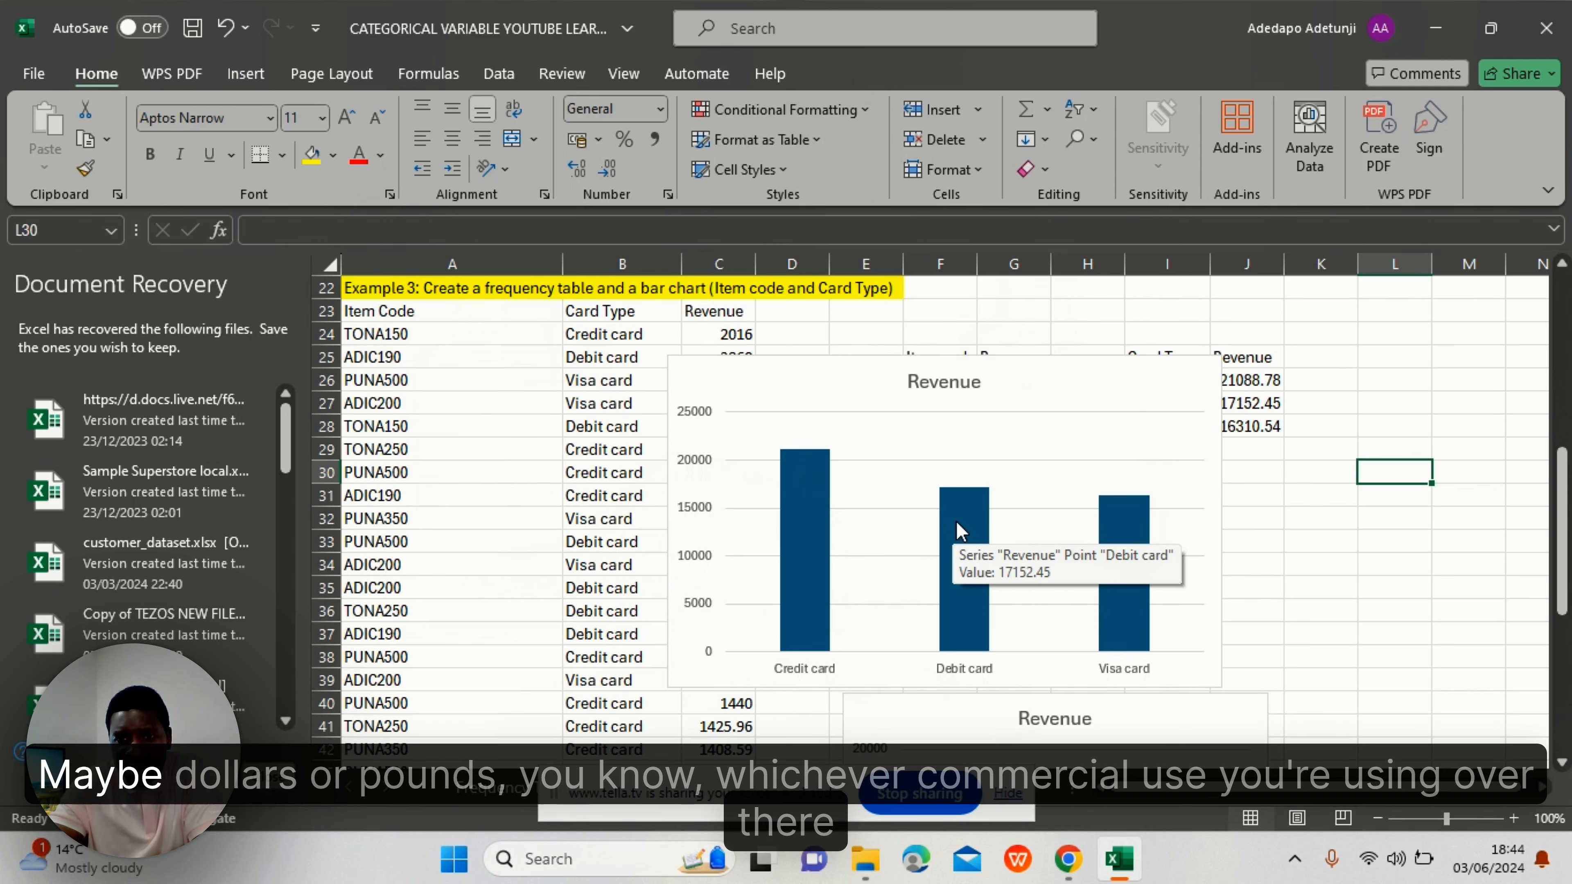
mouse_move(1112, 530)
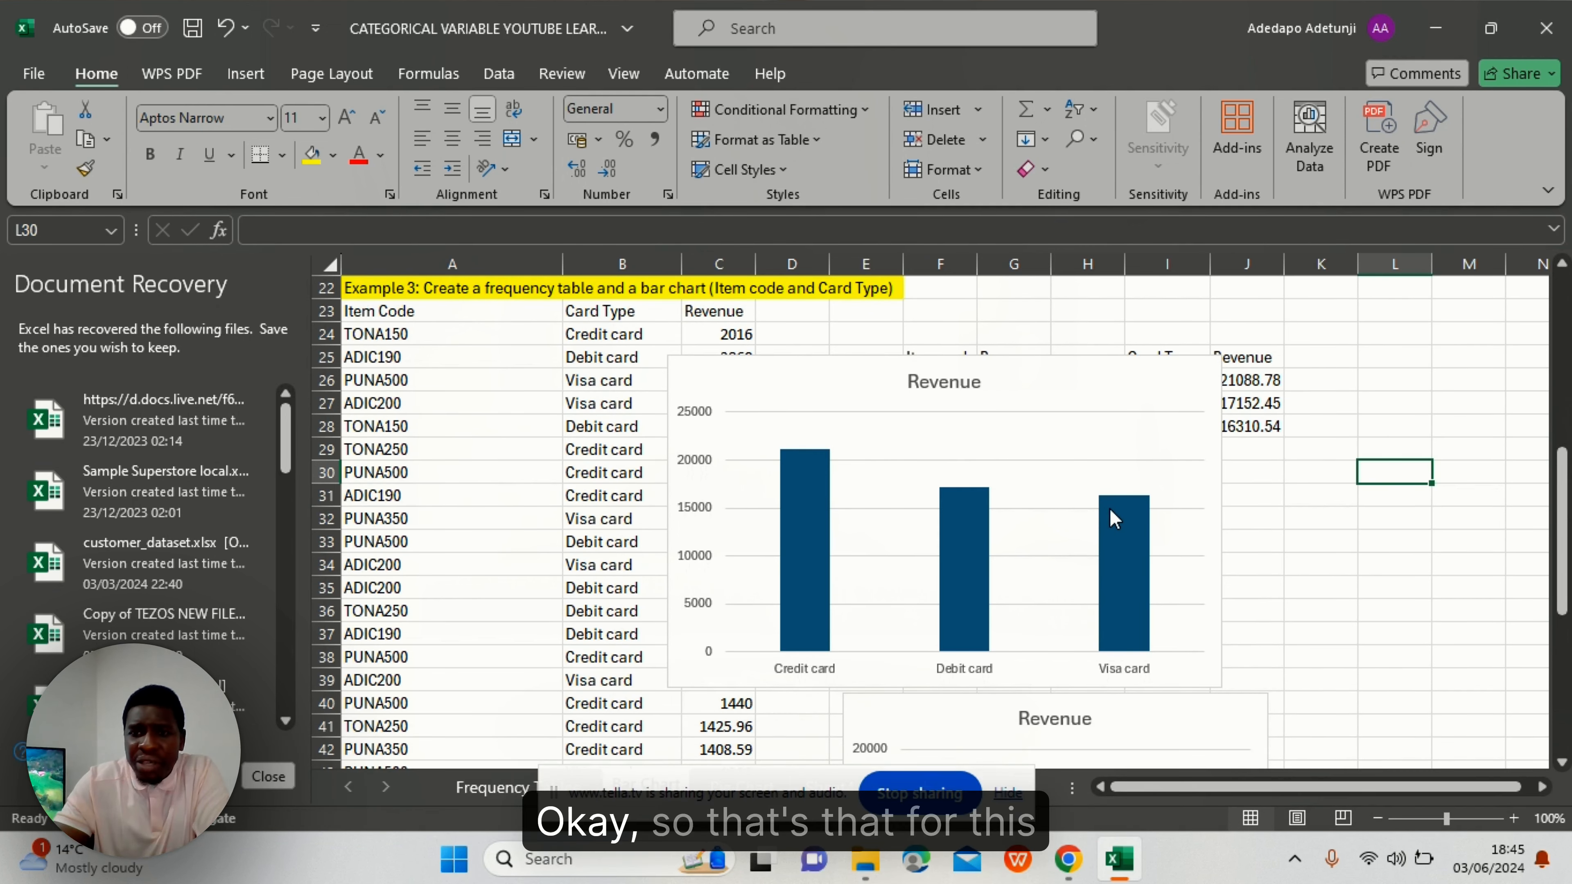
click(1141, 365)
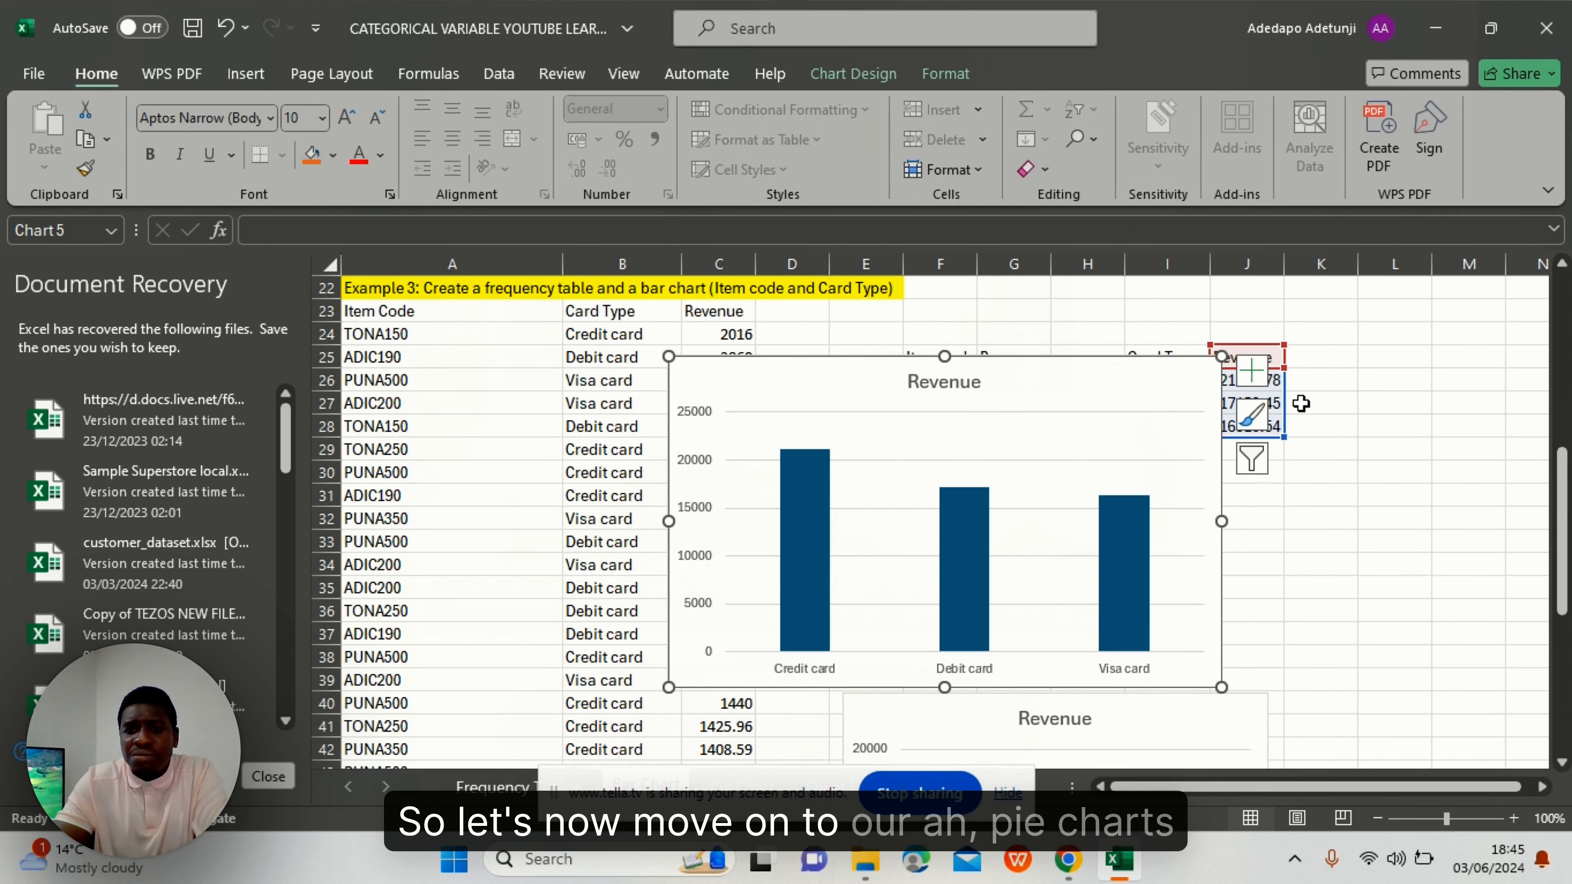
- Switch to the Pie Chart sheet and scroll down to the Example 3 data near row 28
click(1007, 793)
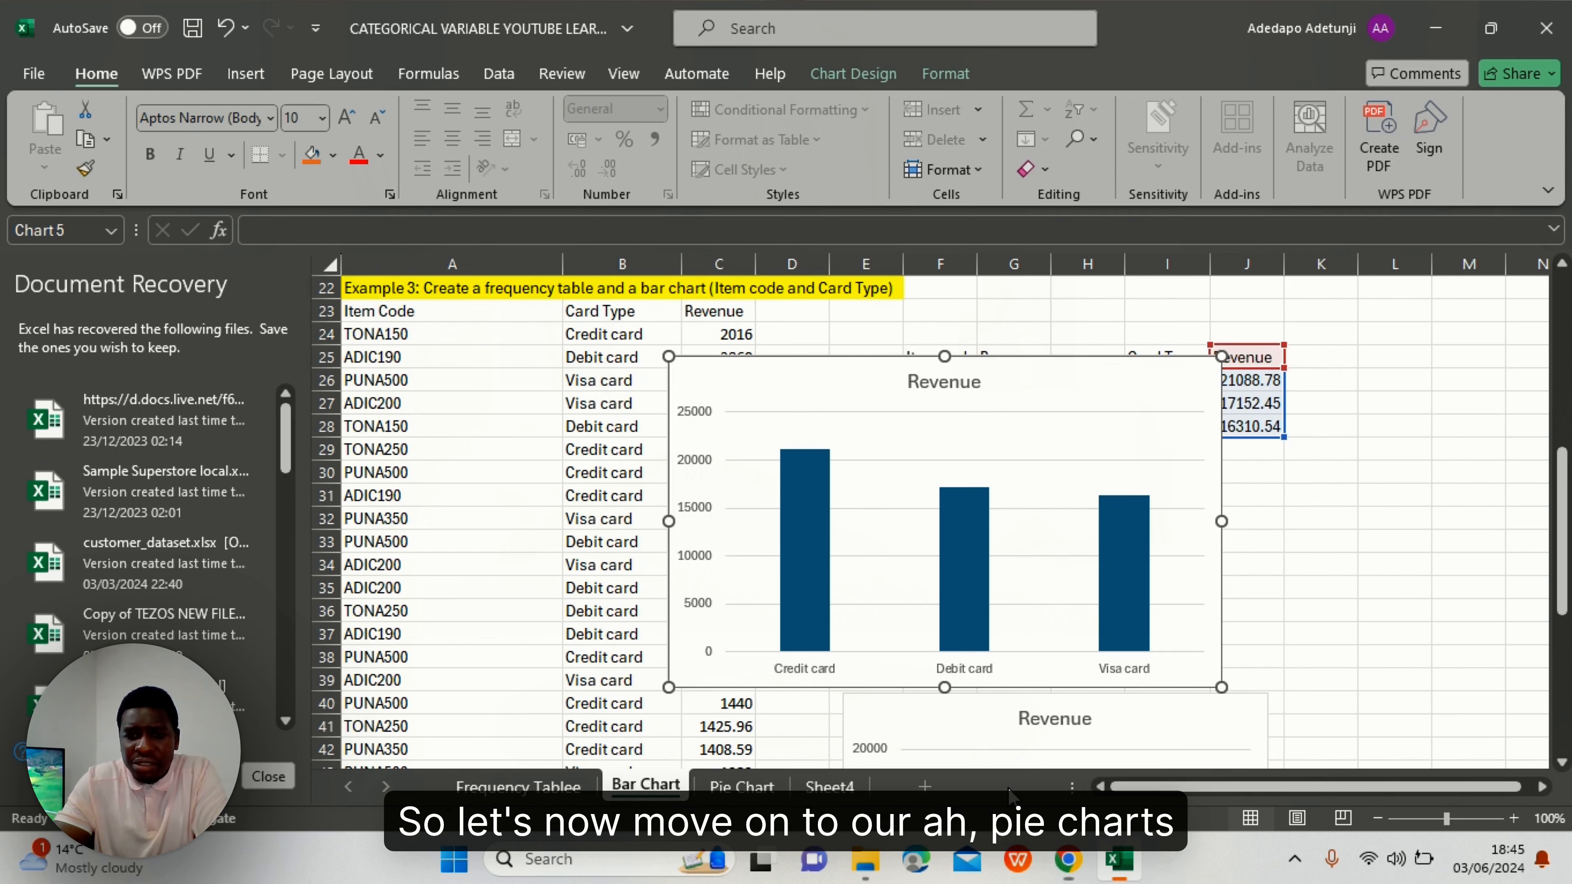
click(742, 787)
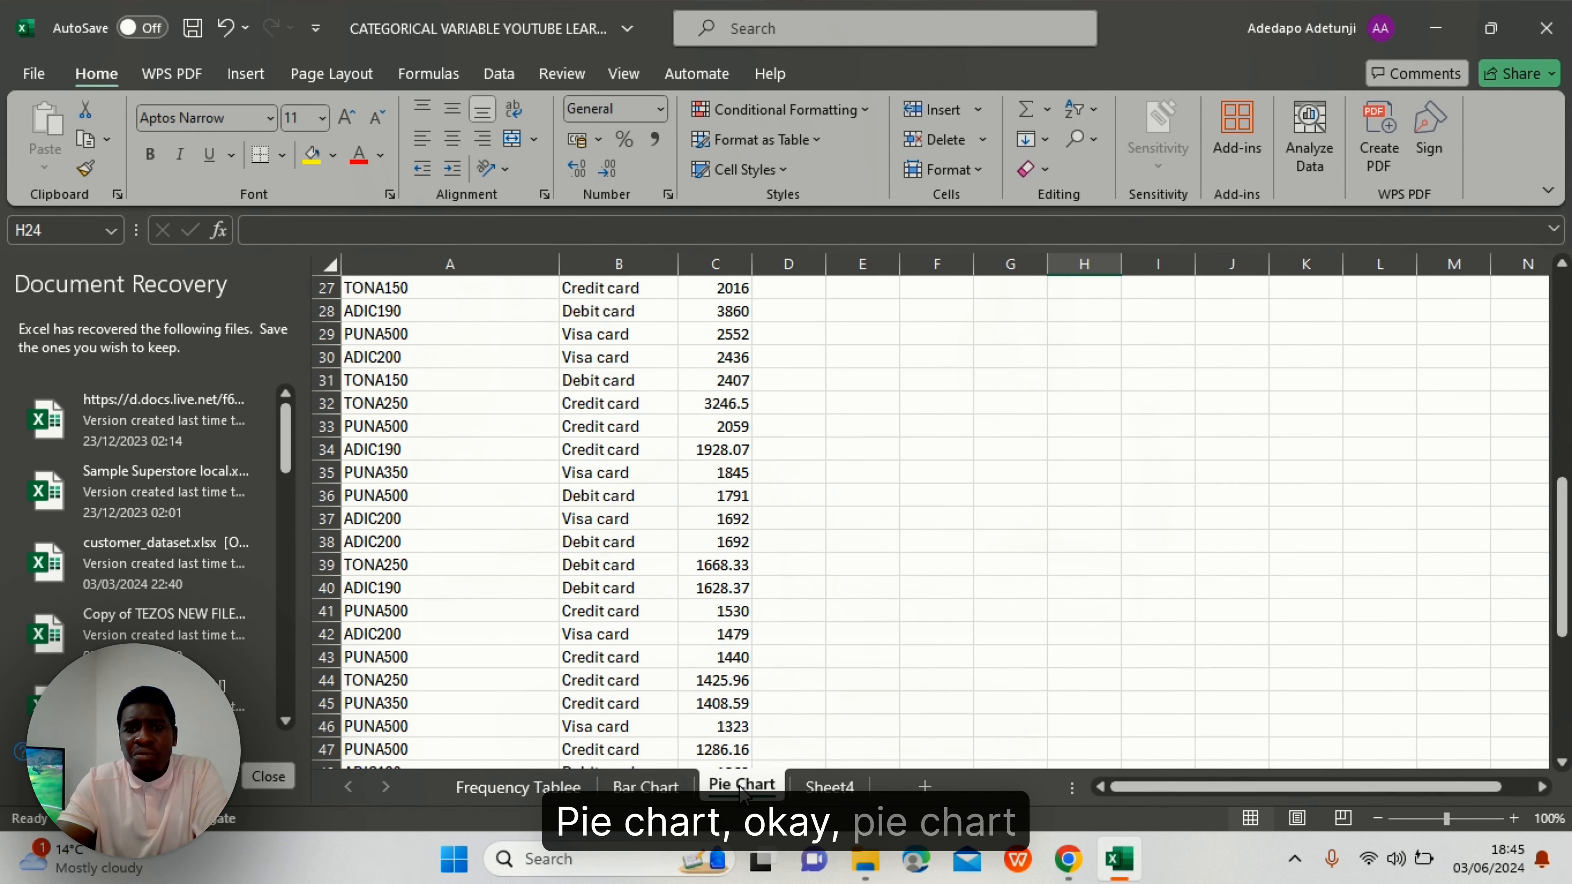
scroll(930, 422, up, 9)
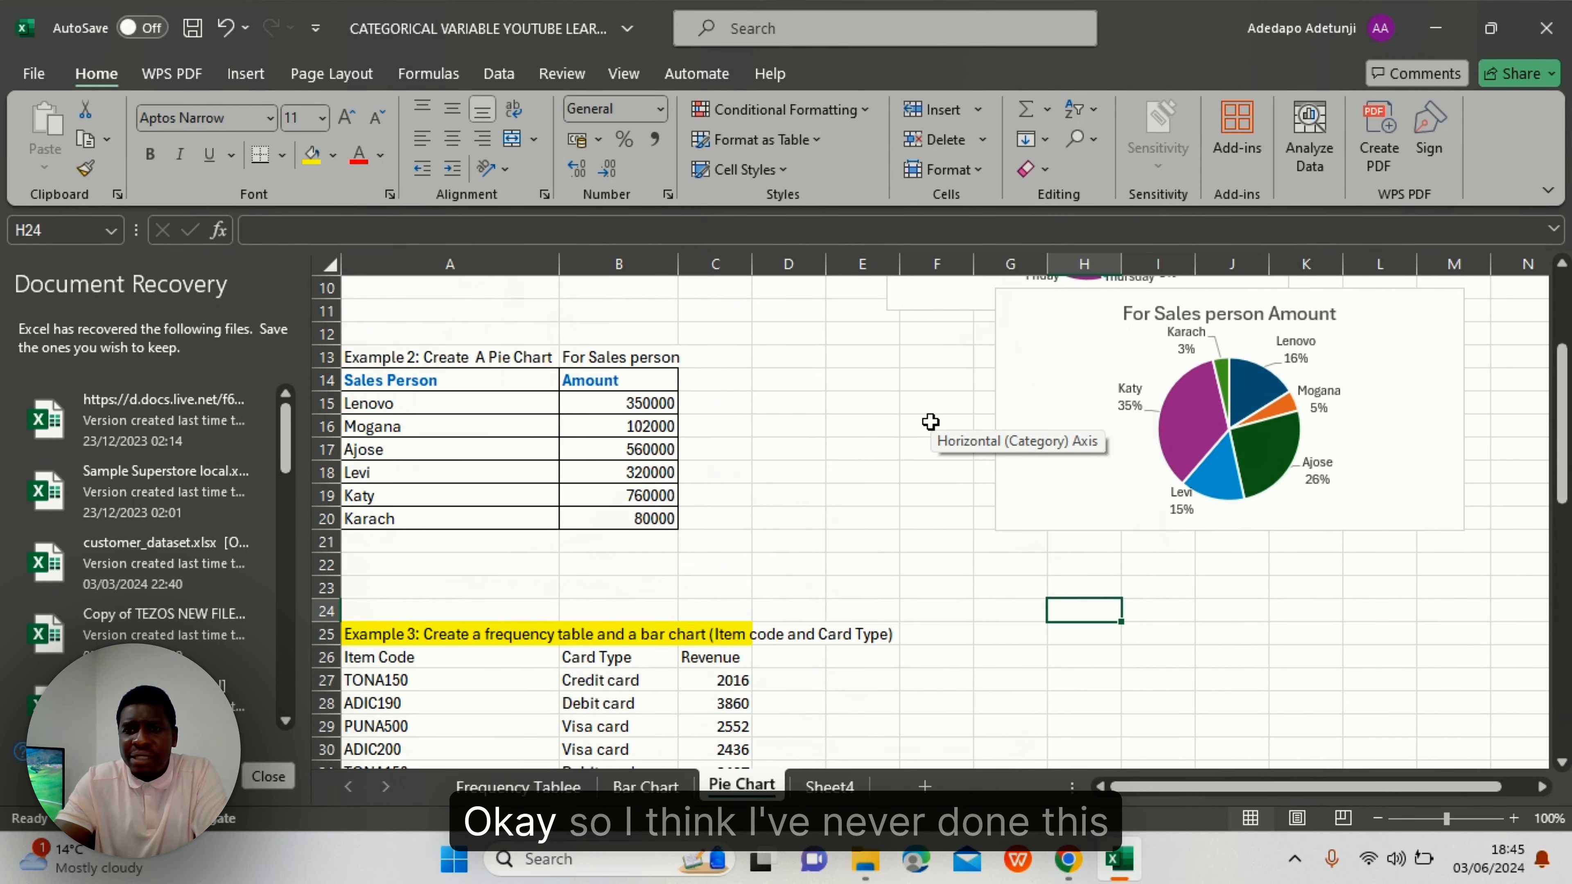
scroll(930, 422, down, 1)
scroll(930, 422, up, 1)
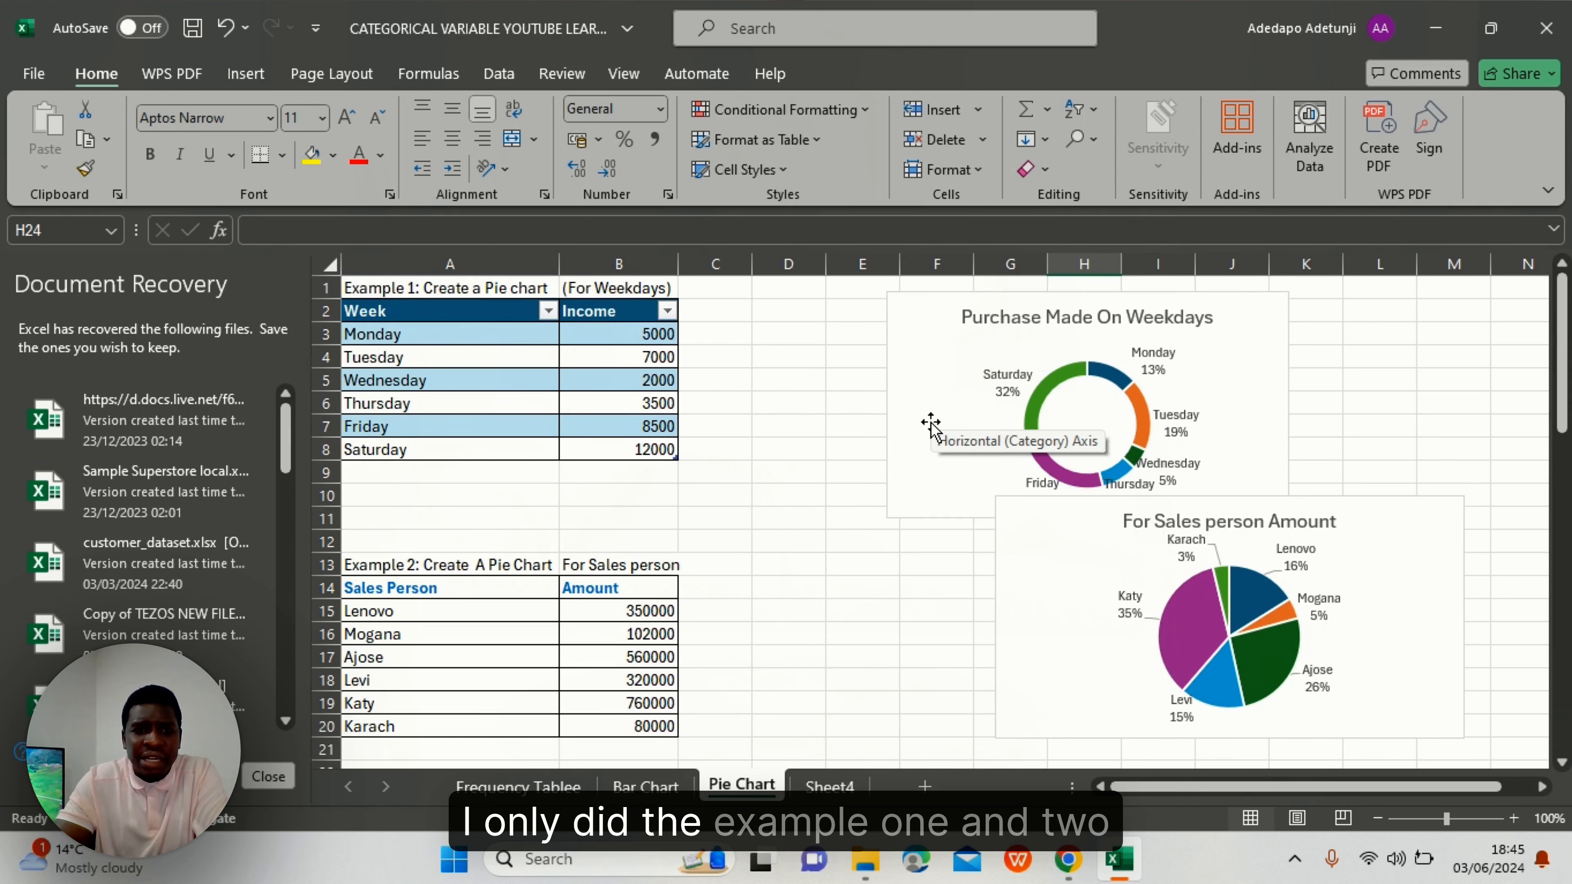
scroll(930, 421, down, 4)
scroll(930, 421, down, 3)
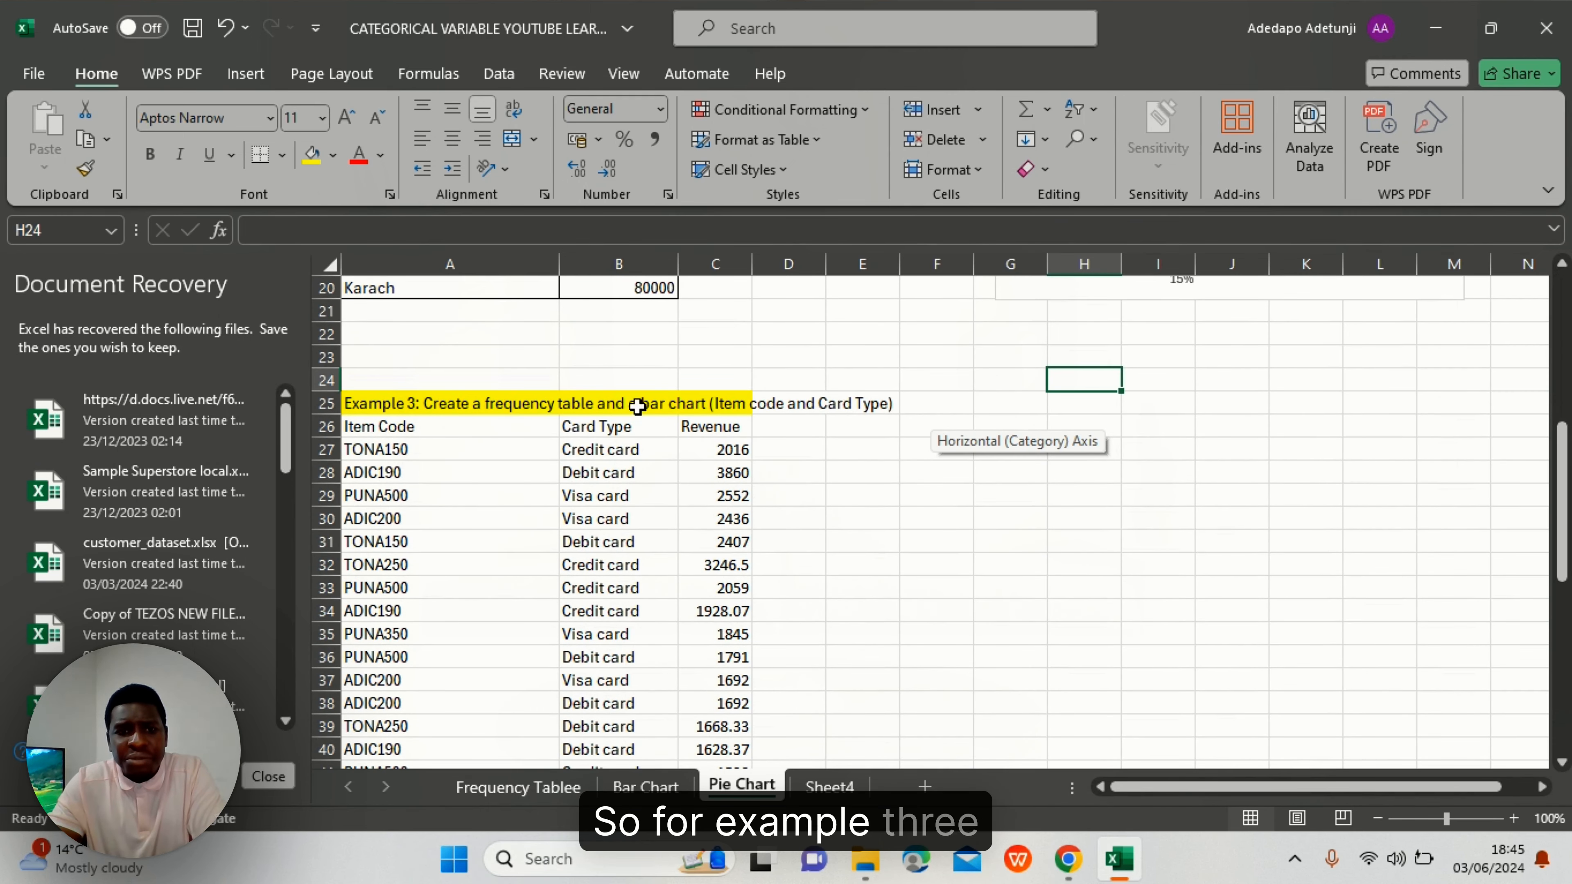
click(994, 473)
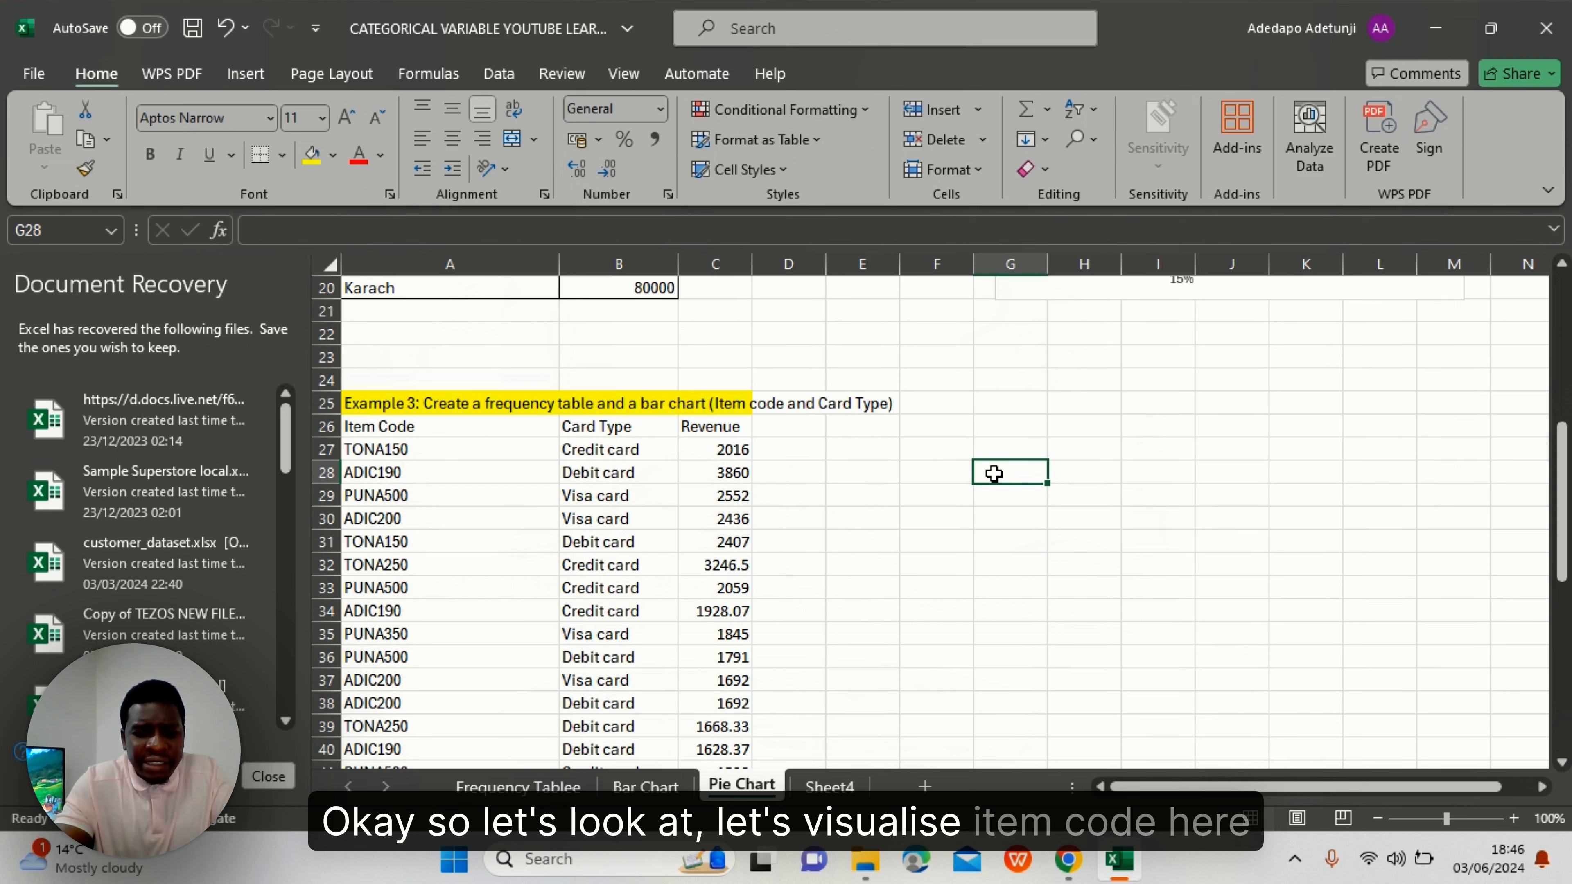
- Enter headers Item Code and Revenue in G28:H28, and Card Type and Revenue in J28:K28
text(ioTEM)
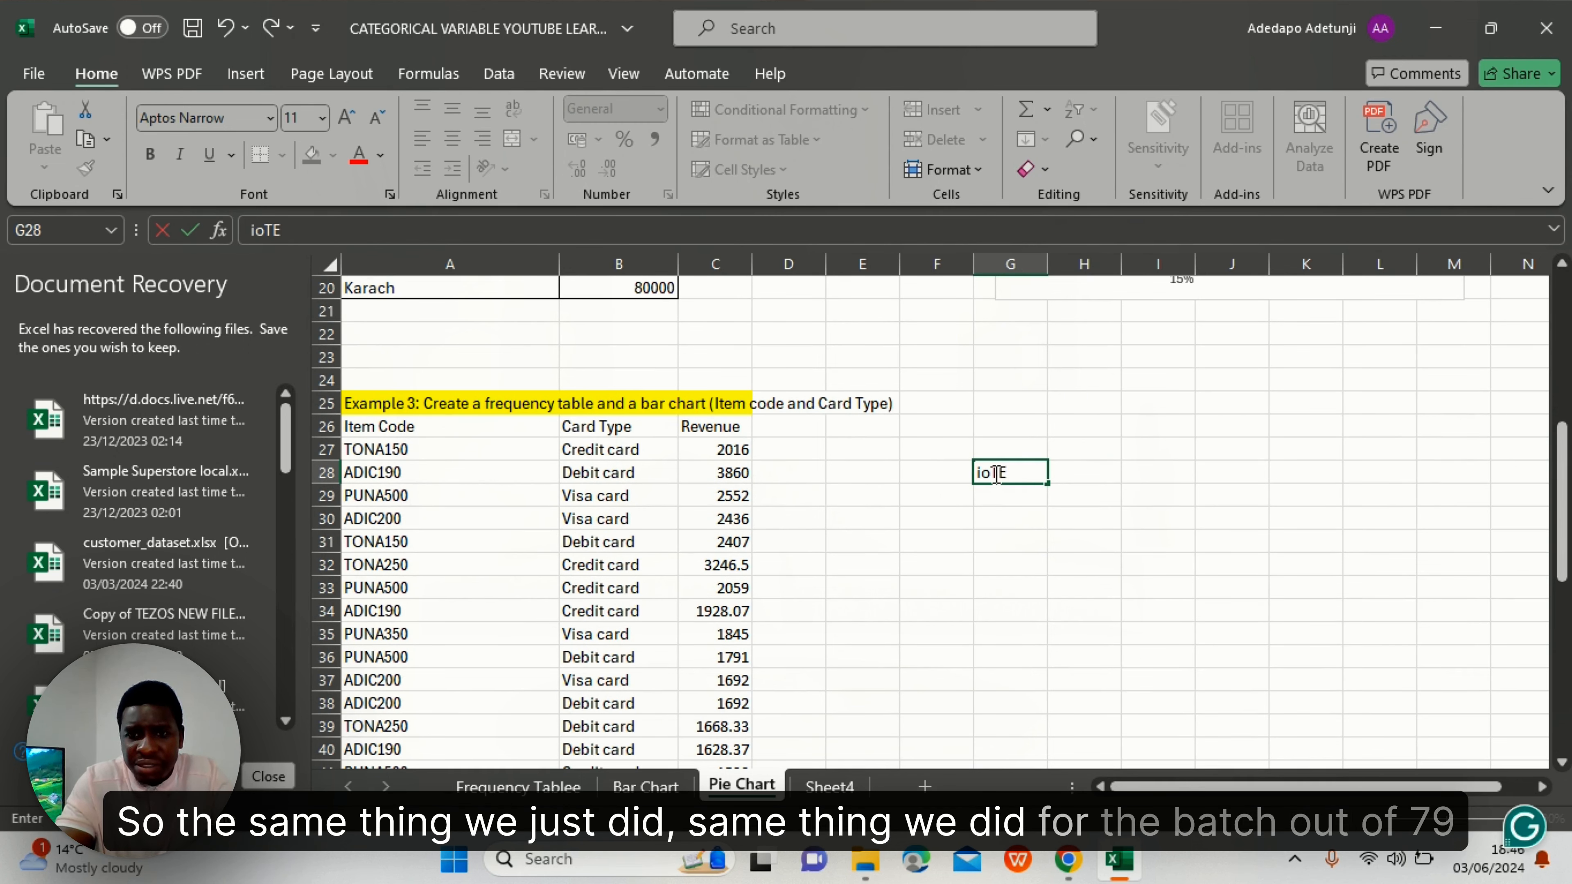
key(BackSpace)
key(BackSpace)
key(BackSpace)
key(BackSpace)
text(I)
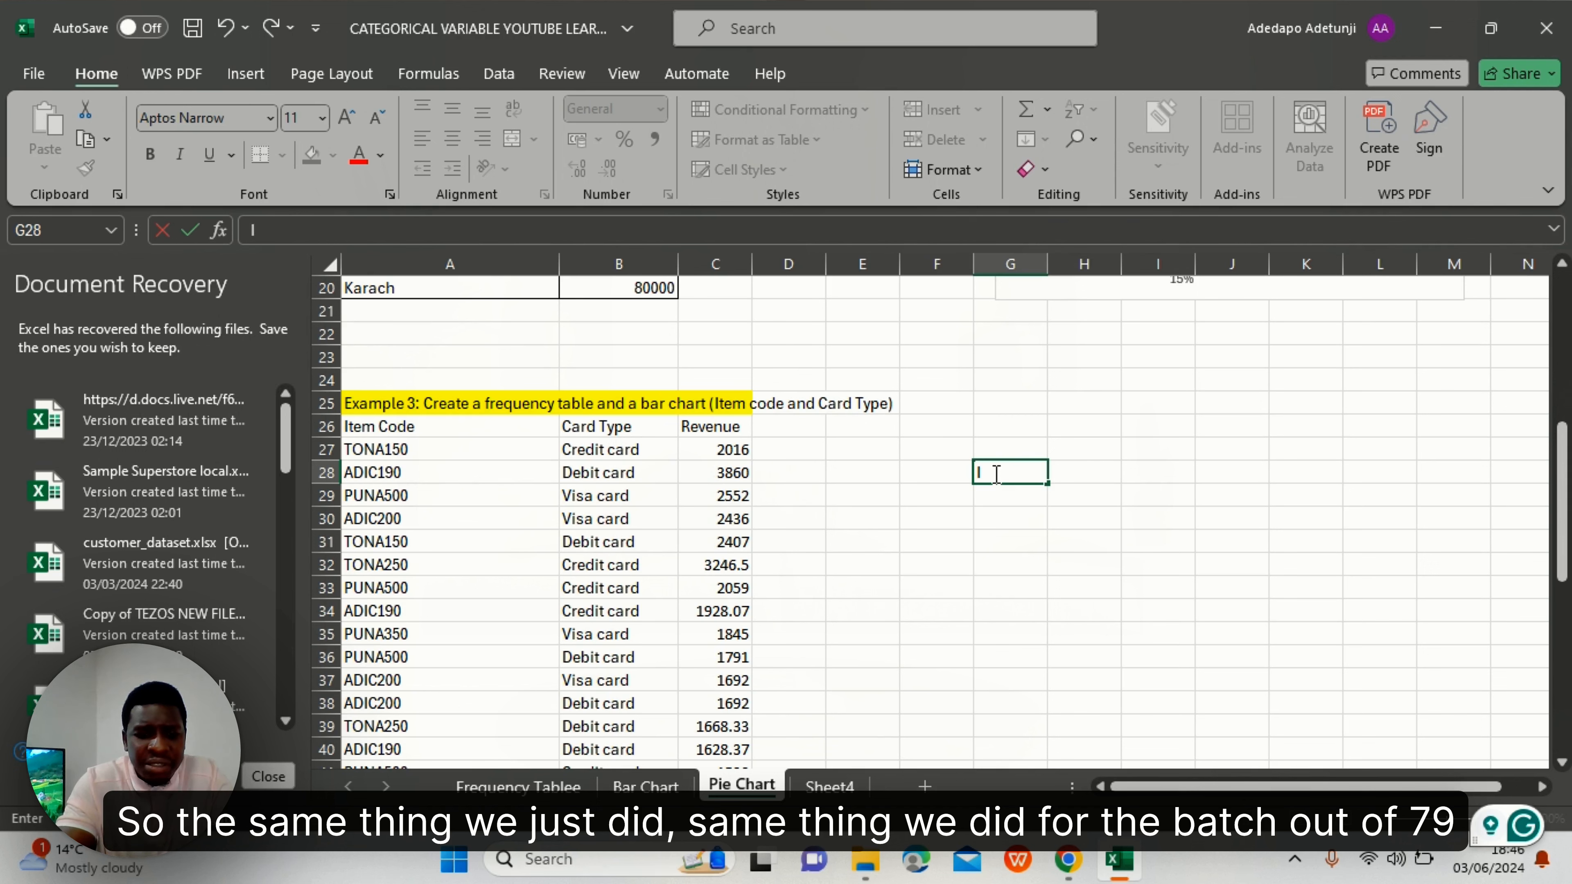
text(tem C)
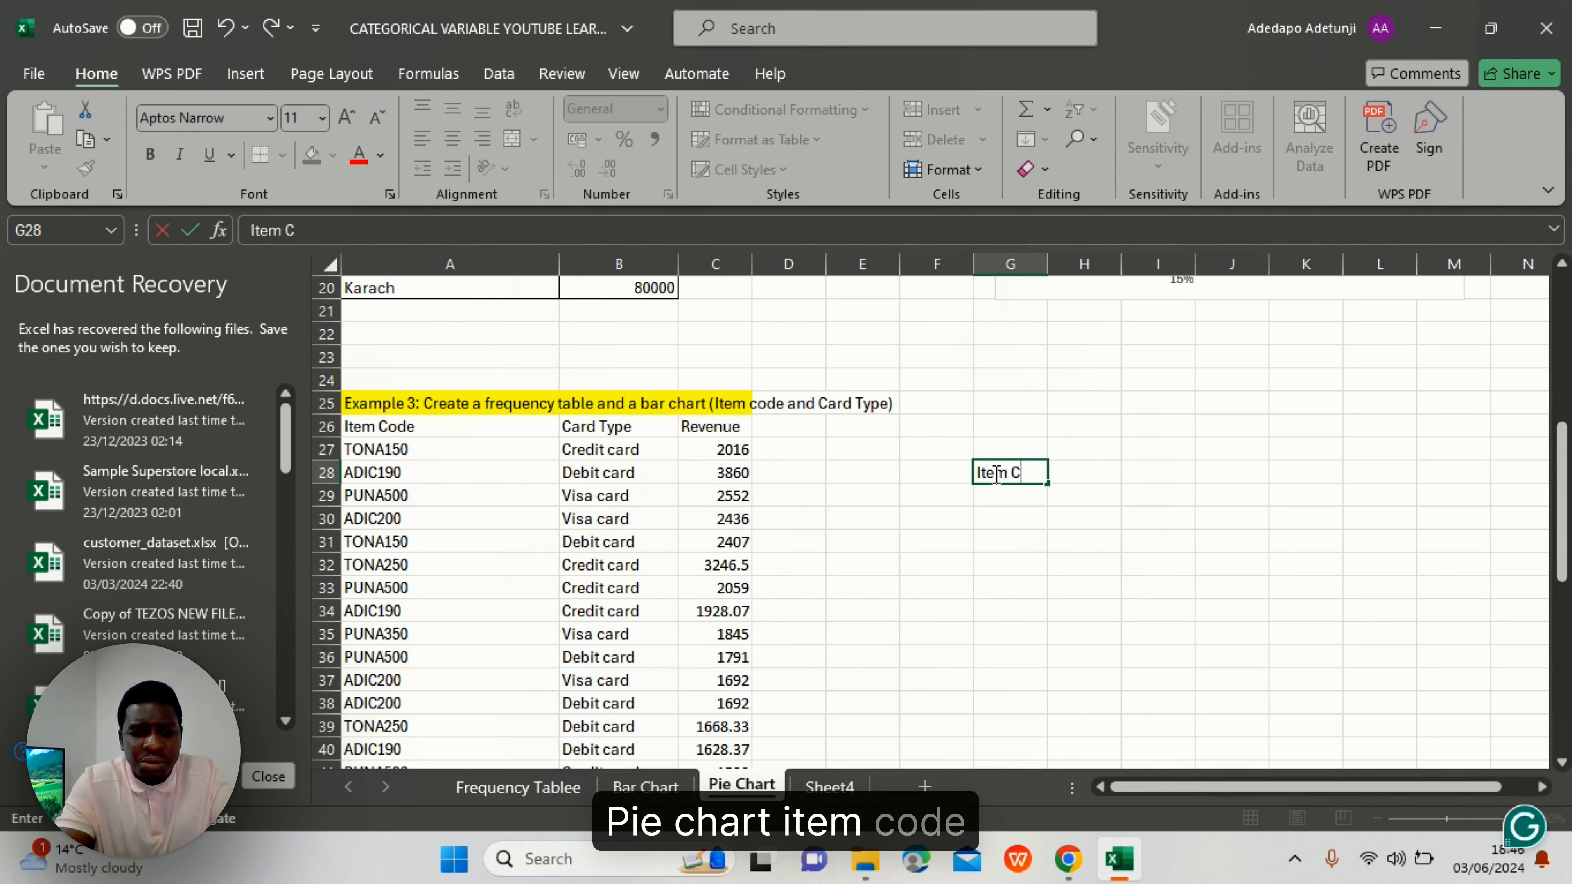
text(ode)
key(Tab)
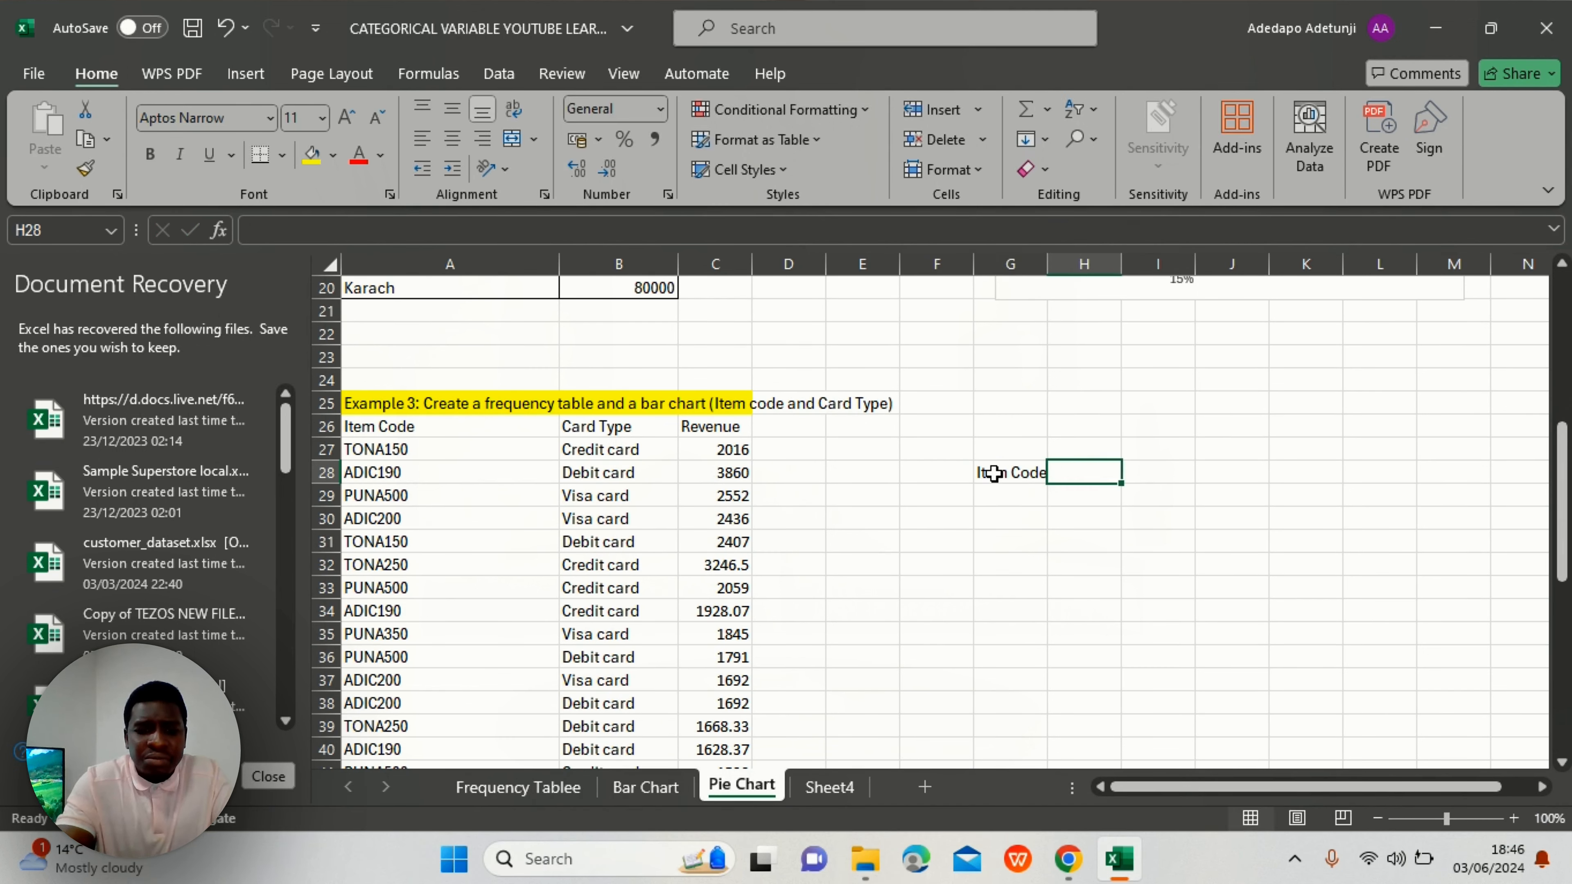
text(Revenue)
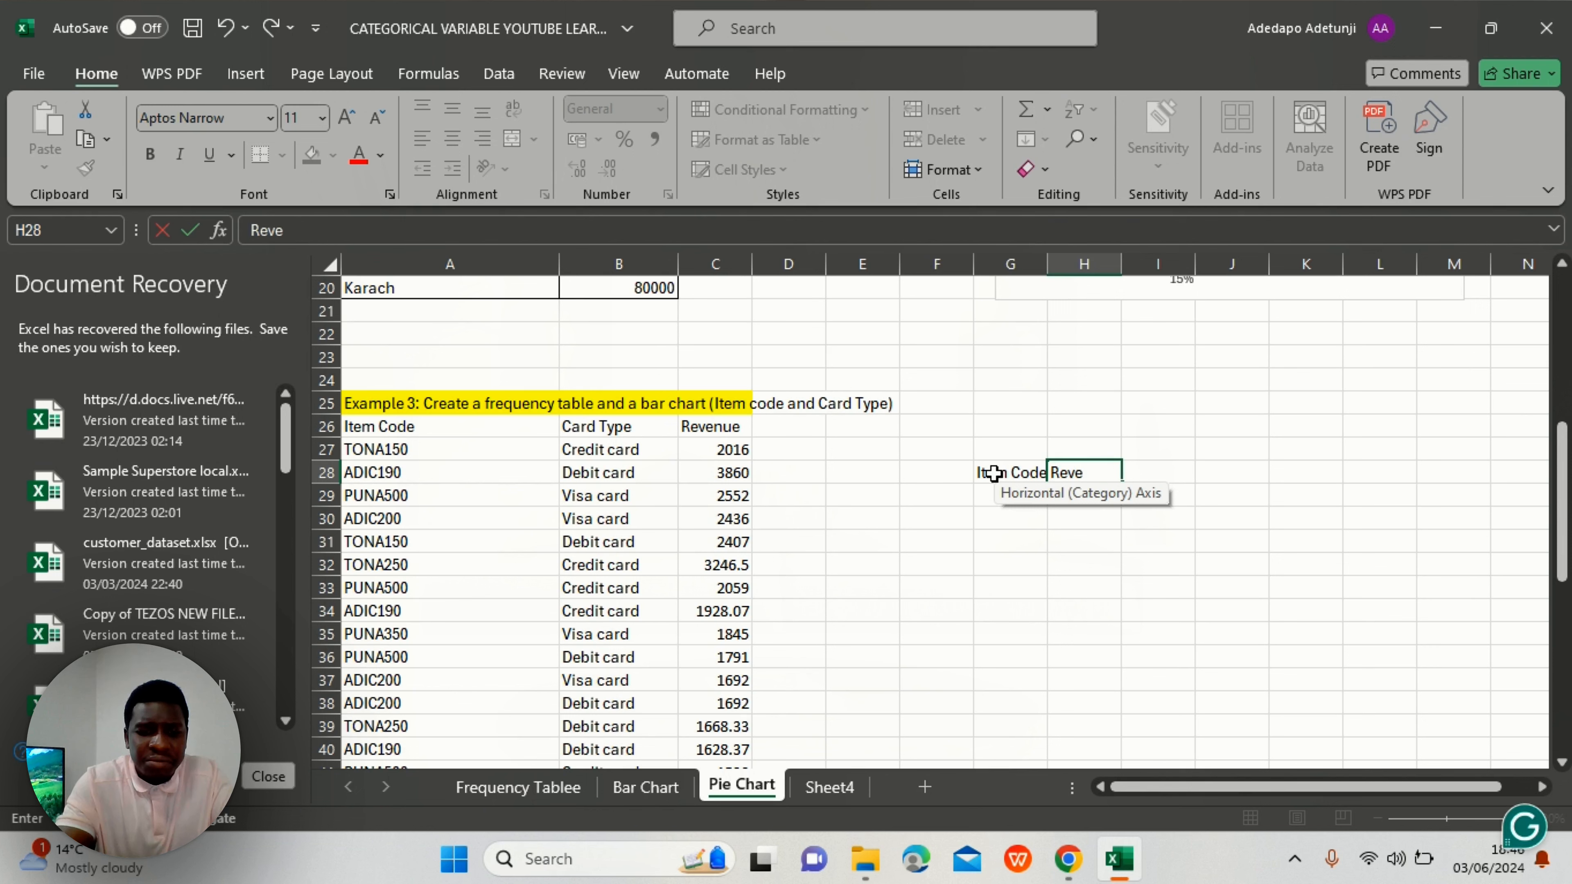
click(1202, 472)
text(Card )
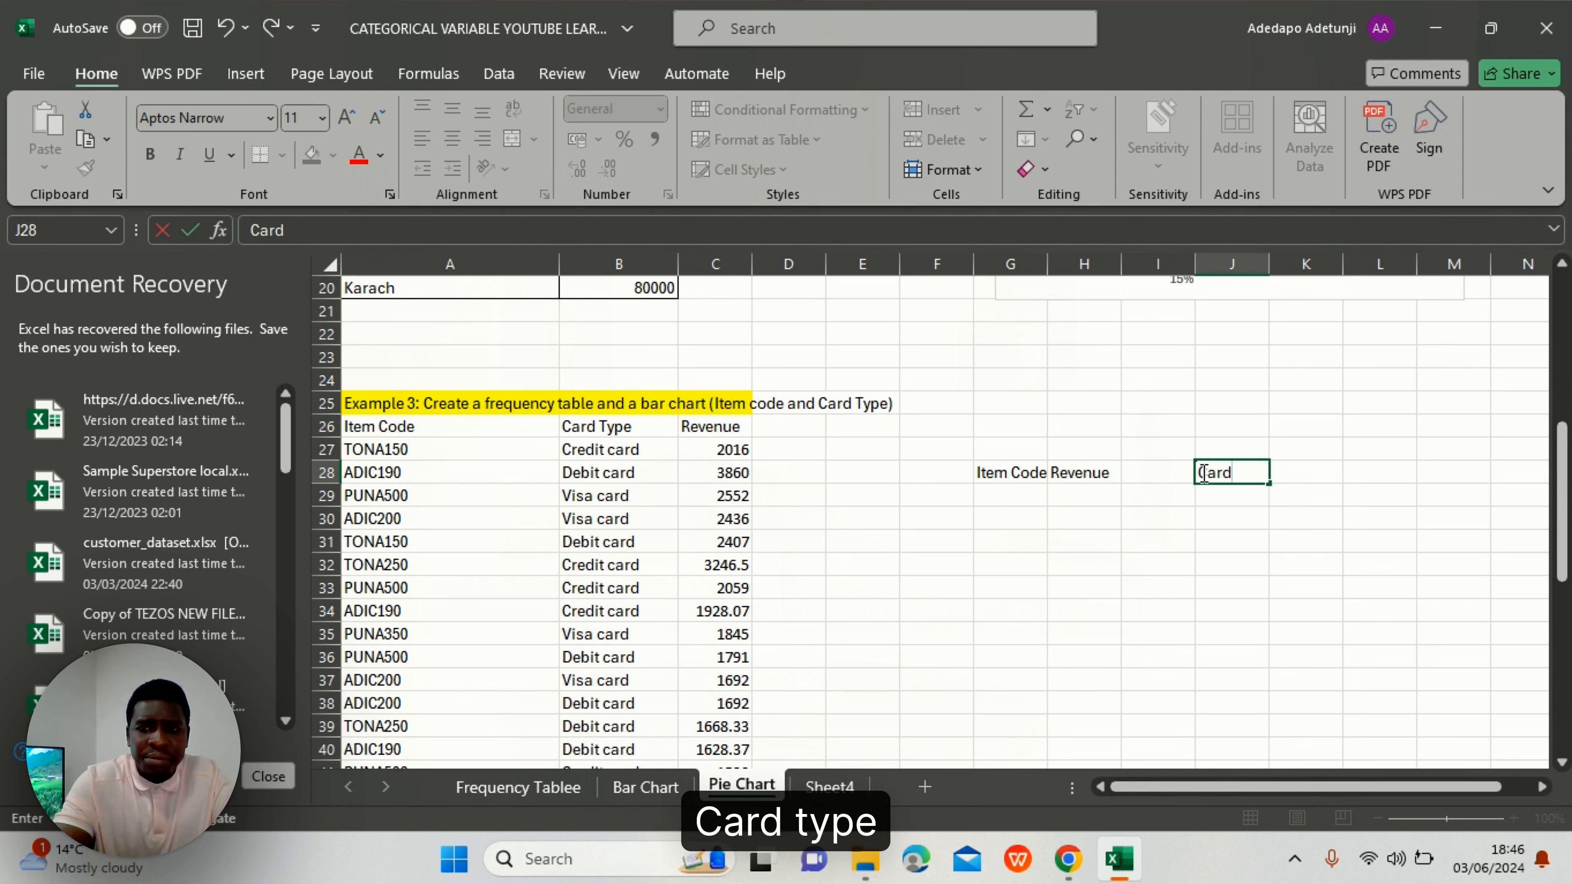
text(Type)
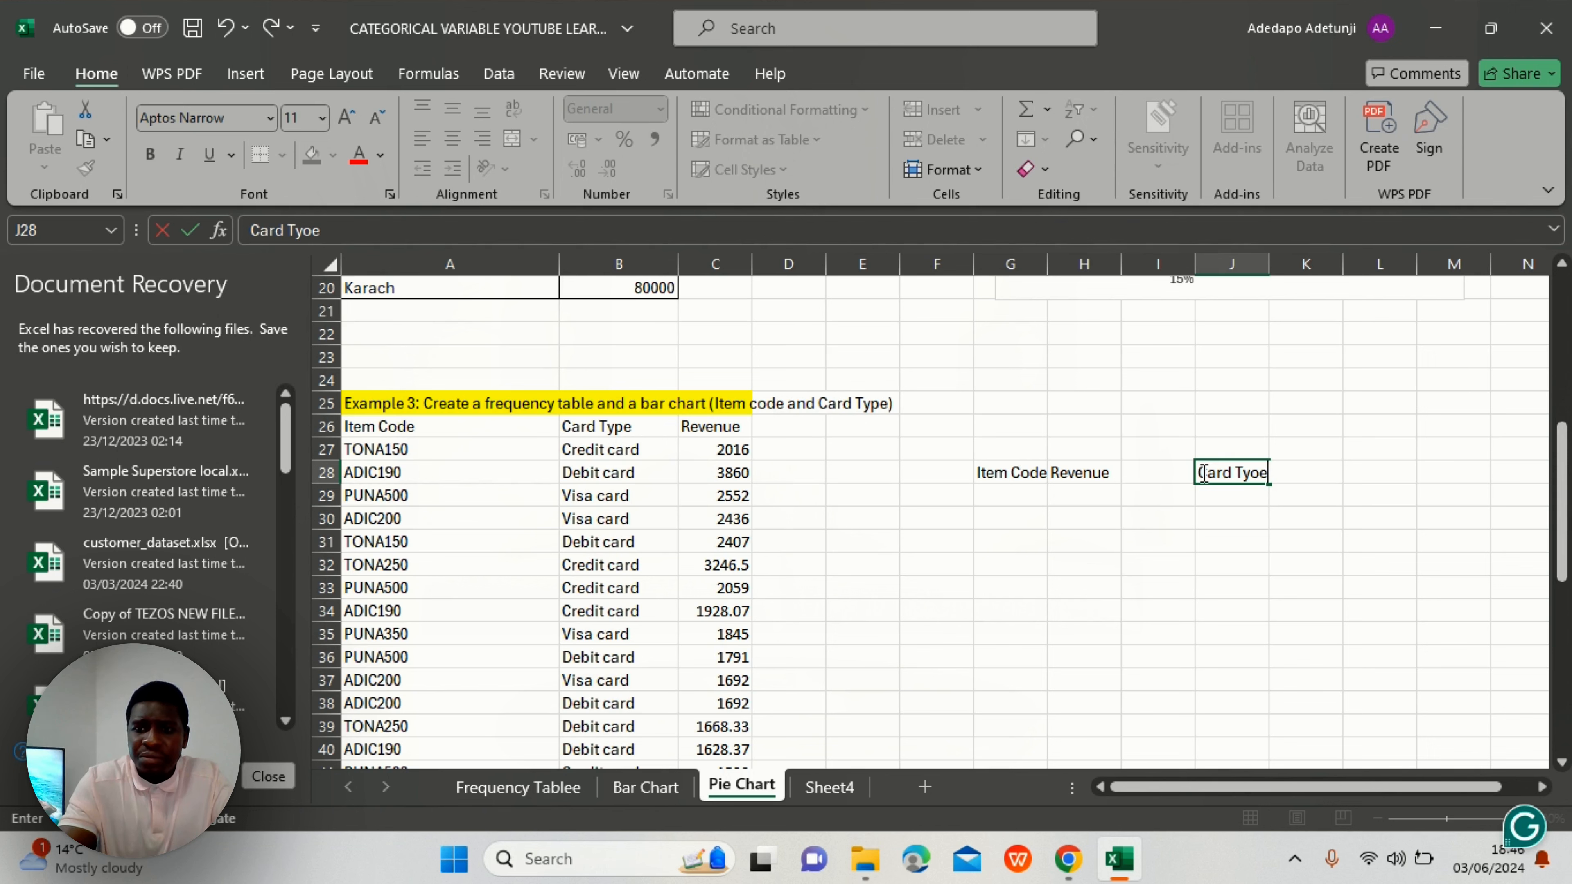
key(Tab)
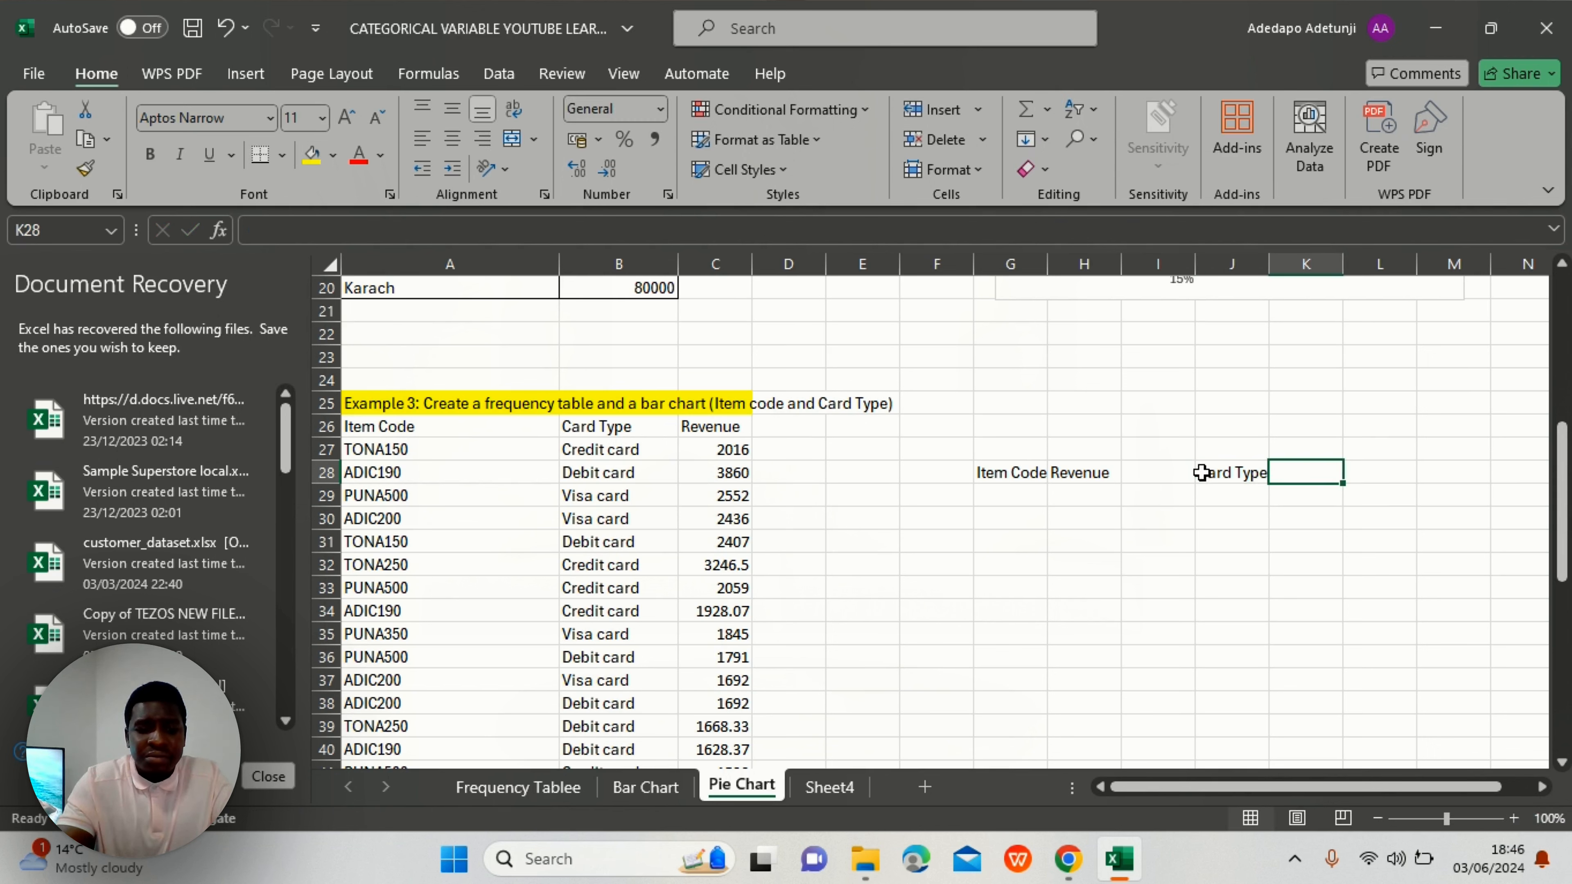
text(Revenue)
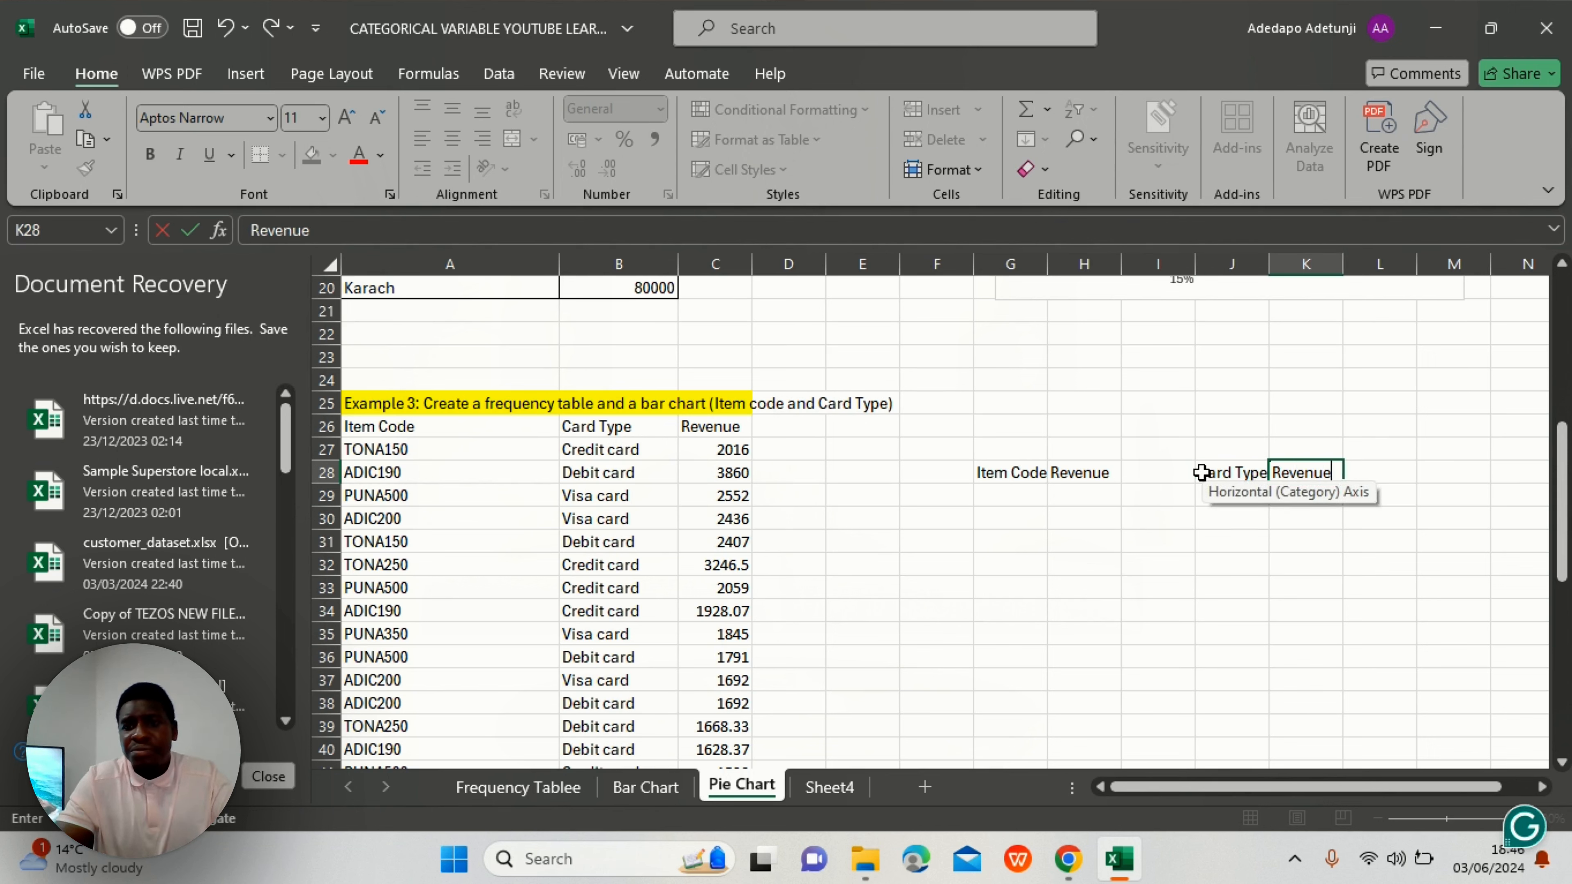
click(1013, 494)
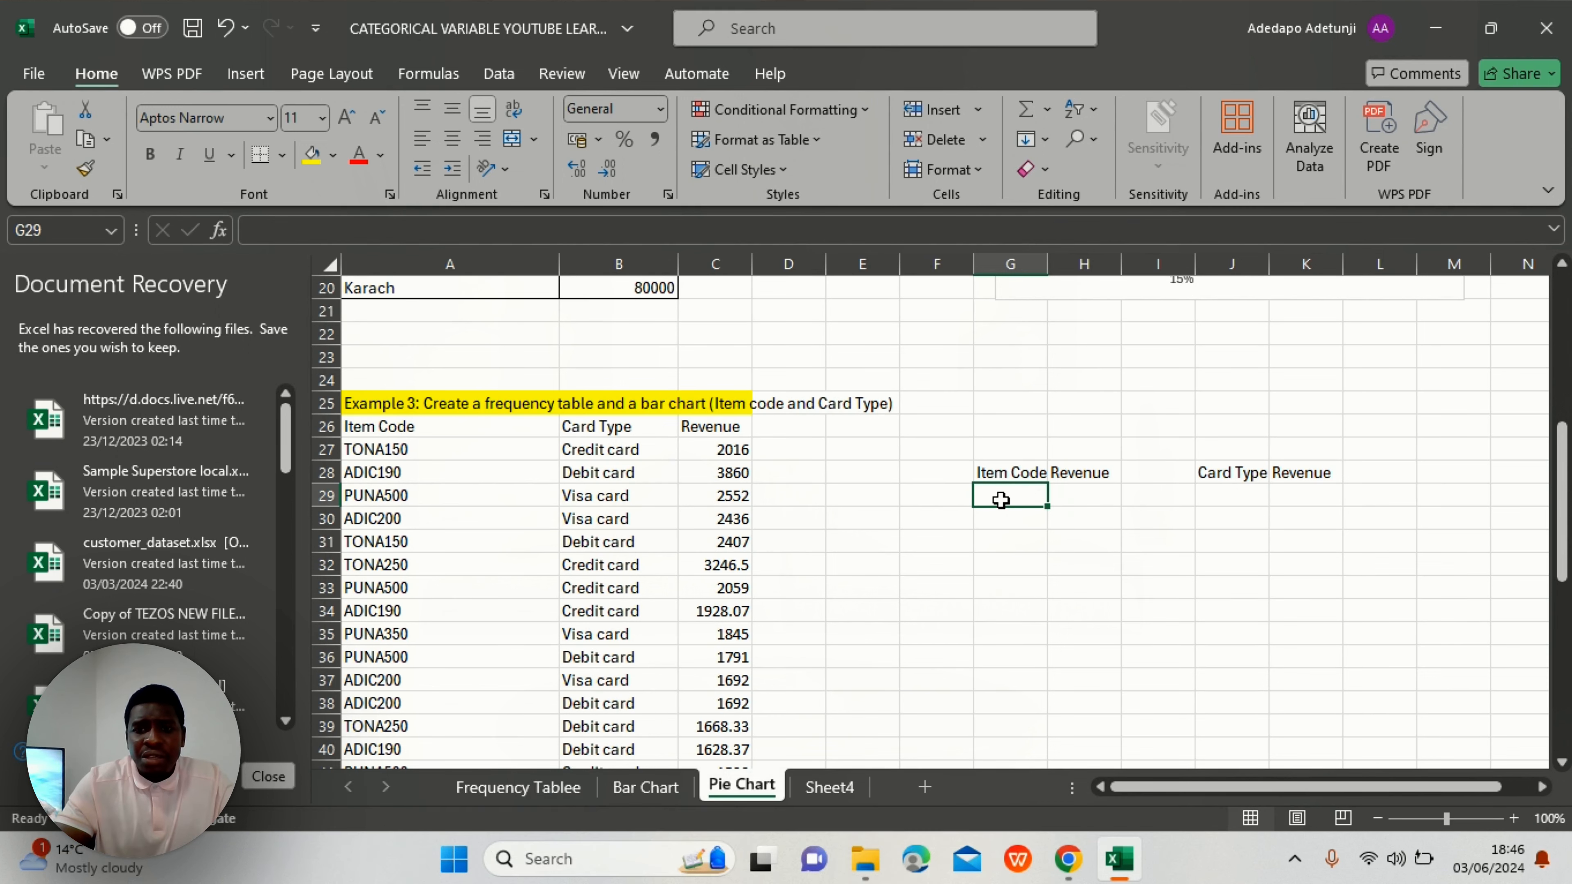
- Enter =UNIQUE(A27:A61) in G29 to spill the six distinct item codes
text(=)
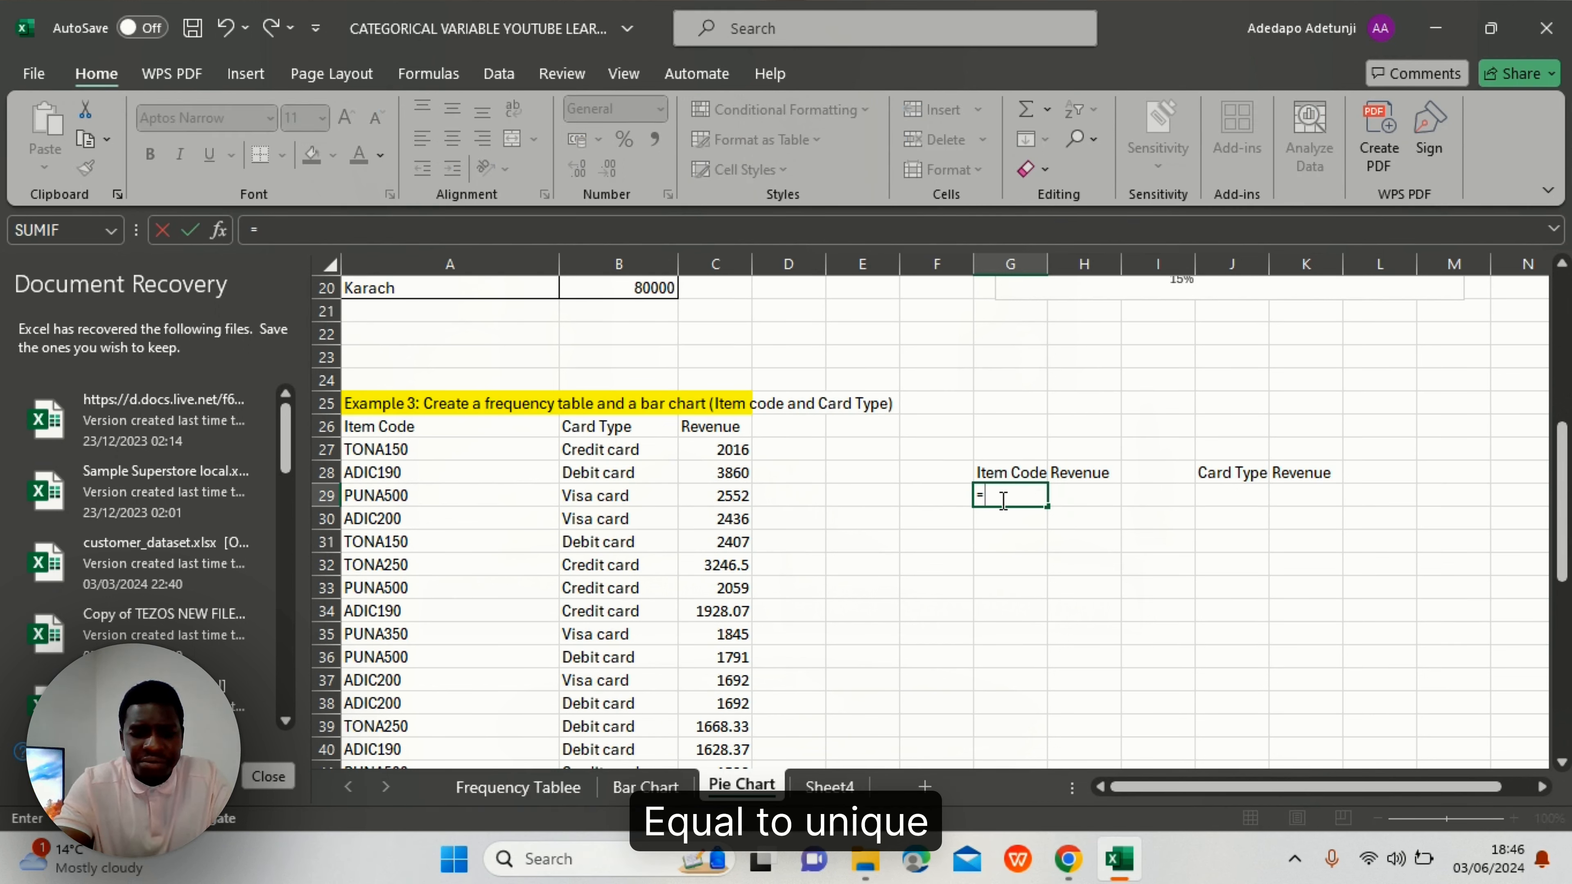
text(Uni)
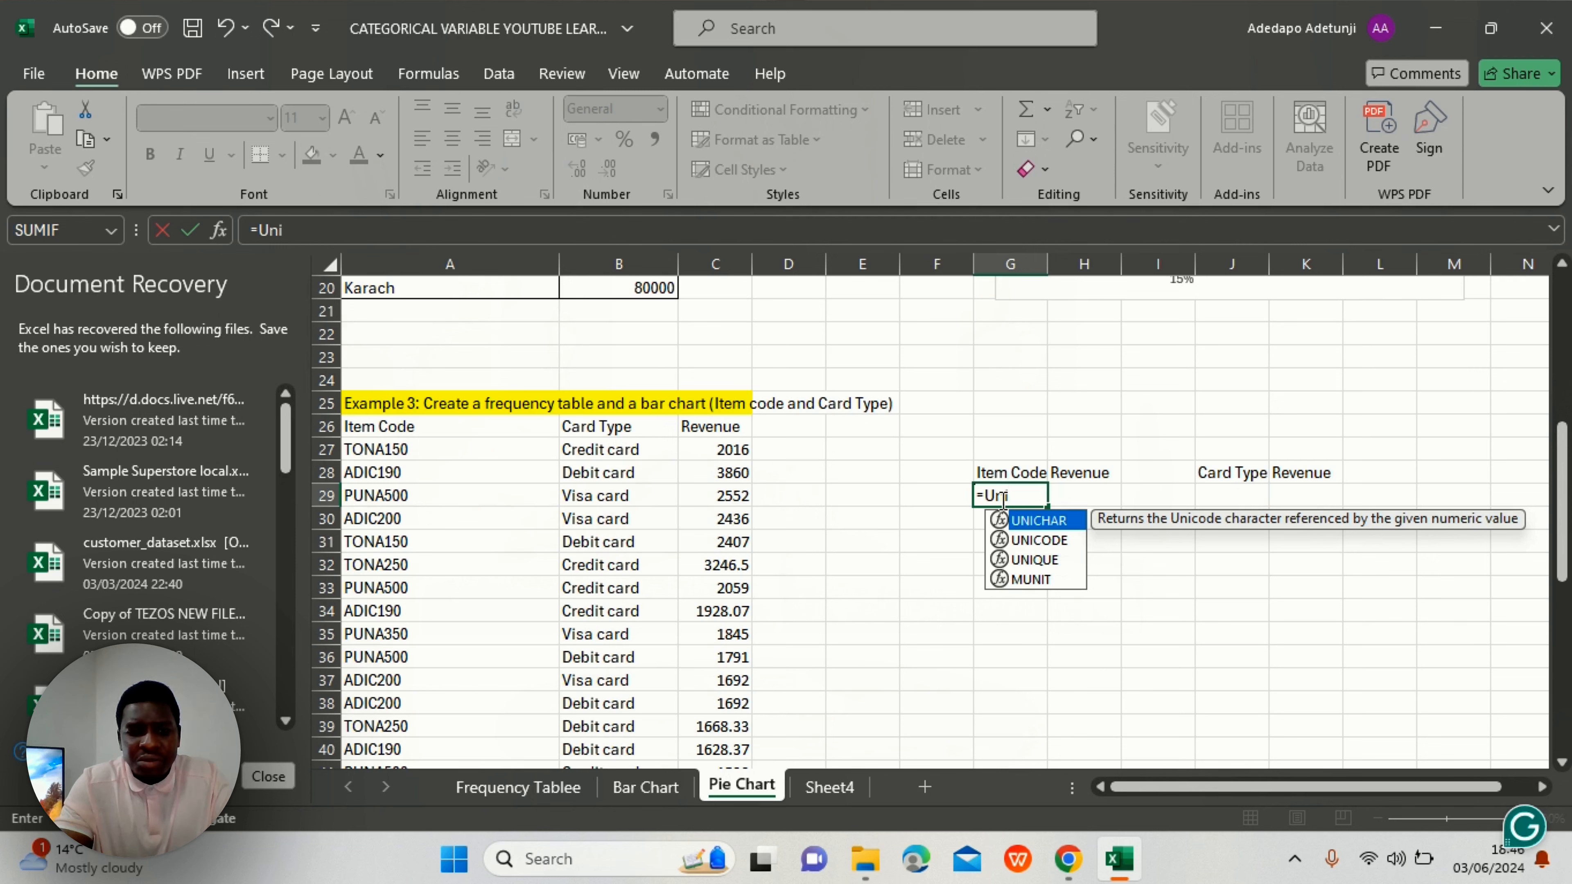
text(qu)
key(Tab)
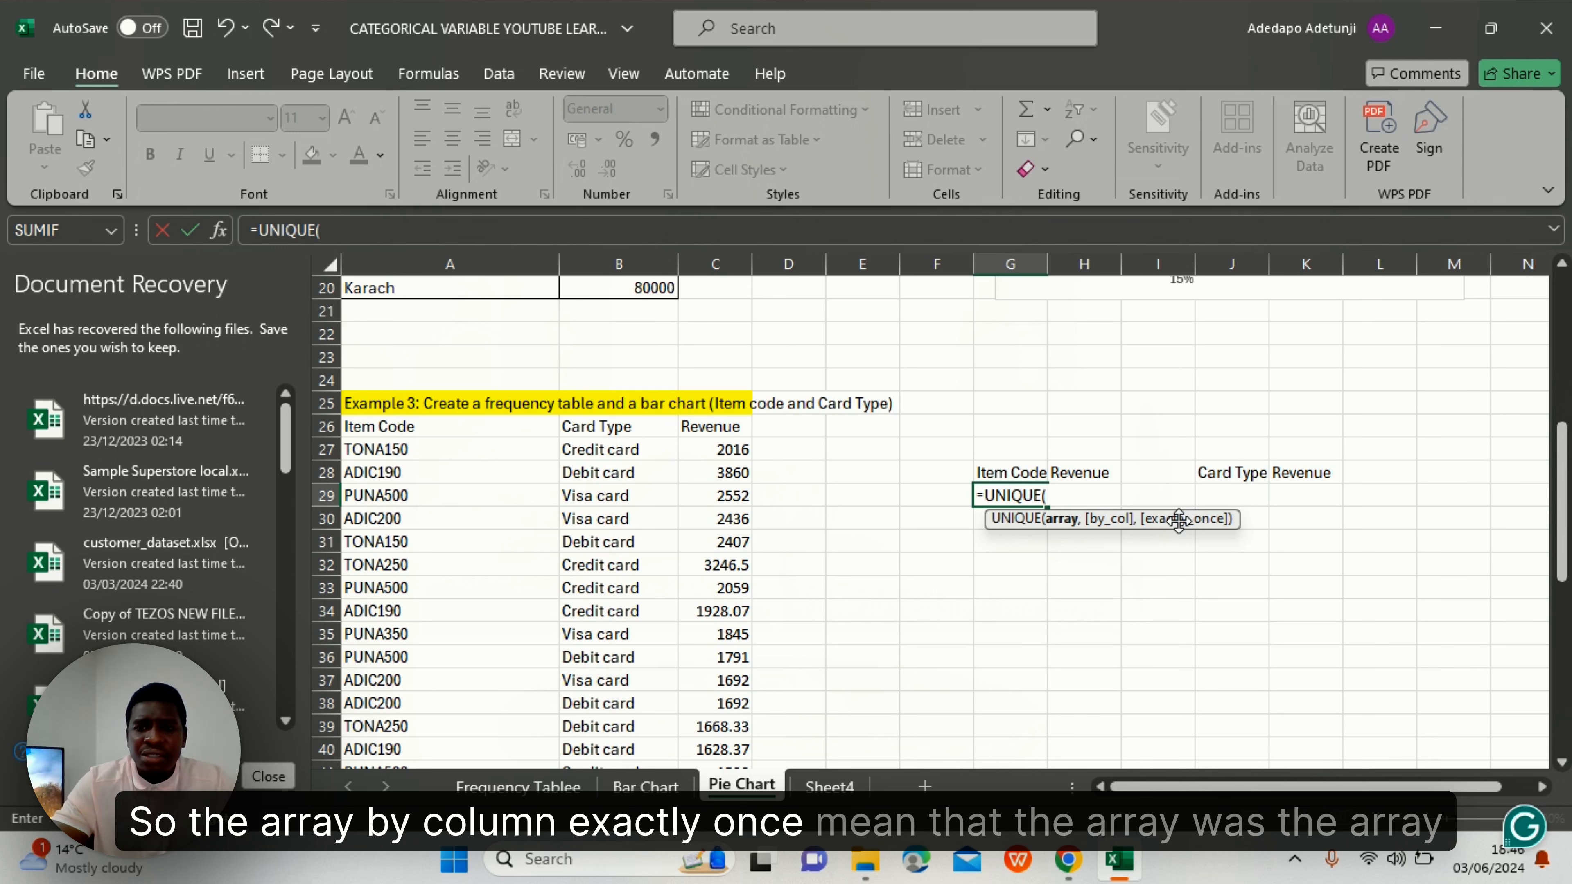
click(373, 450)
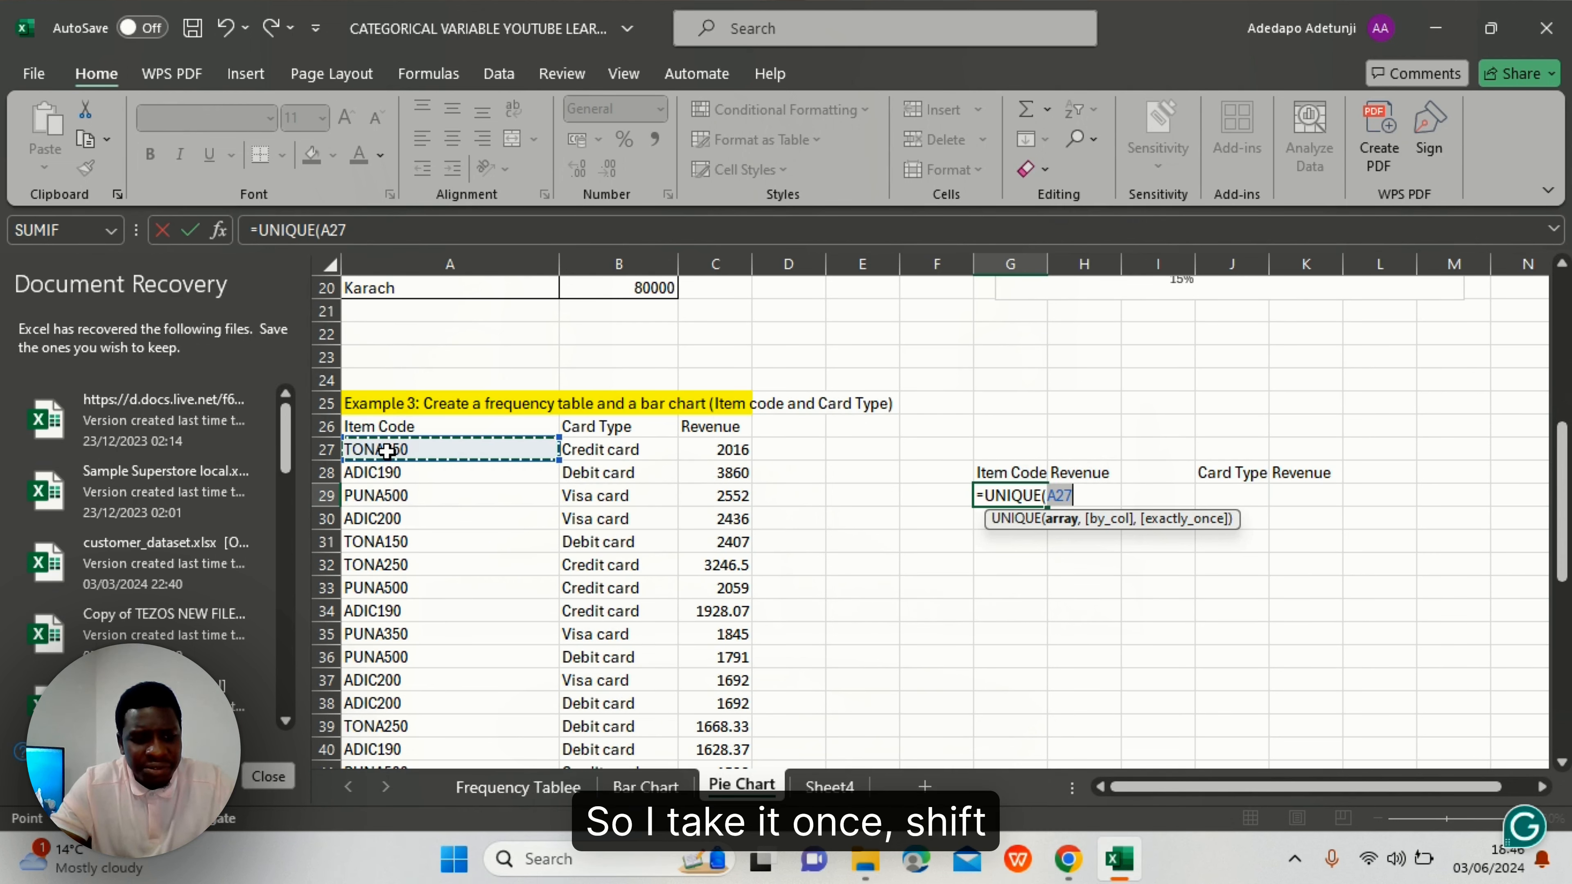
key(ctrl+shift+Down)
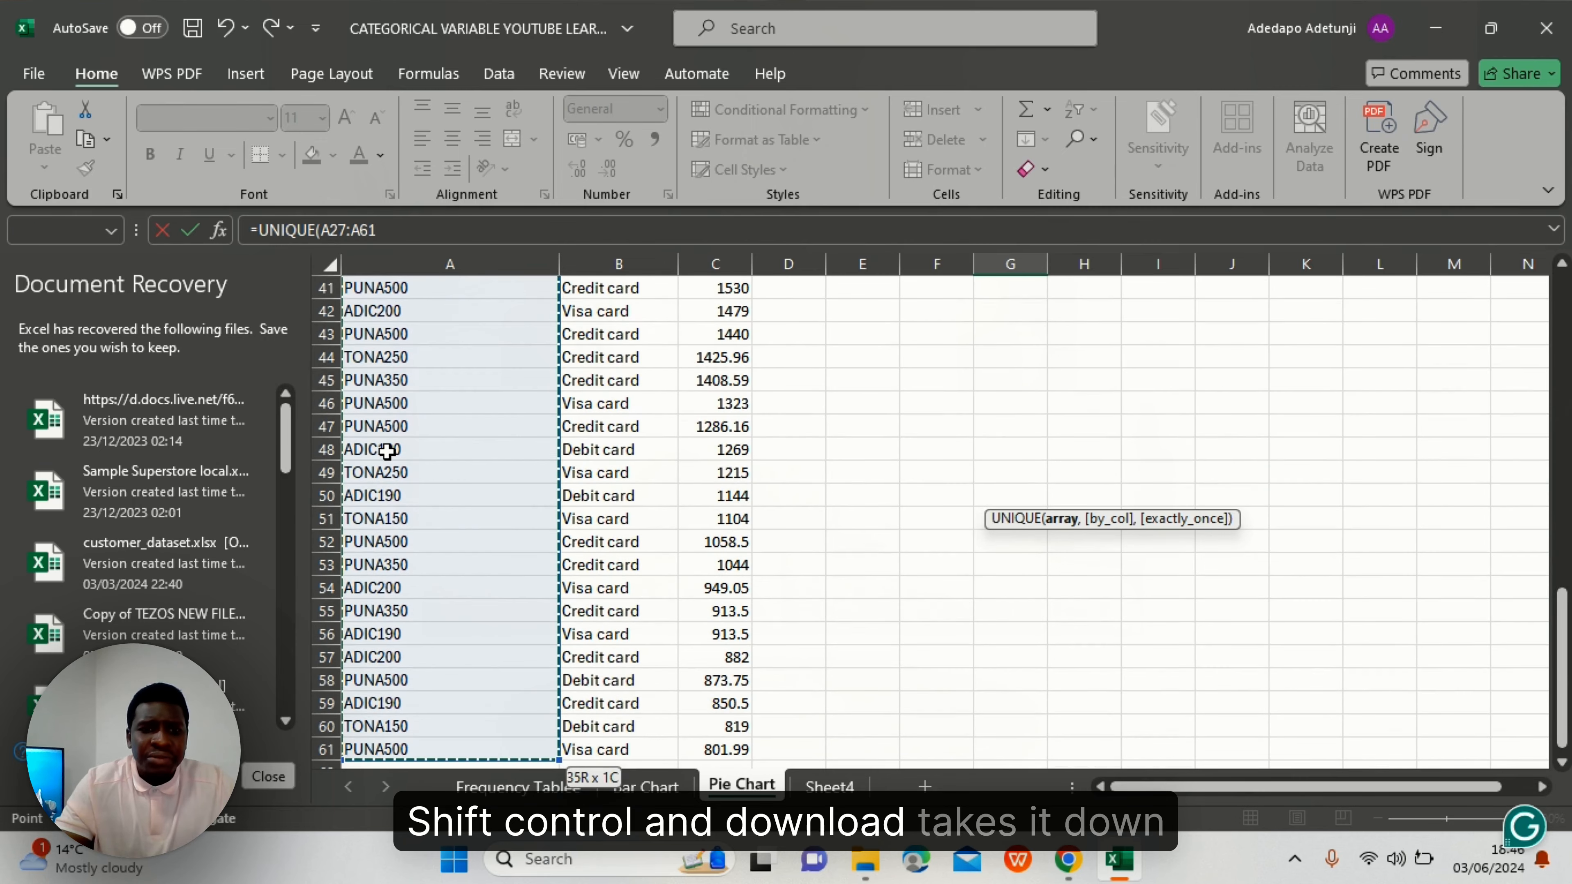
scroll(386, 451, up, 5)
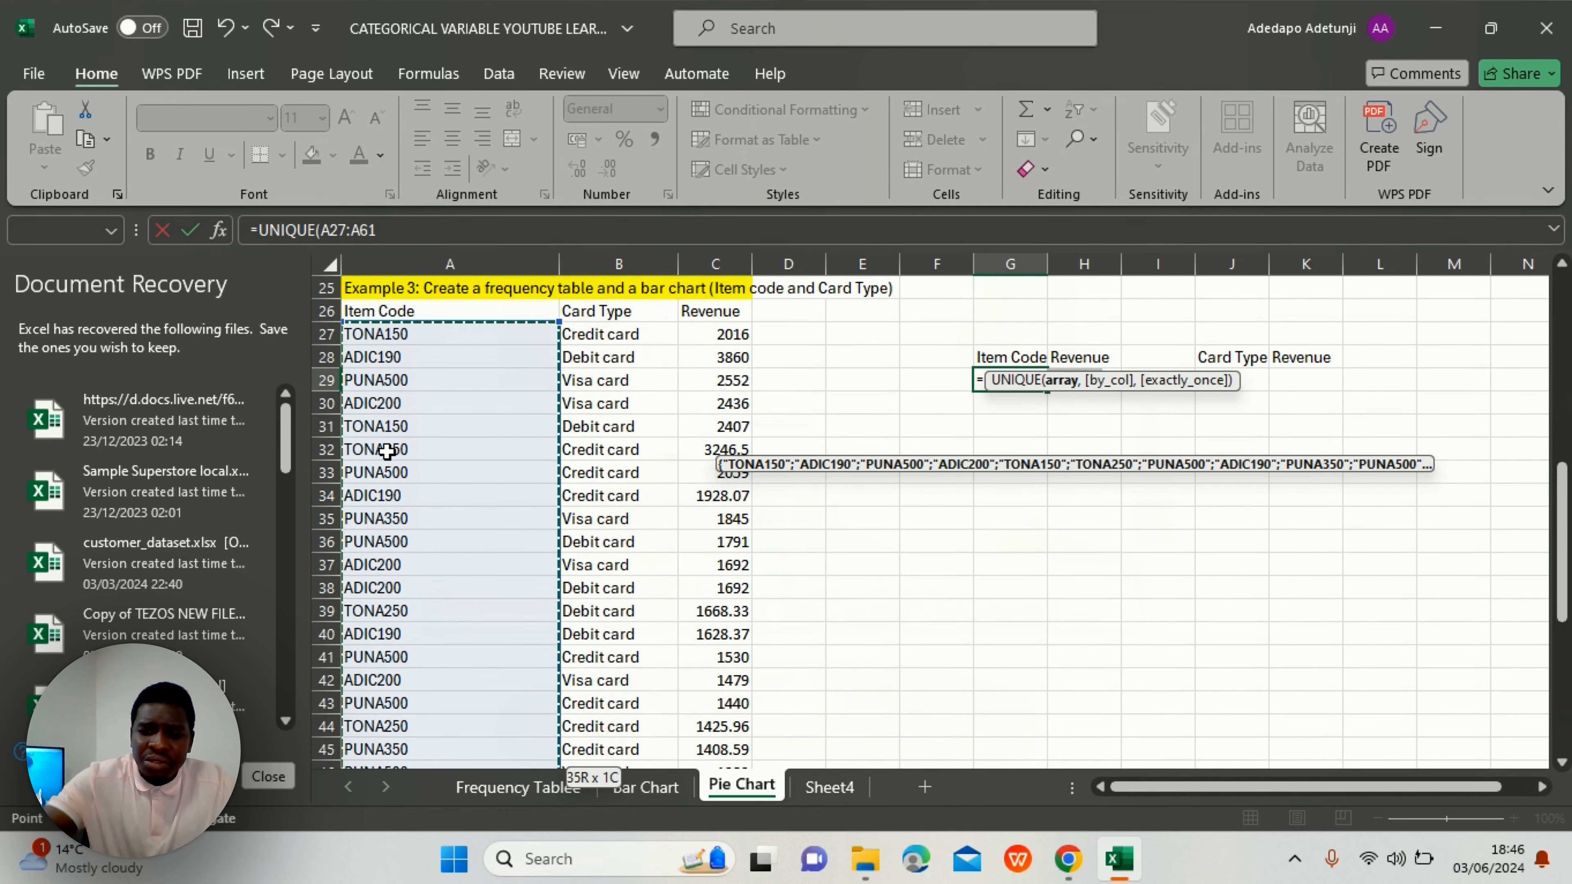
text())
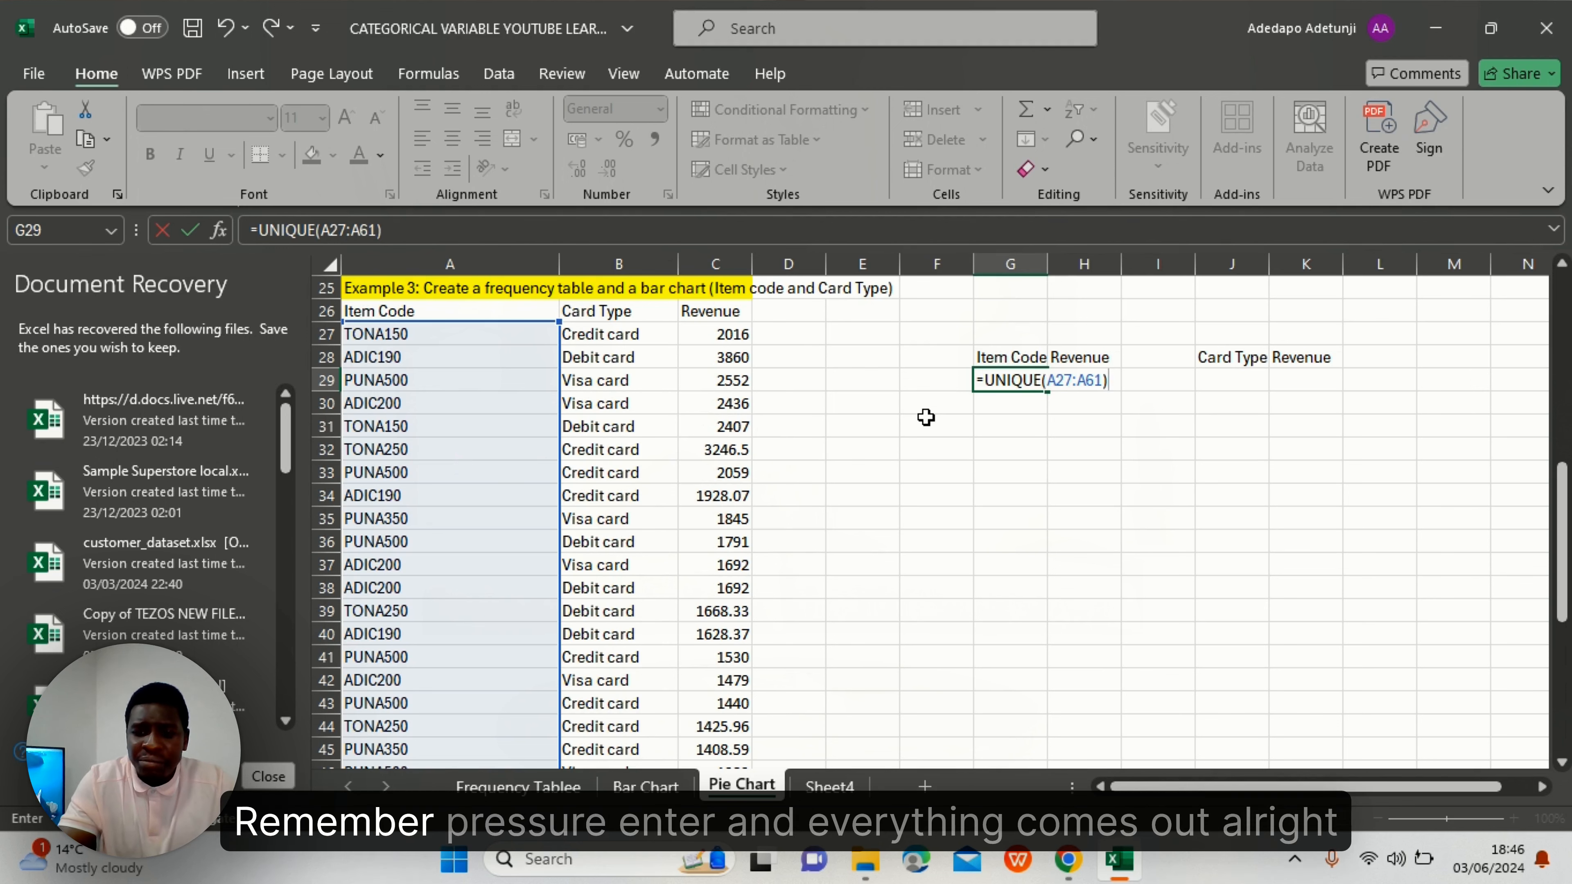
key(Return)
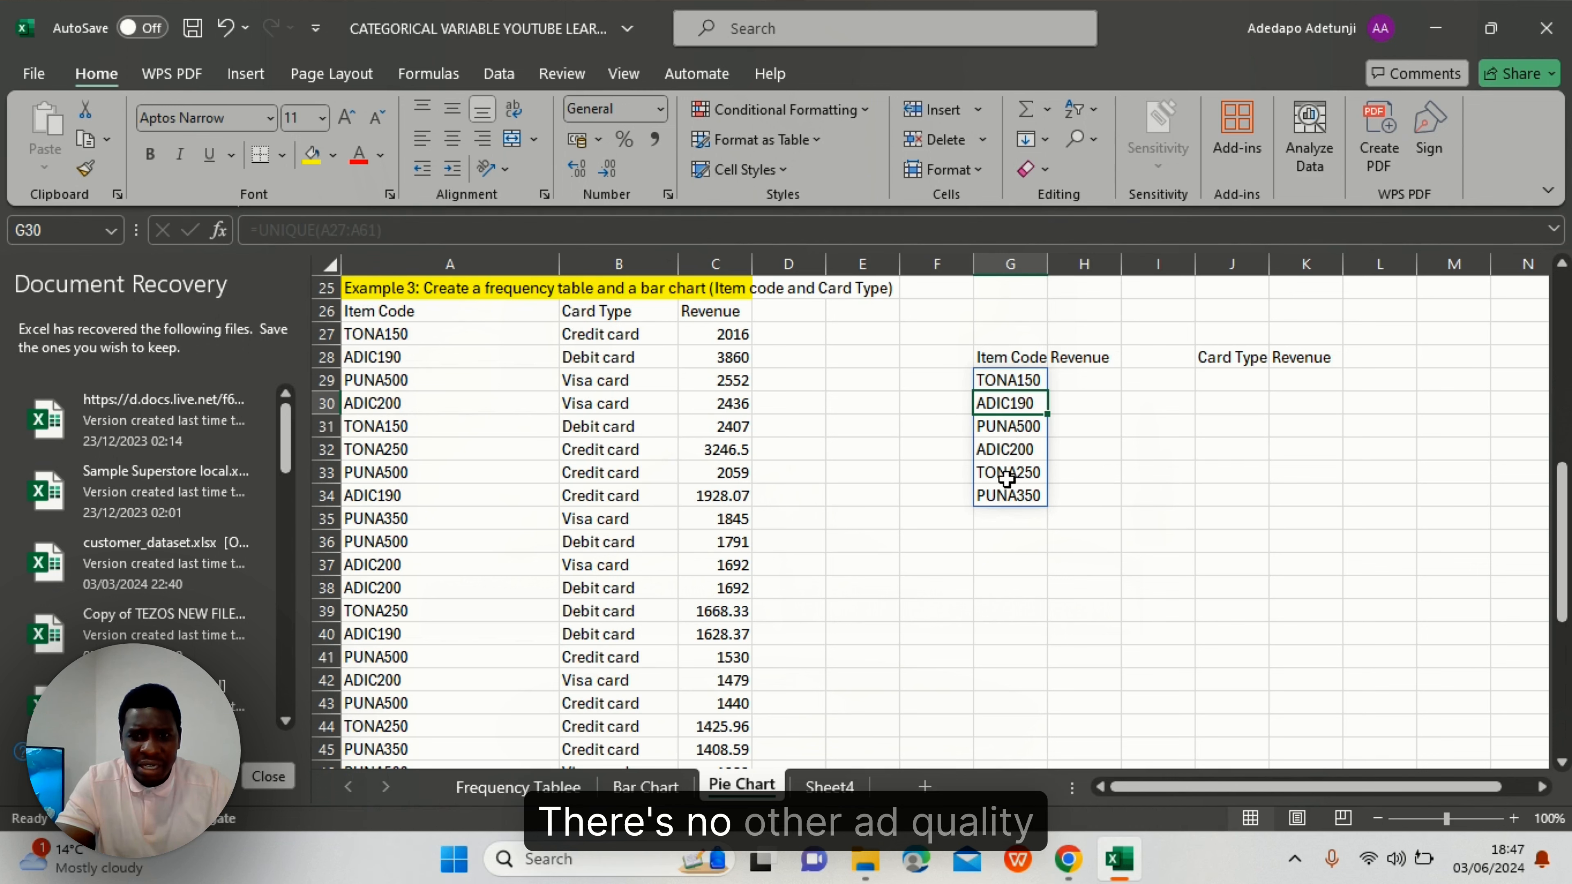
- Start a SUMIF formula in H29 with the item-code range A27:A61 as the condition range
click(1068, 380)
text(=SUM)
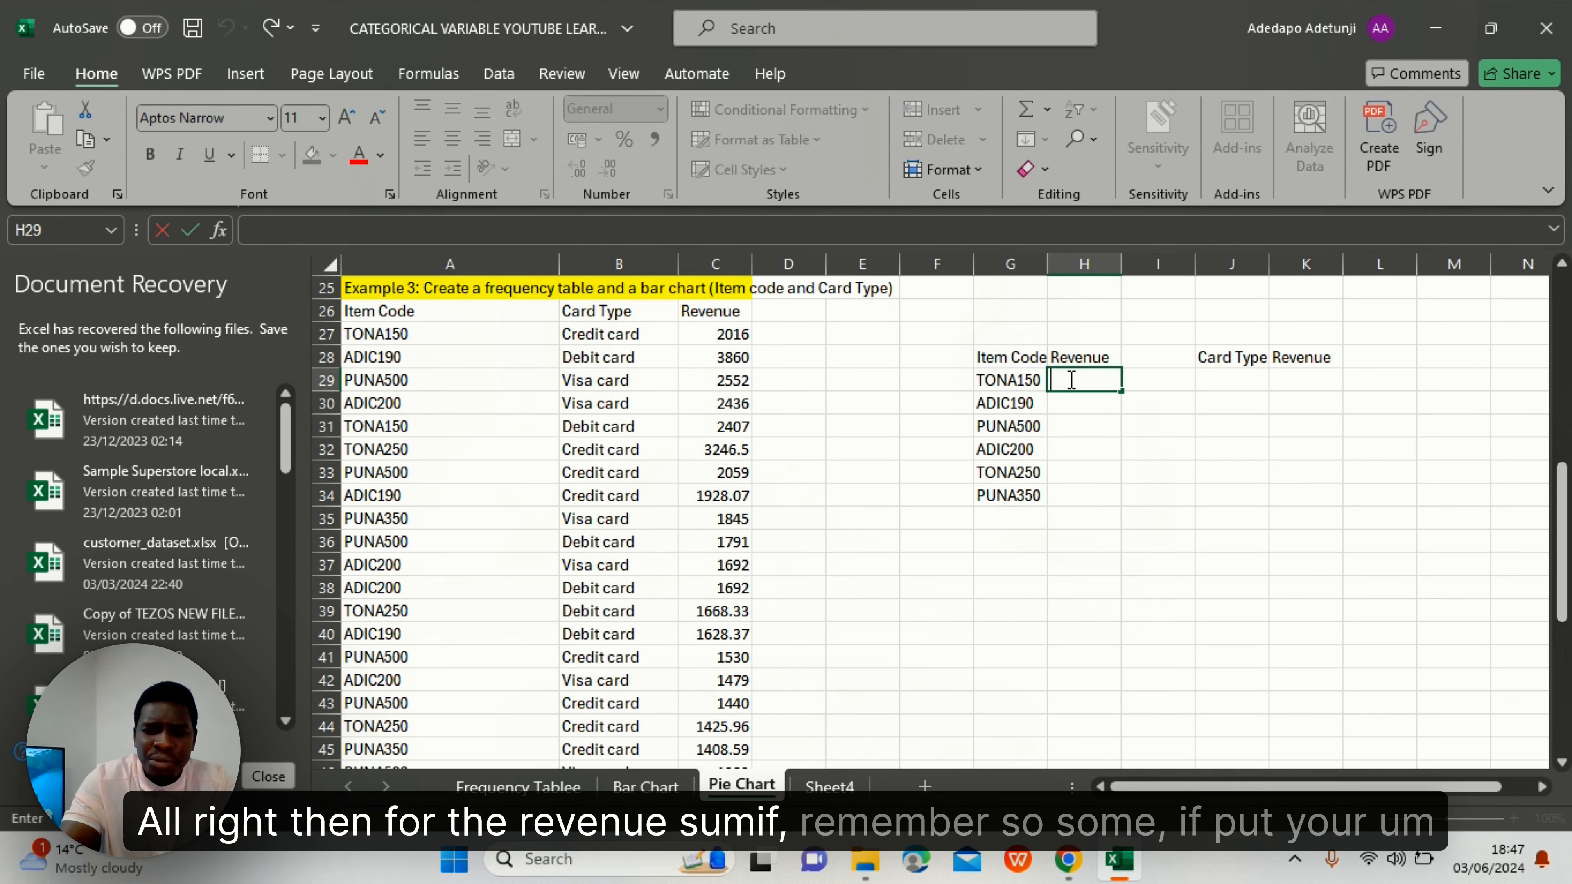
text(IF)
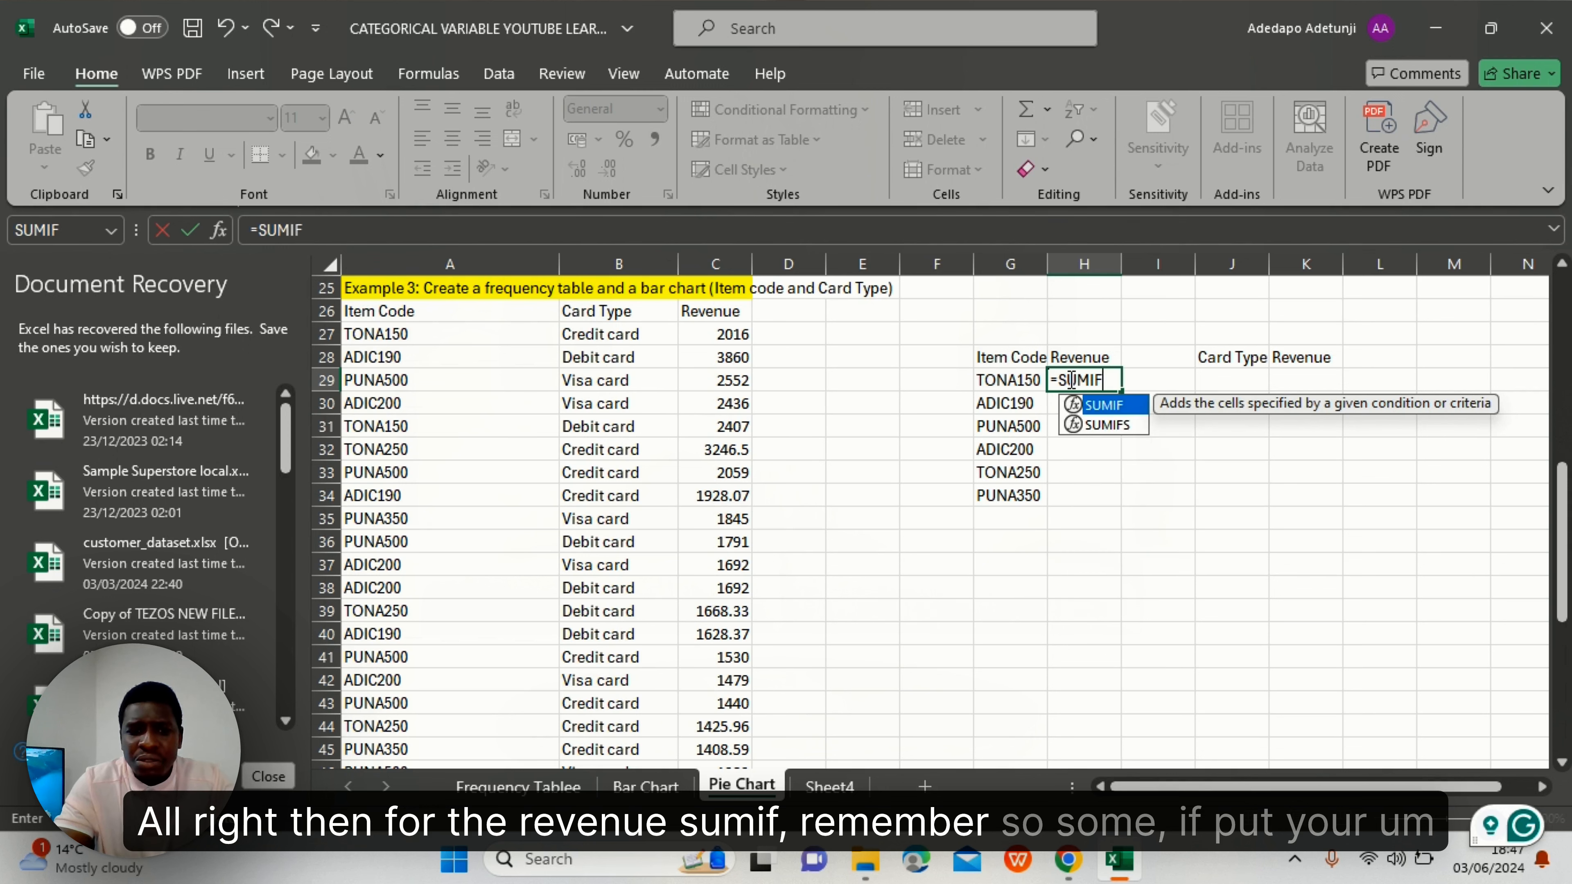
key(Tab)
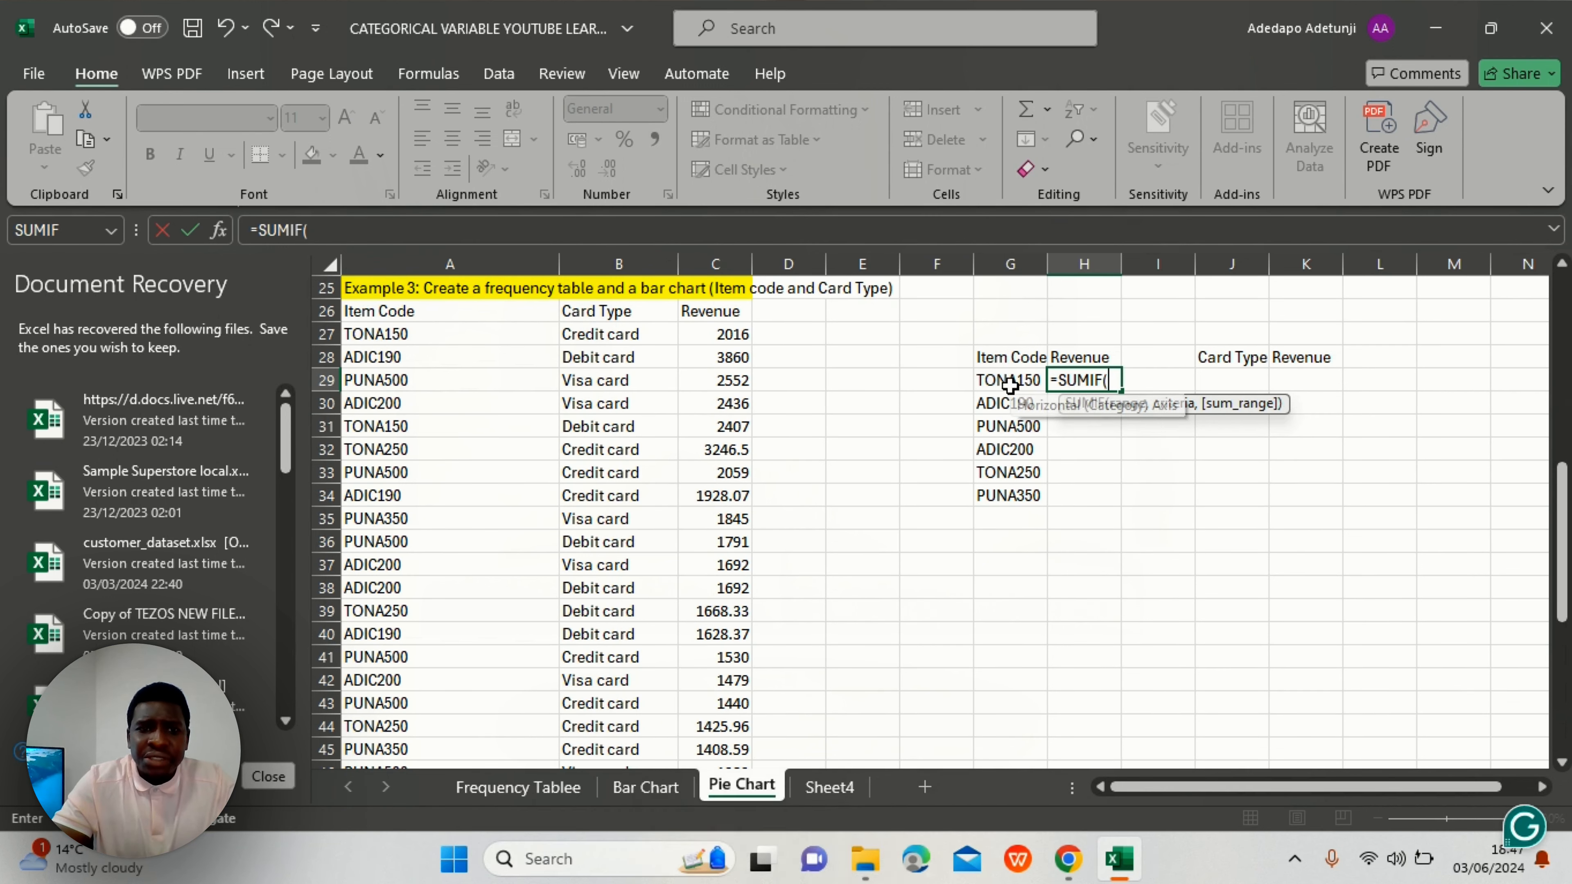
click(385, 335)
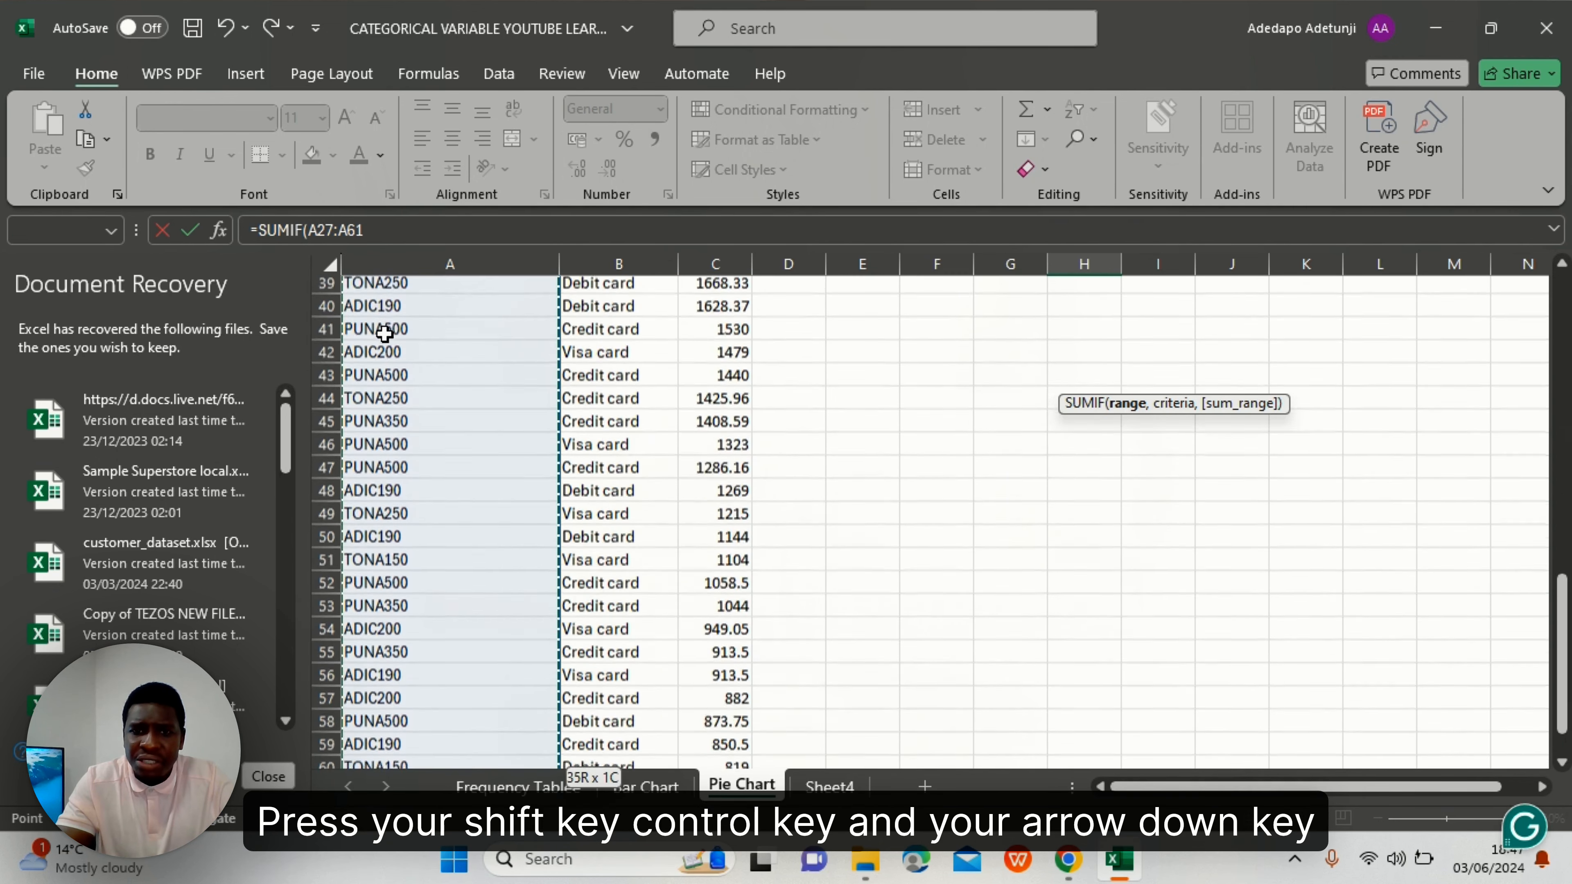
key(ctrl+shift+Down)
scroll(385, 334, up, 5)
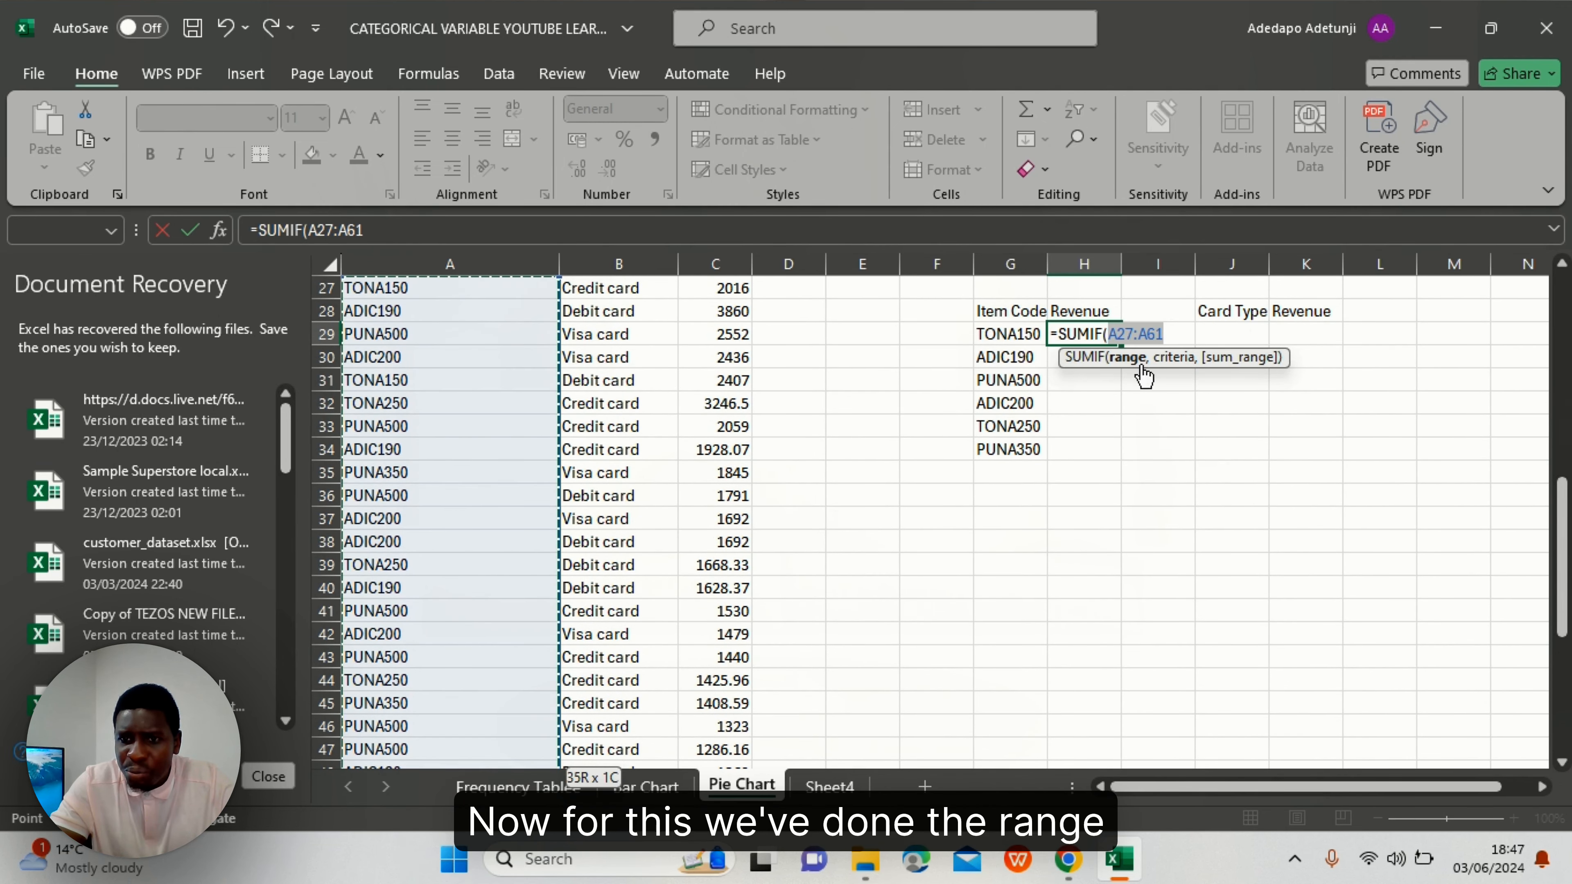
text(,)
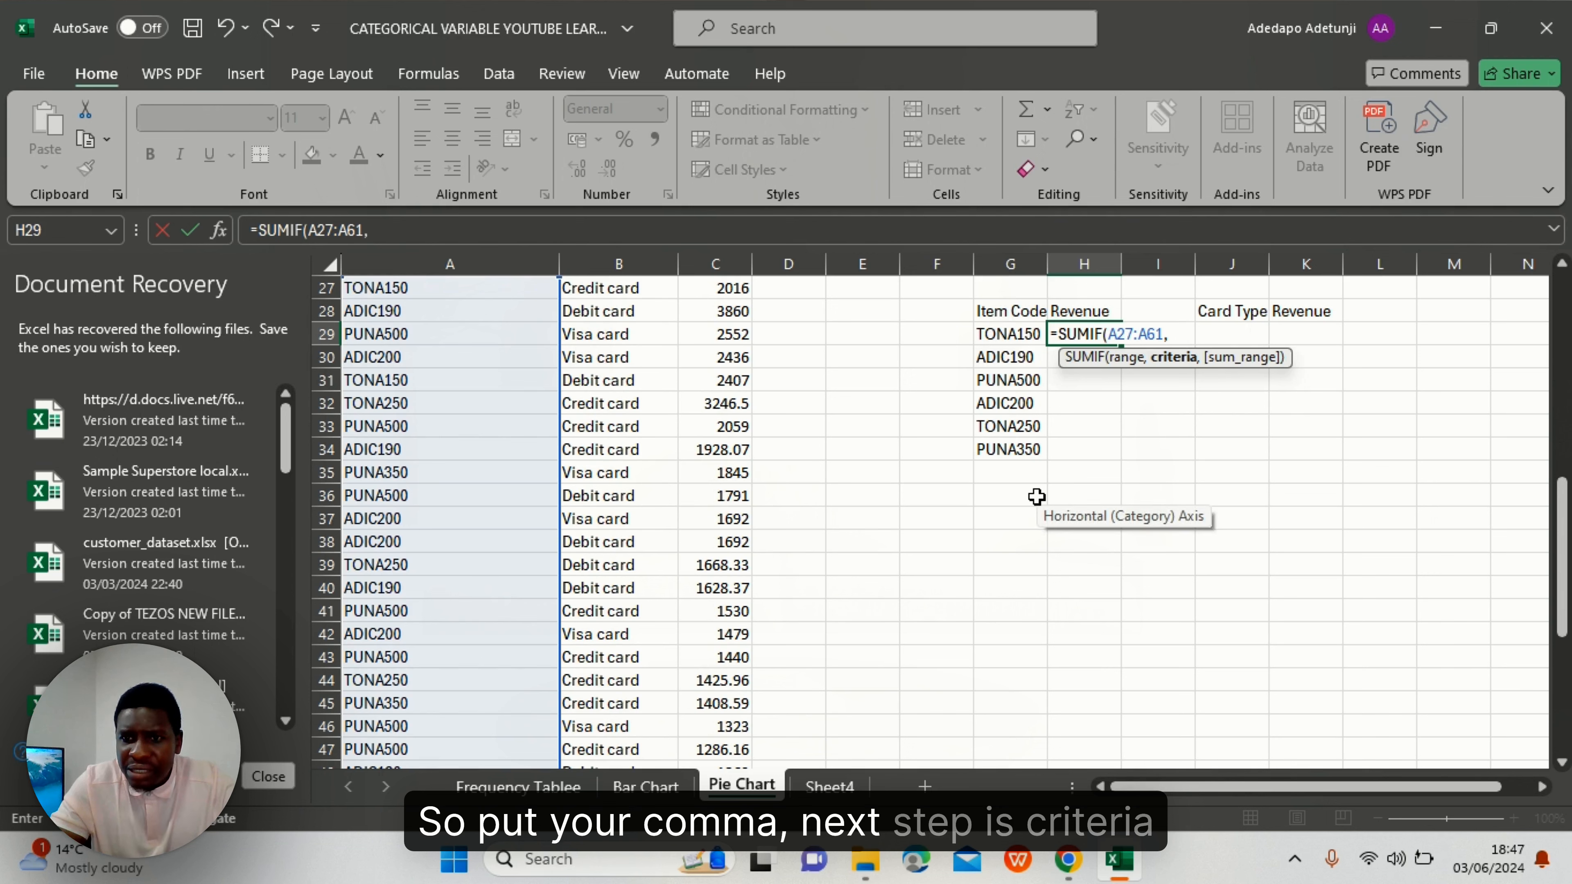
- Complete it with criteria G29 and sum range C27:C61, returning 6346 for TONA150
click(1005, 336)
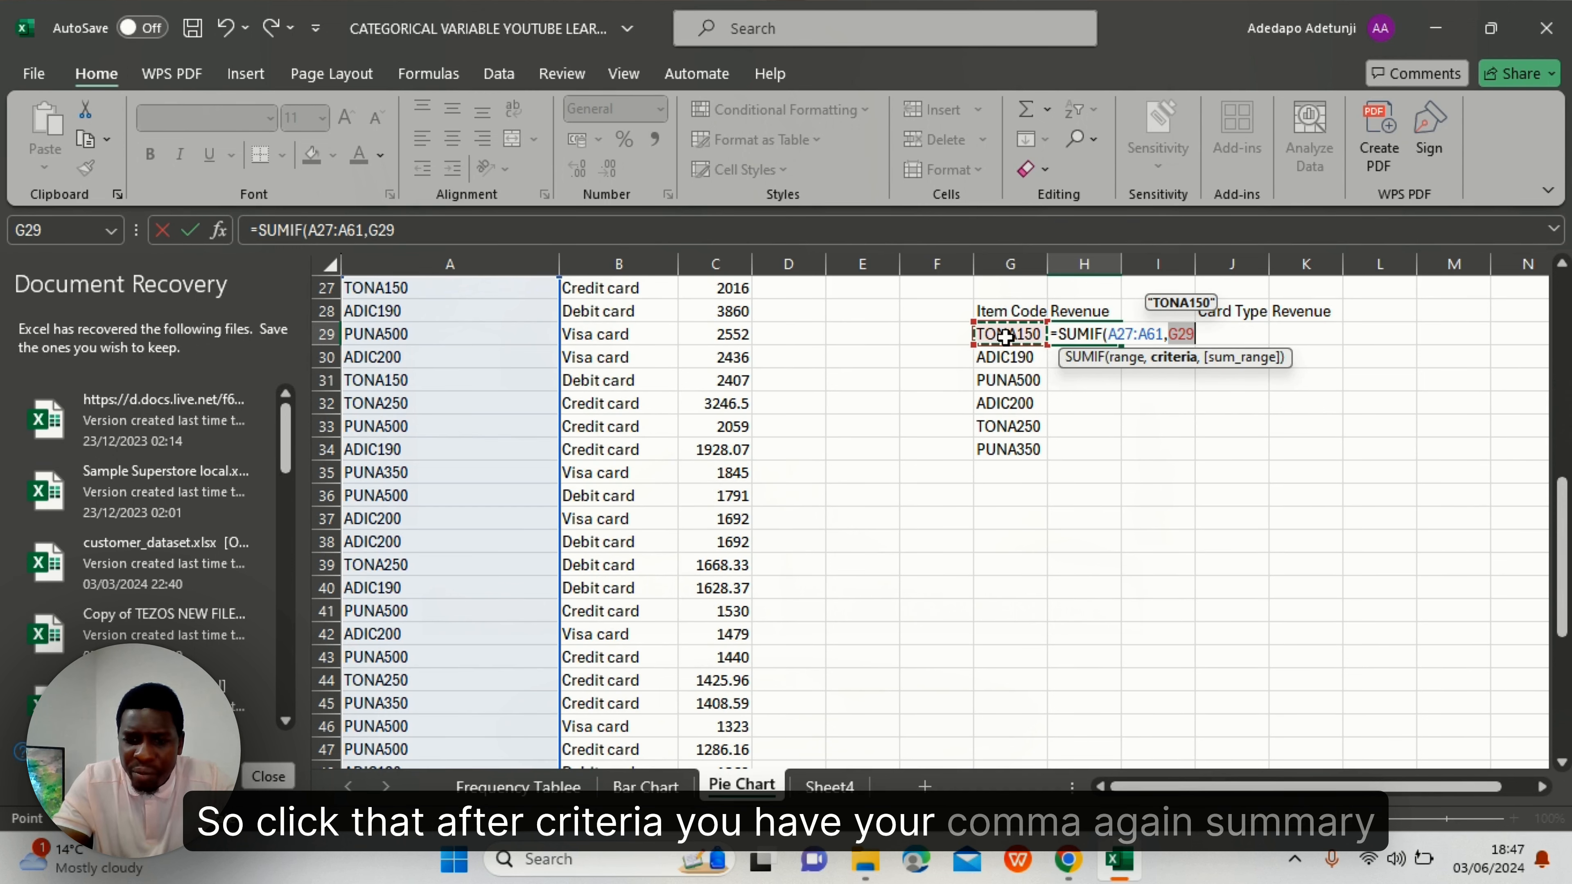
text(,)
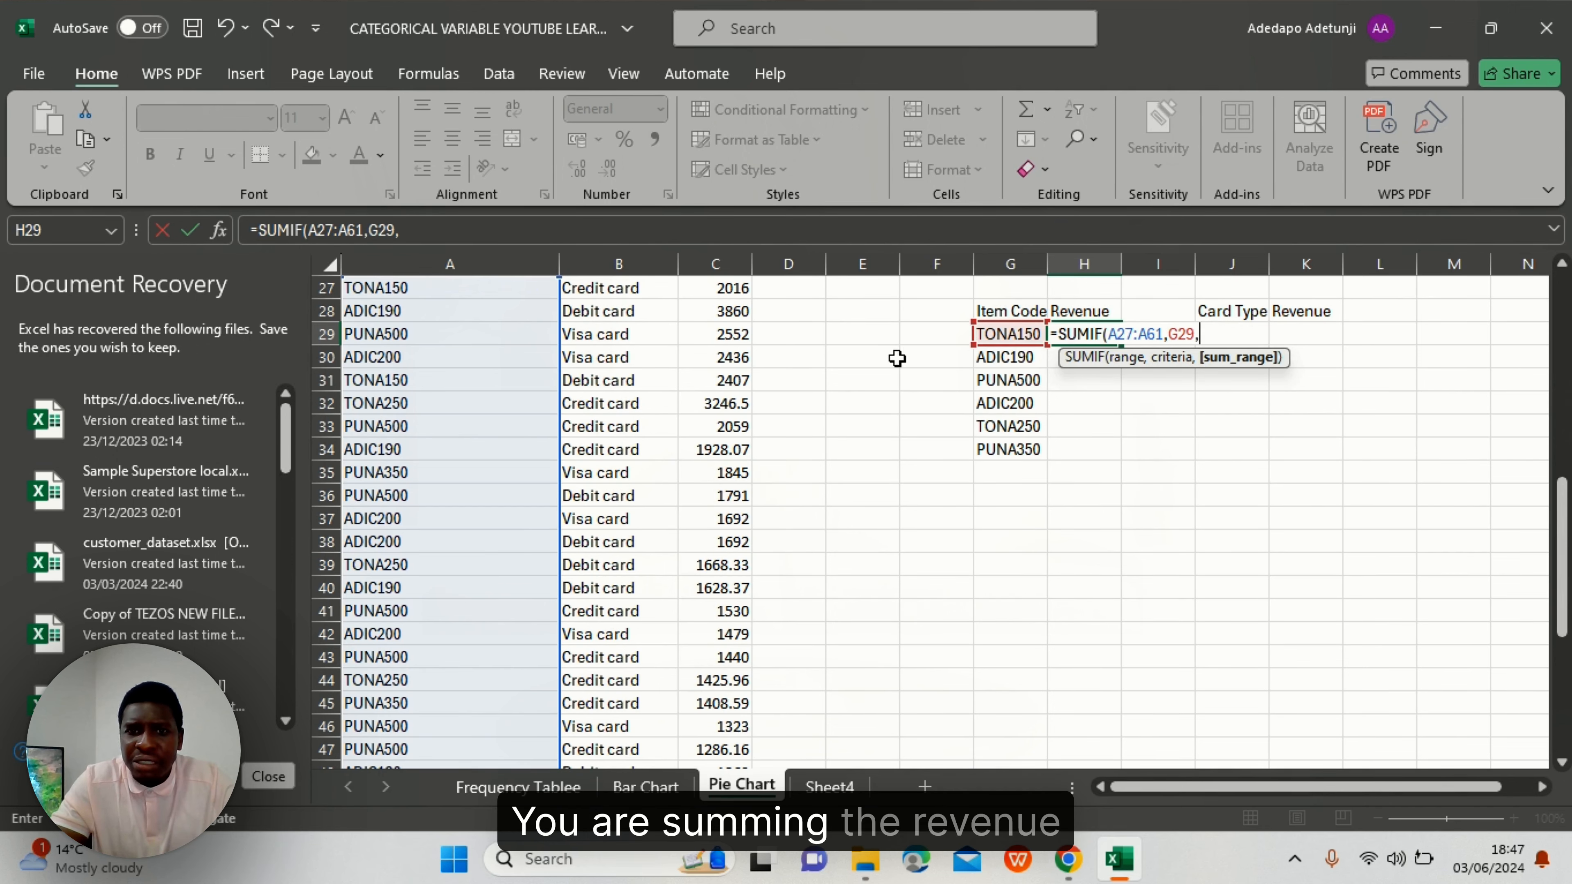
scroll(761, 362, up, 1)
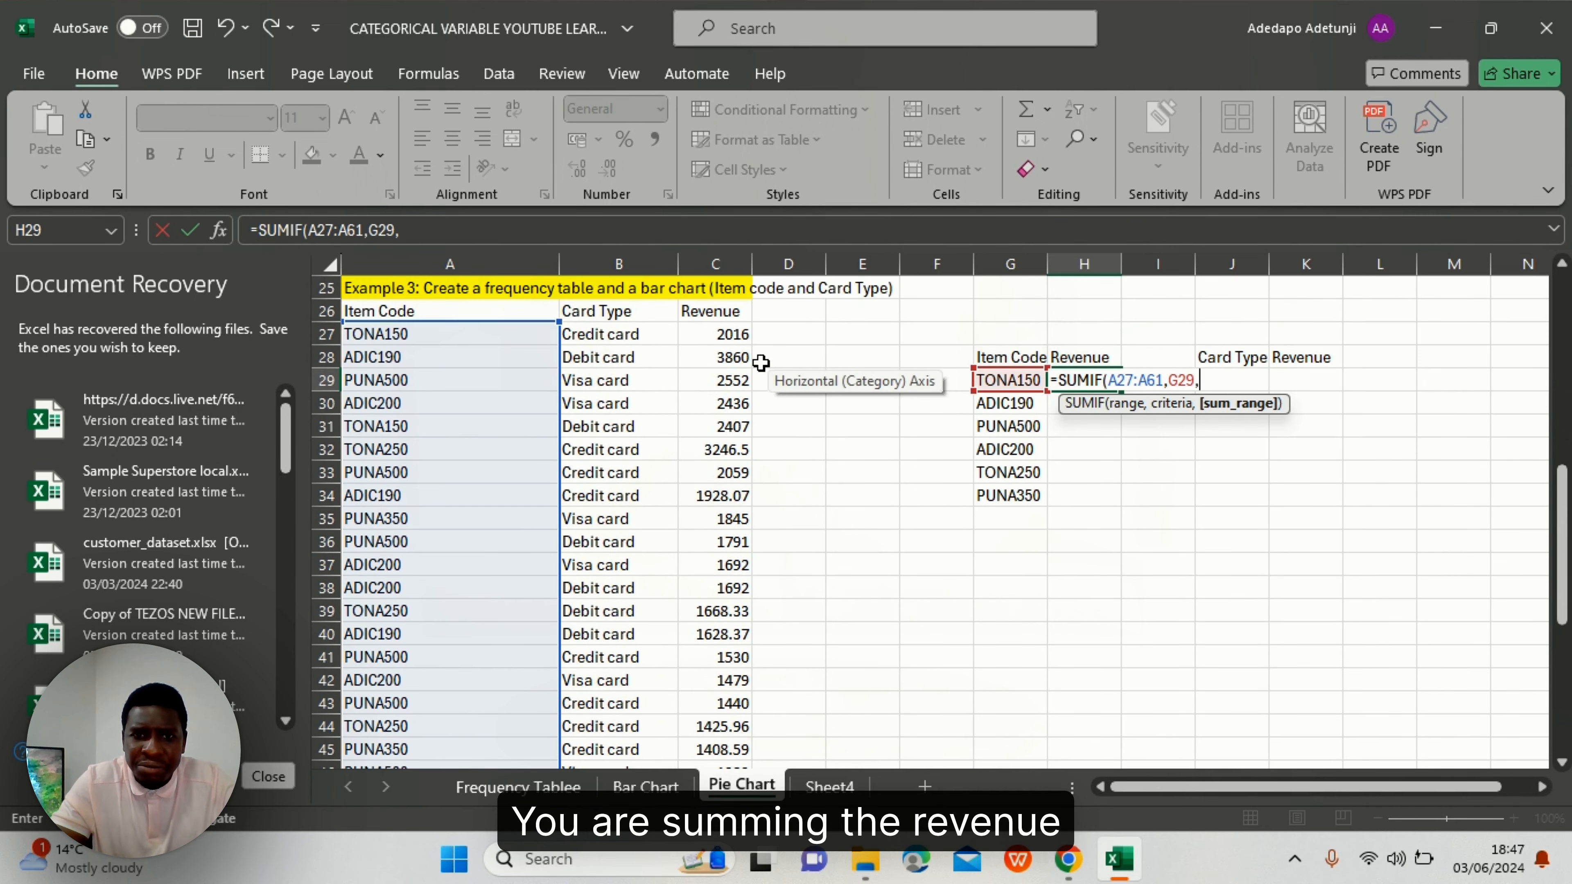
click(712, 334)
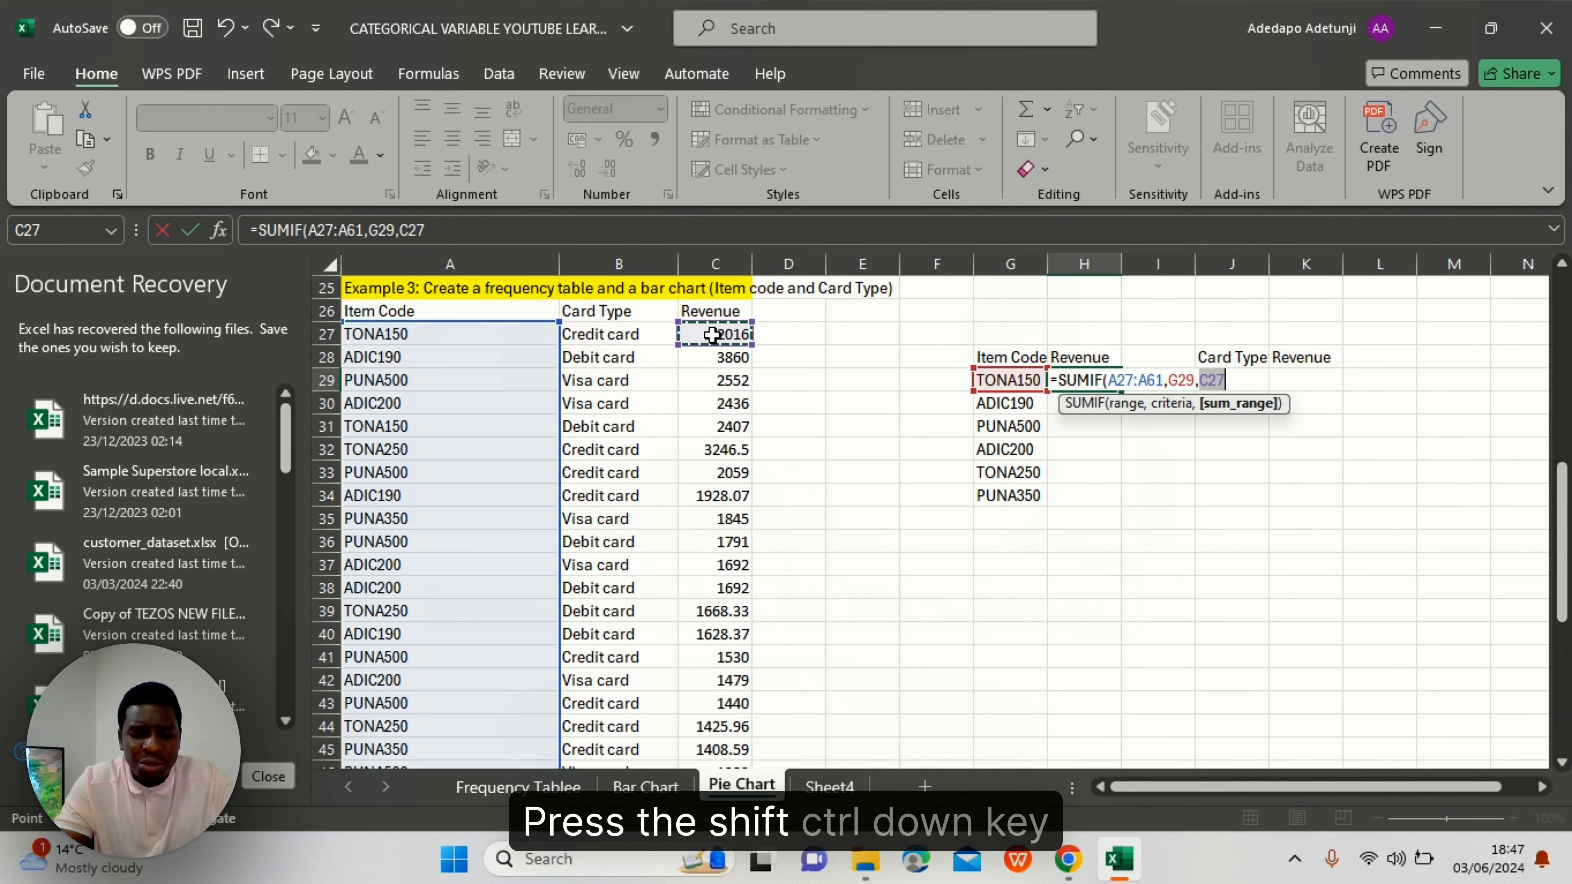
key(ctrl+shift+Down)
scroll(712, 334, up, 5)
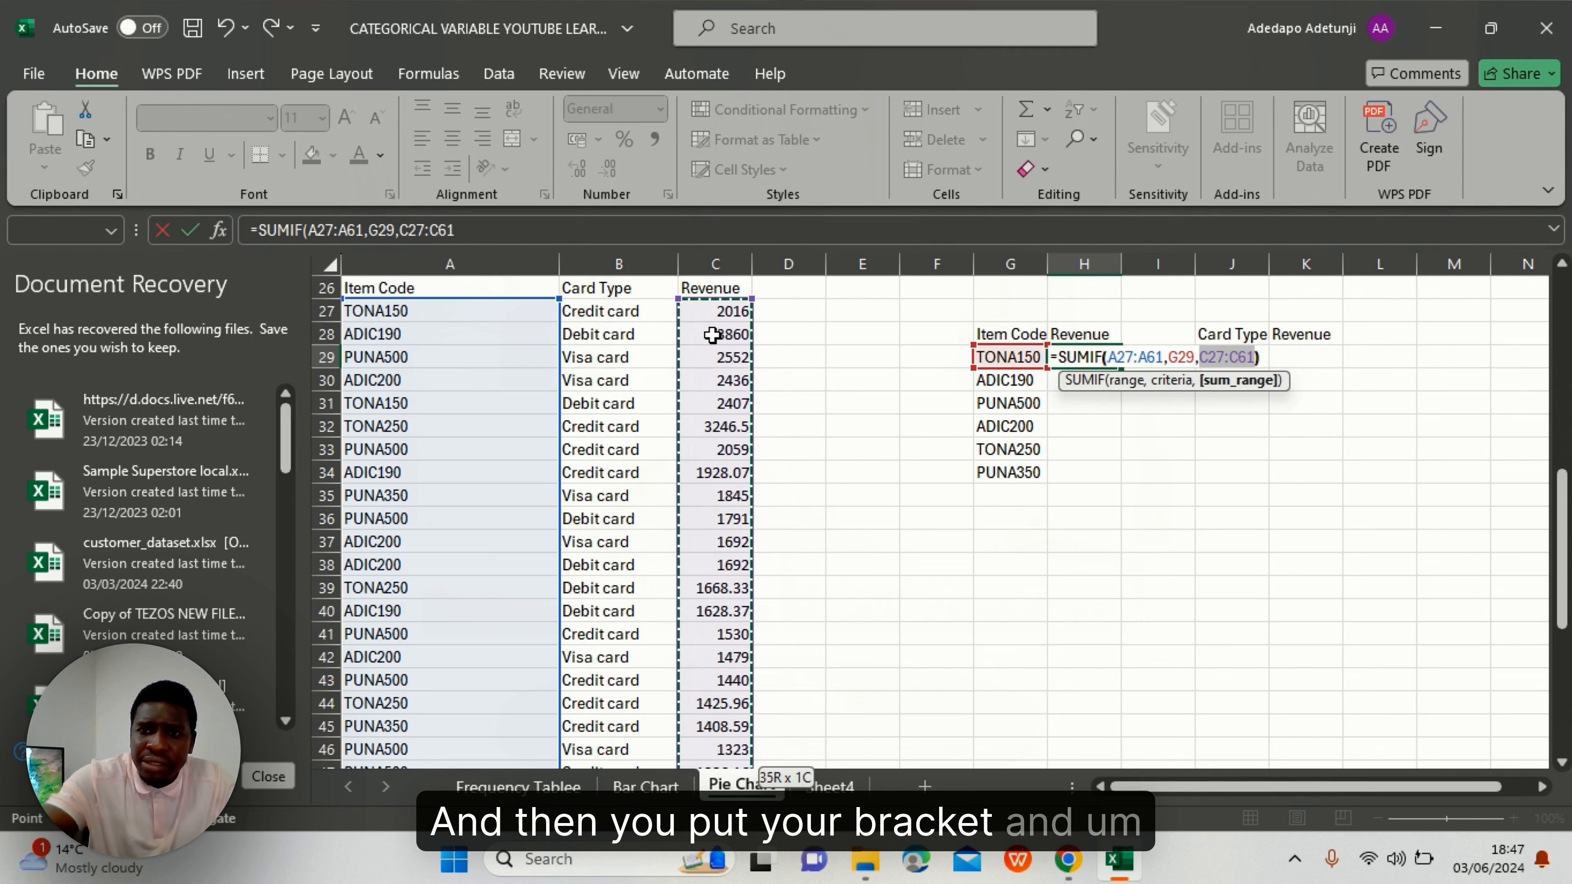
text())
key(Return)
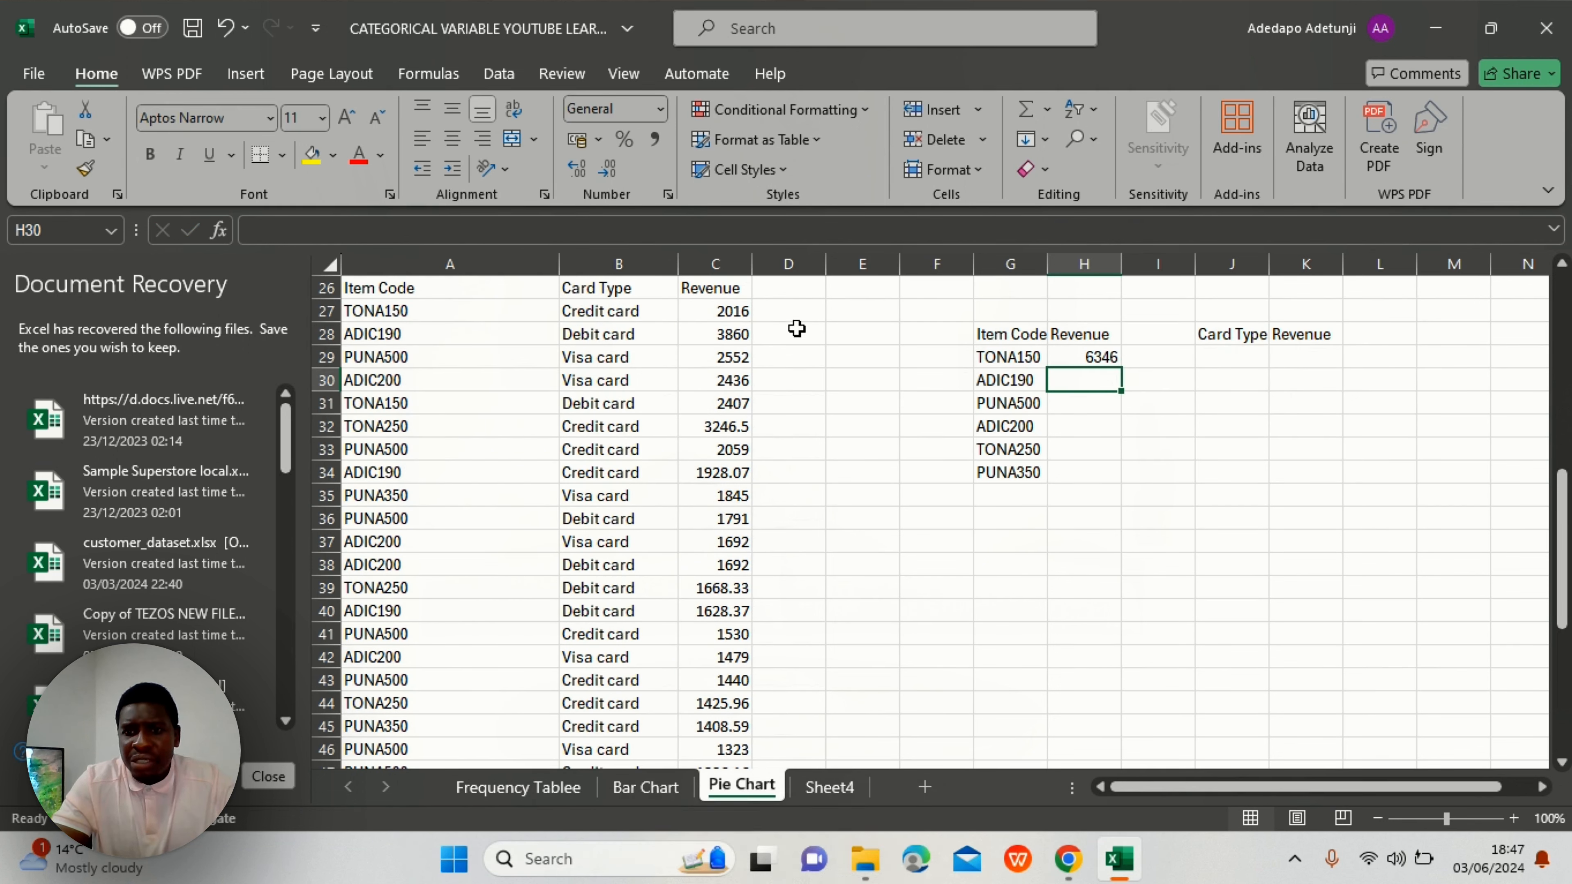
click(1093, 357)
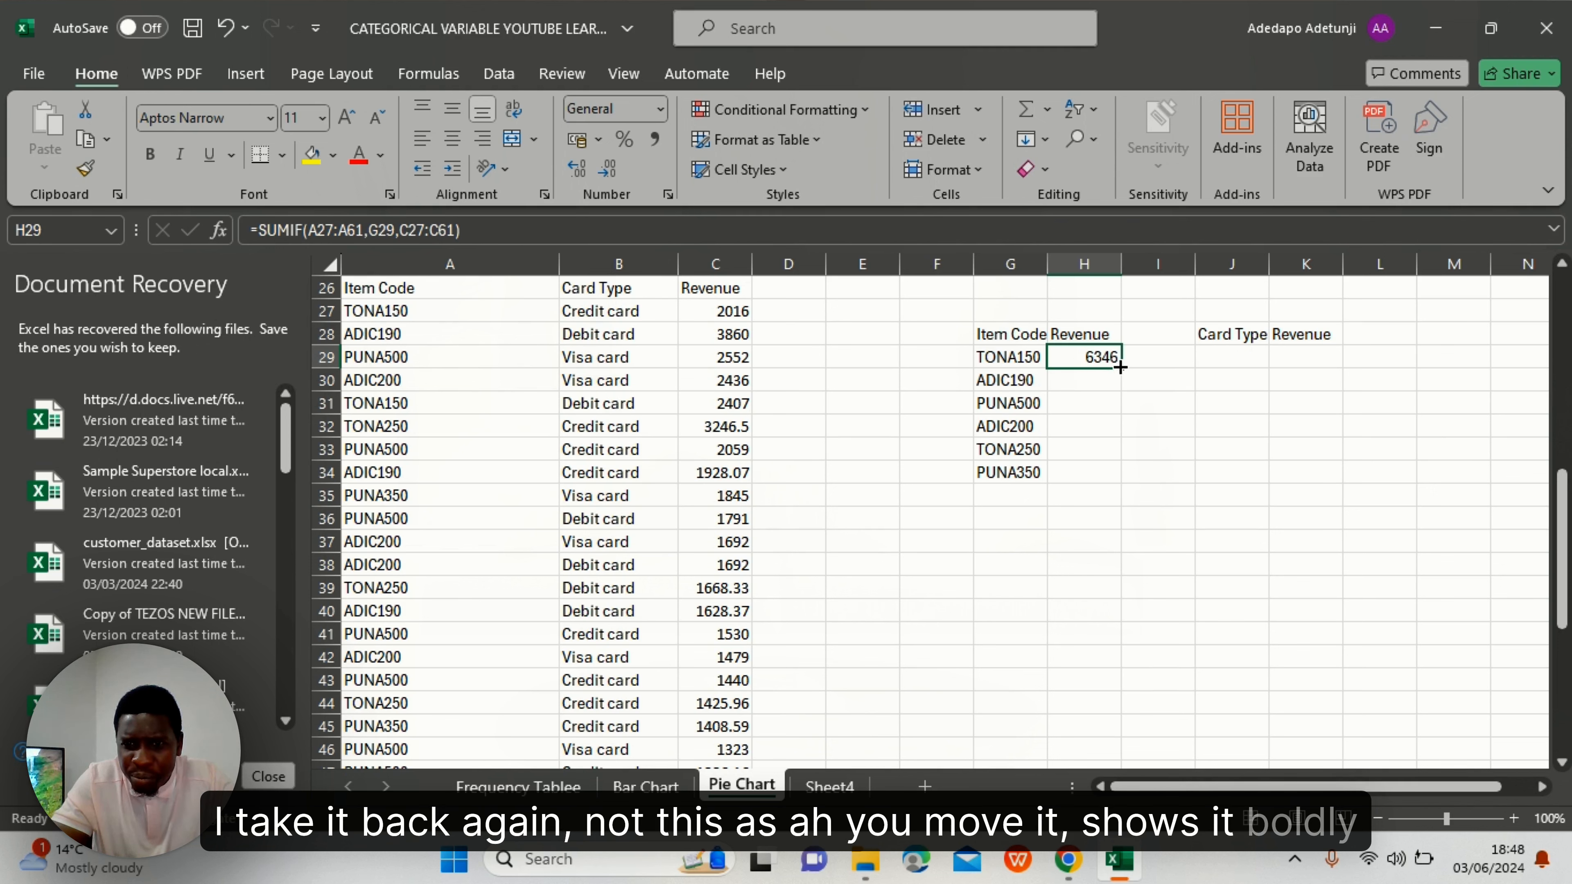
- Copy the H29 SUMIF formula down to H34 for all six item codes
drag(1119, 367, 1112, 476)
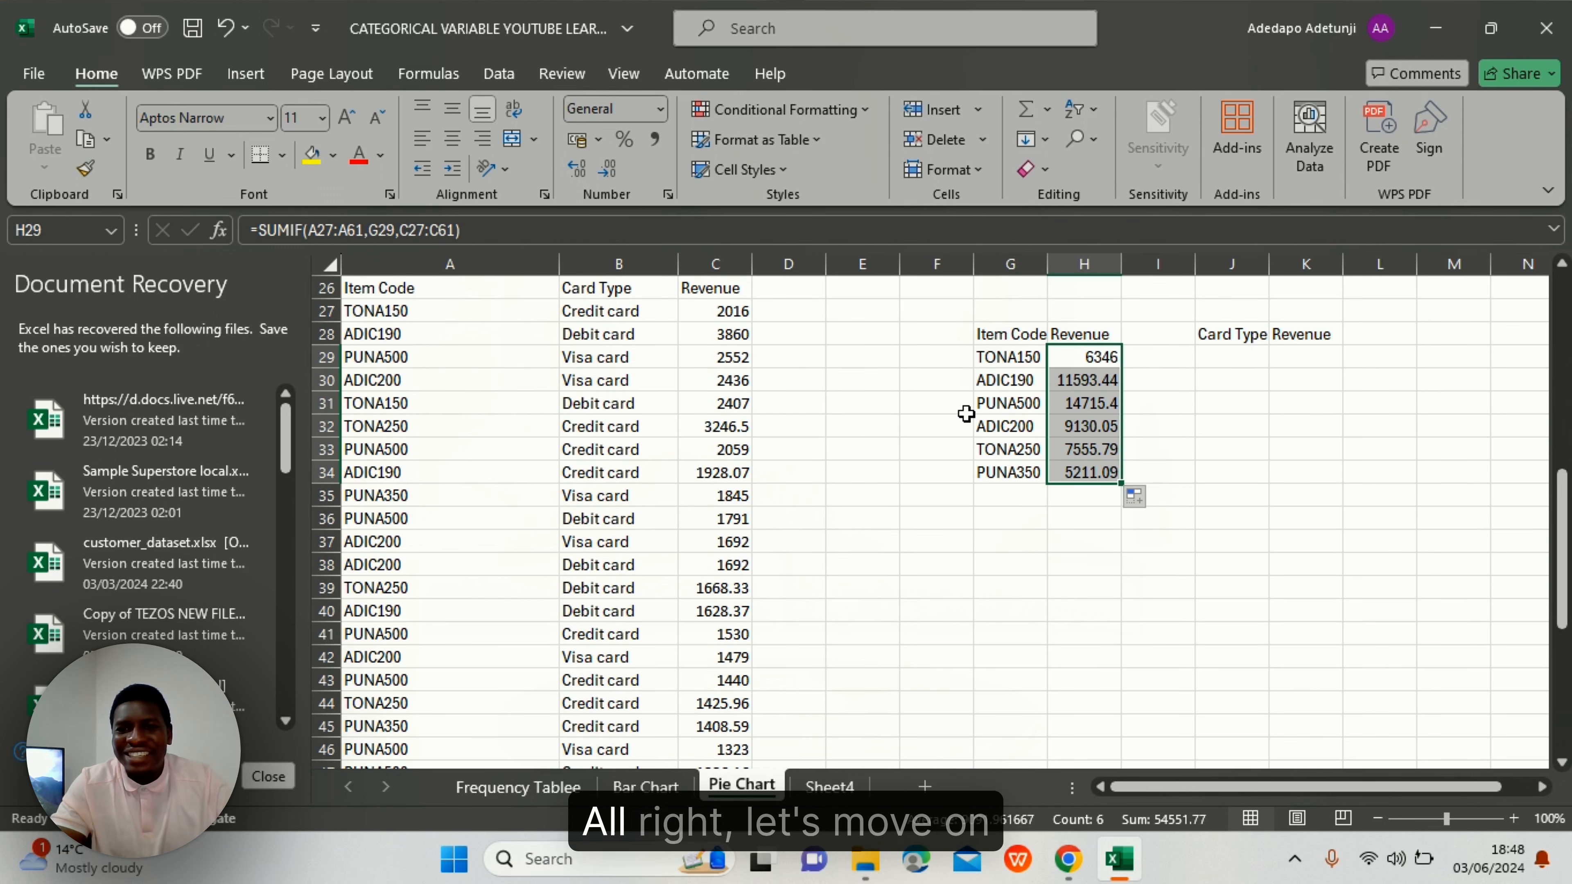
click(1030, 384)
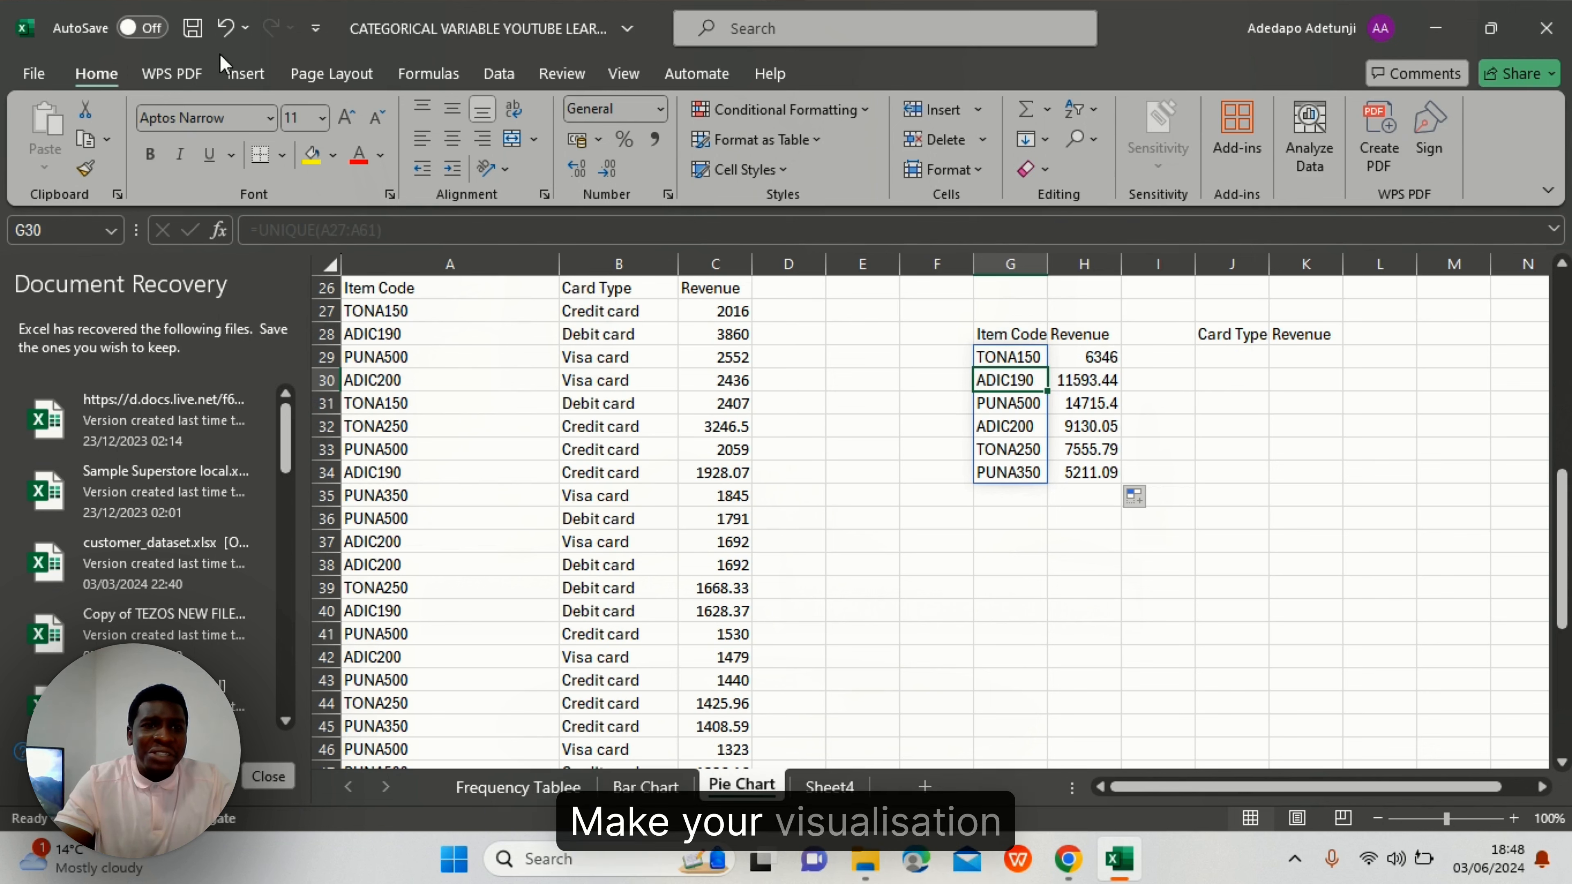
- Insert a doughnut chart of the item-code revenue table and move it clear of the table
click(244, 73)
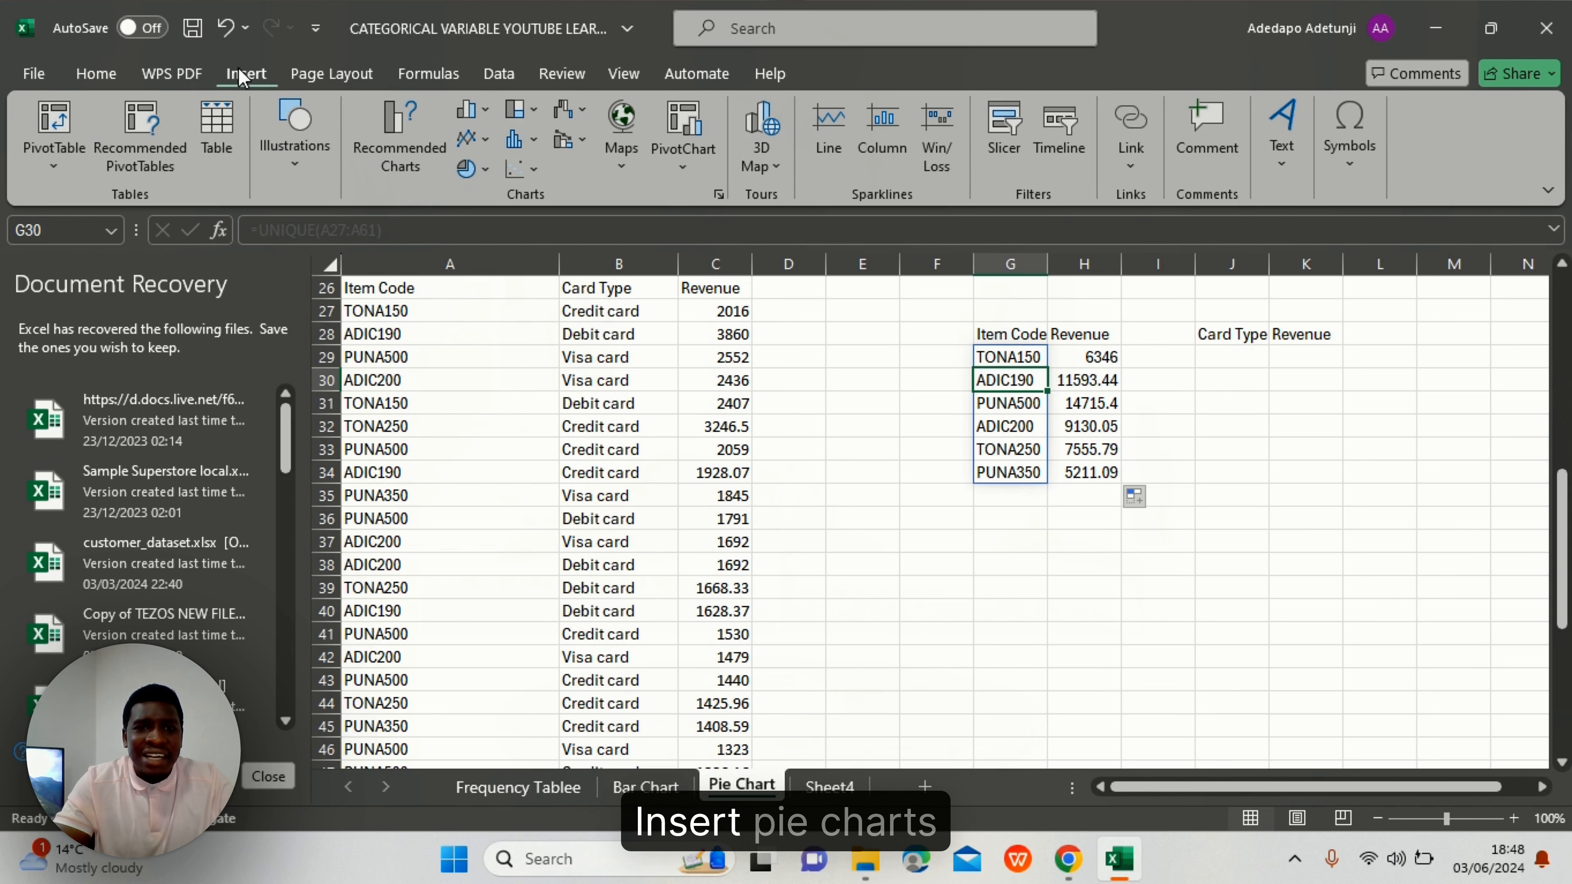
click(482, 170)
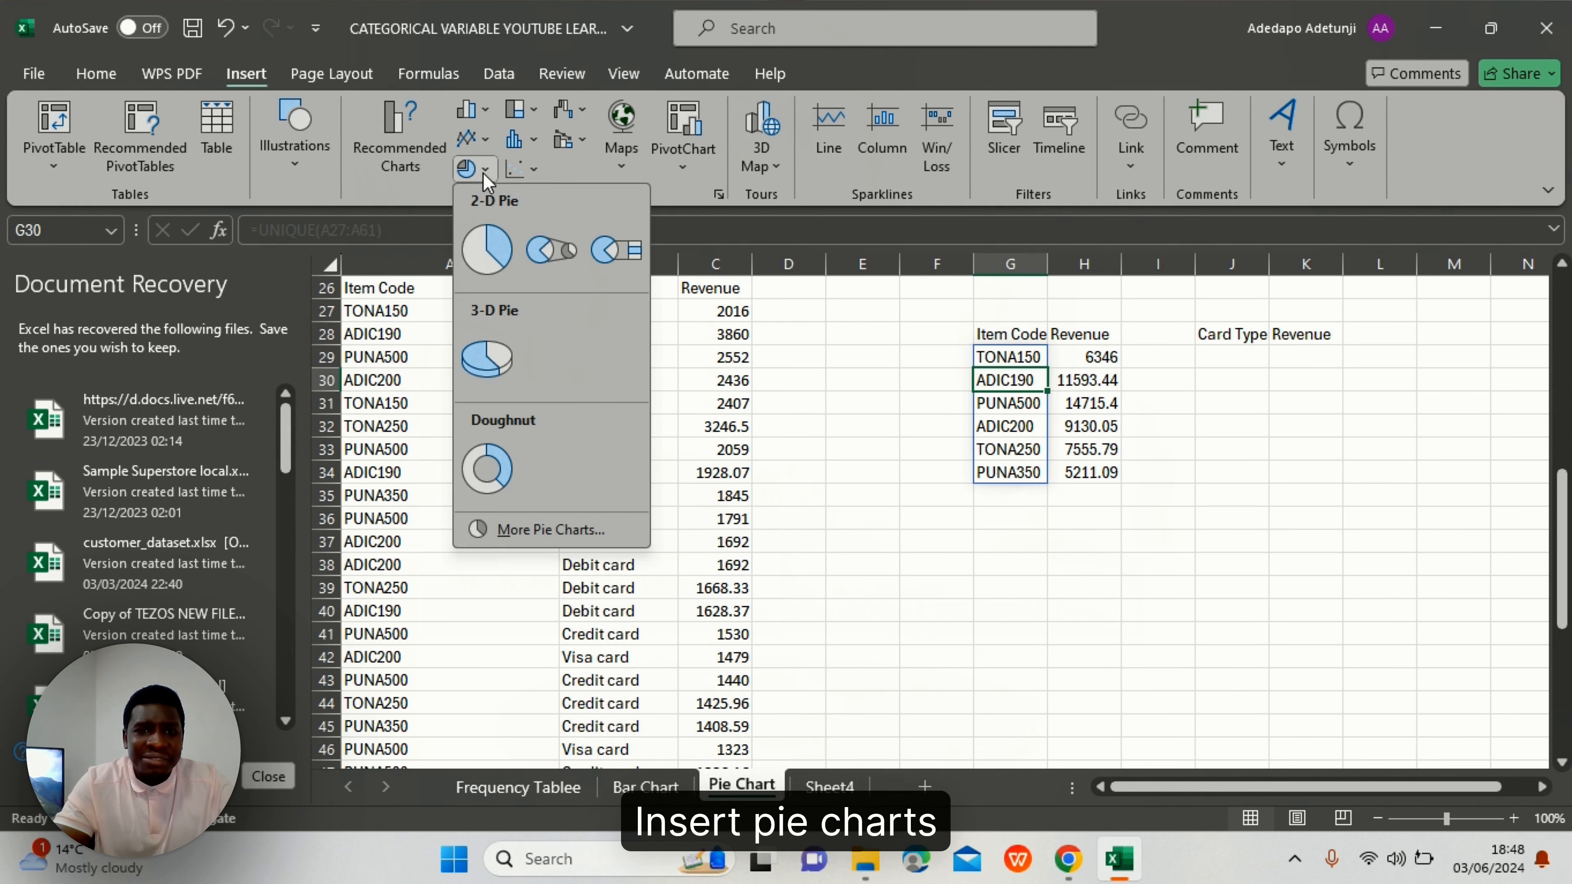
click(504, 480)
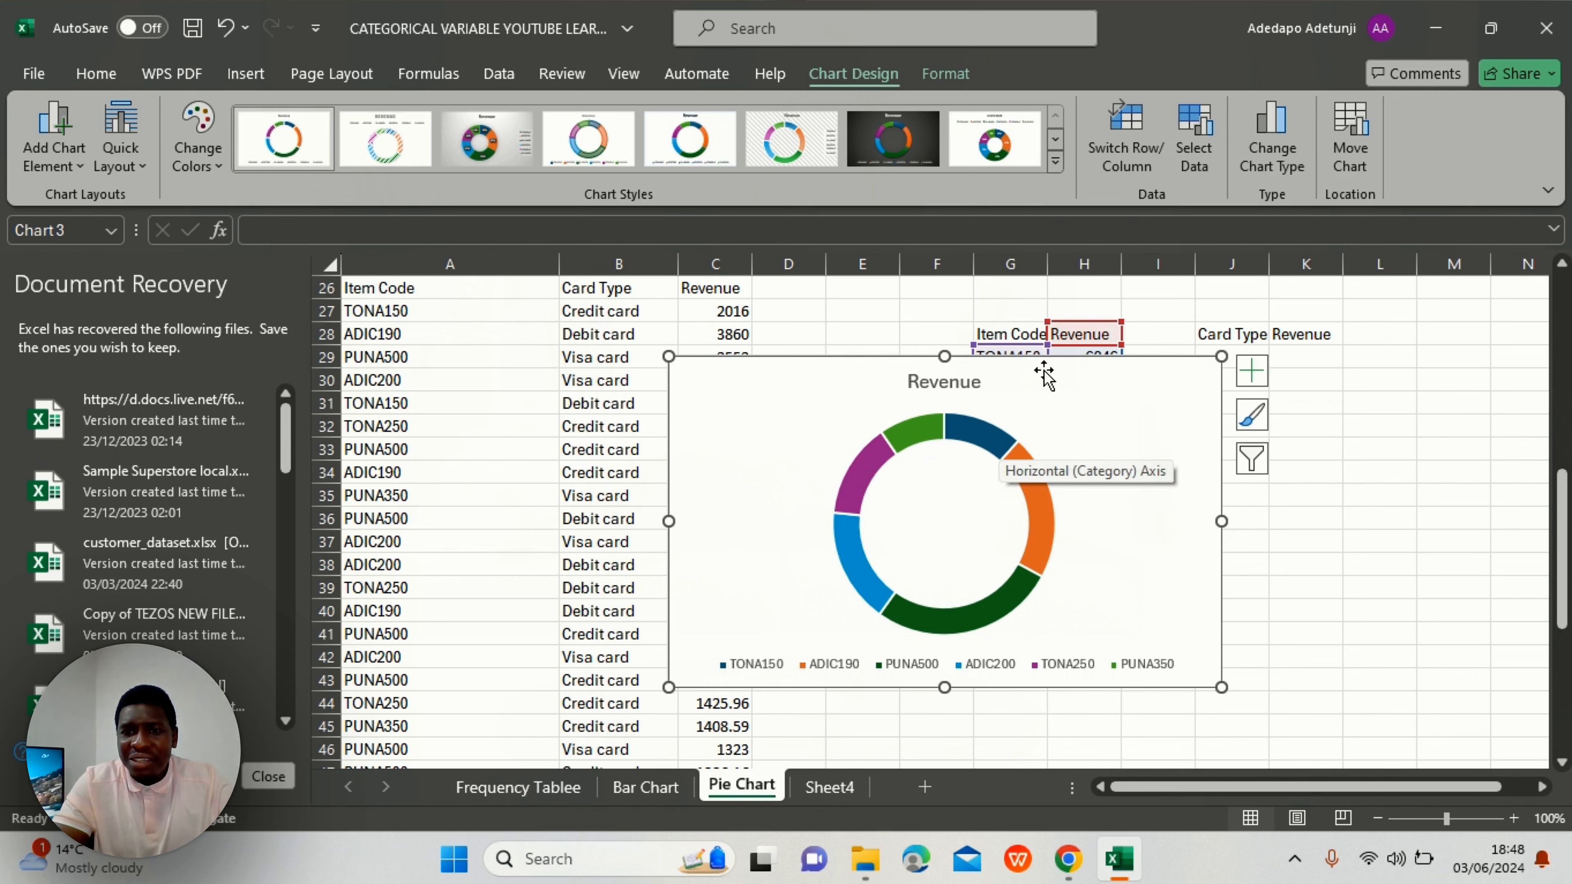
mouse_move(1094, 379)
mouse_down()
mouse_move(1186, 487)
mouse_move(1179, 435)
mouse_up()
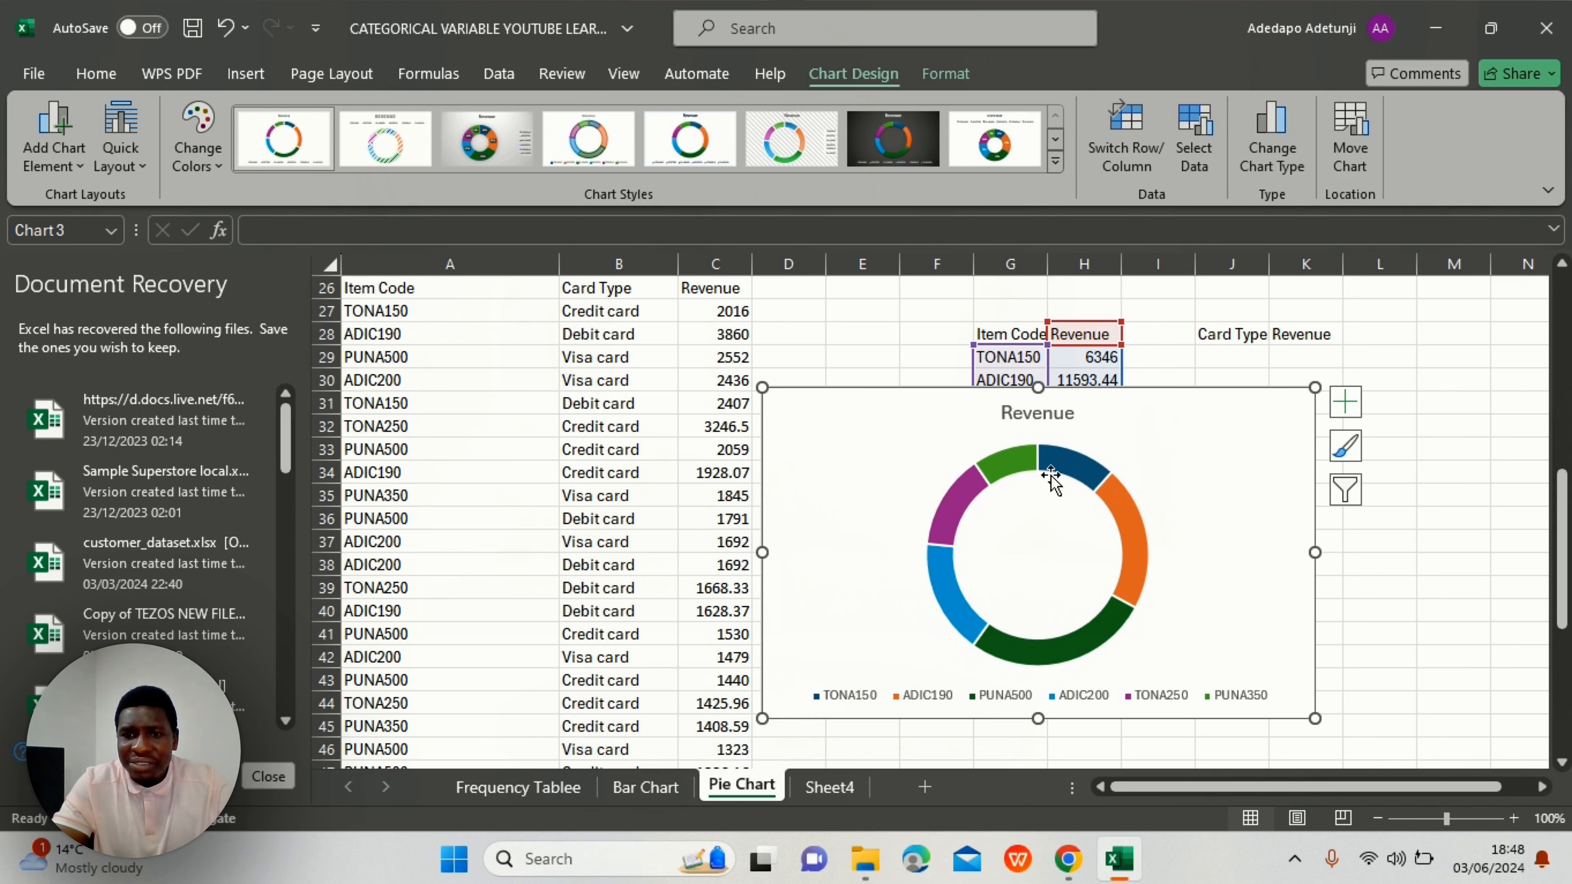
- Set the doughnut data labels to show category name and percentage instead of value
click(1346, 402)
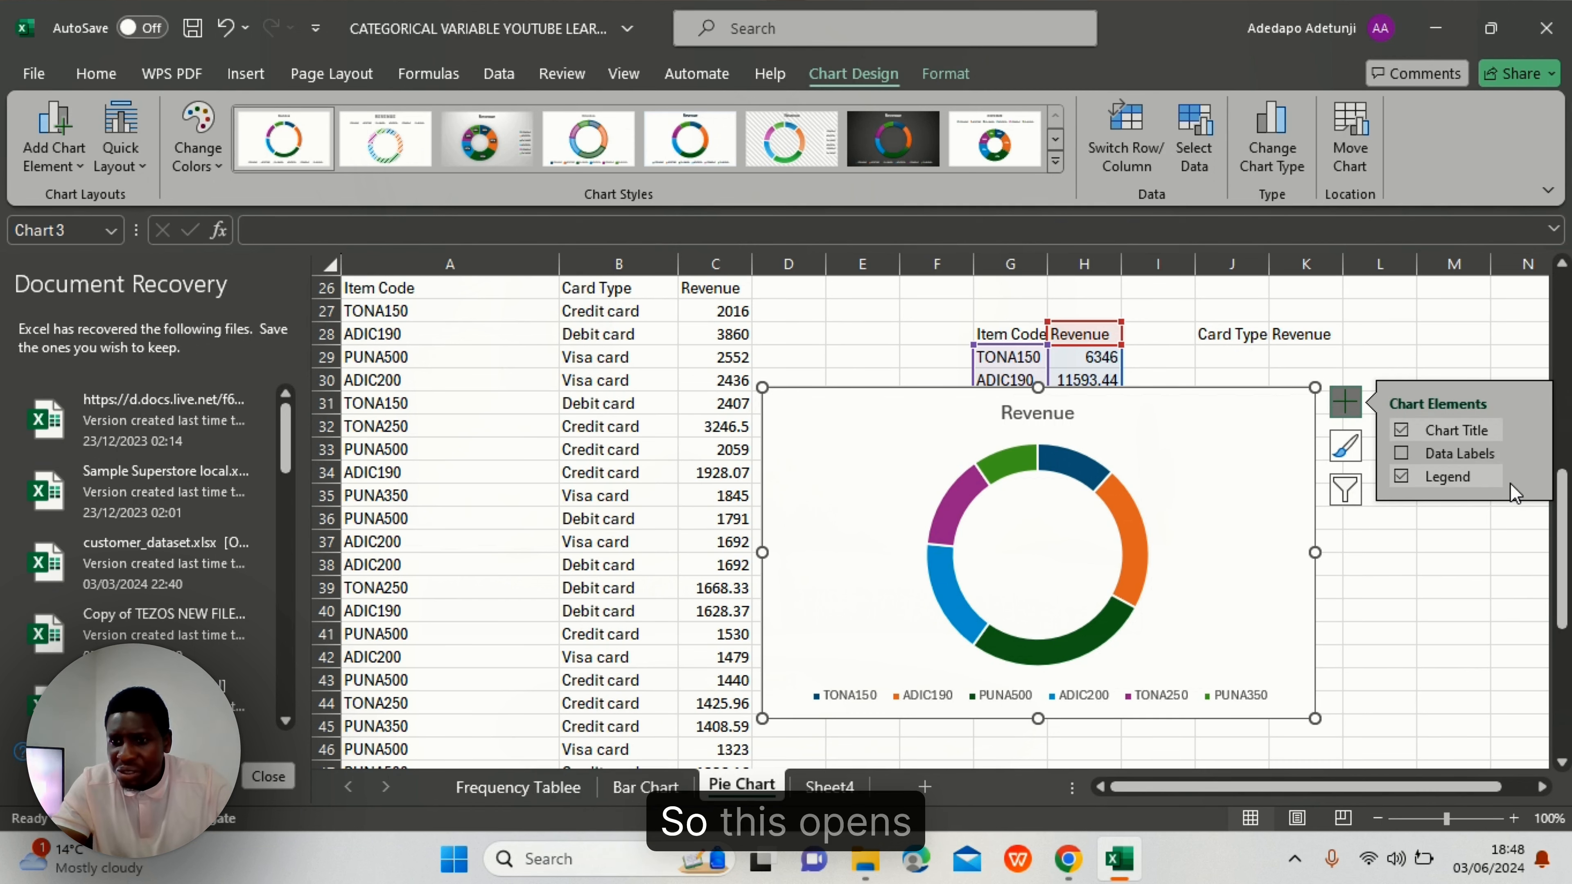
click(1529, 453)
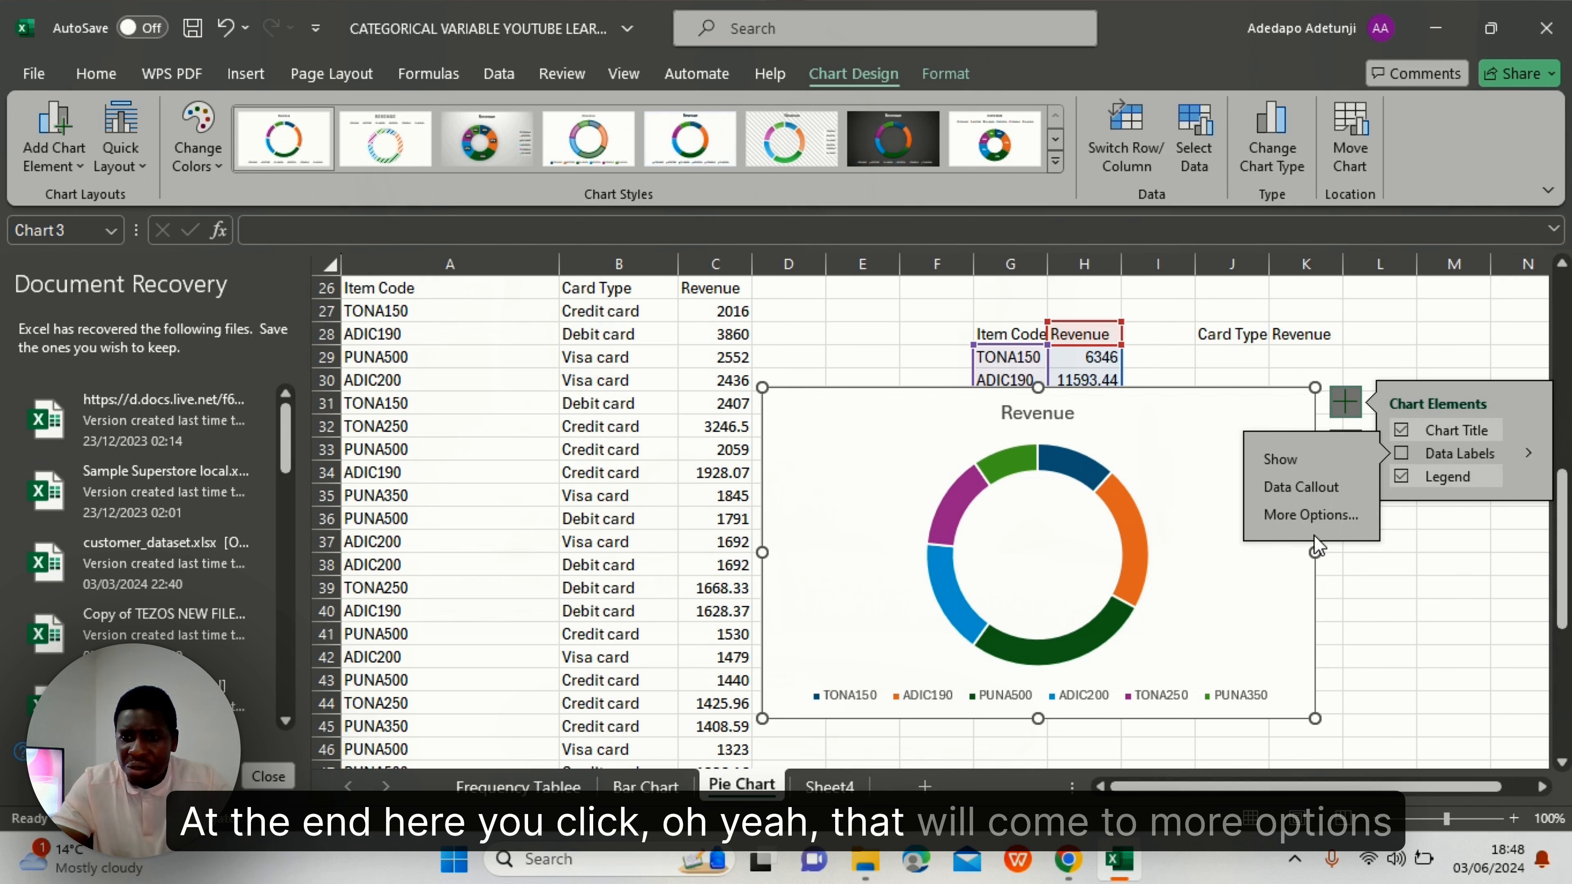
click(1310, 515)
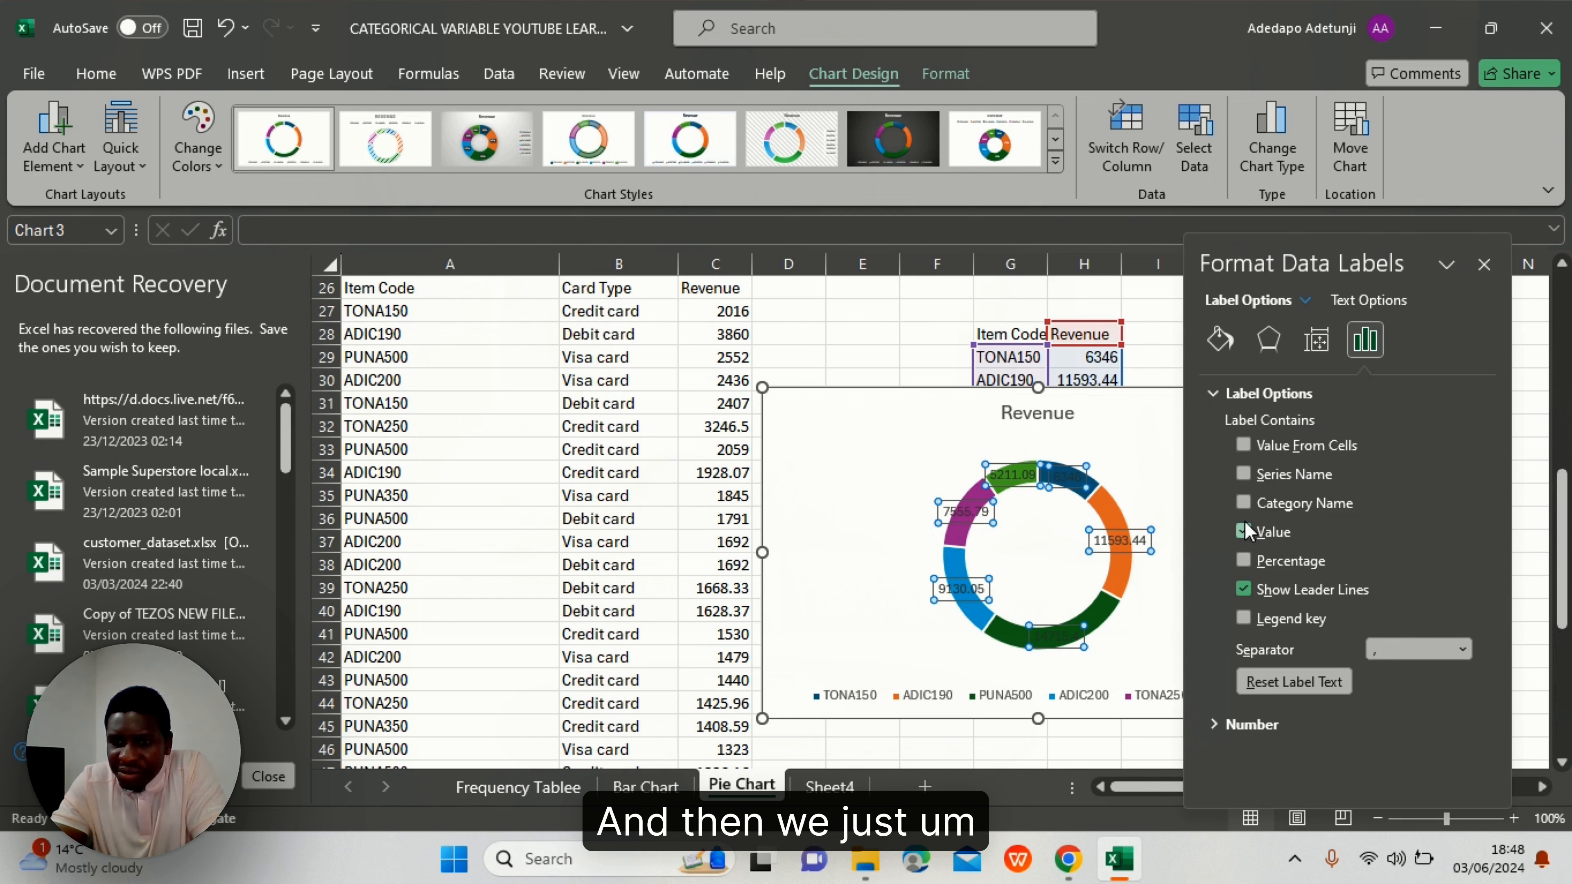
click(1243, 502)
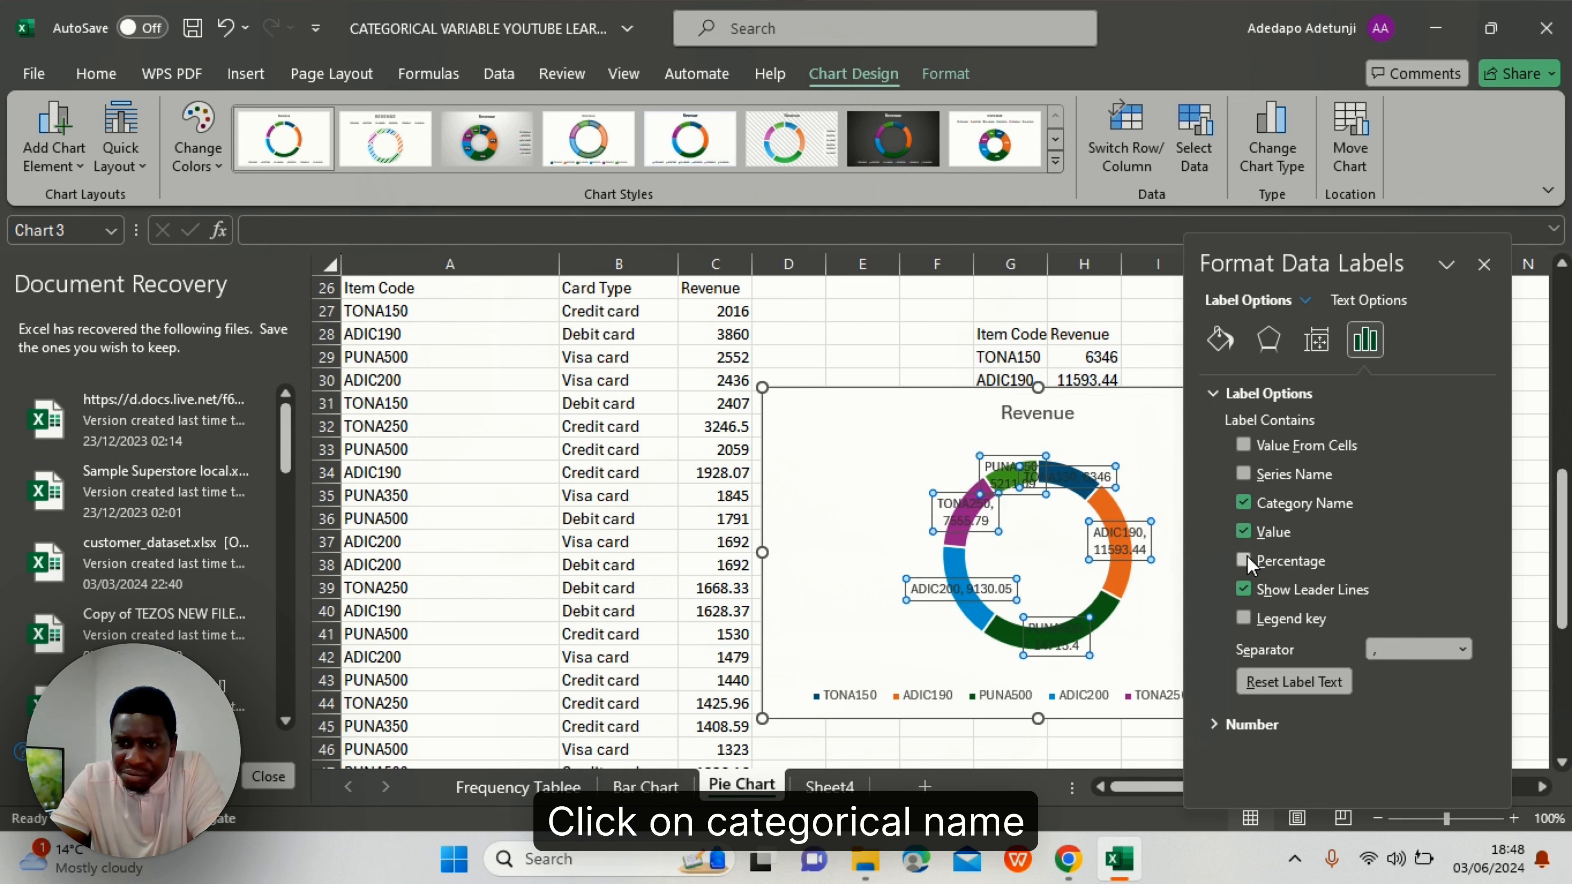
click(1244, 533)
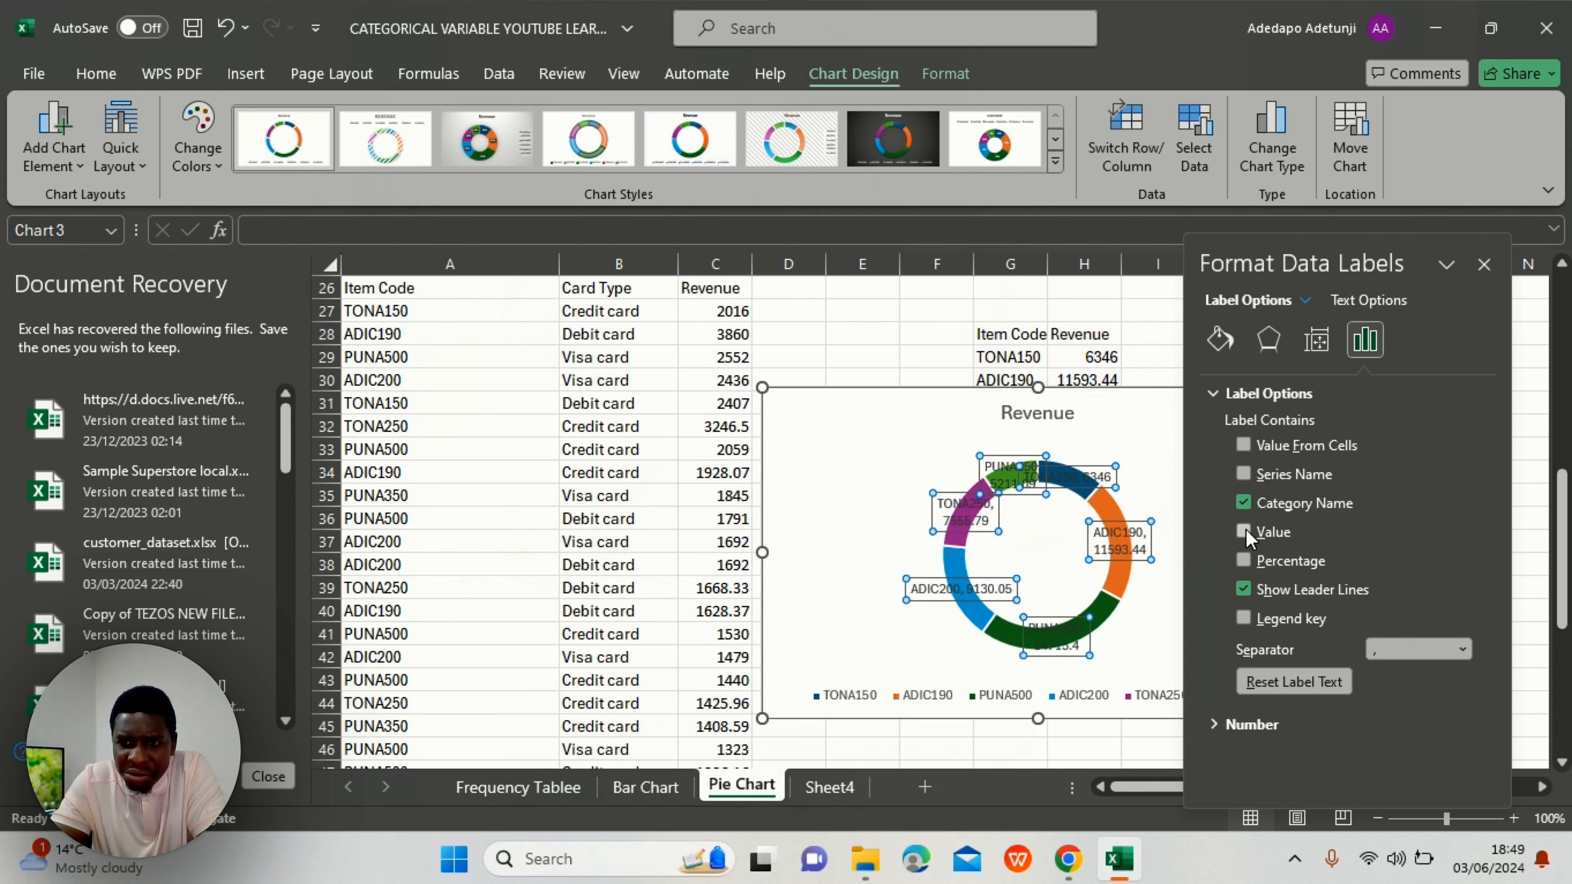
click(1244, 560)
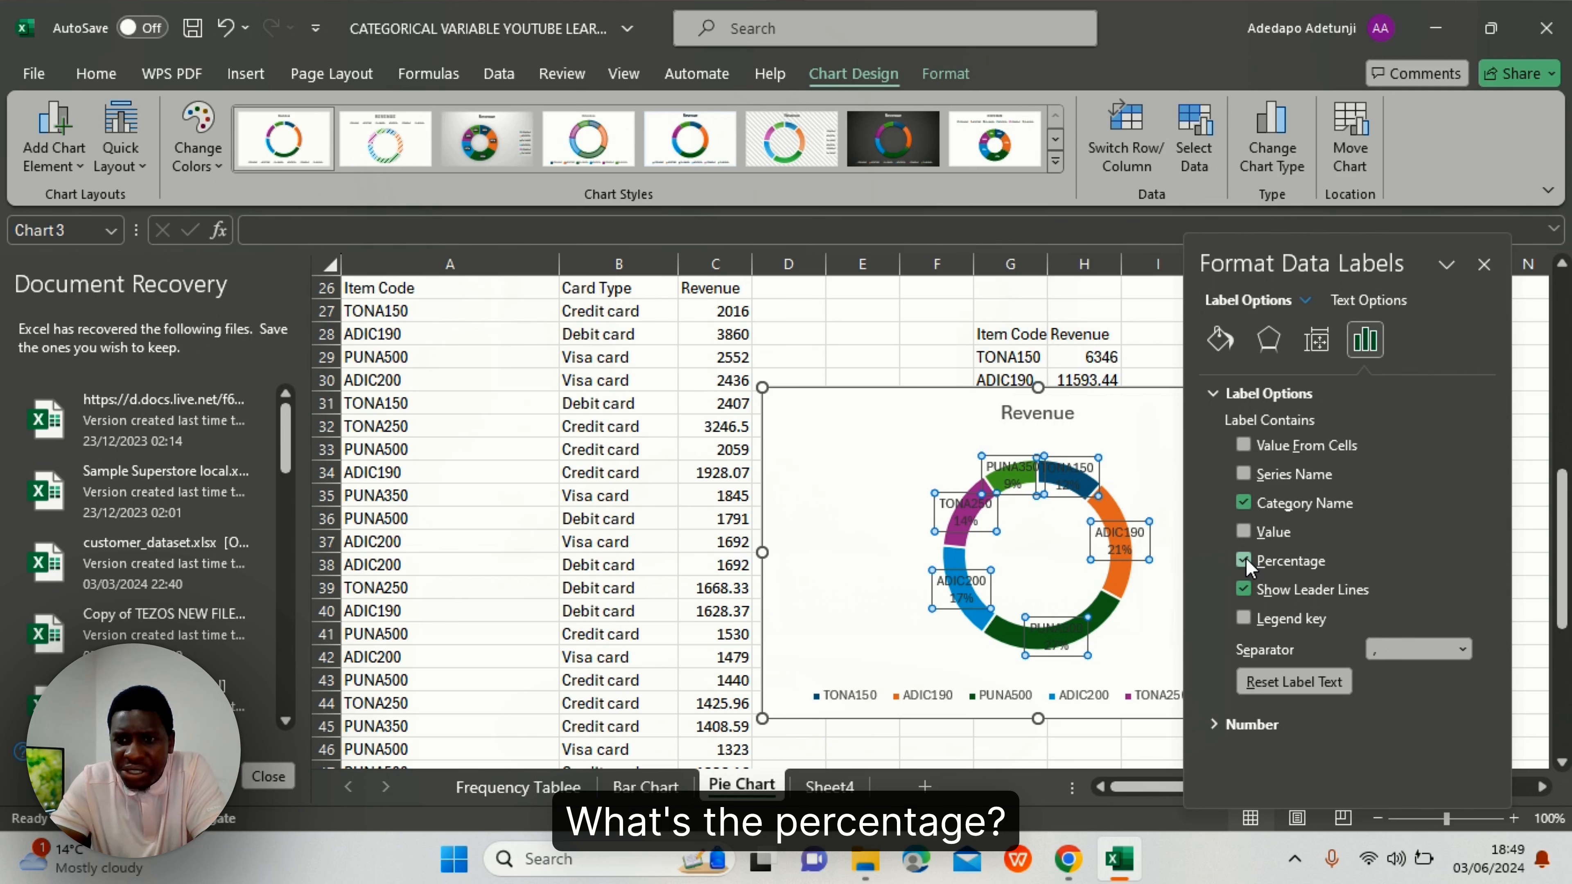
- Drag the TONA150, ADIC190 and ADIC200 data labels outside the doughnut ring
click(1483, 265)
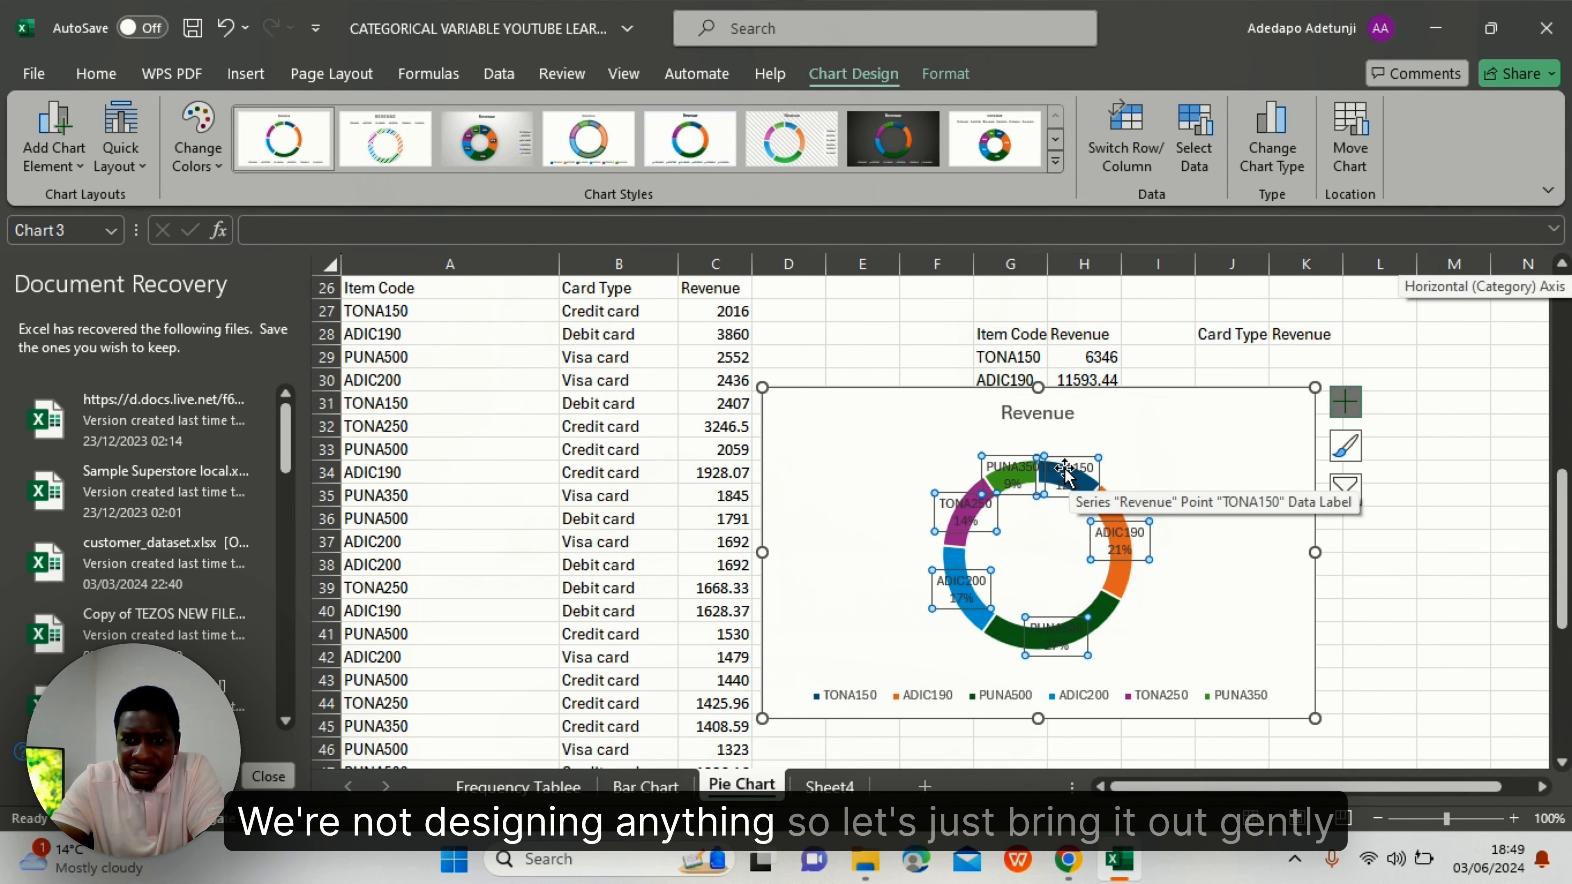
drag(1064, 469, 1093, 447)
click(1130, 553)
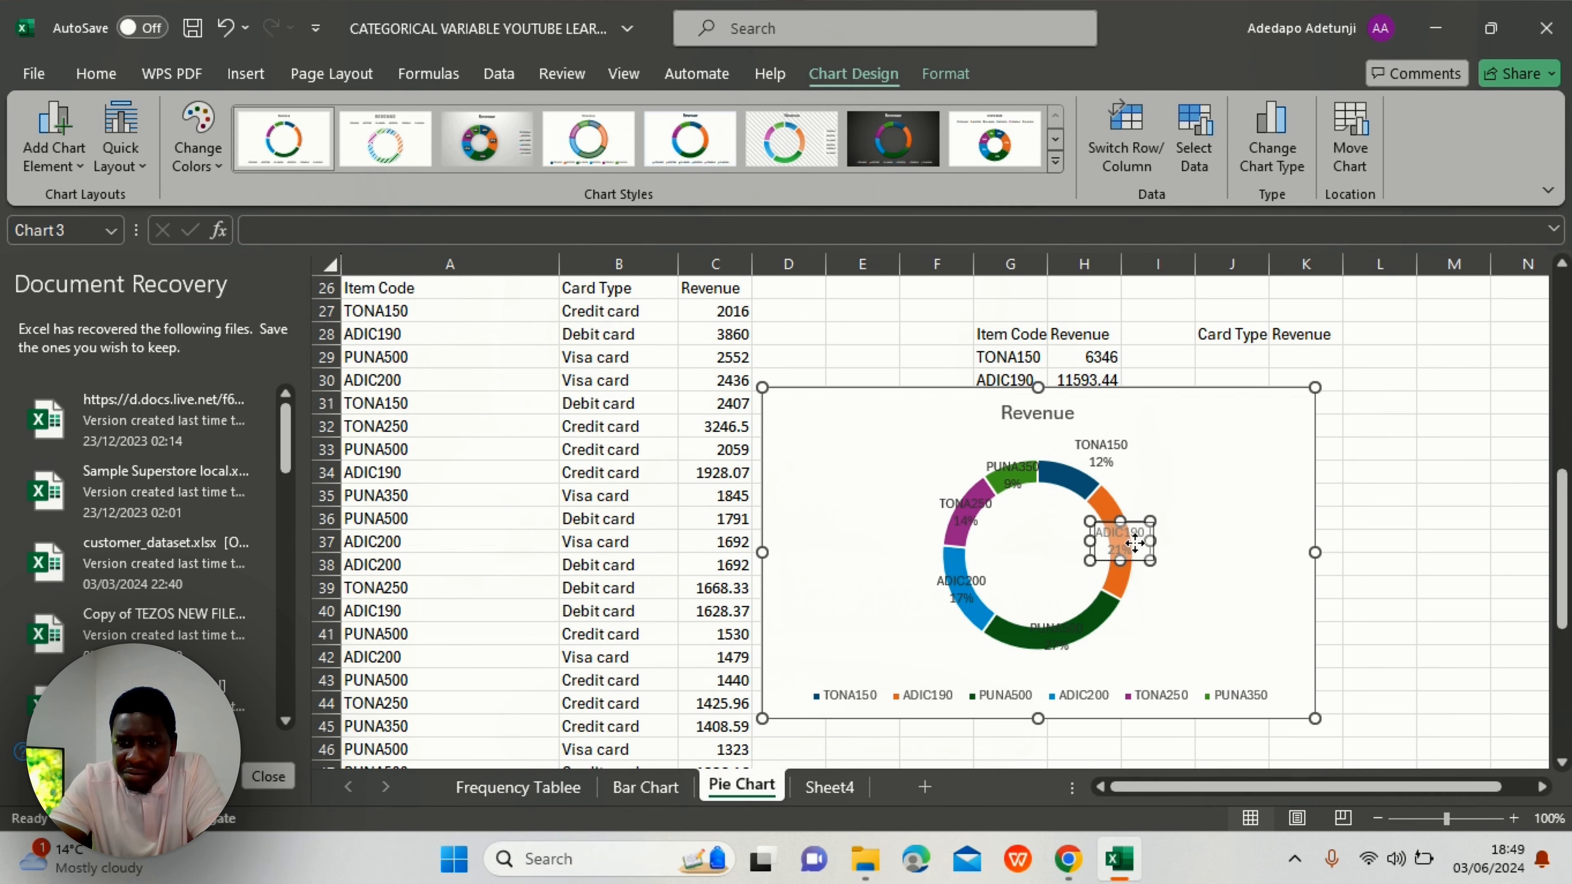
drag(1130, 553, 1169, 565)
click(964, 582)
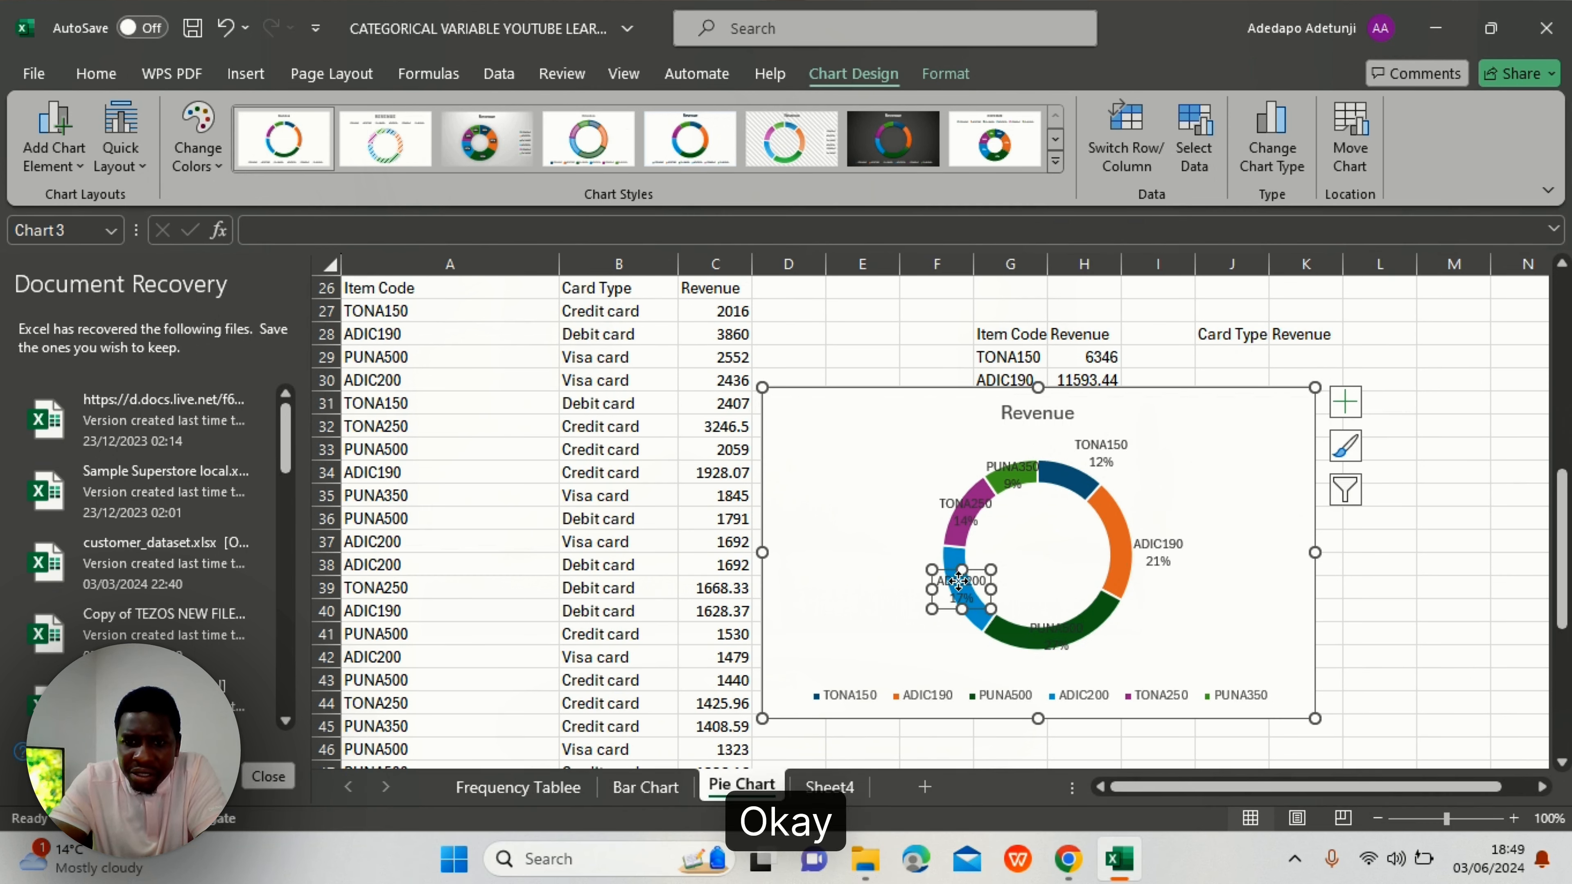
drag(964, 583, 917, 597)
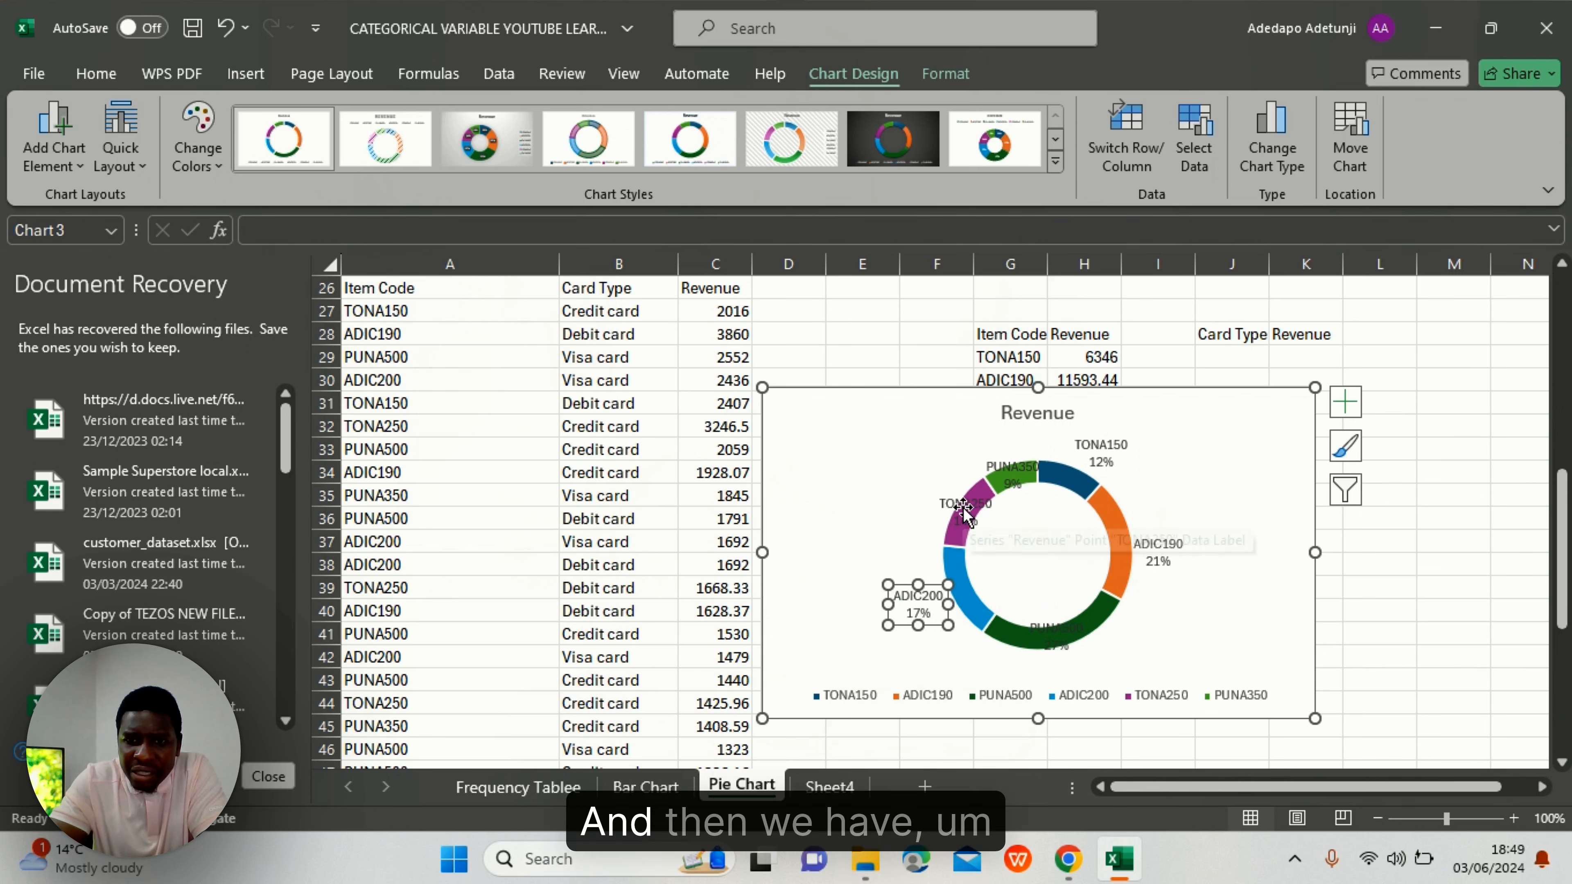
- Drag the TONA250, PUNA350 and PUNA500 labels outside the ring as well
click(945, 529)
drag(945, 529, 903, 507)
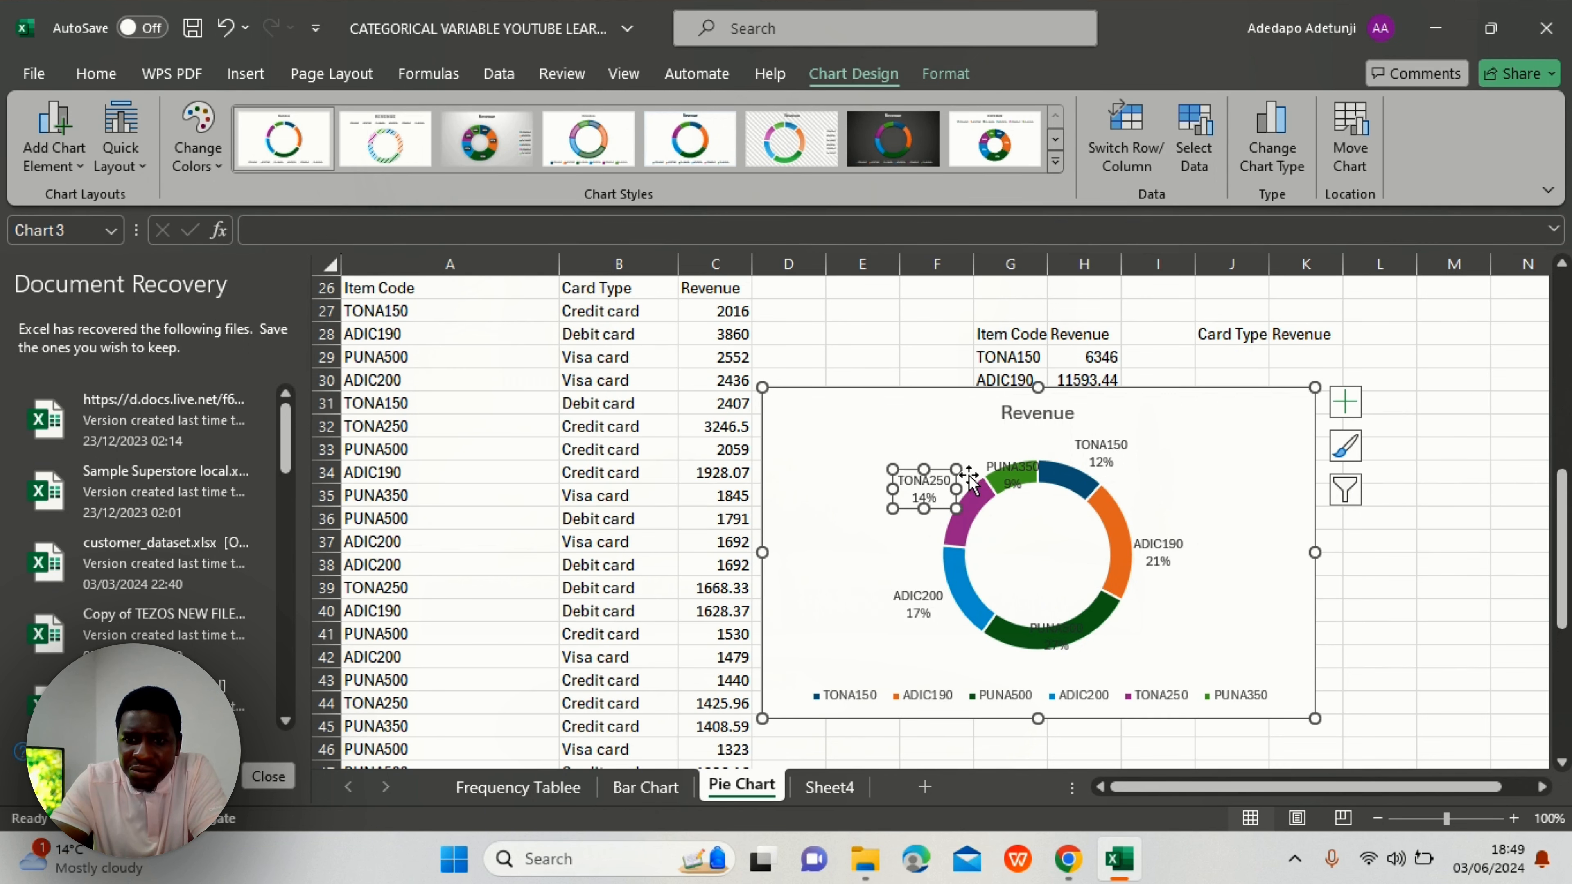
click(1001, 469)
drag(1001, 469, 1003, 445)
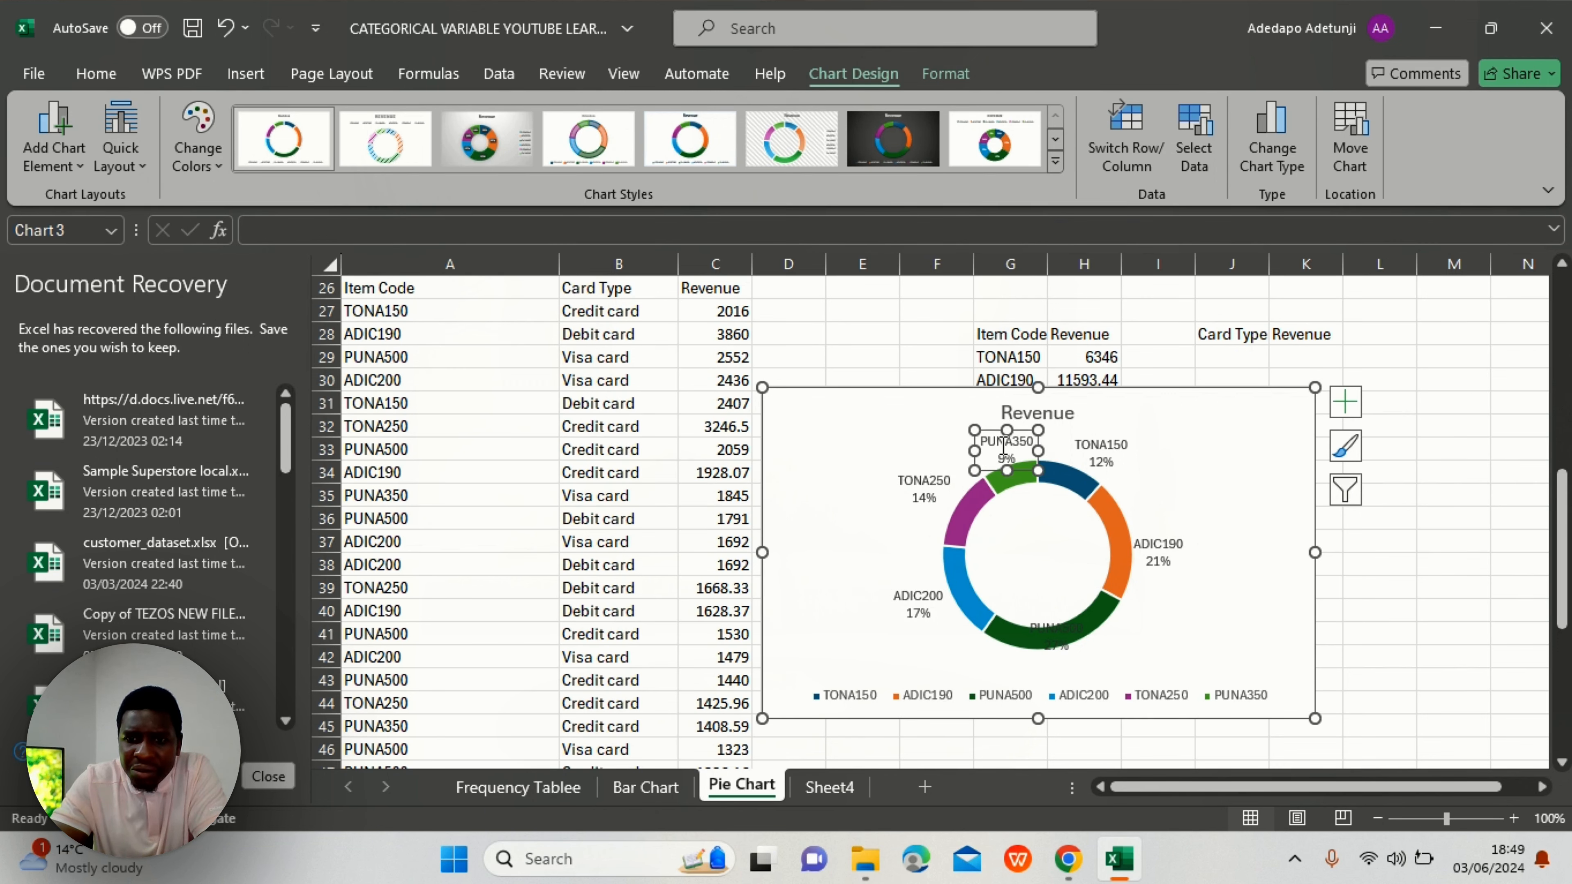
click(1069, 626)
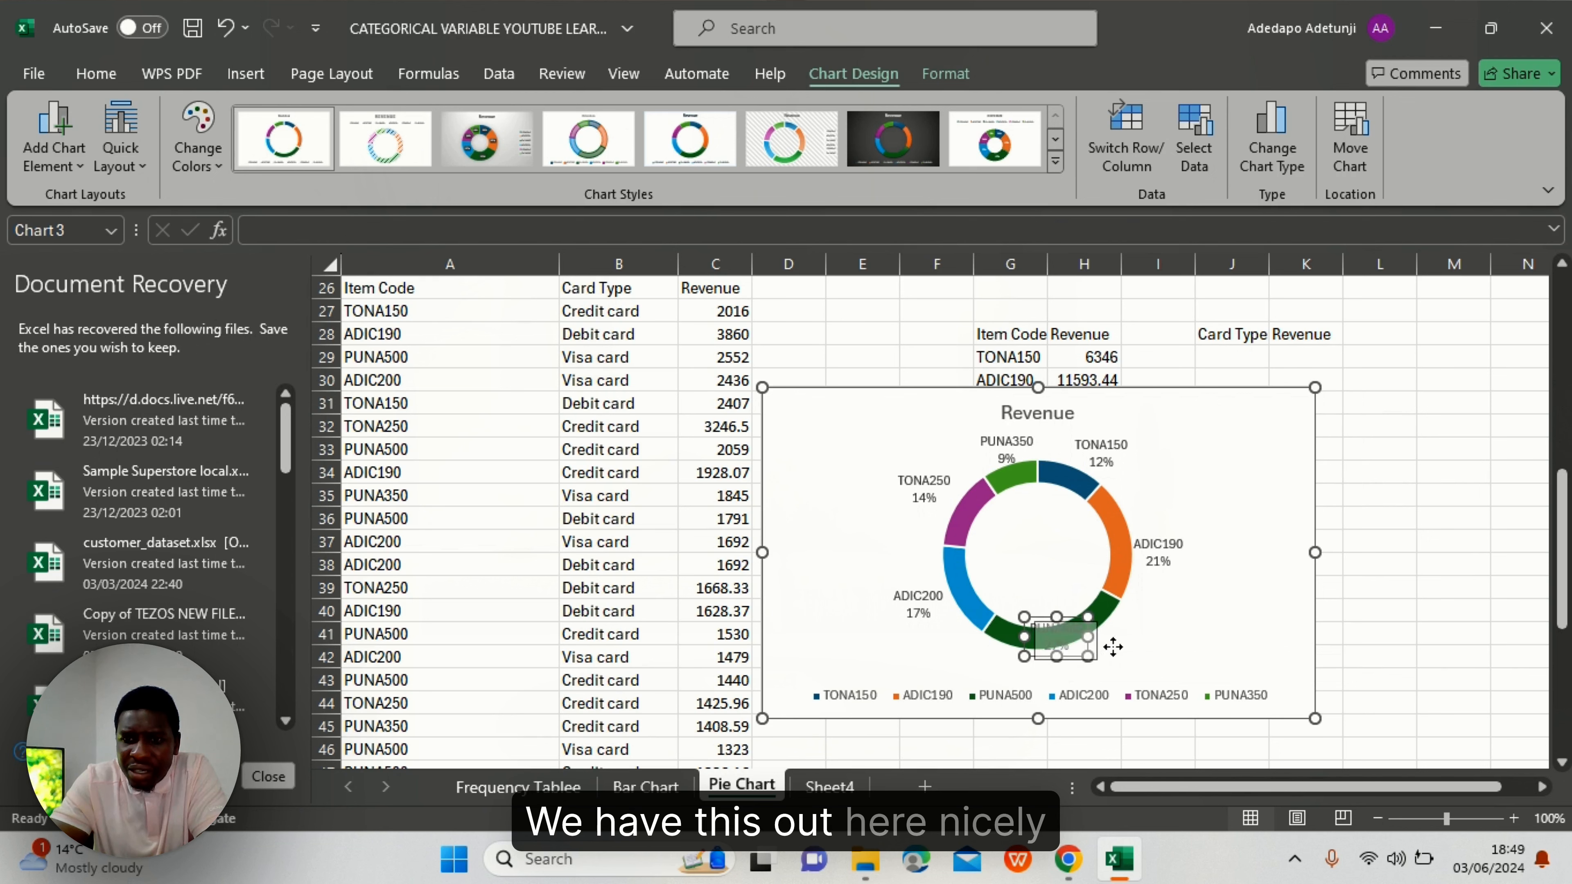
drag(1069, 626, 1129, 650)
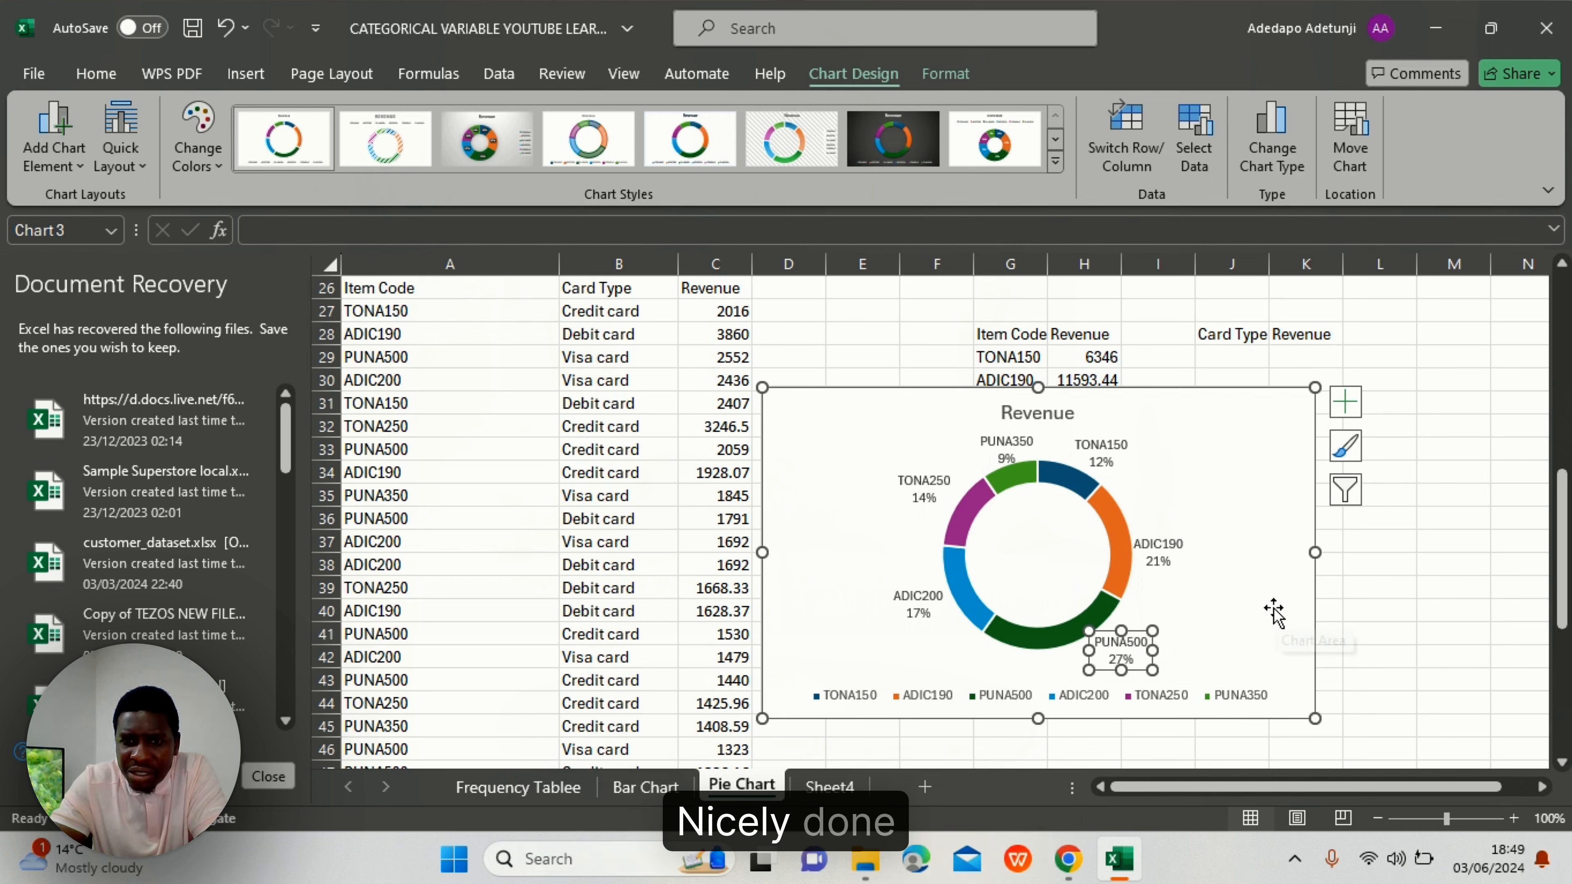
click(1256, 613)
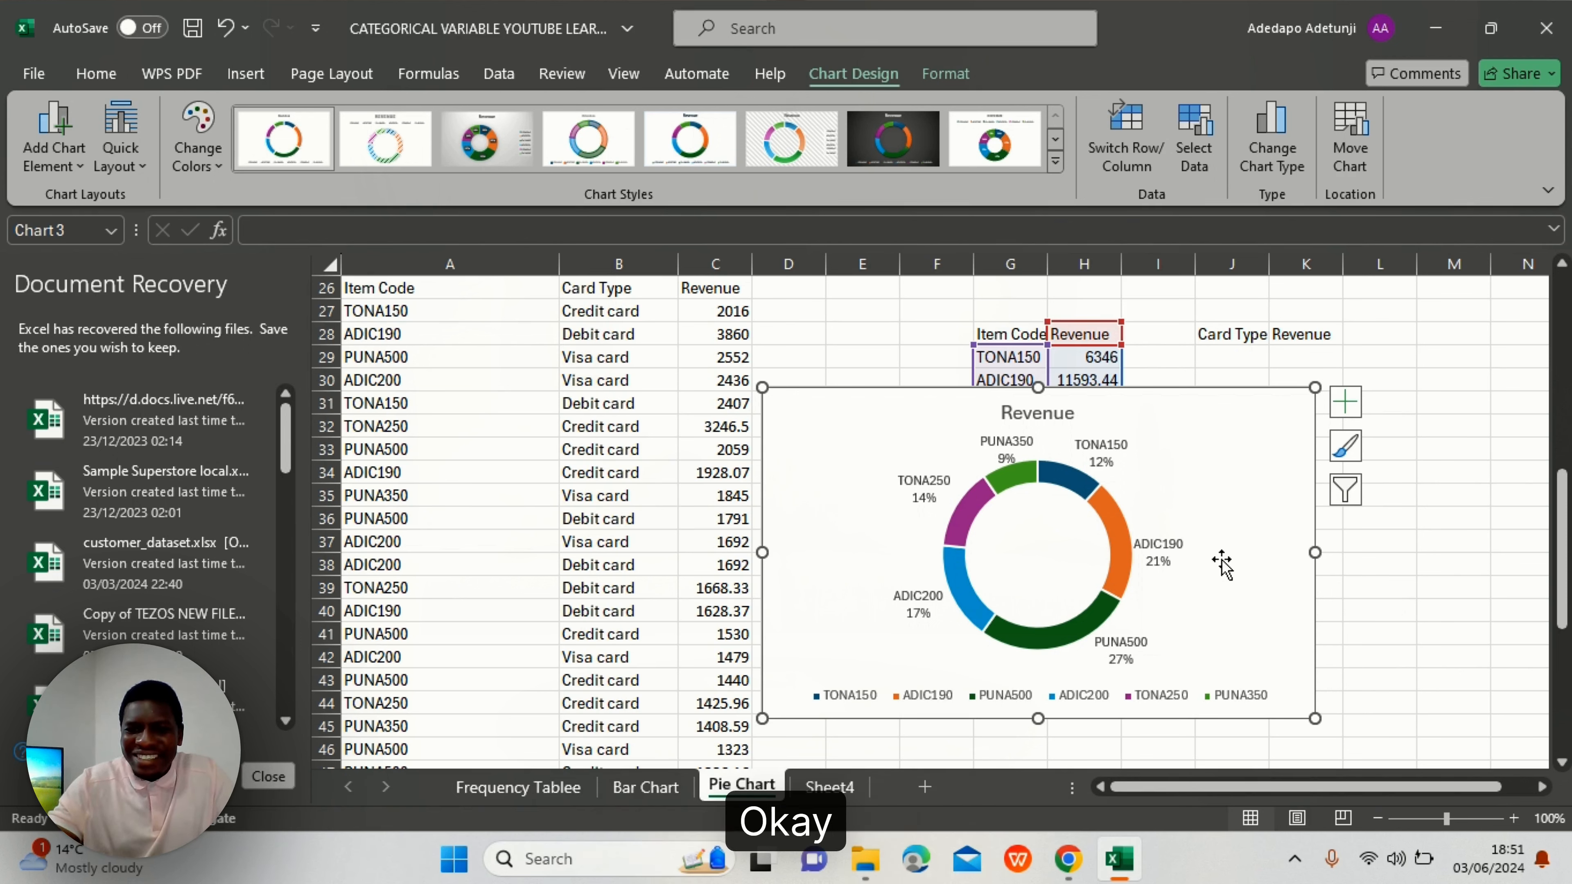
- Delete the Revenue chart's legend, then shrink the chart and move it below the summary tables
click(1065, 701)
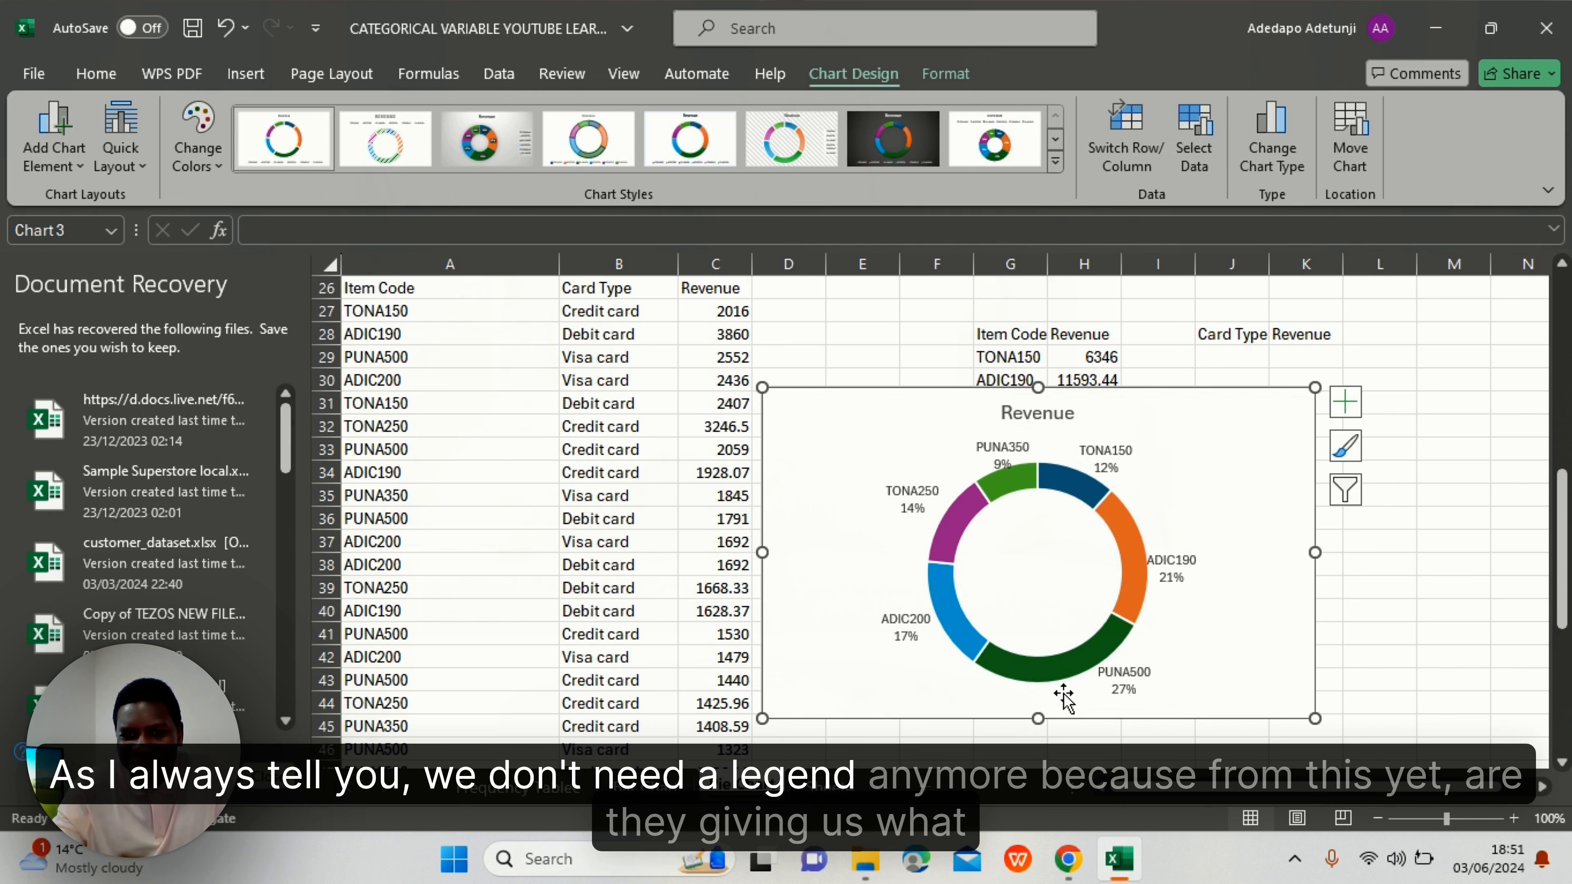
key(Delete)
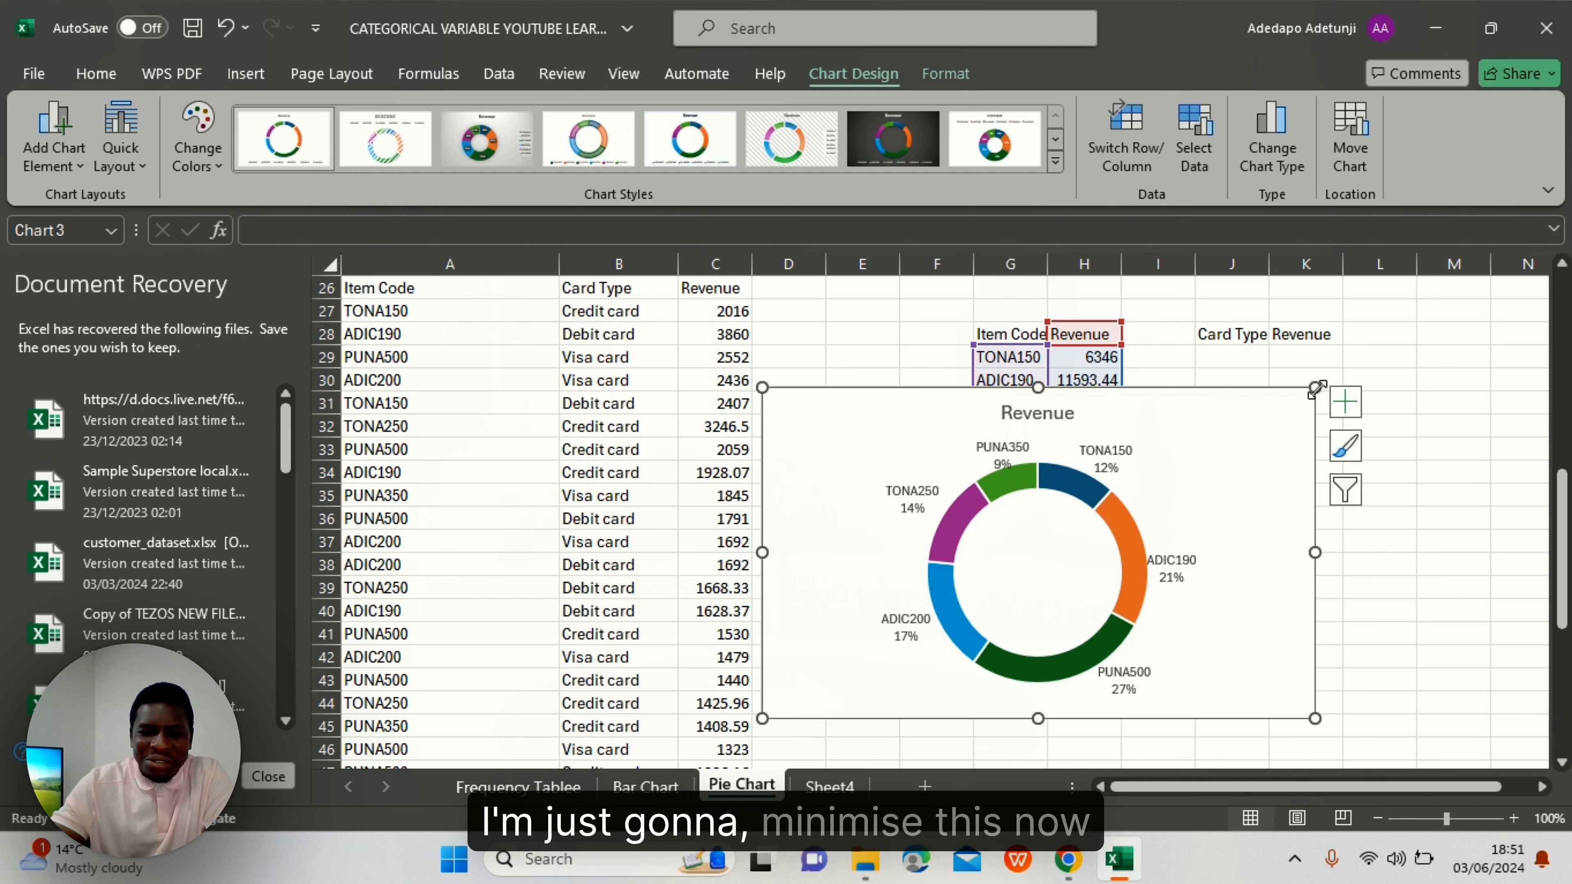
drag(1316, 388, 1121, 586)
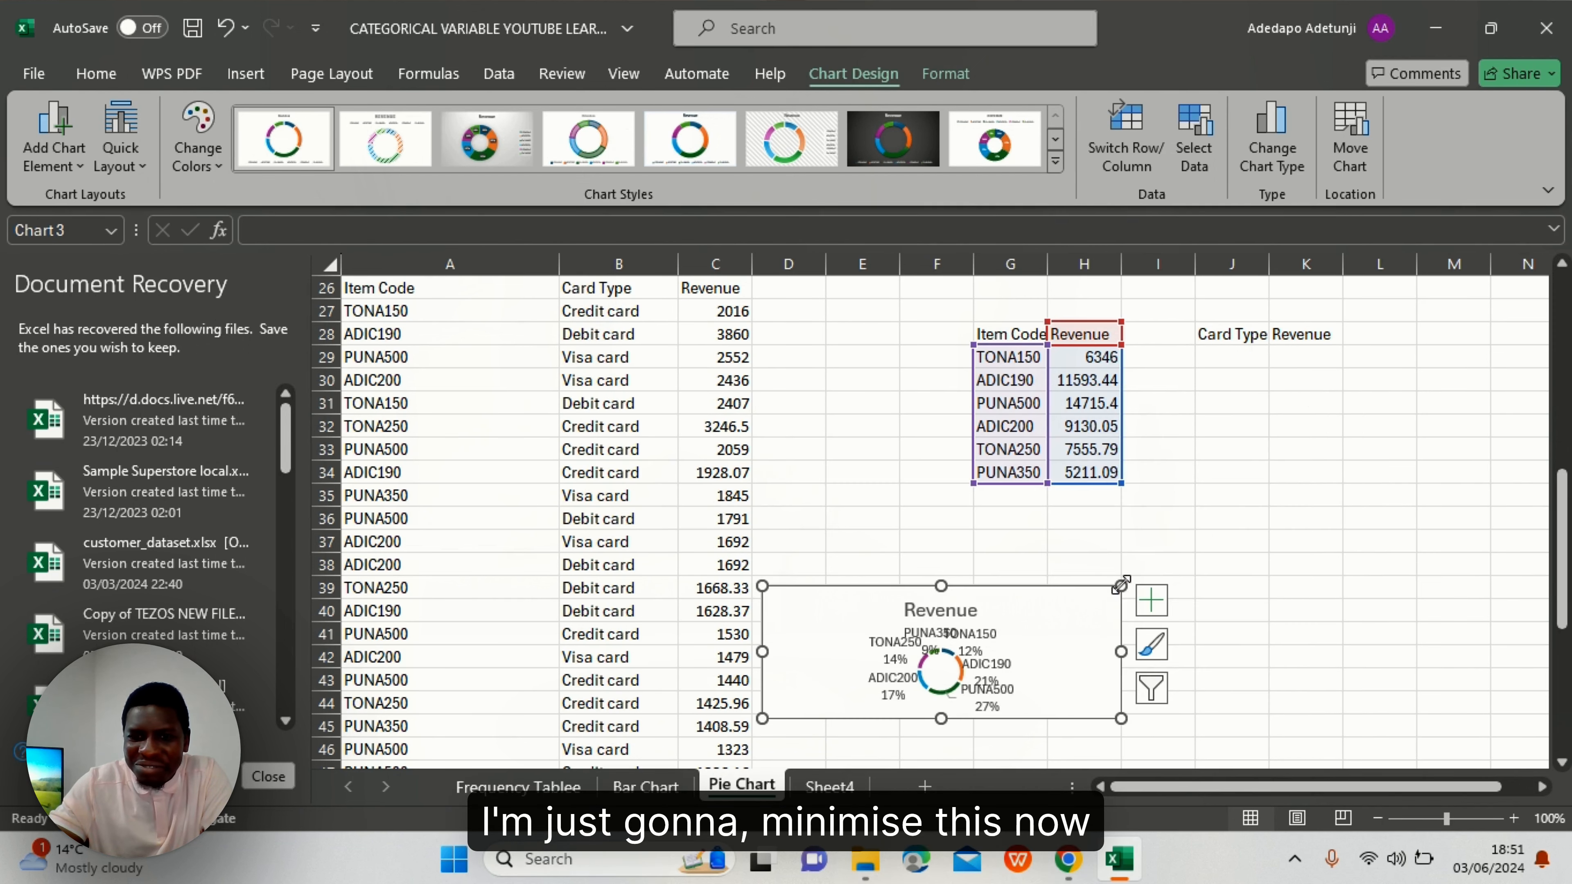
drag(1042, 625, 1097, 712)
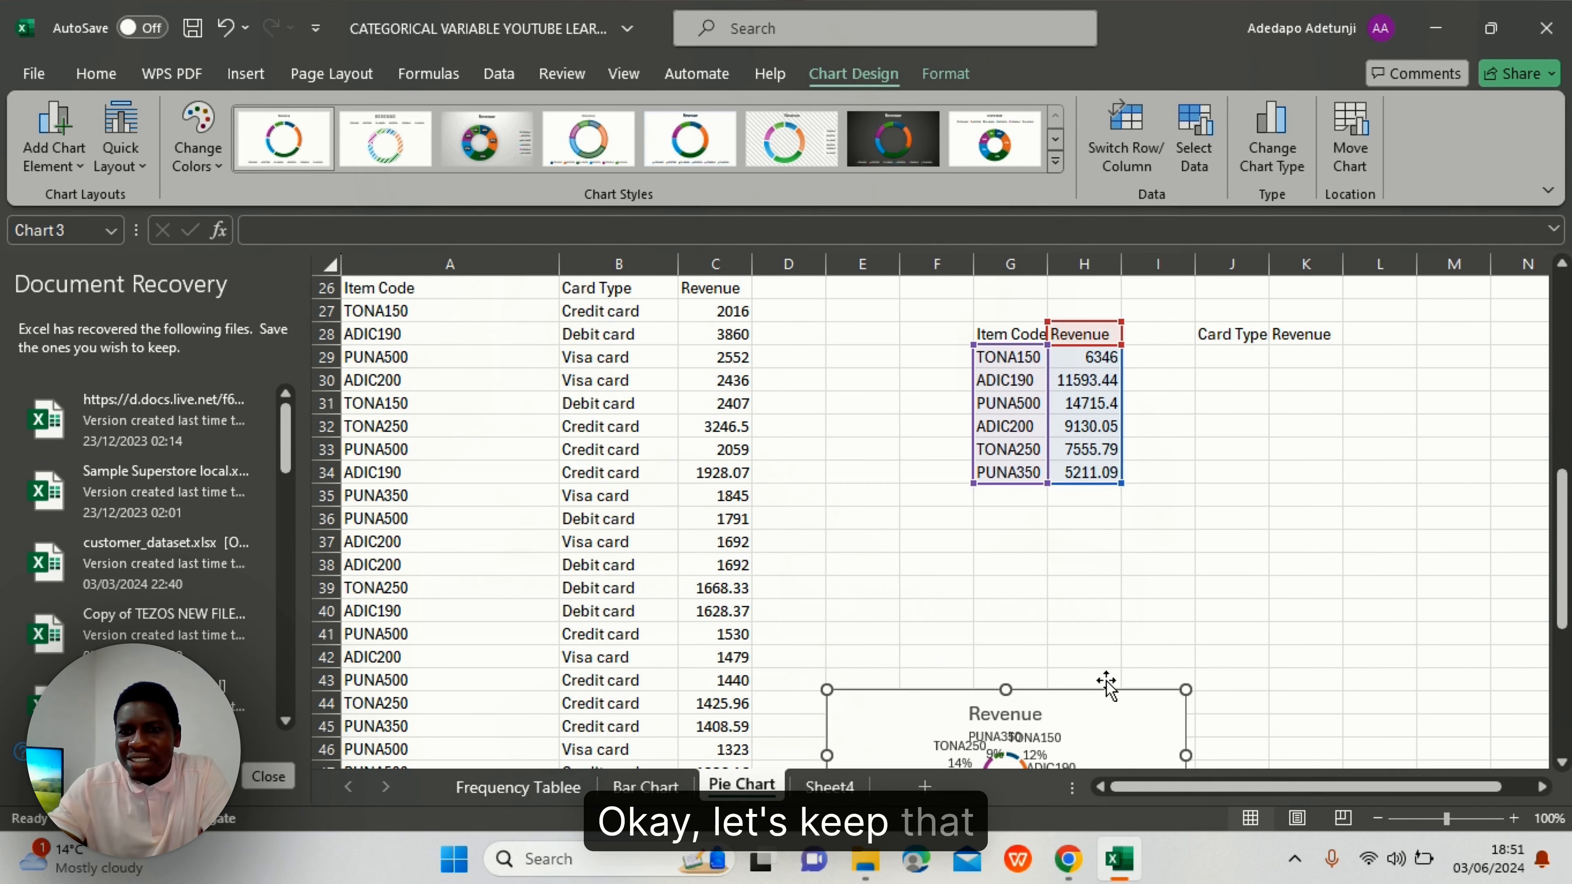
click(1212, 357)
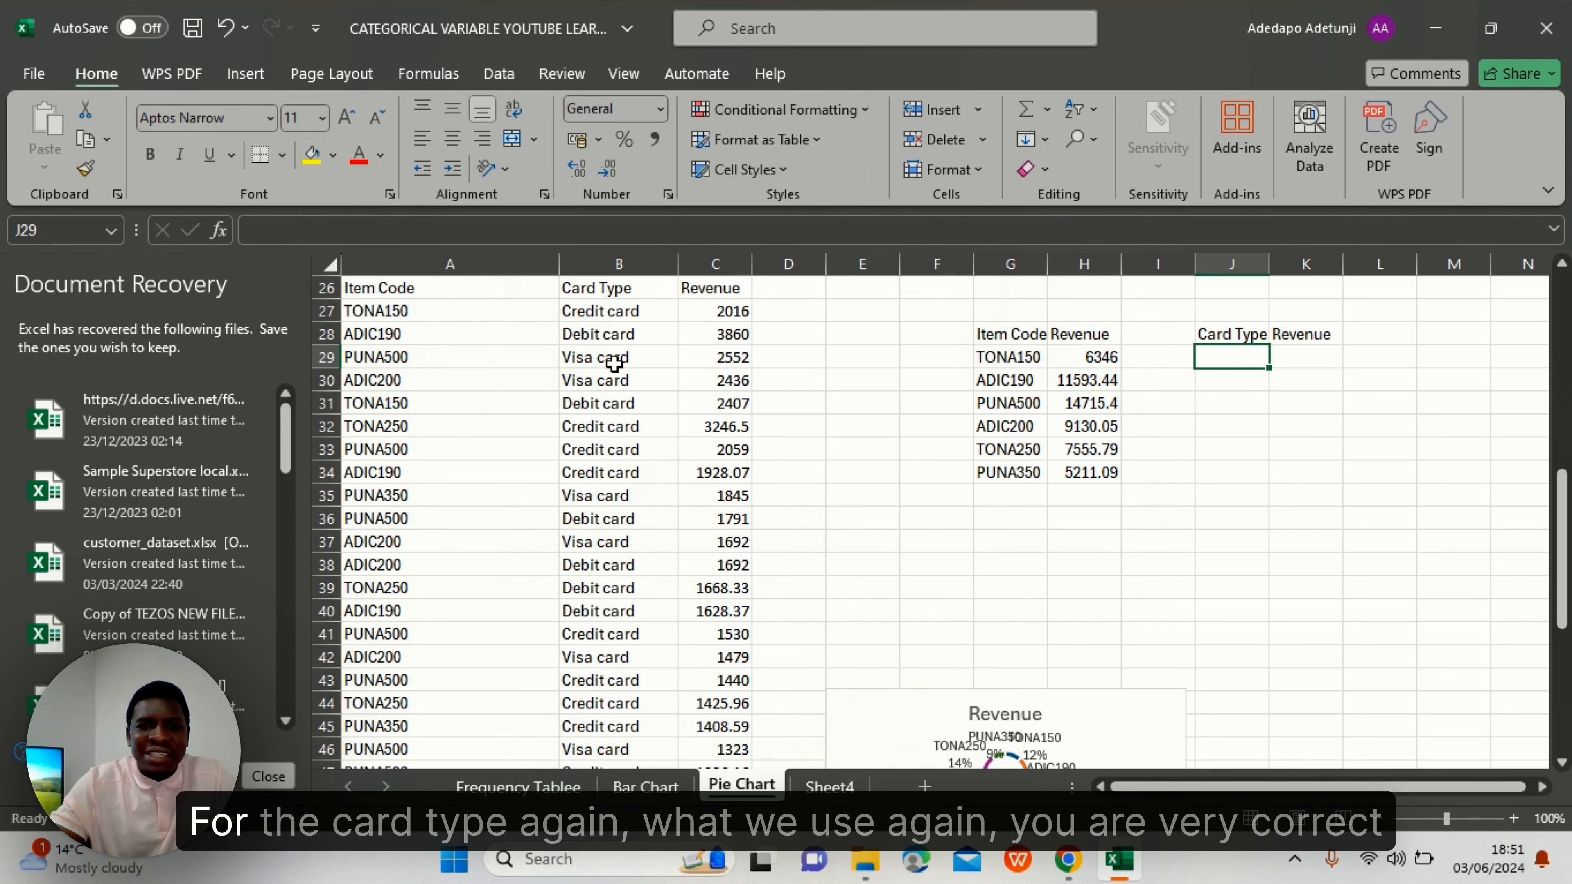
- Enter =UNIQUE(B27:B61) in J29 to list Credit, Debit and Visa card, then autofit column J
double_click(1231, 357)
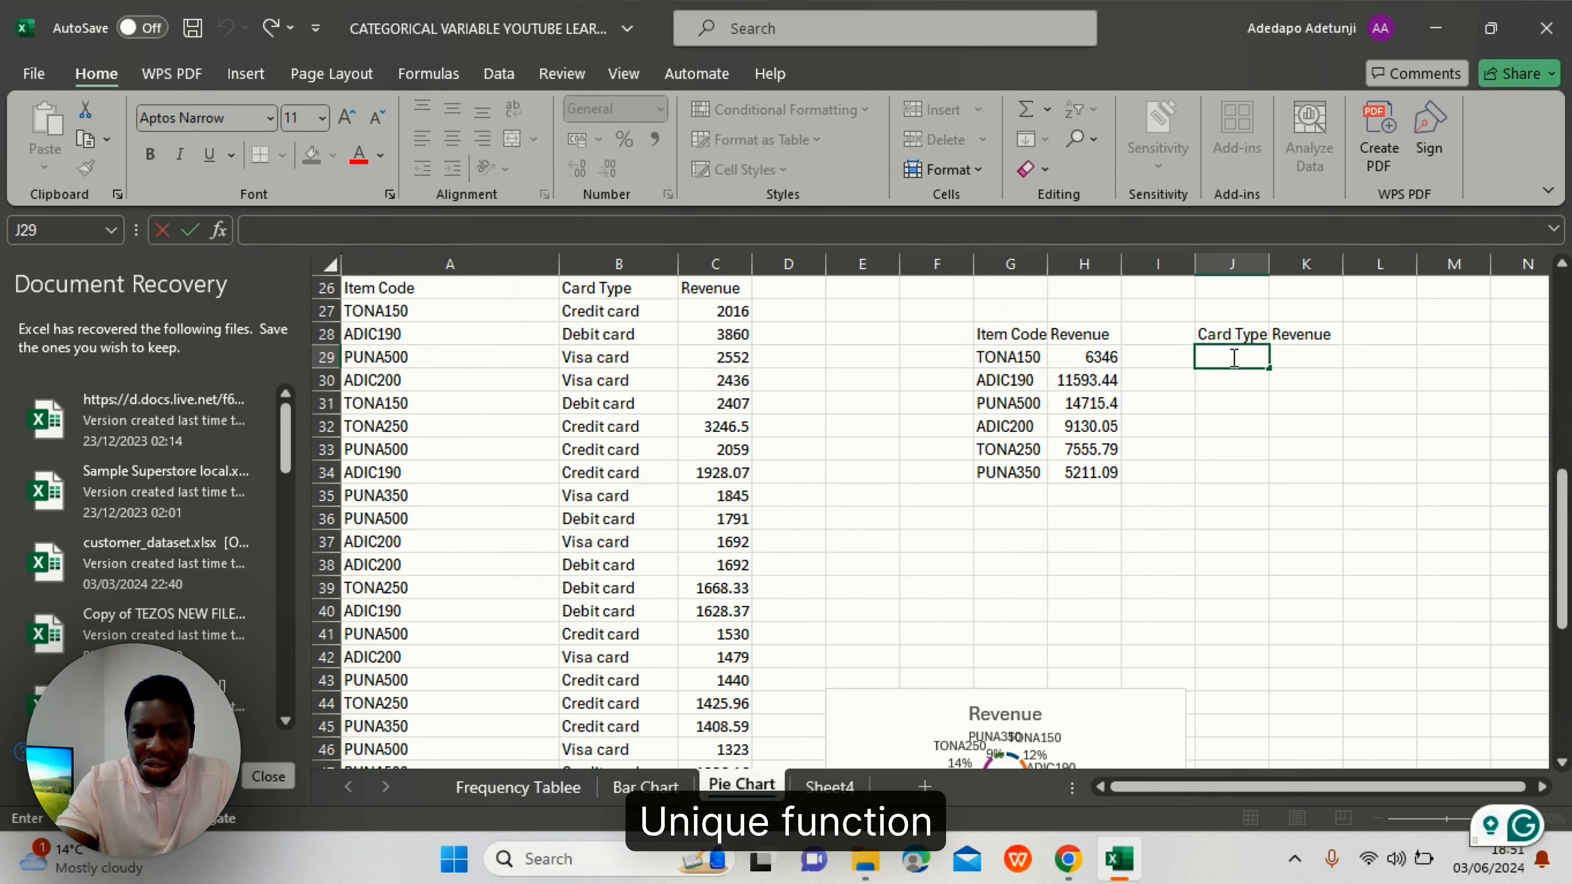
text(=uni)
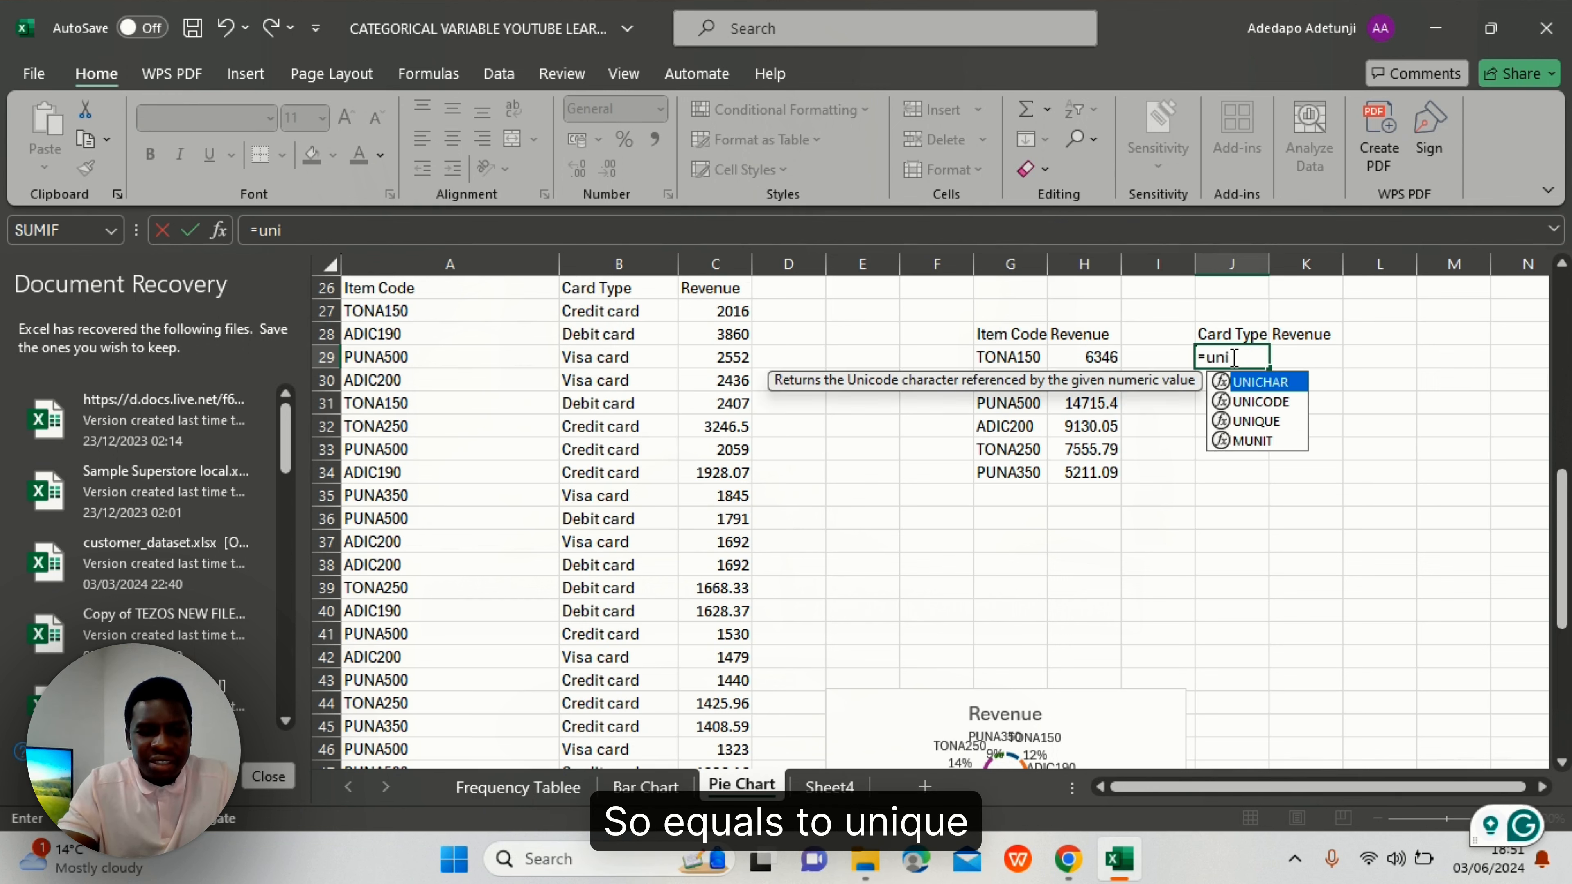
text(qu)
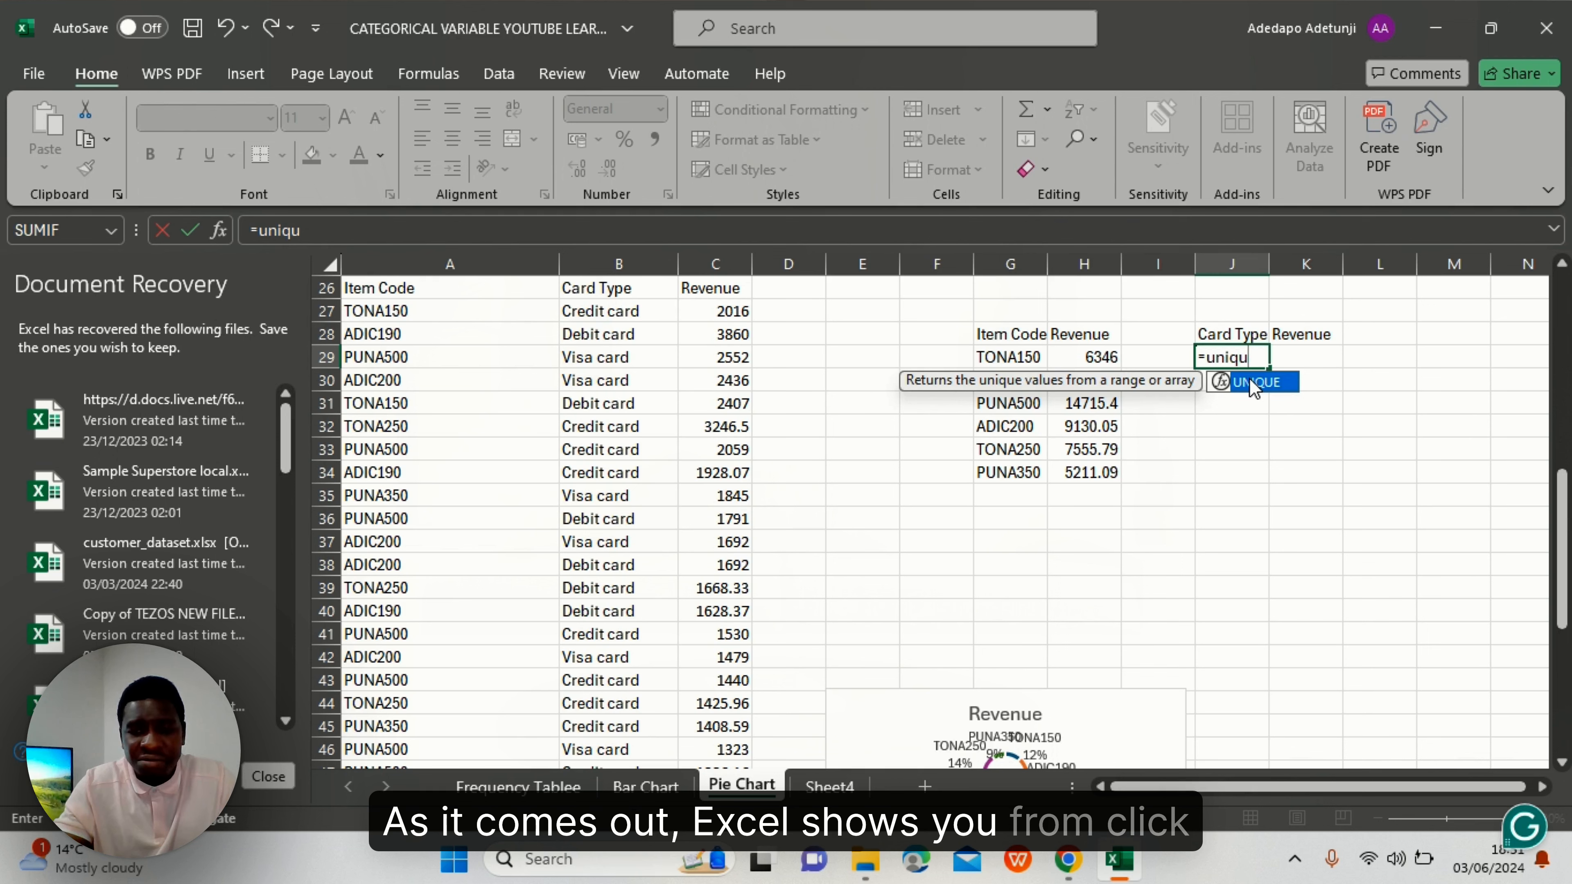
key(Tab)
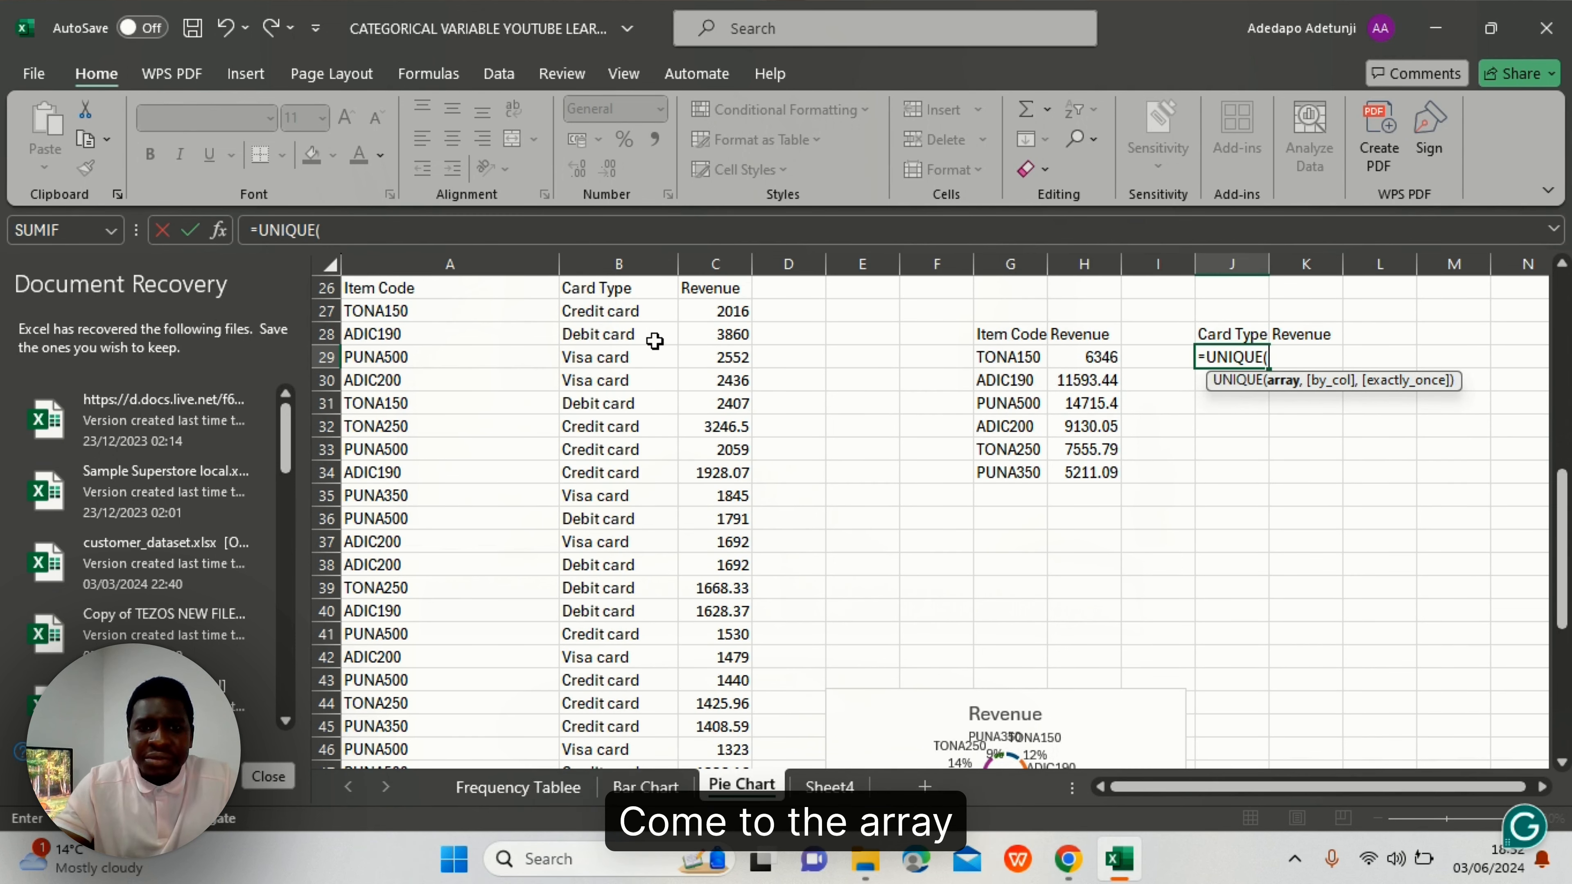
click(622, 310)
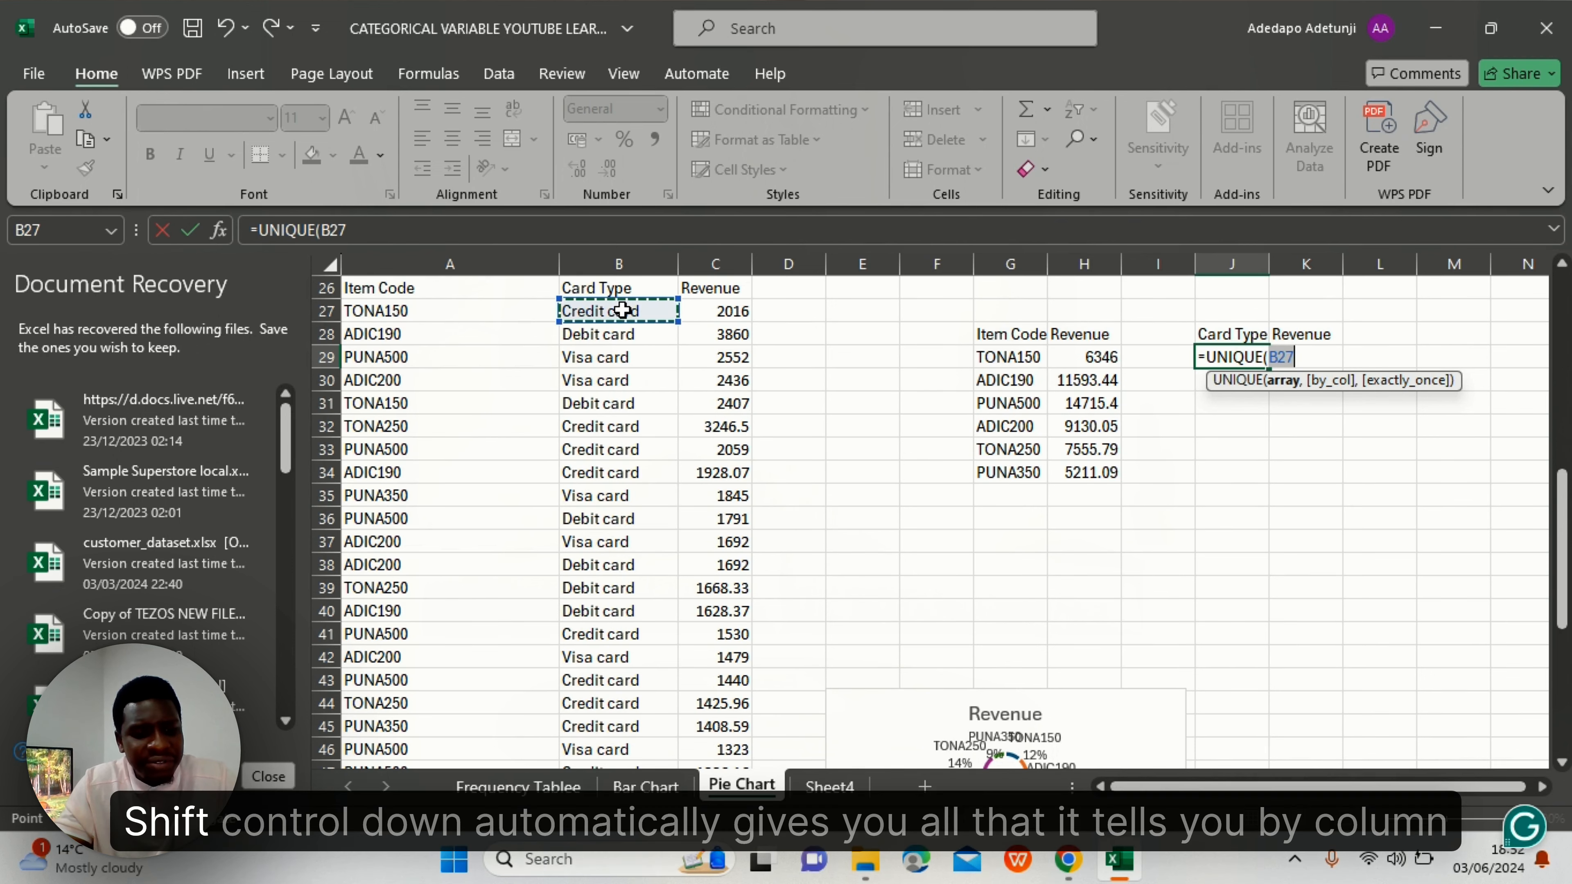
key(ctrl+shift+Down)
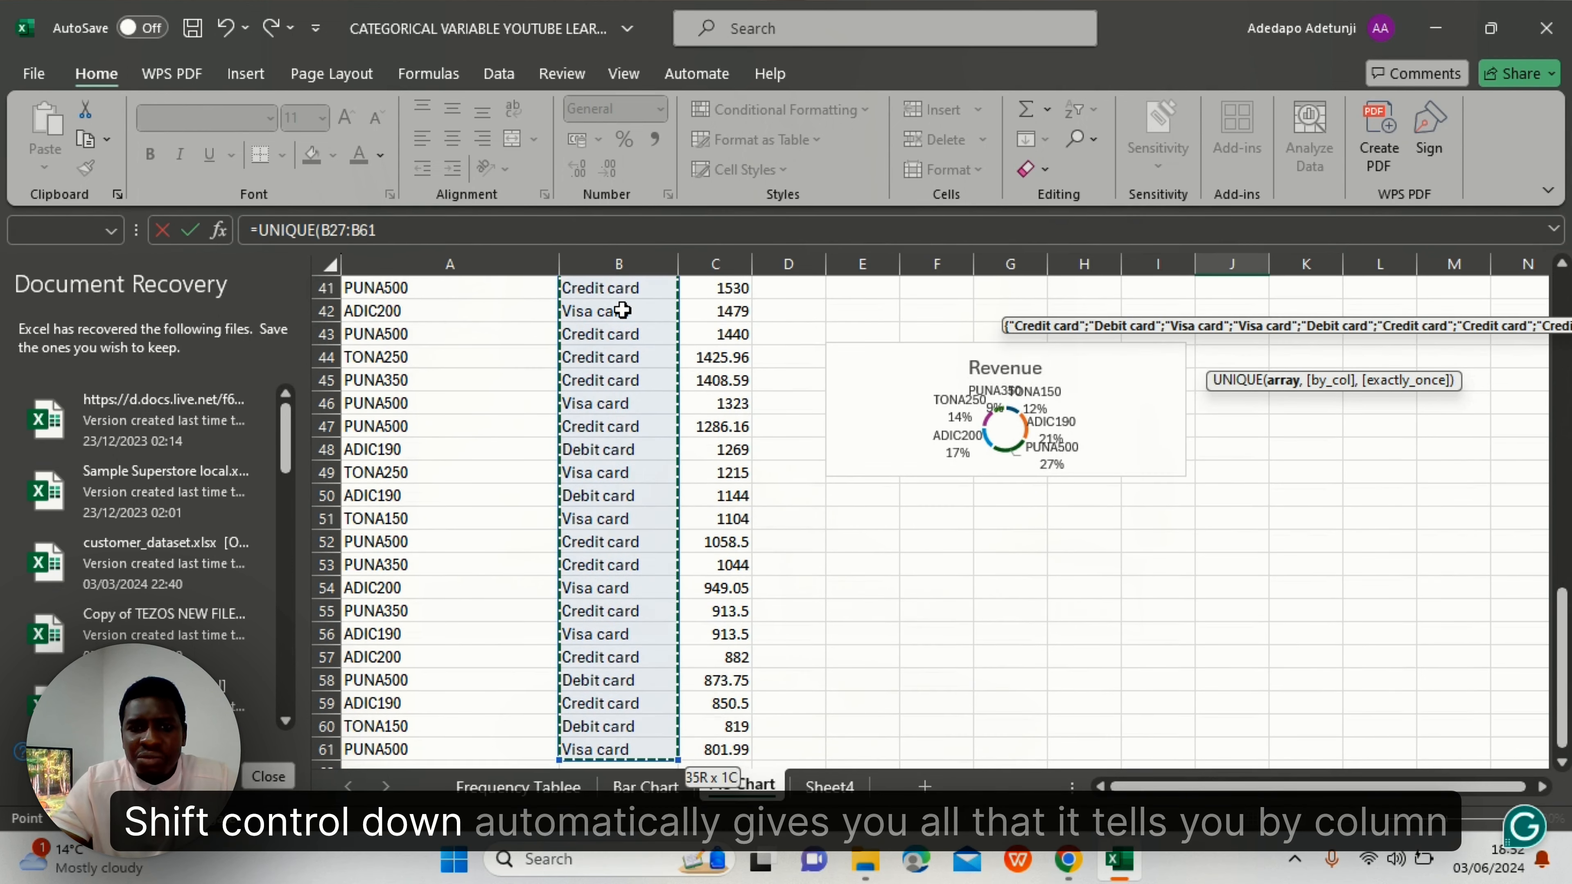
scroll(622, 310, up, 5)
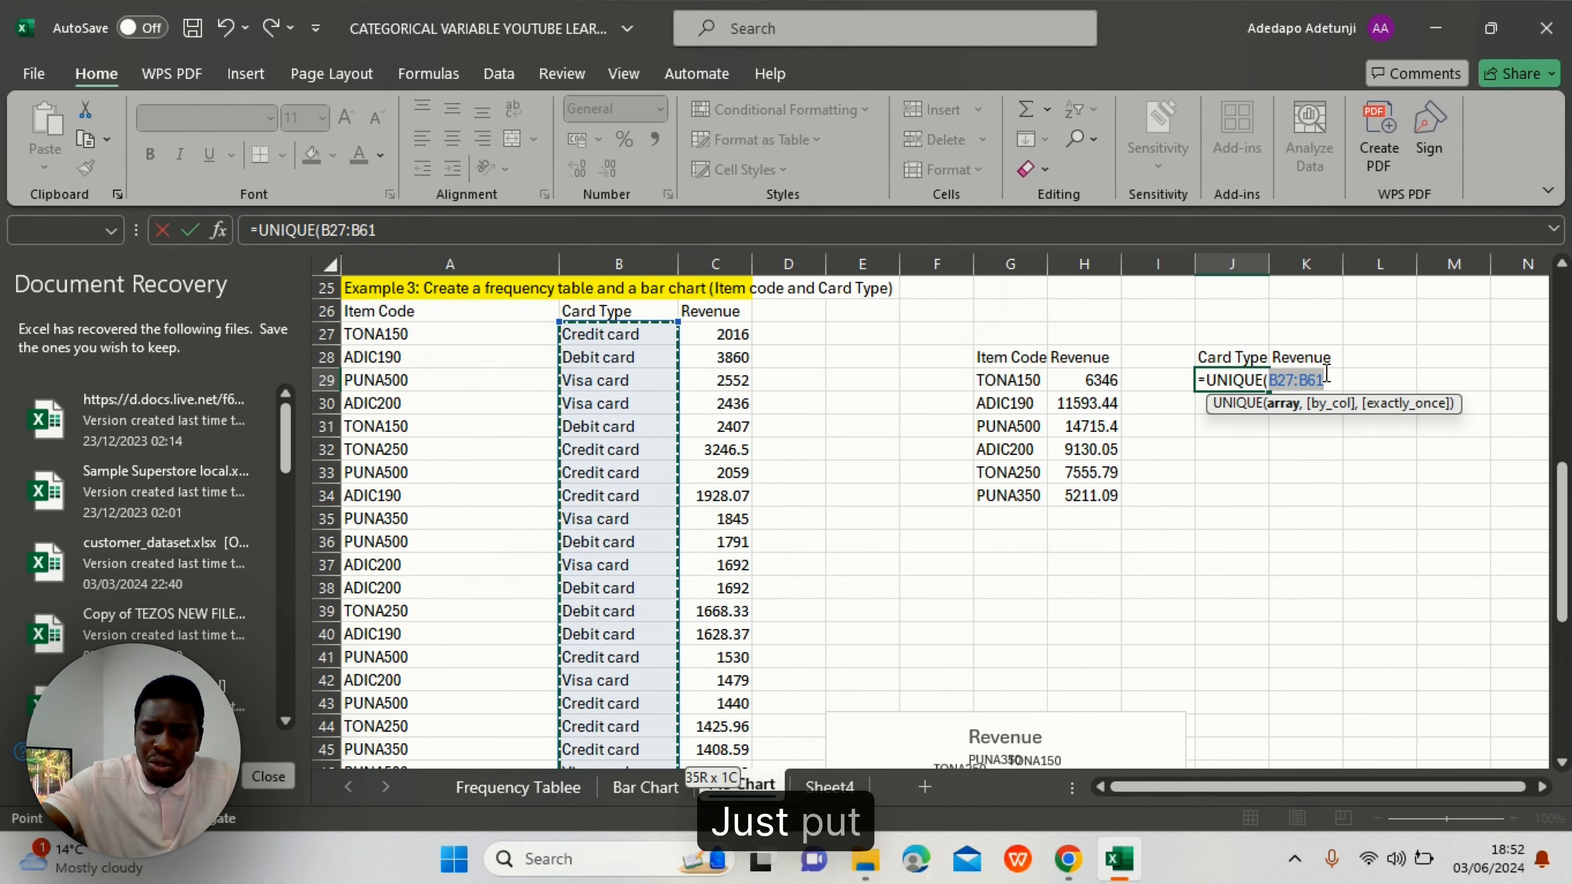
text())
key(Return)
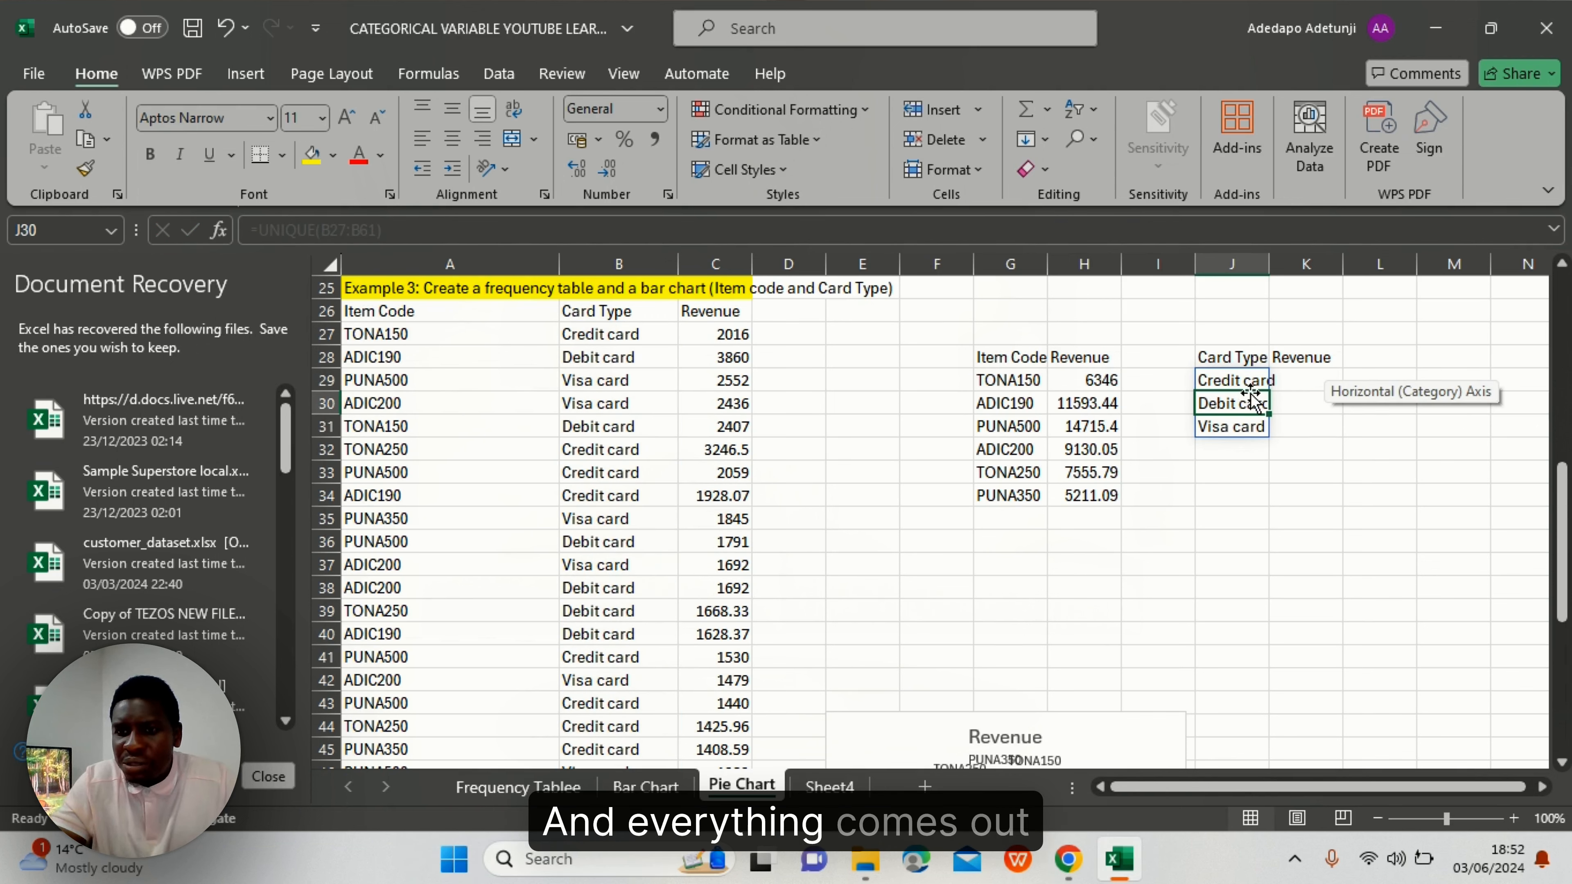
double_click(1269, 254)
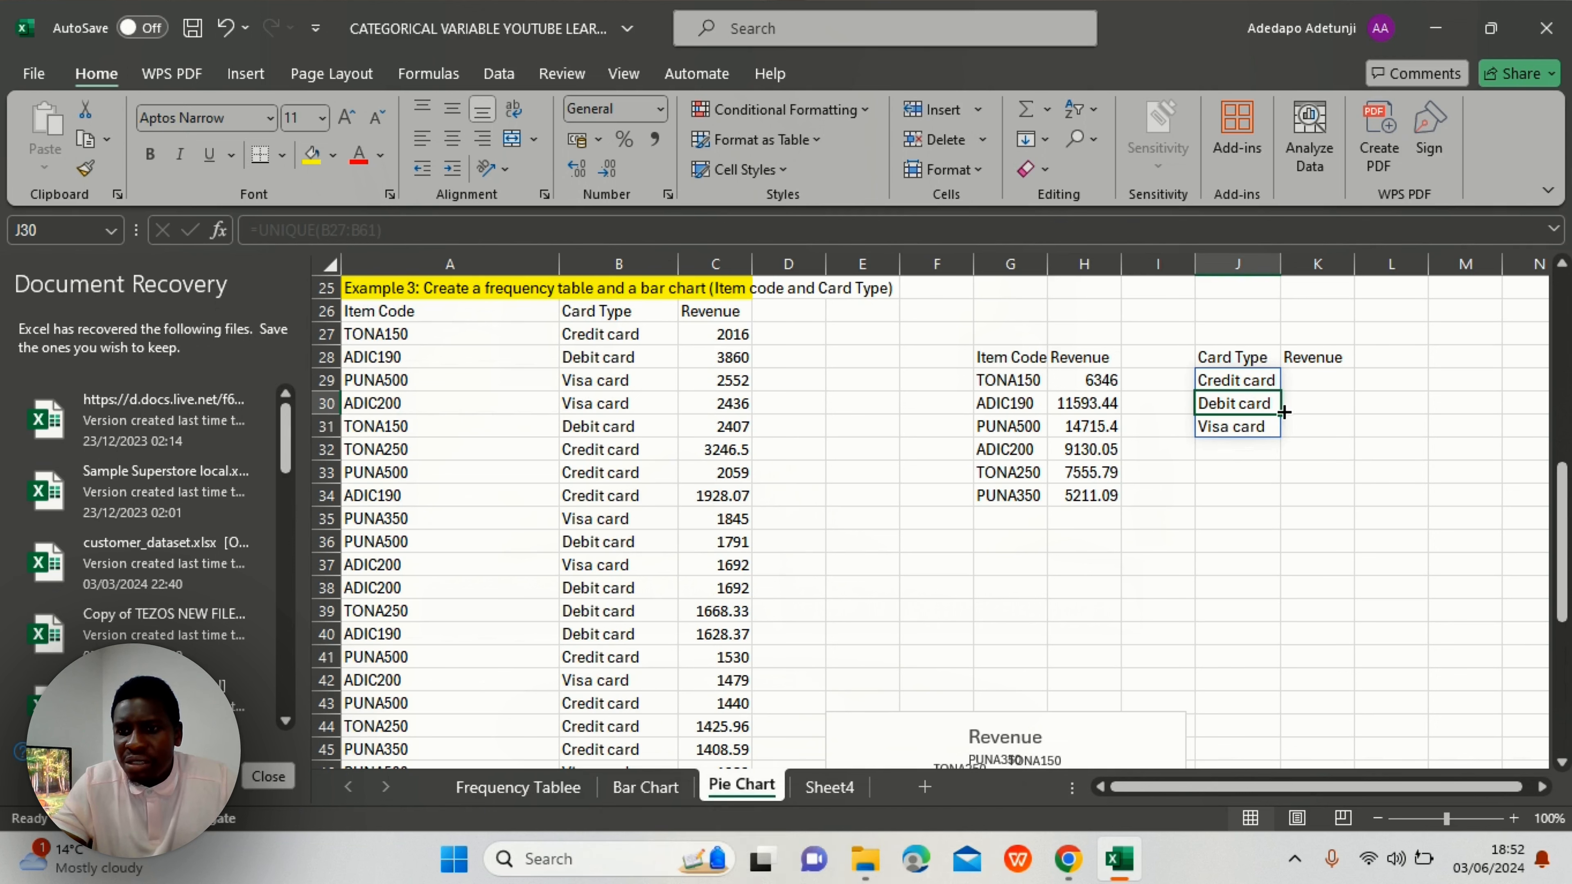
double_click(1312, 377)
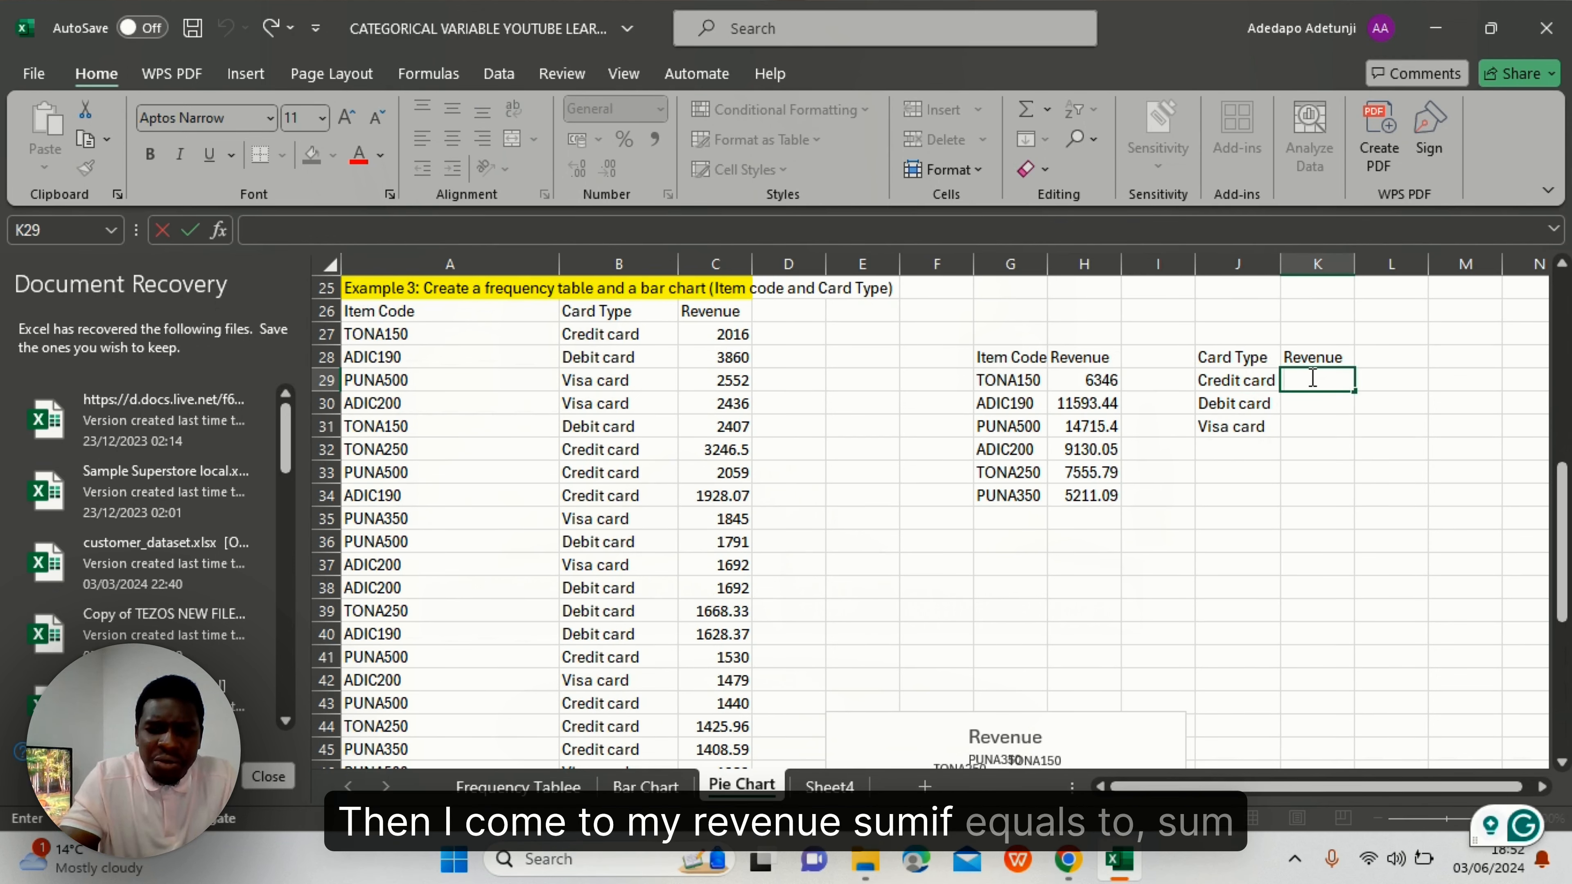
- Start a SUMIF in K29 with range B27:B61 and criteria J29
text(=)
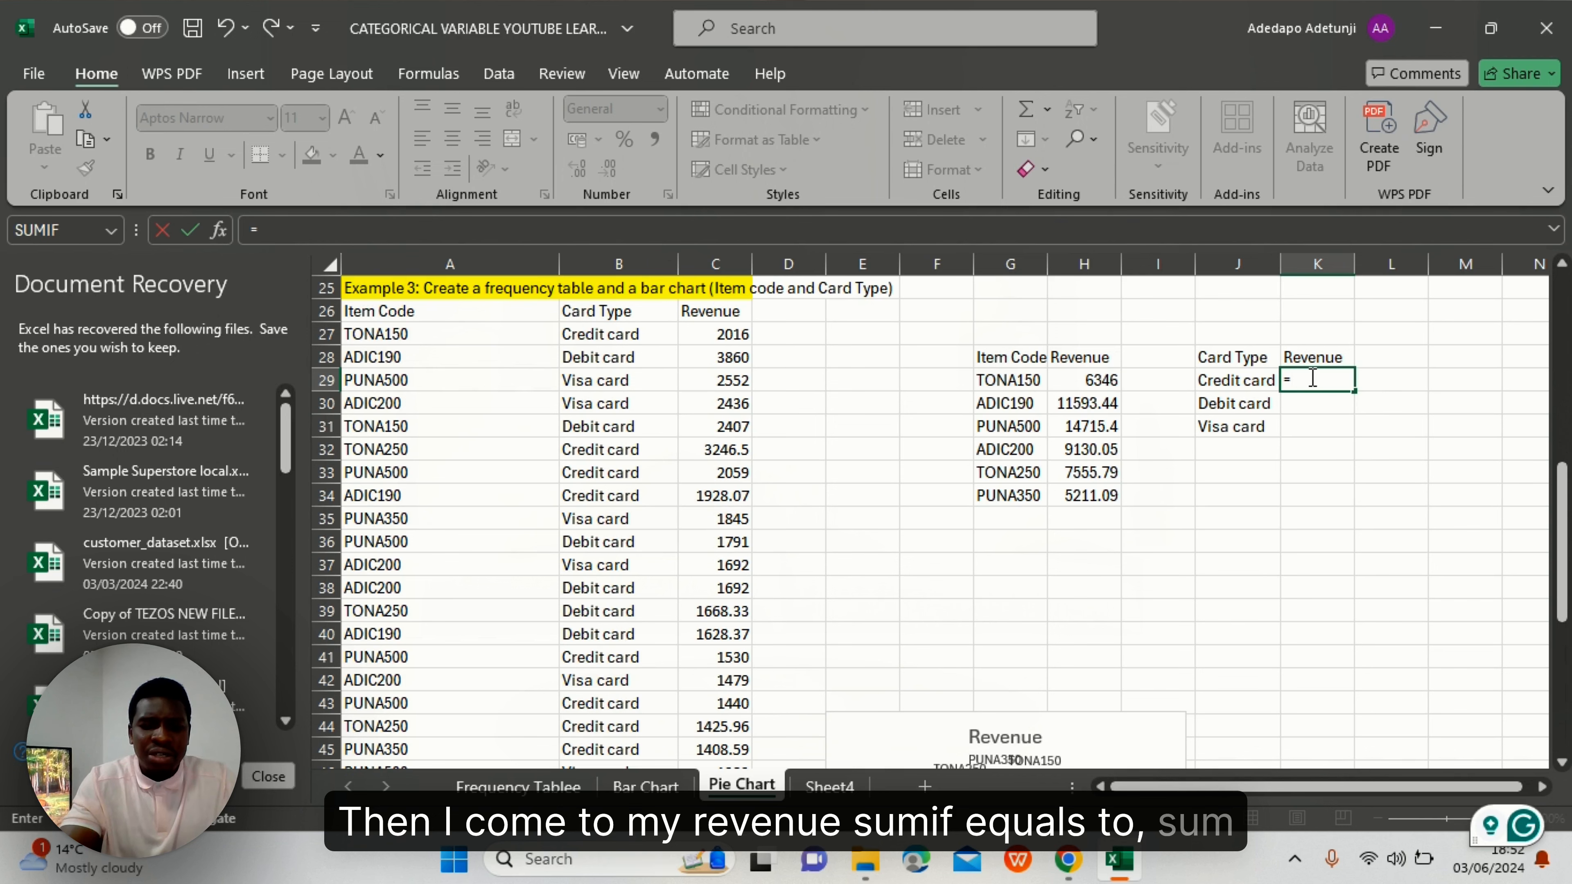
text(SUMIF)
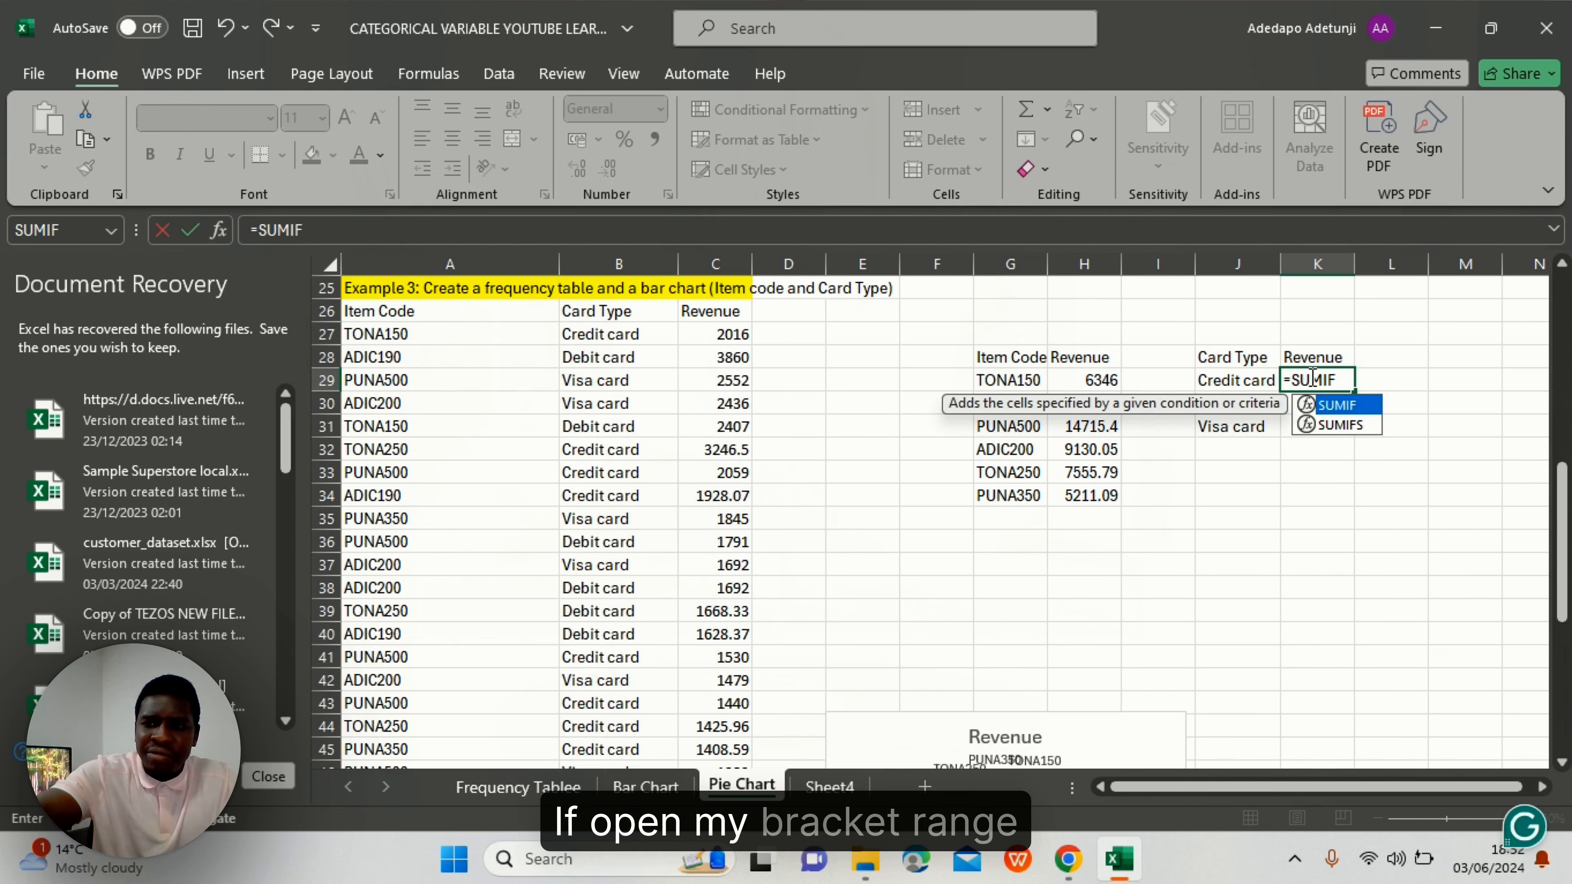
text(()
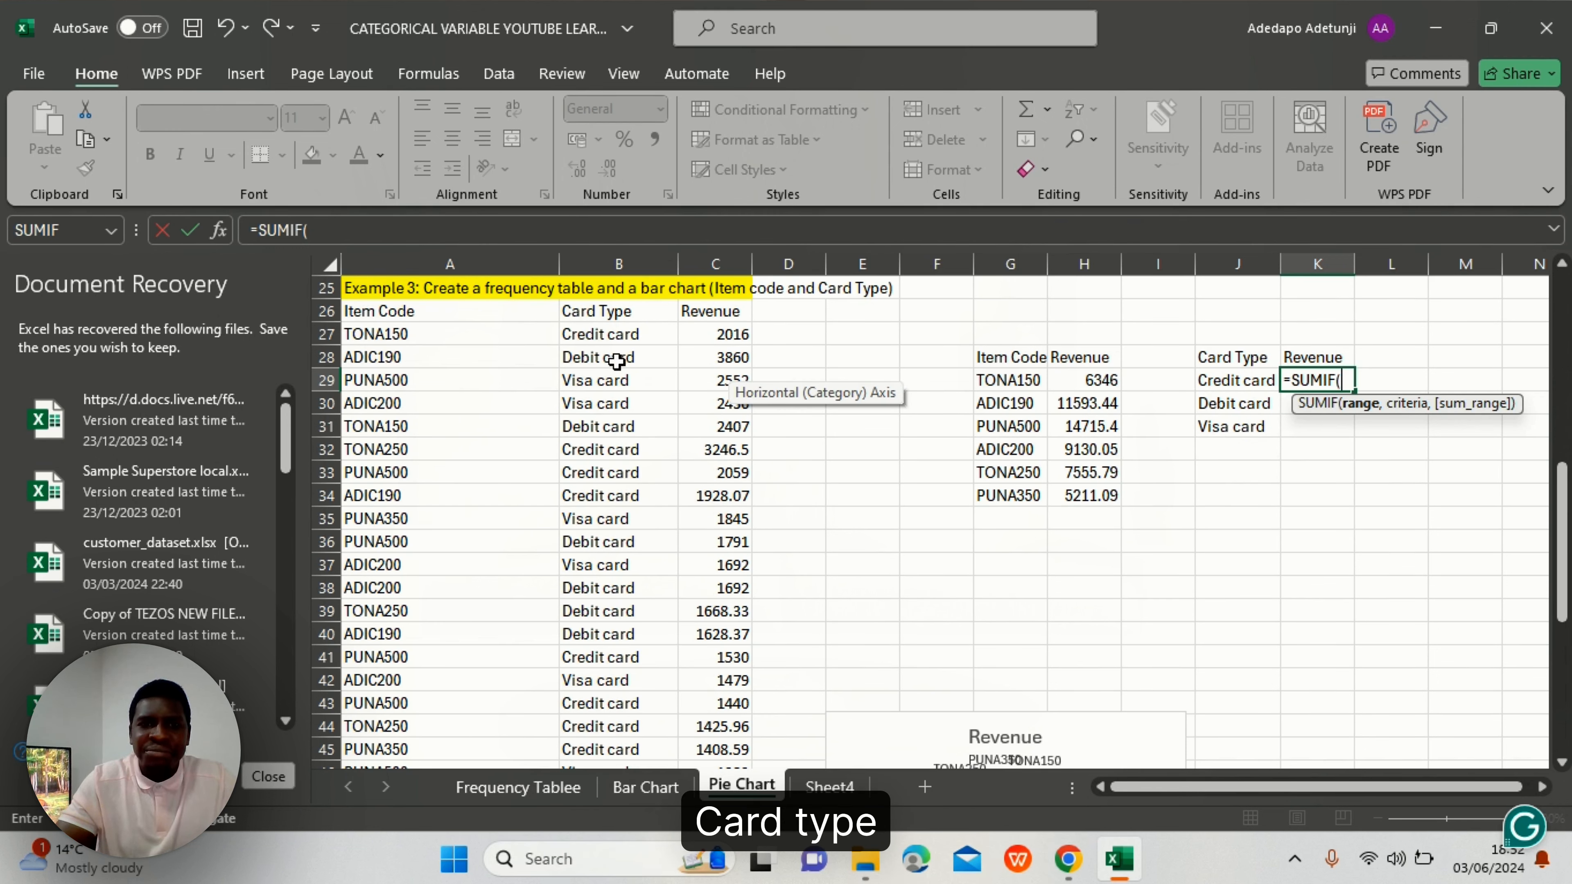
click(606, 335)
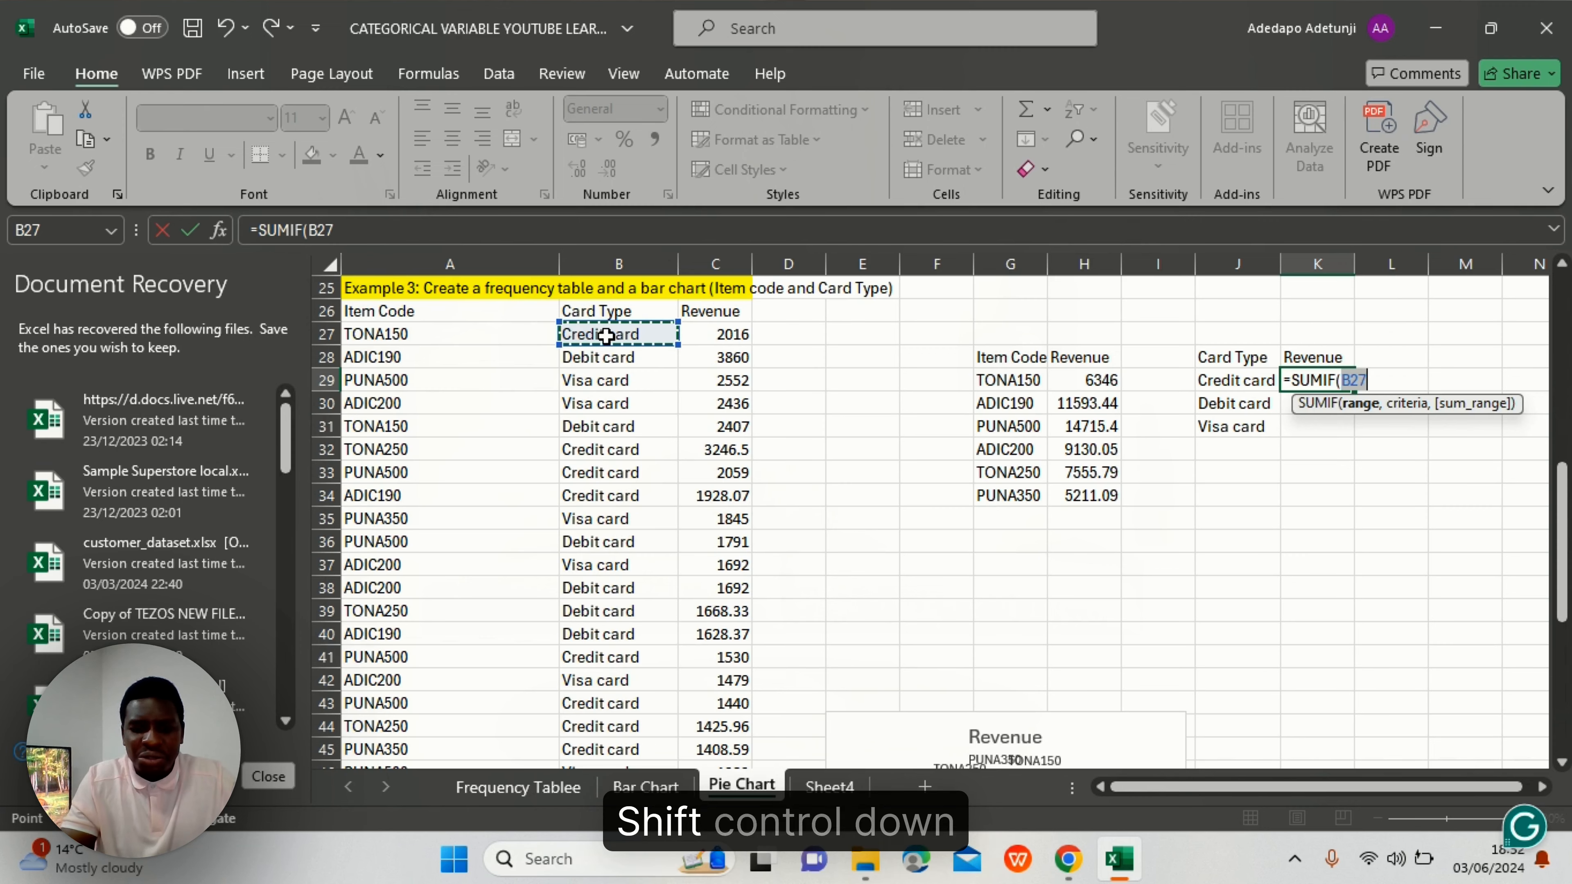
key(ctrl+shift+Down)
scroll(606, 334, up, 5)
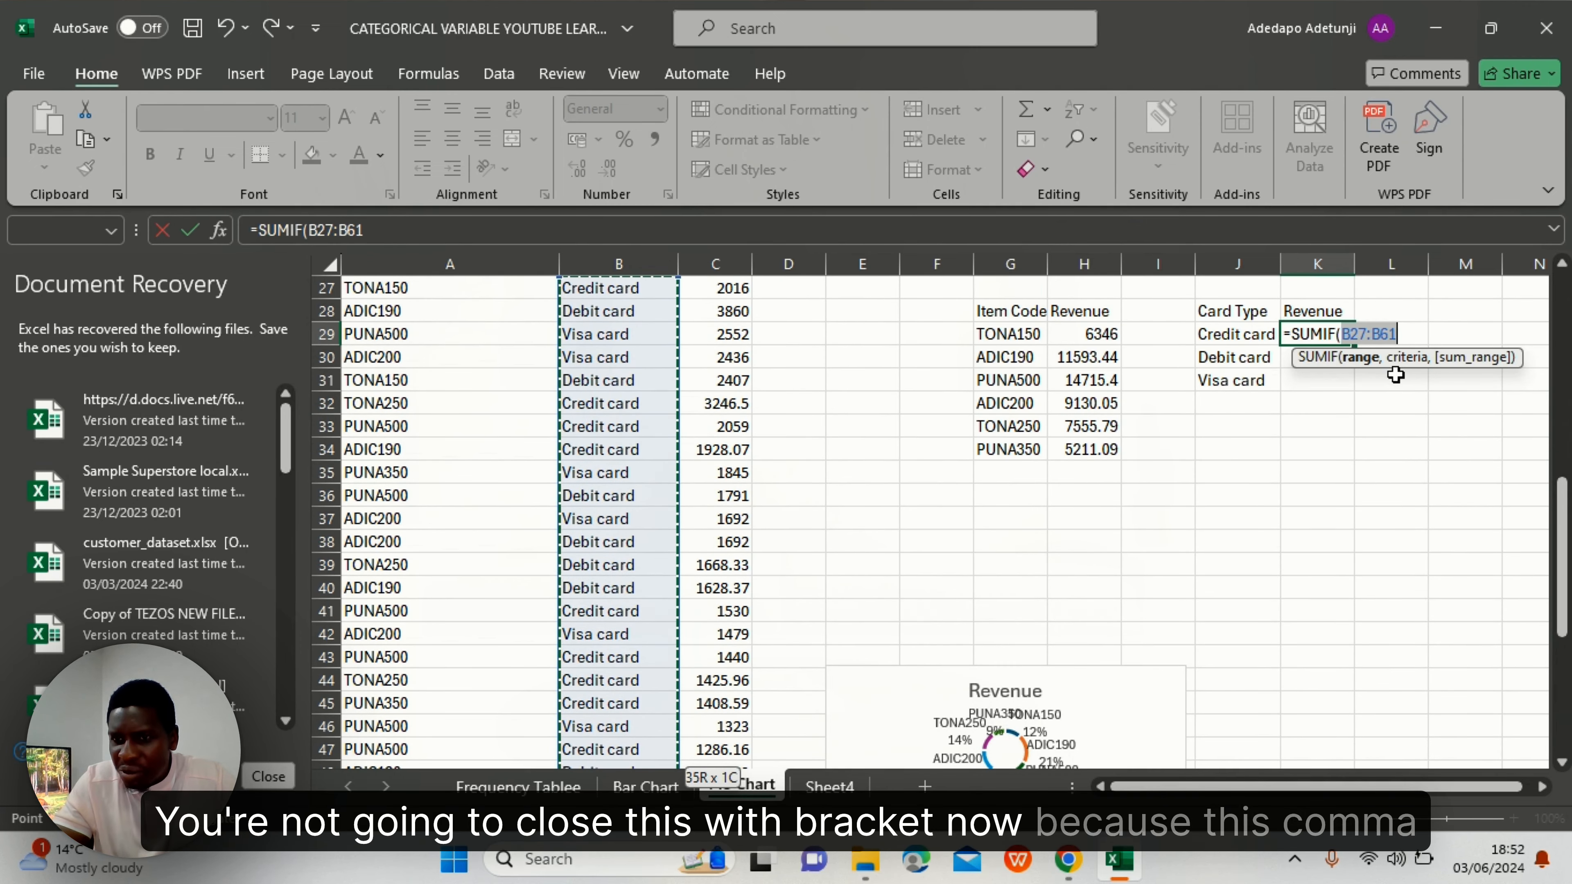
text(,)
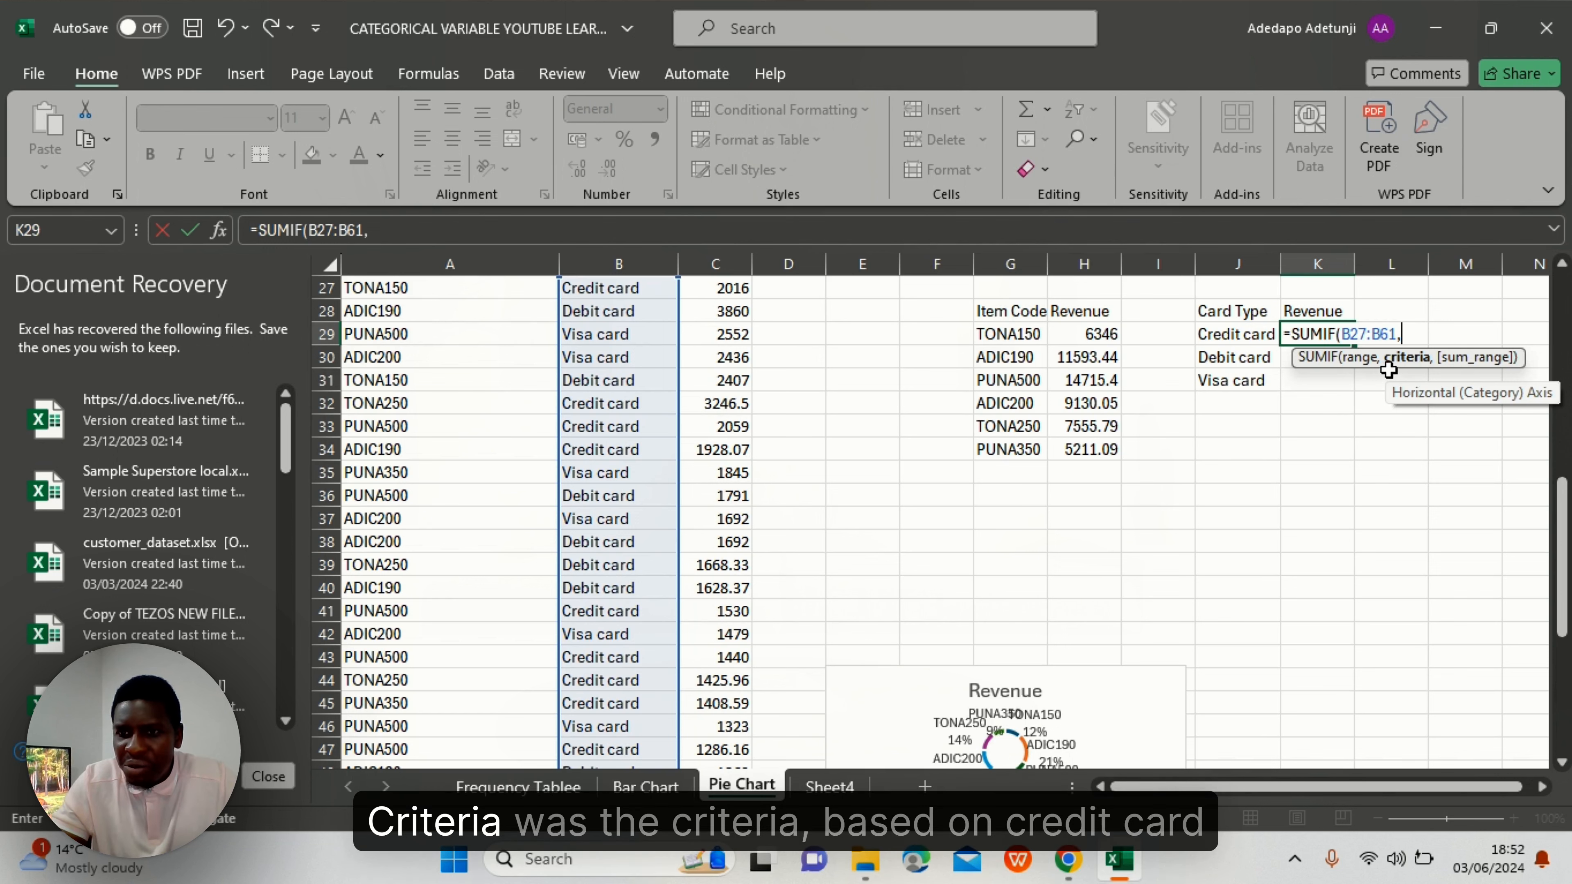
click(1238, 339)
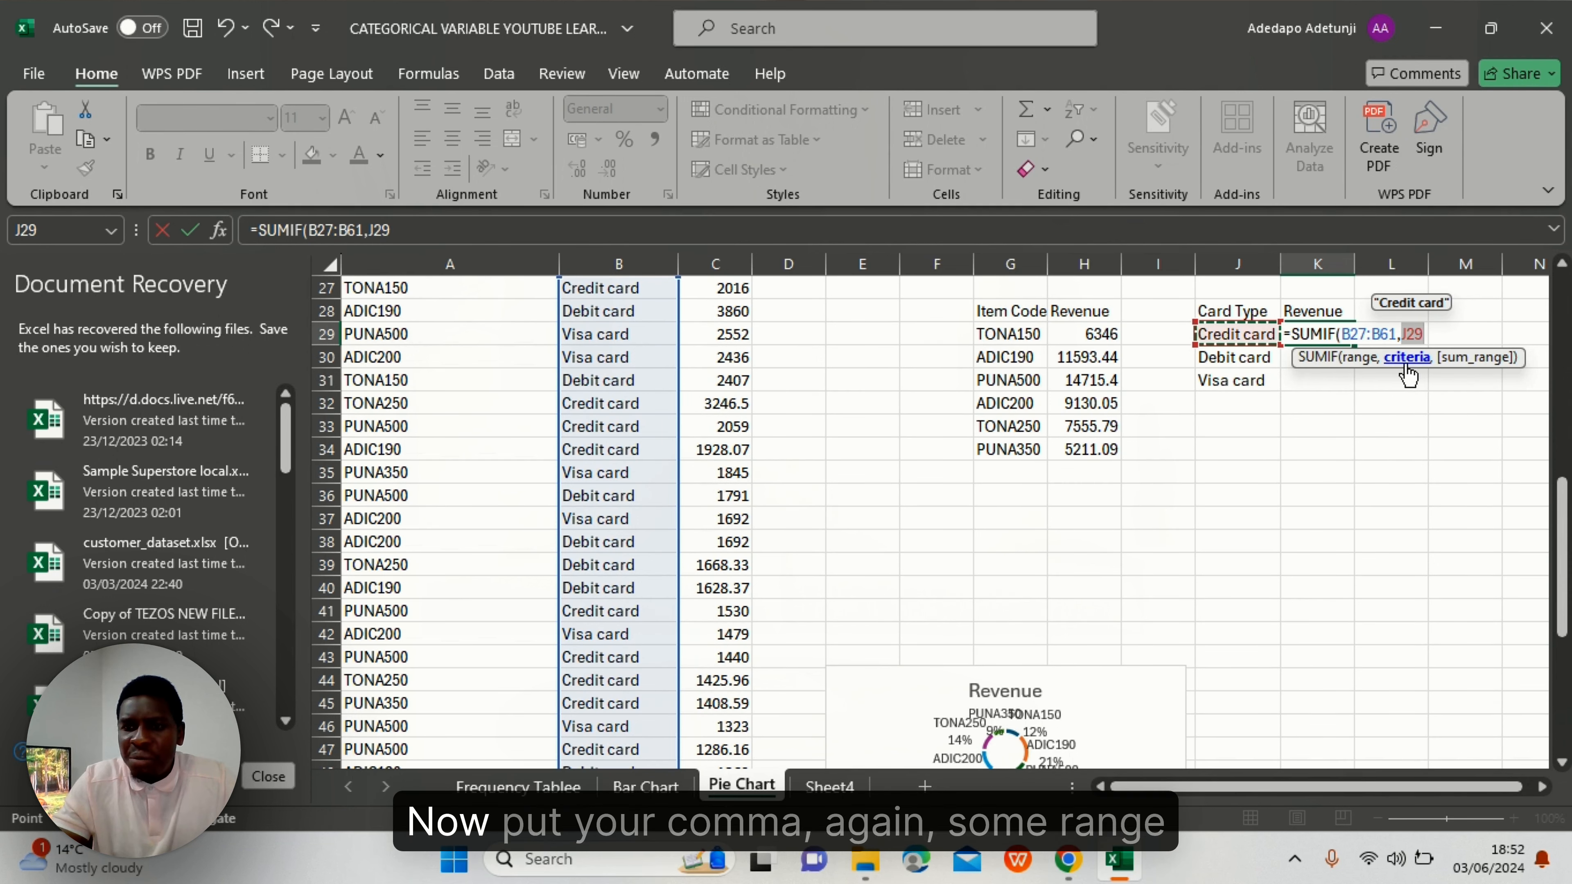
text(,)
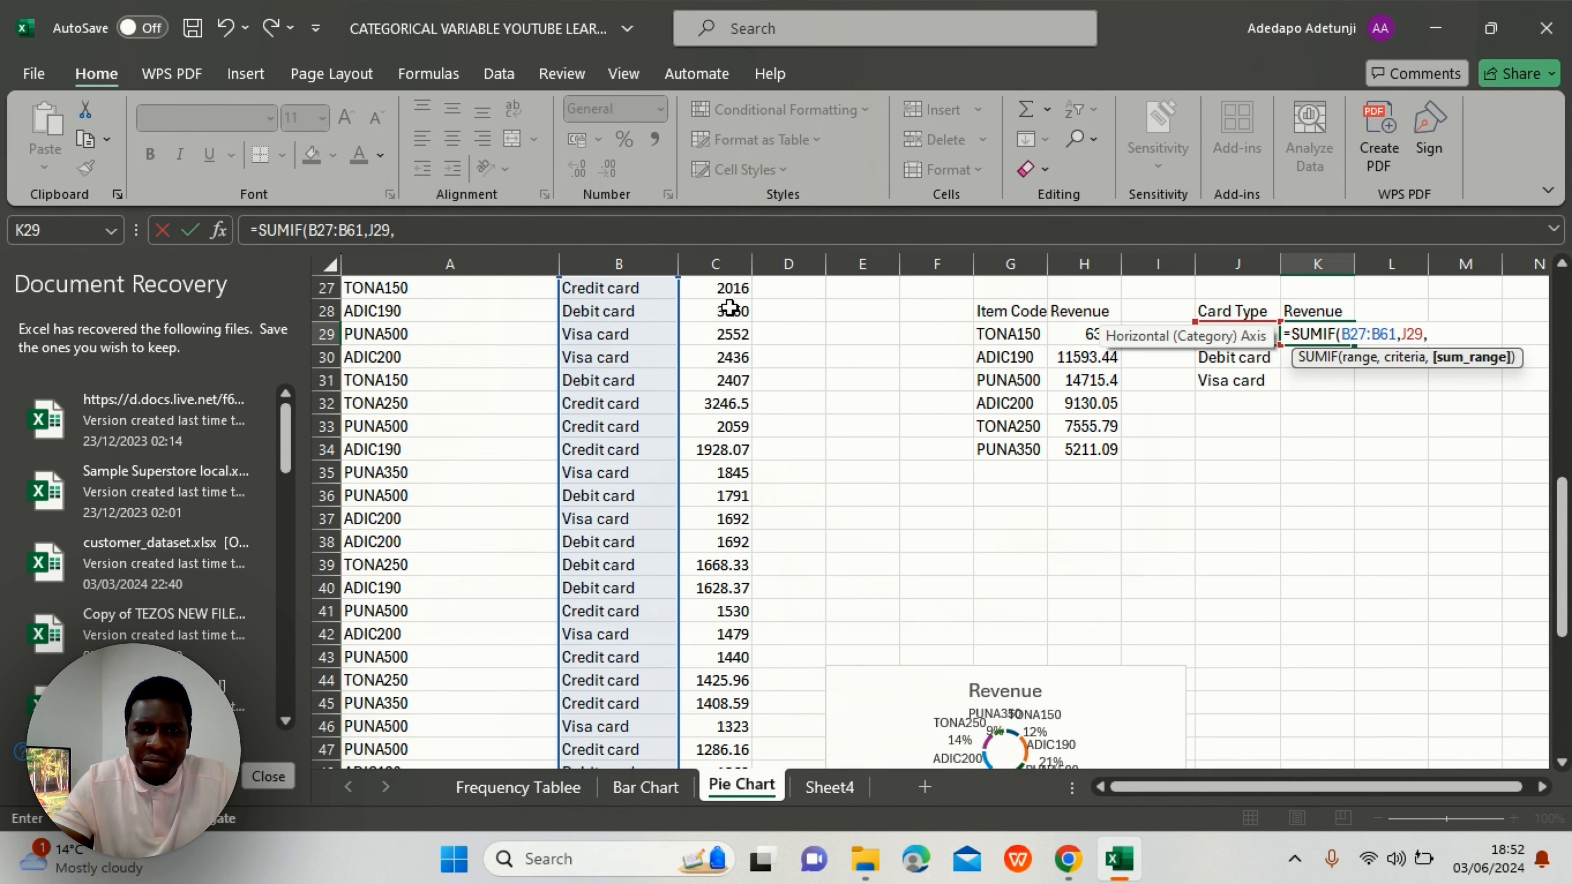
- Finish the SUMIF with sum range C27:C61 and fill it down to K31
scroll(734, 326, up, 2)
click(724, 379)
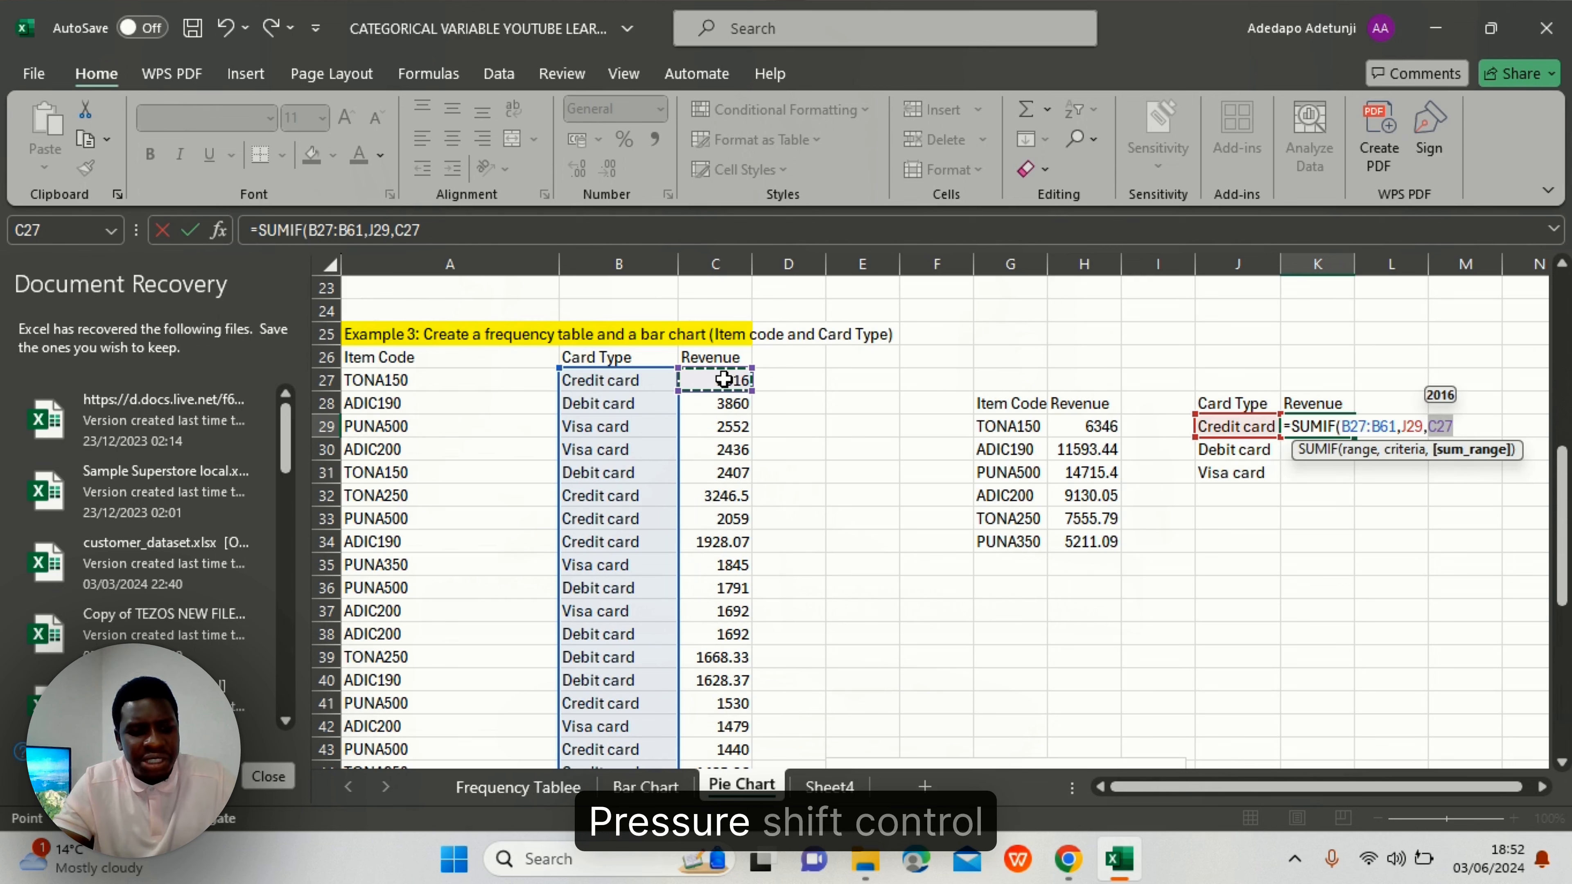
key(ctrl+shift+Down)
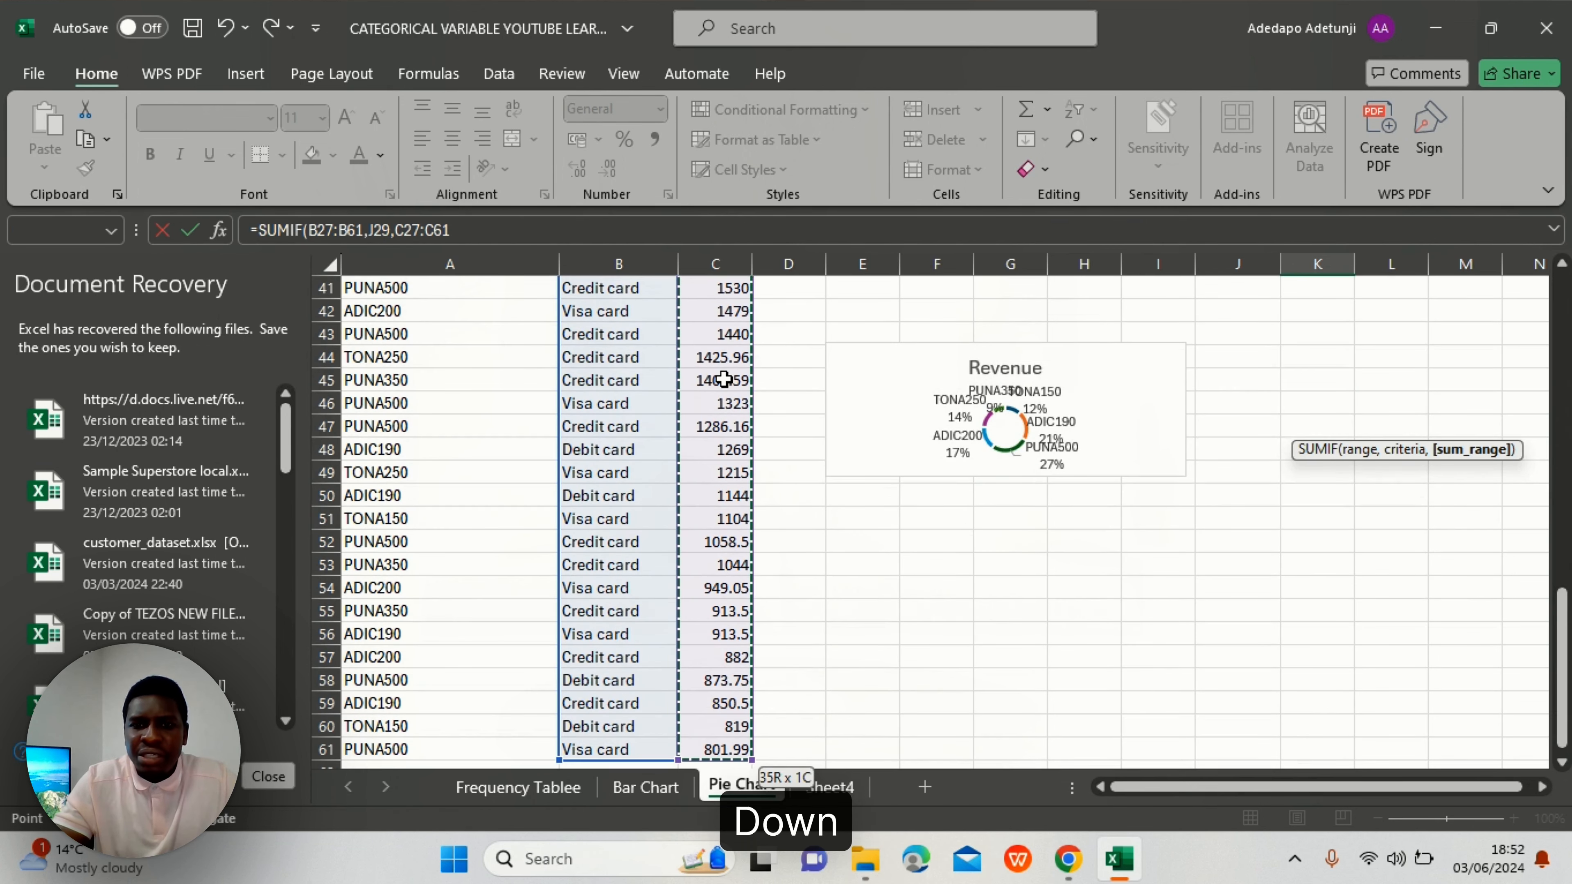
scroll(724, 379, up, 5)
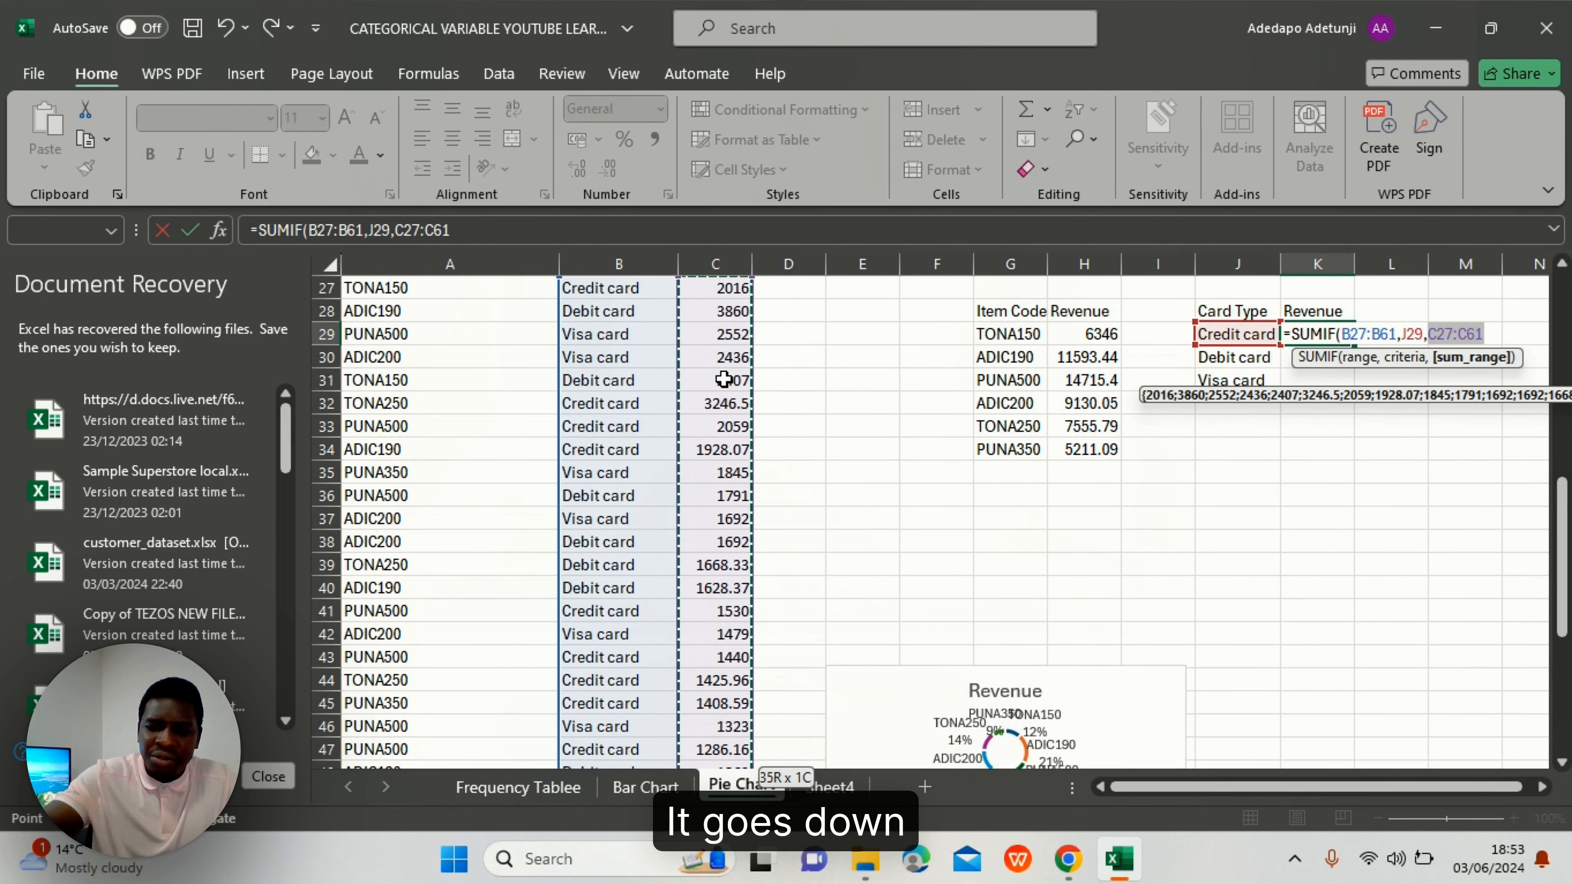
text())
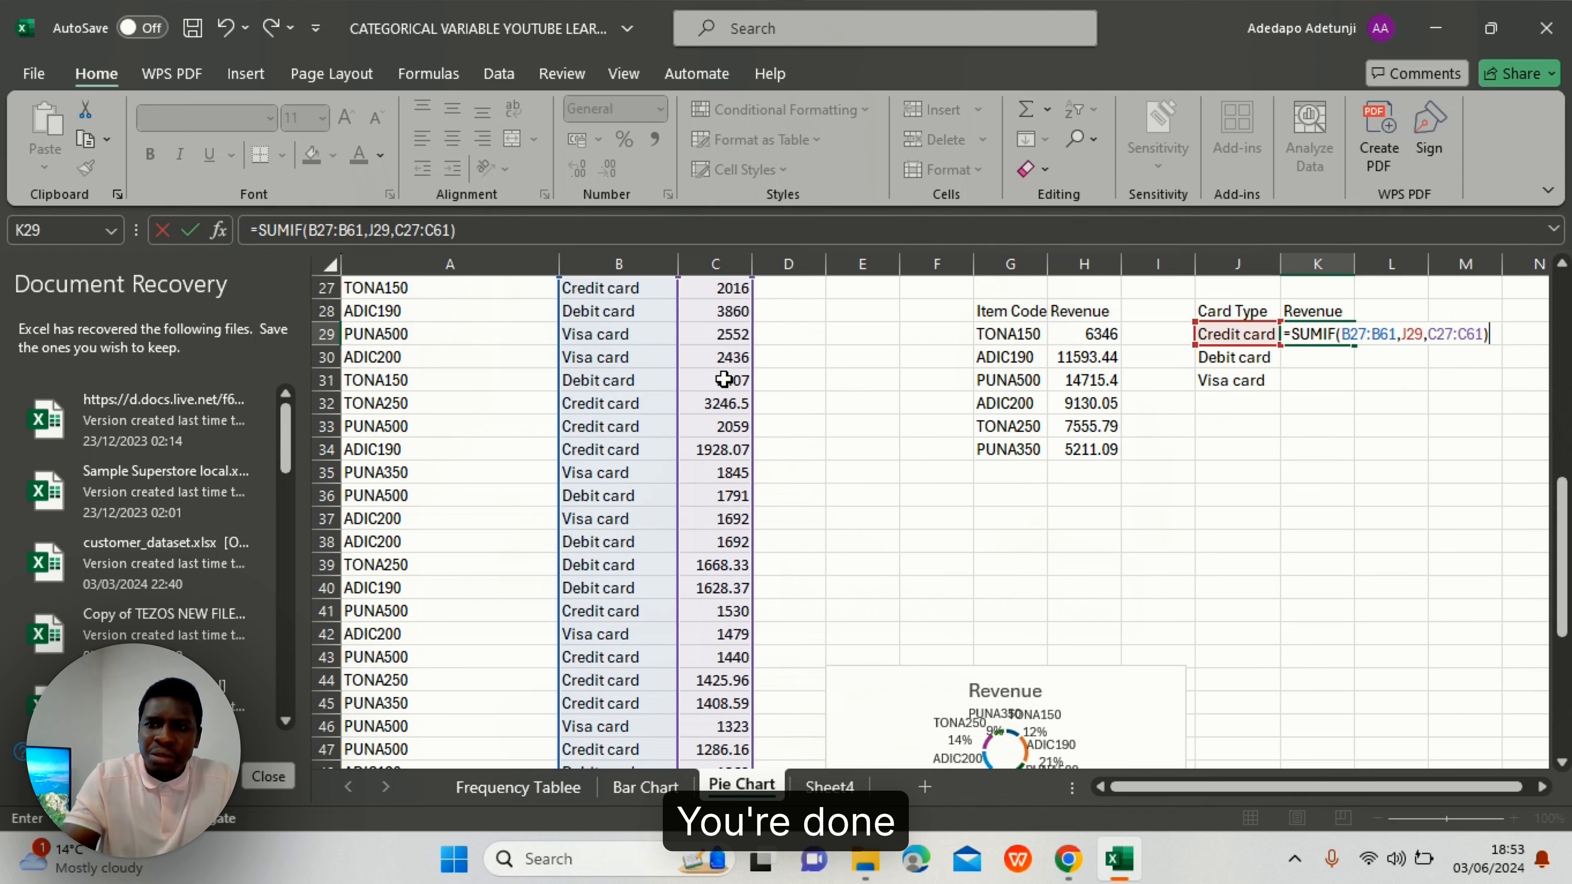
key(Return)
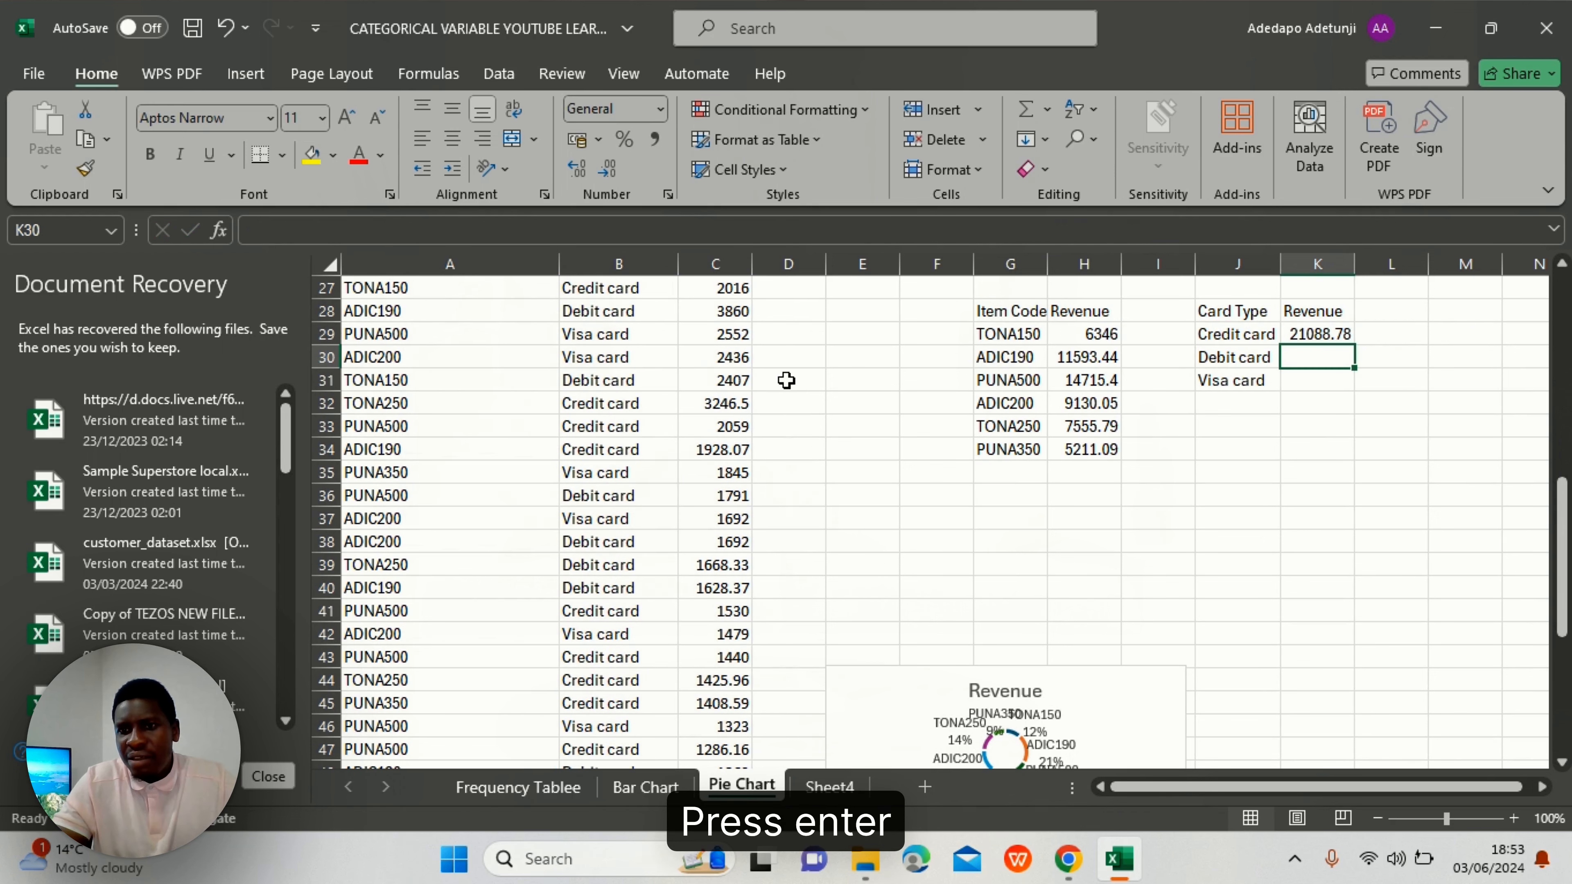
click(1307, 335)
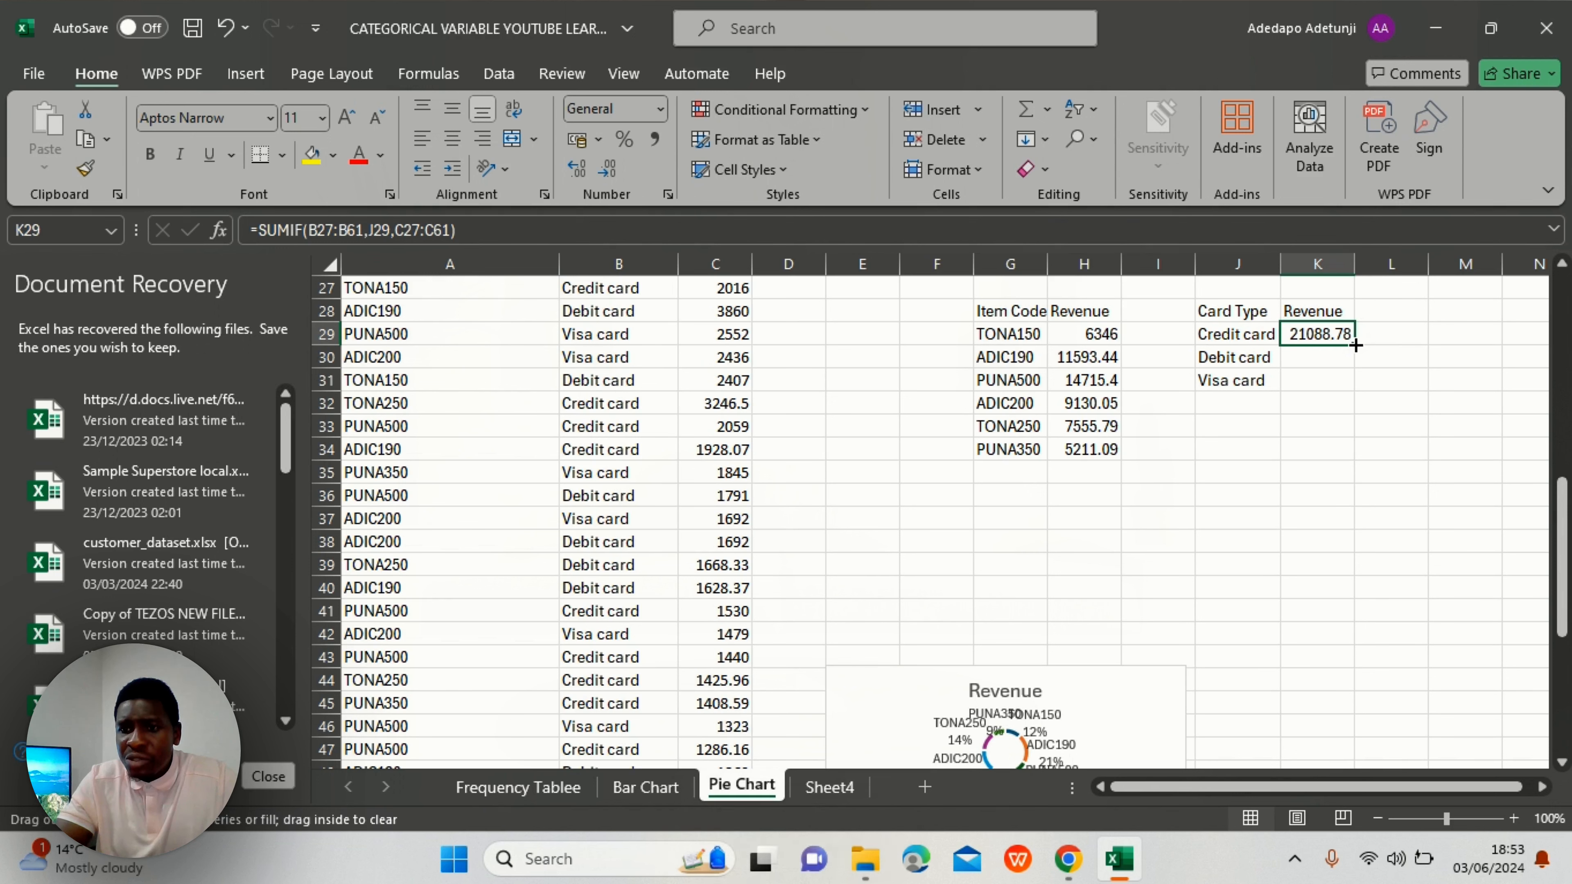
drag(1353, 369, 1358, 394)
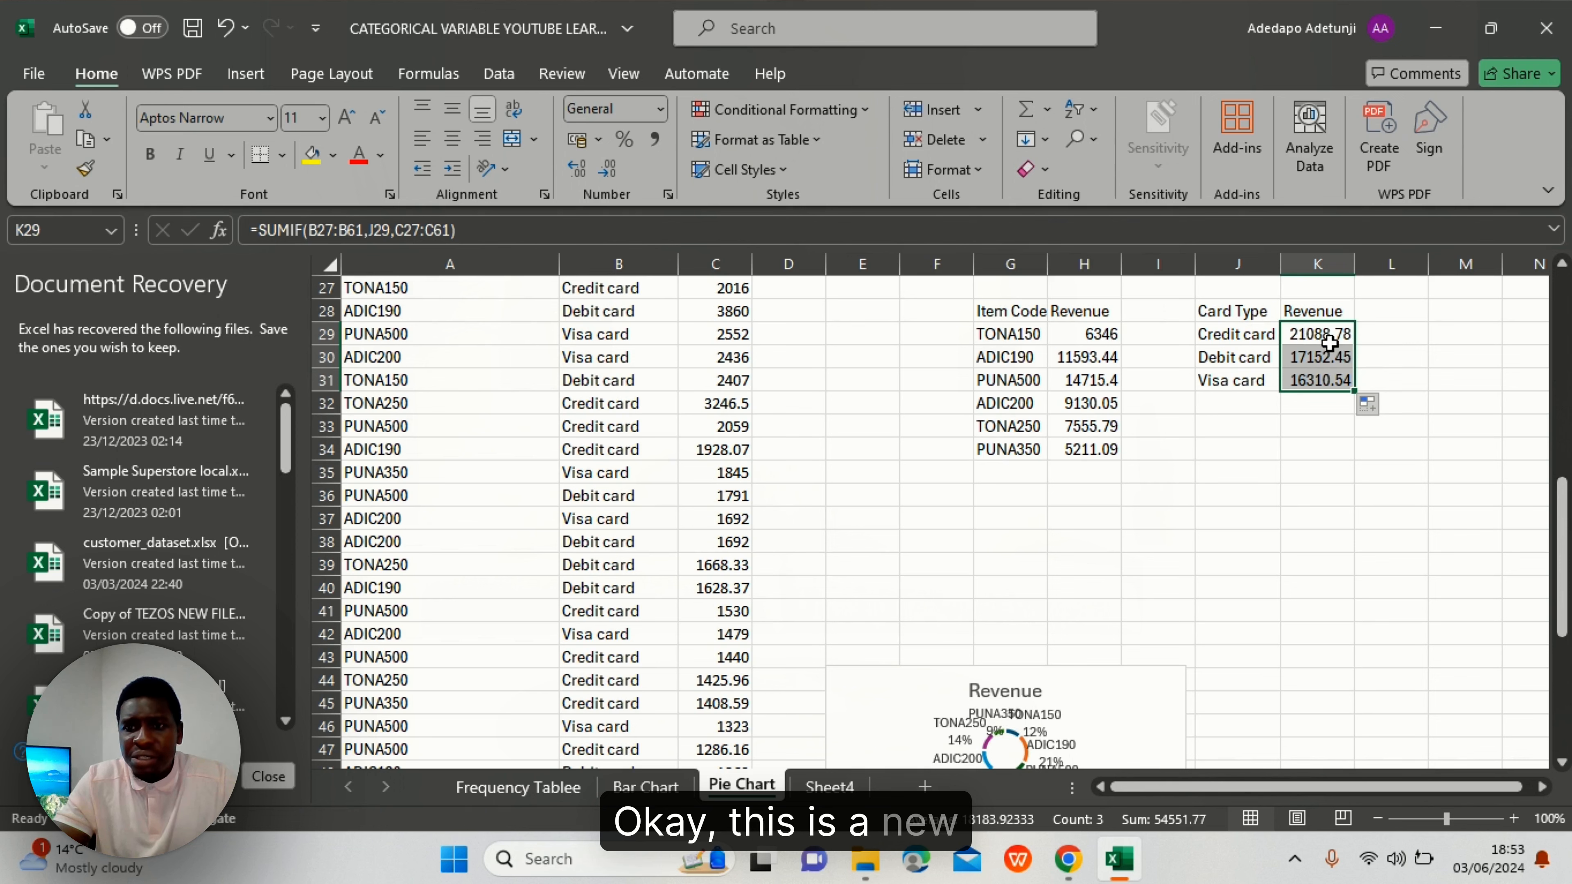
- Give the card-type revenue totals thousands separators and no decimals (21,089, 17,152, 16,311)
click(656, 139)
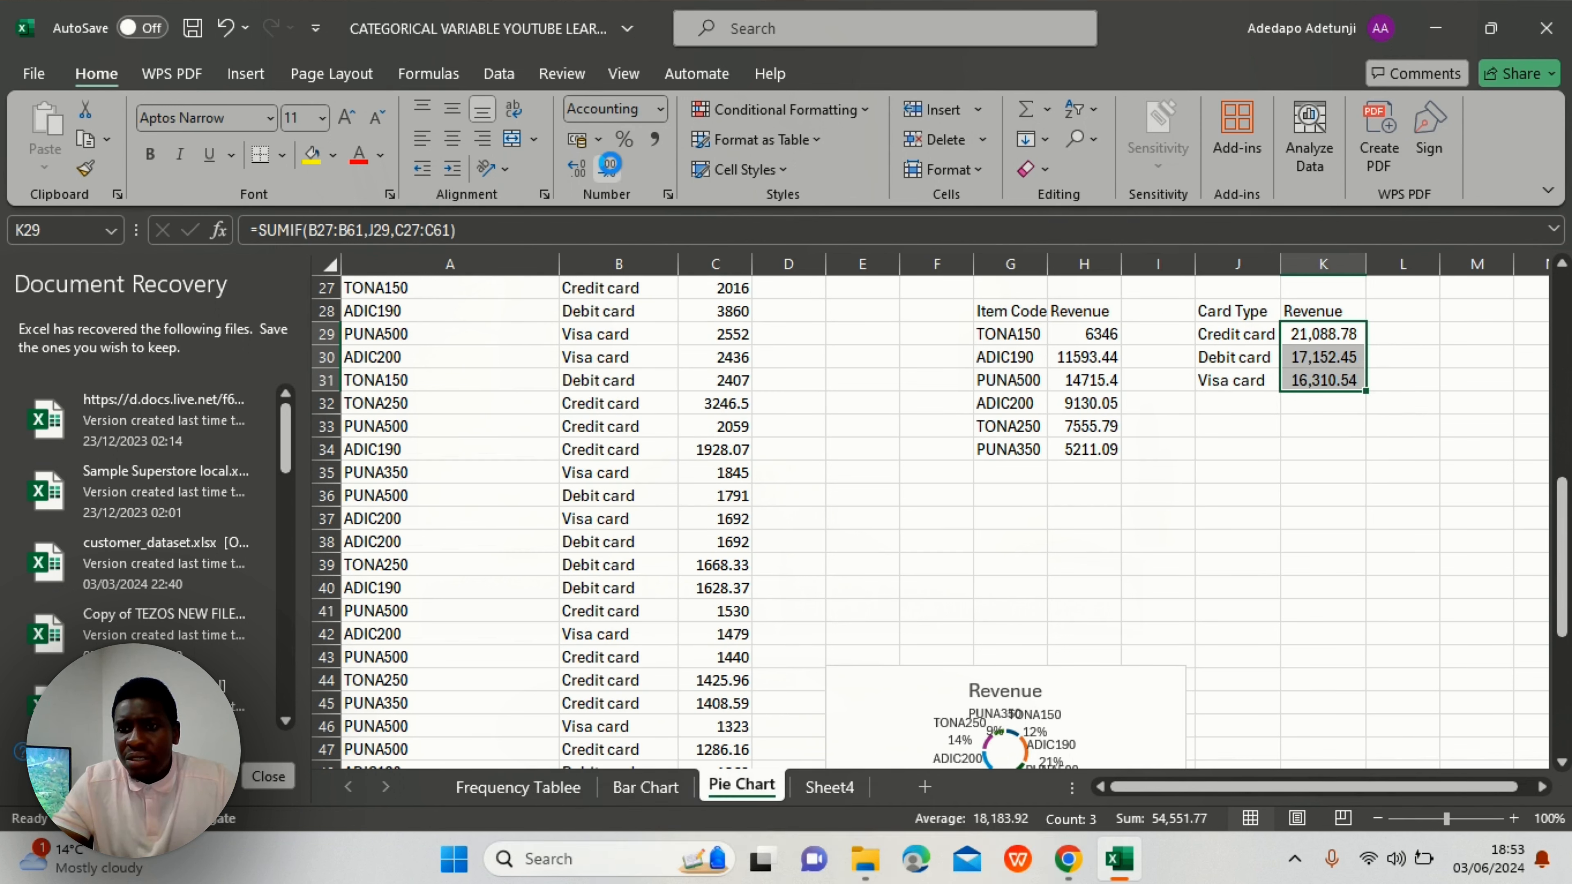
click(609, 166)
click(611, 171)
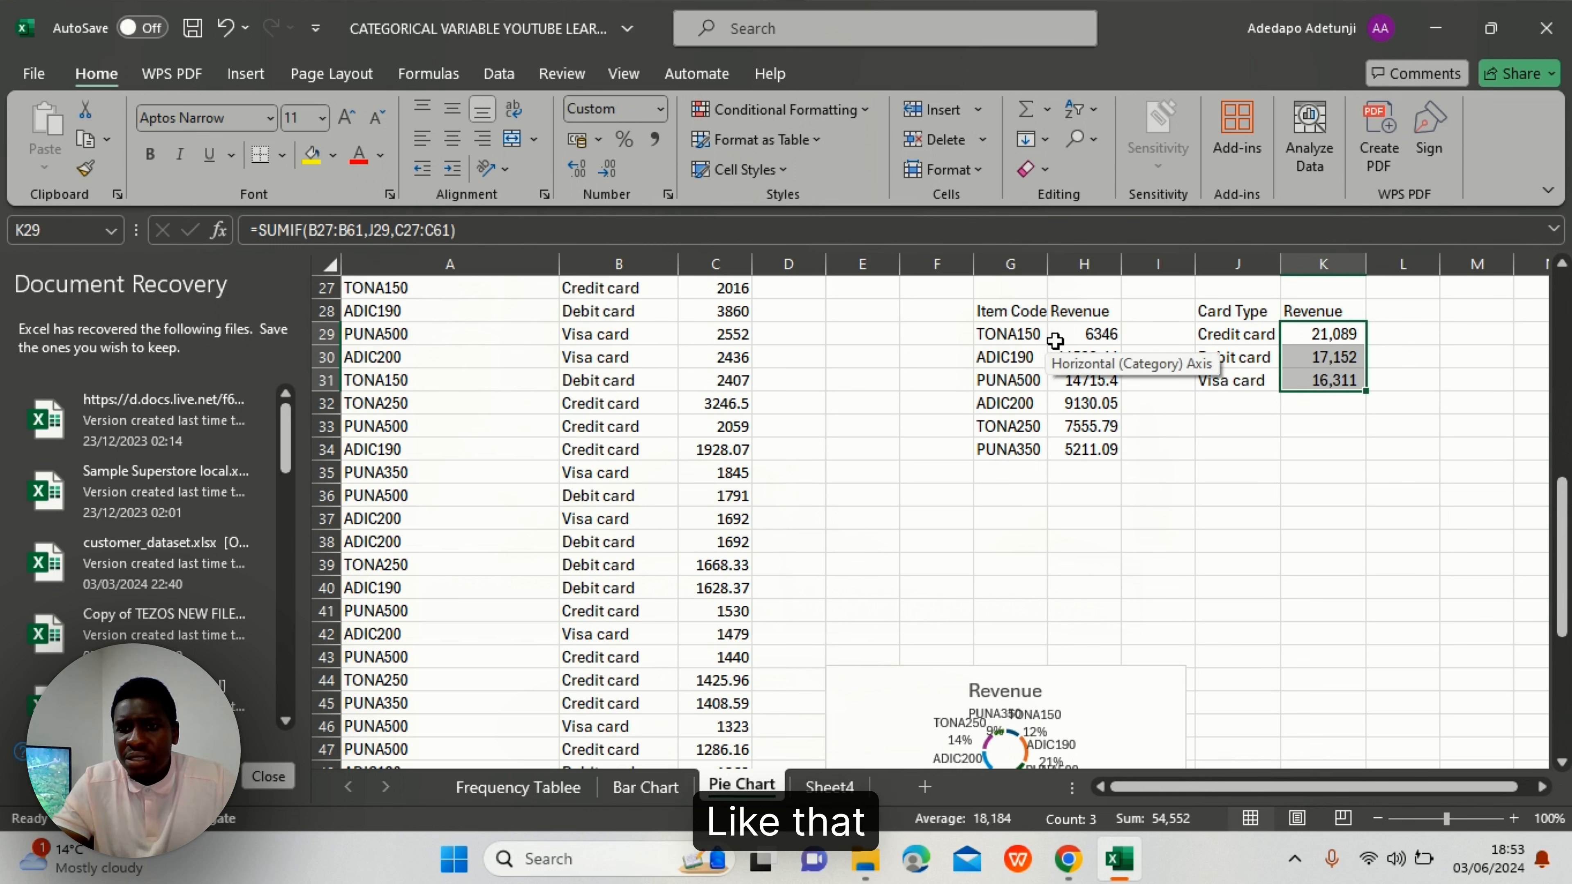
- Apply Comma Style to H29 so TONA150 reads 6,346.00, then select the Card Type table
click(1077, 335)
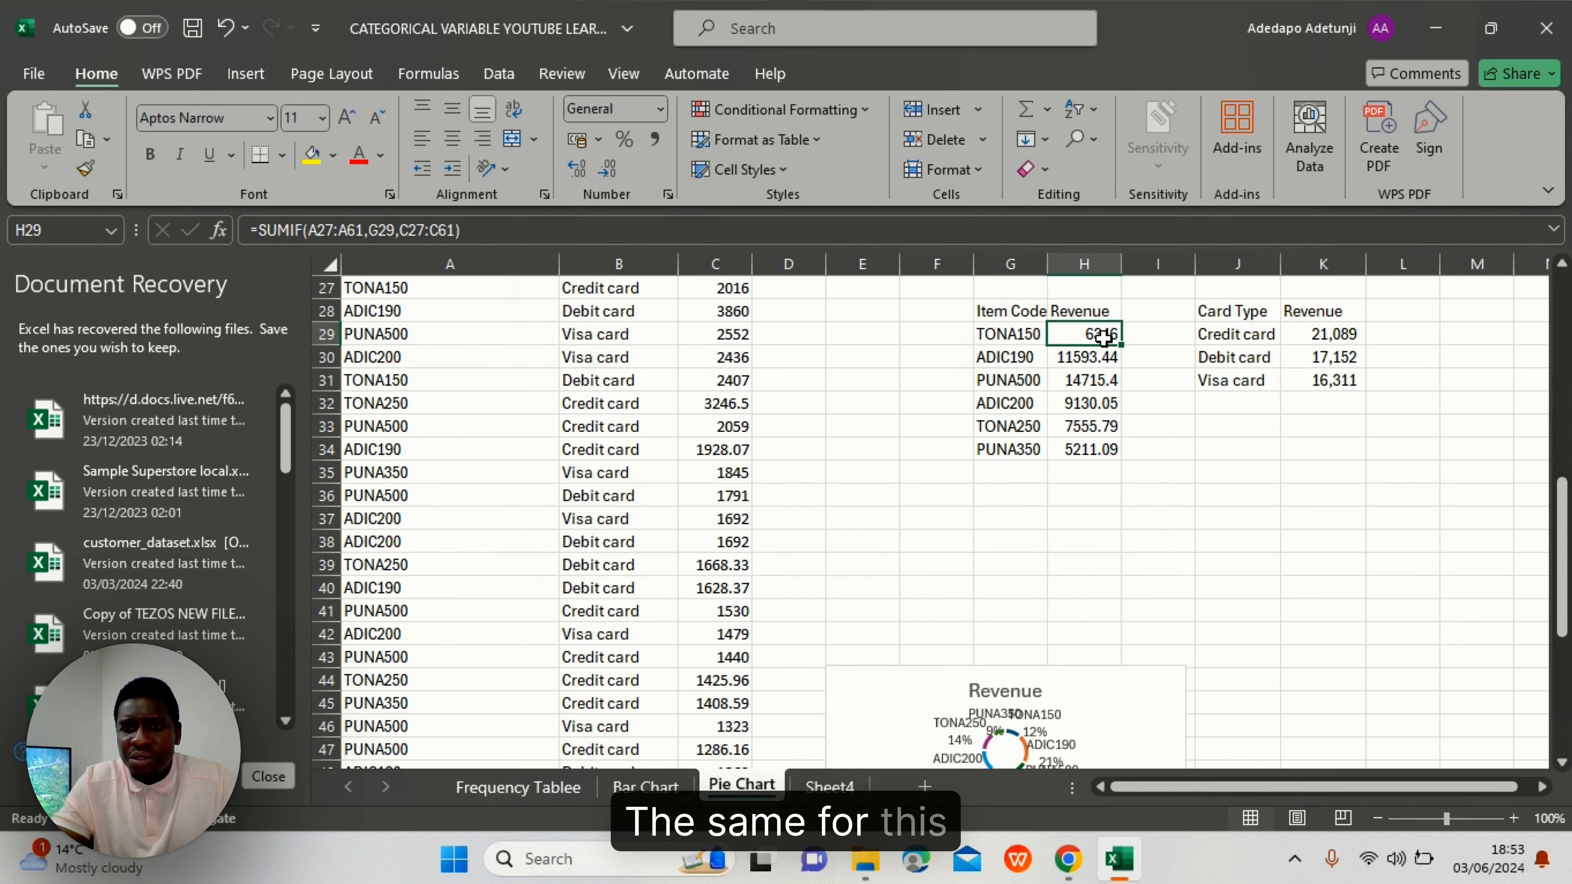
click(1031, 338)
click(1084, 336)
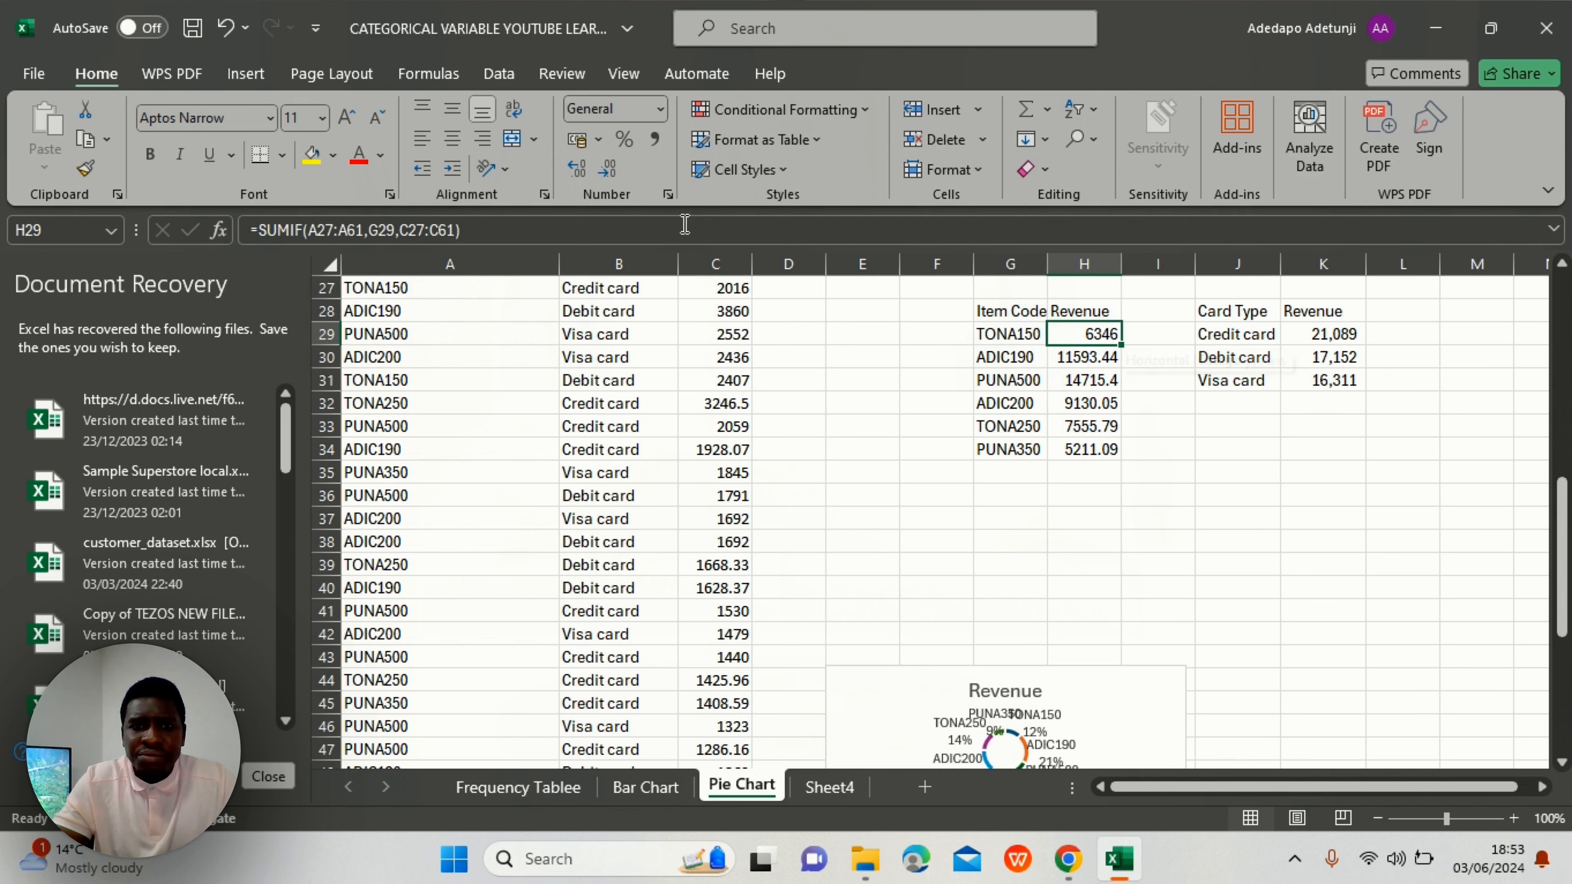
click(654, 140)
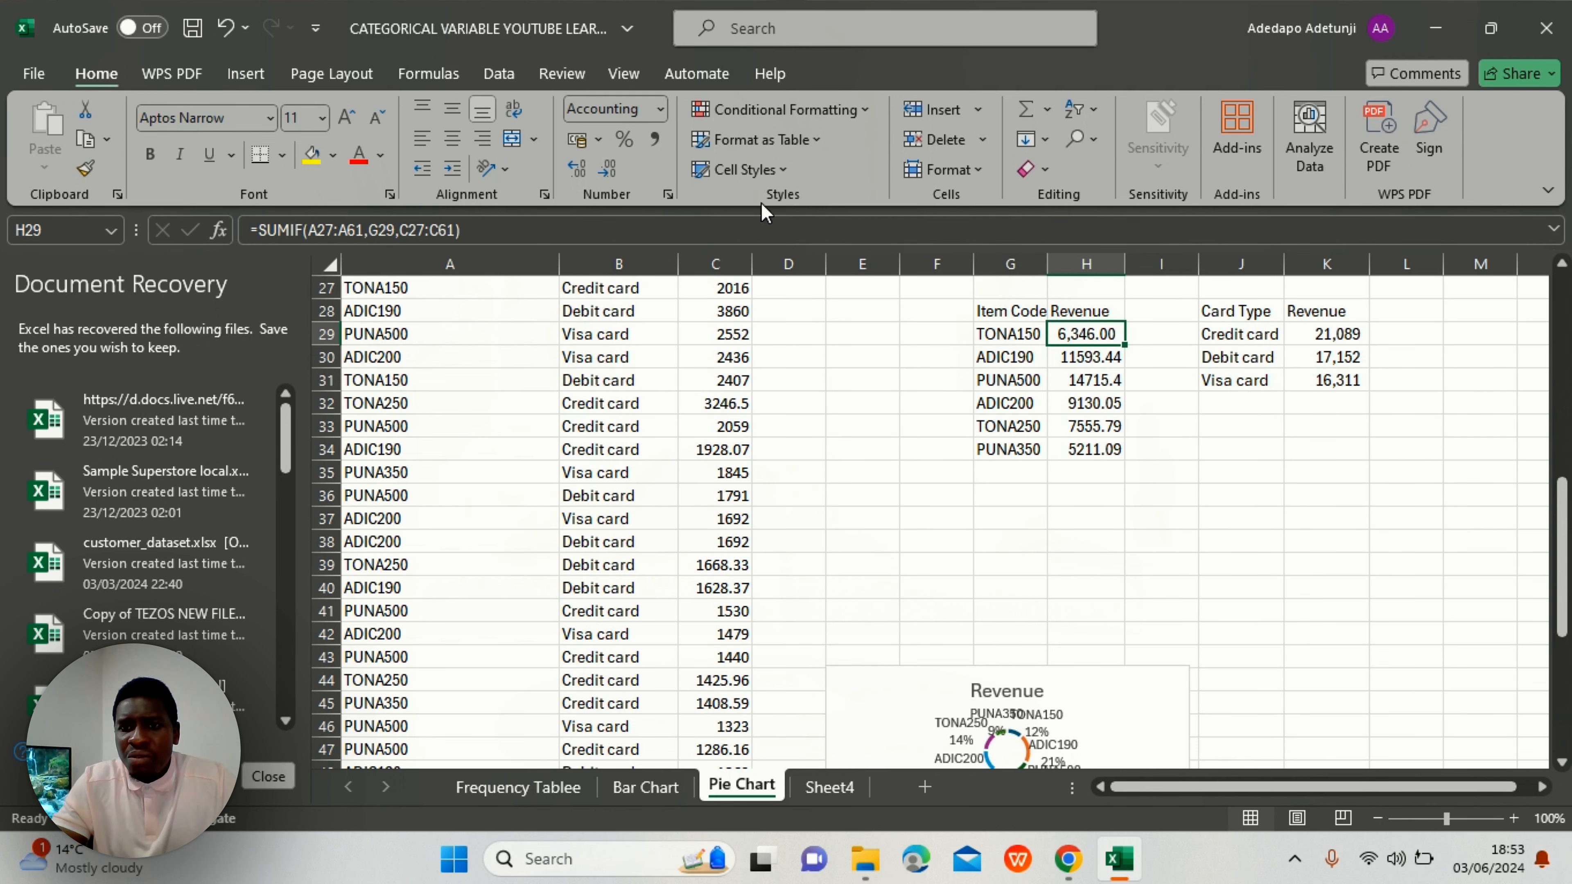
click(1337, 335)
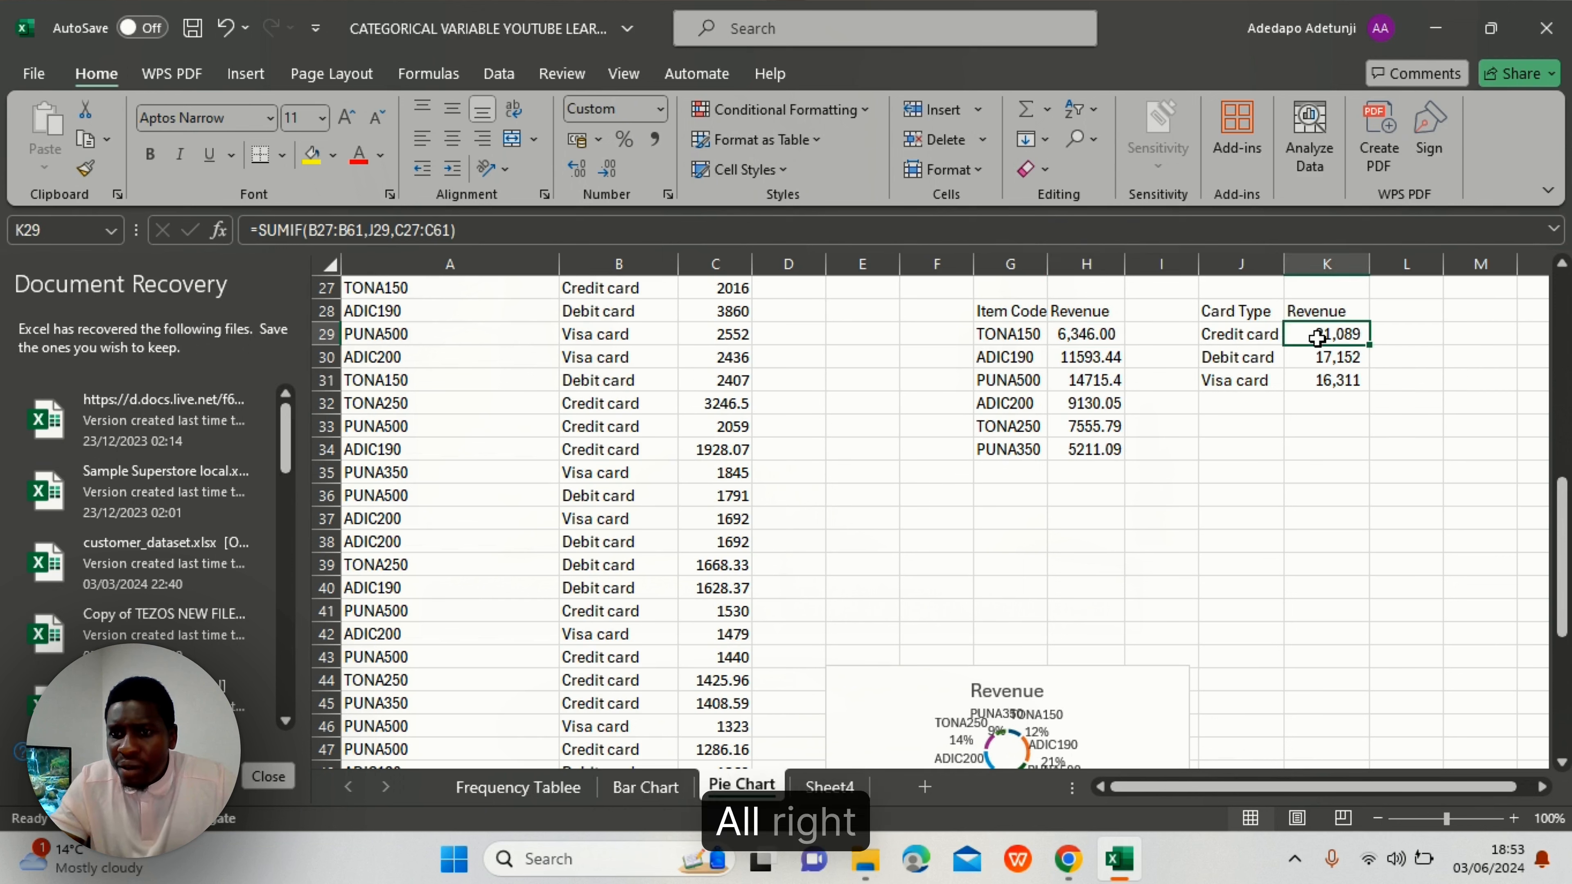
click(1272, 354)
click(1279, 334)
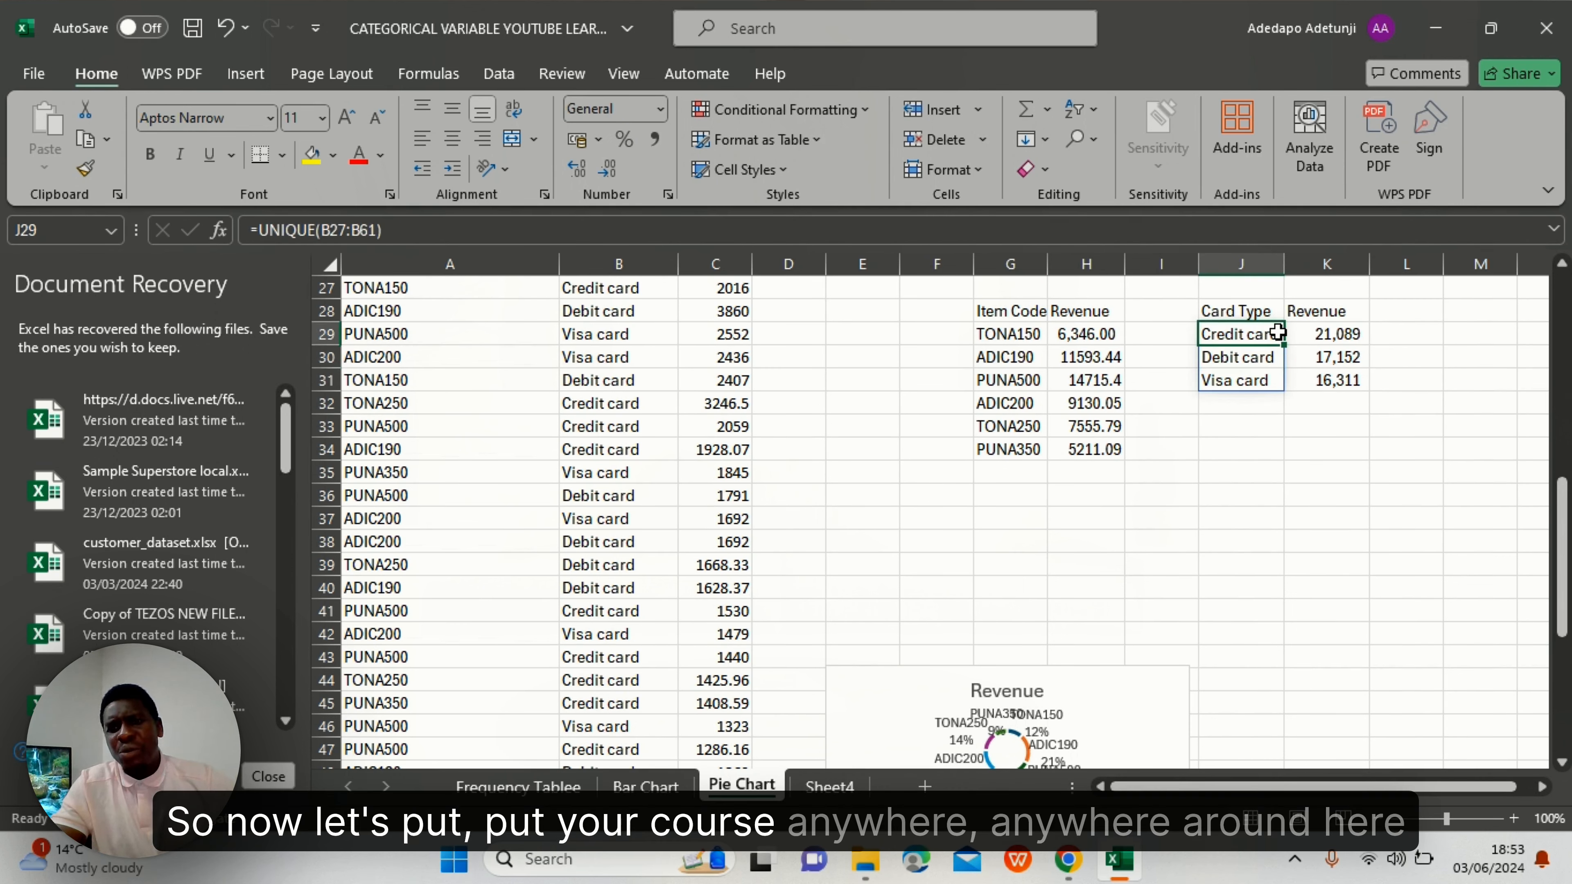
- Insert a Doughnut chart showing Credit, Debit and Visa card revenue shares
click(243, 72)
click(468, 169)
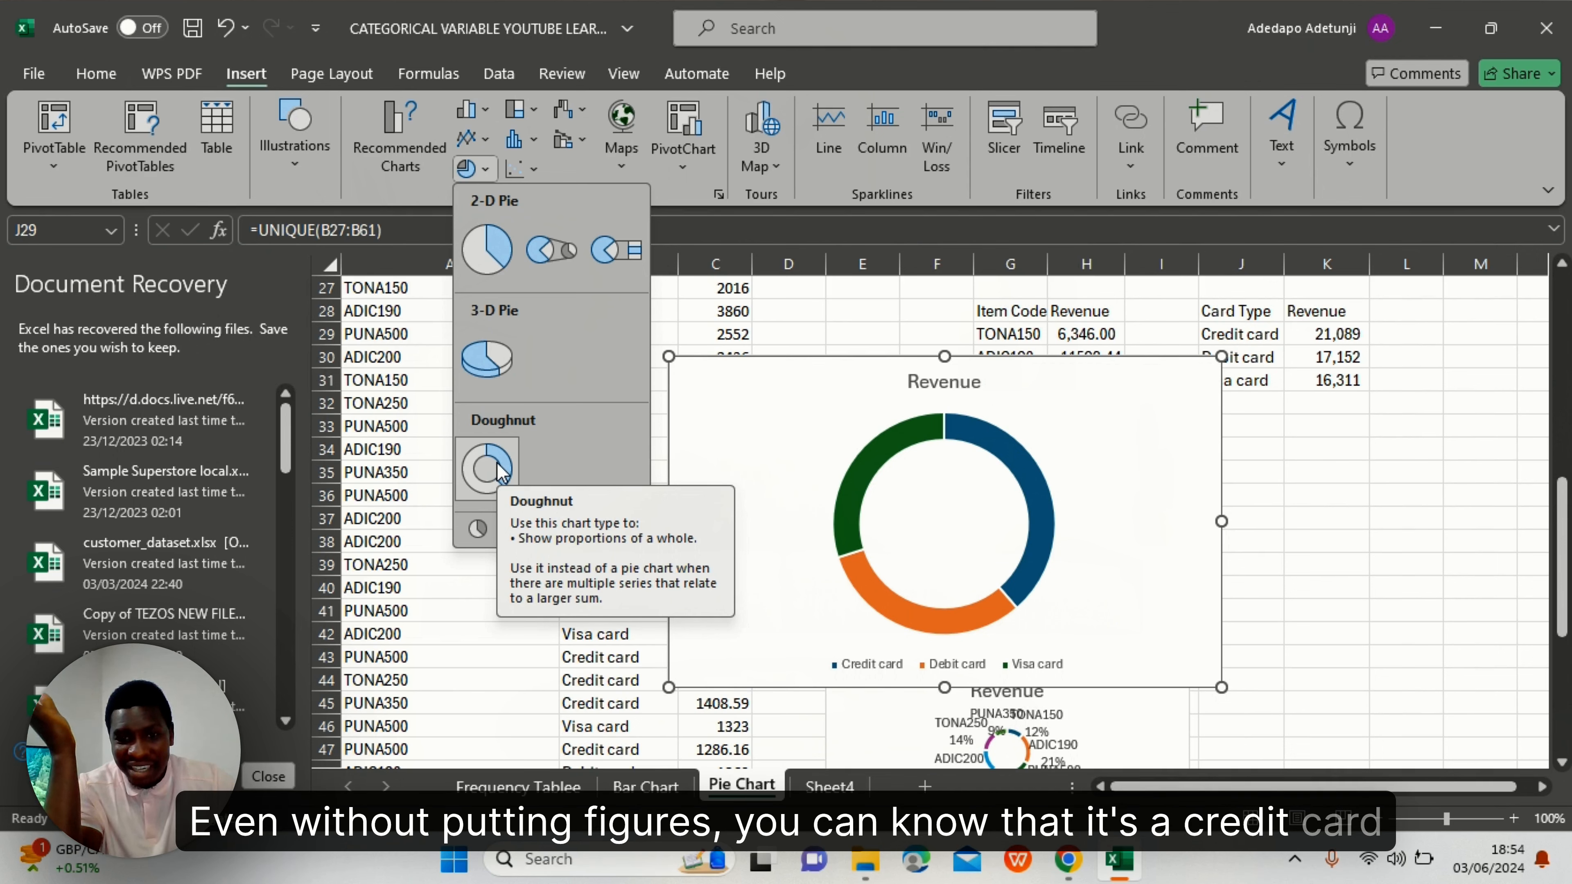
key(Escape)
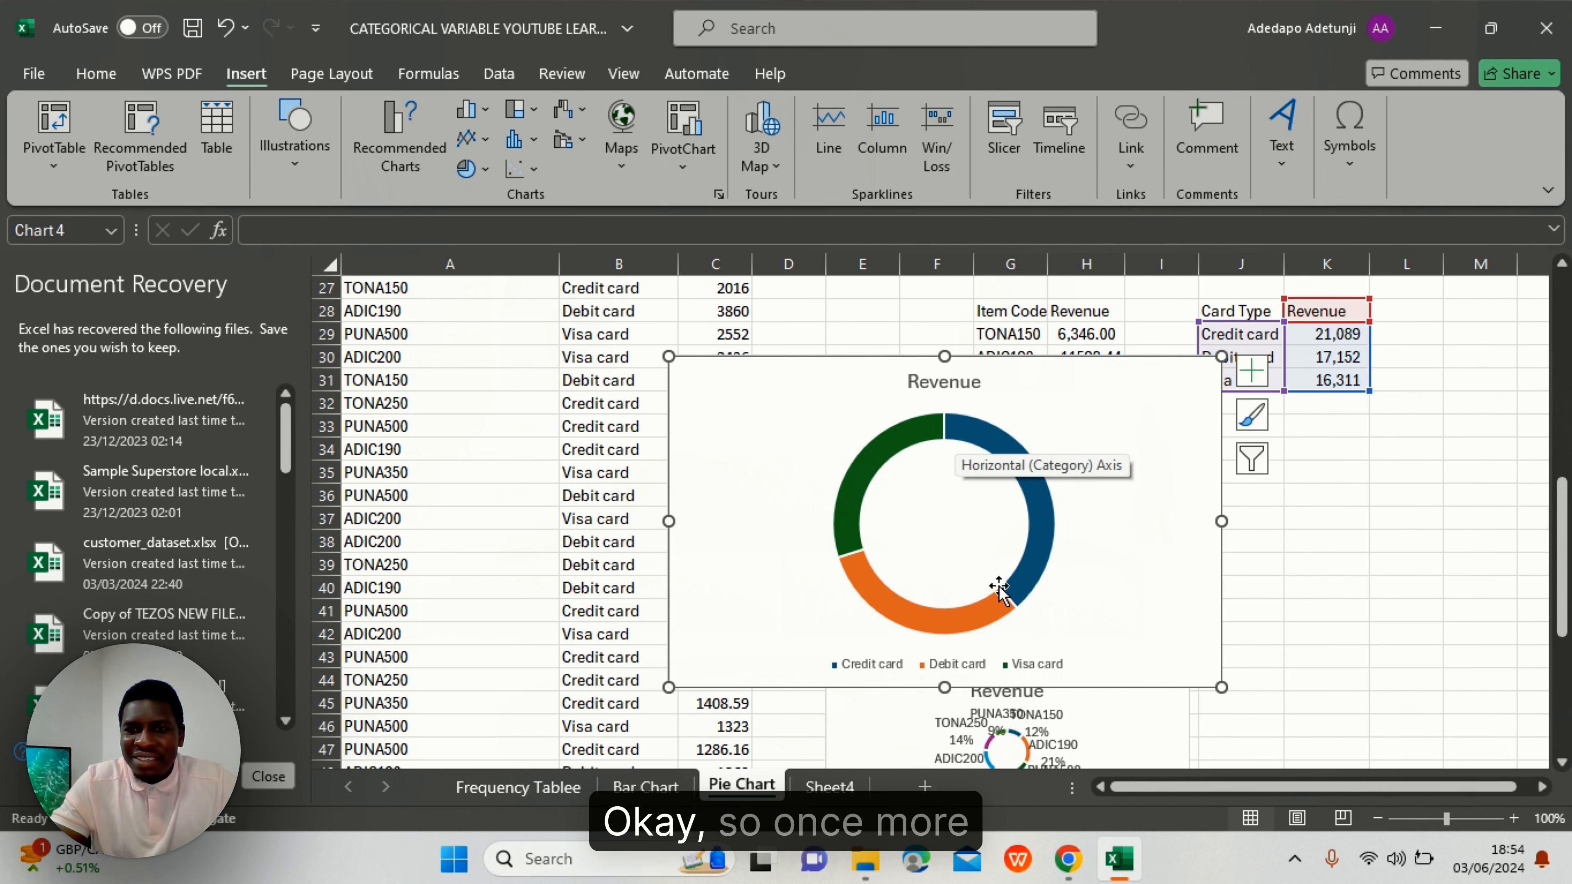
- Add data labels showing Category Name and Percentage, without Value
click(1251, 372)
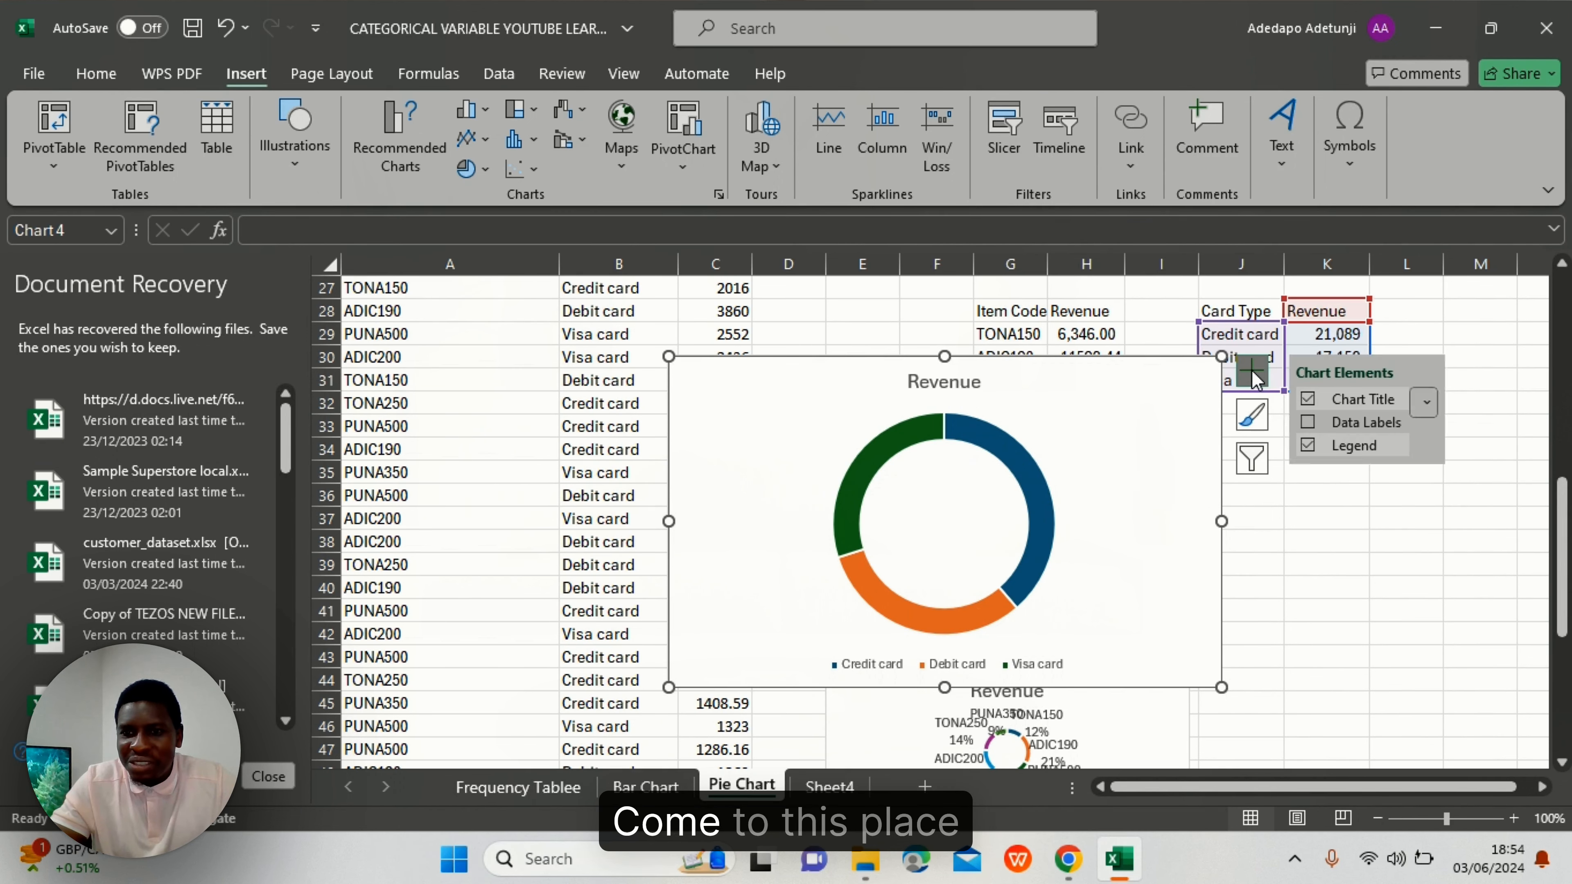
click(1435, 423)
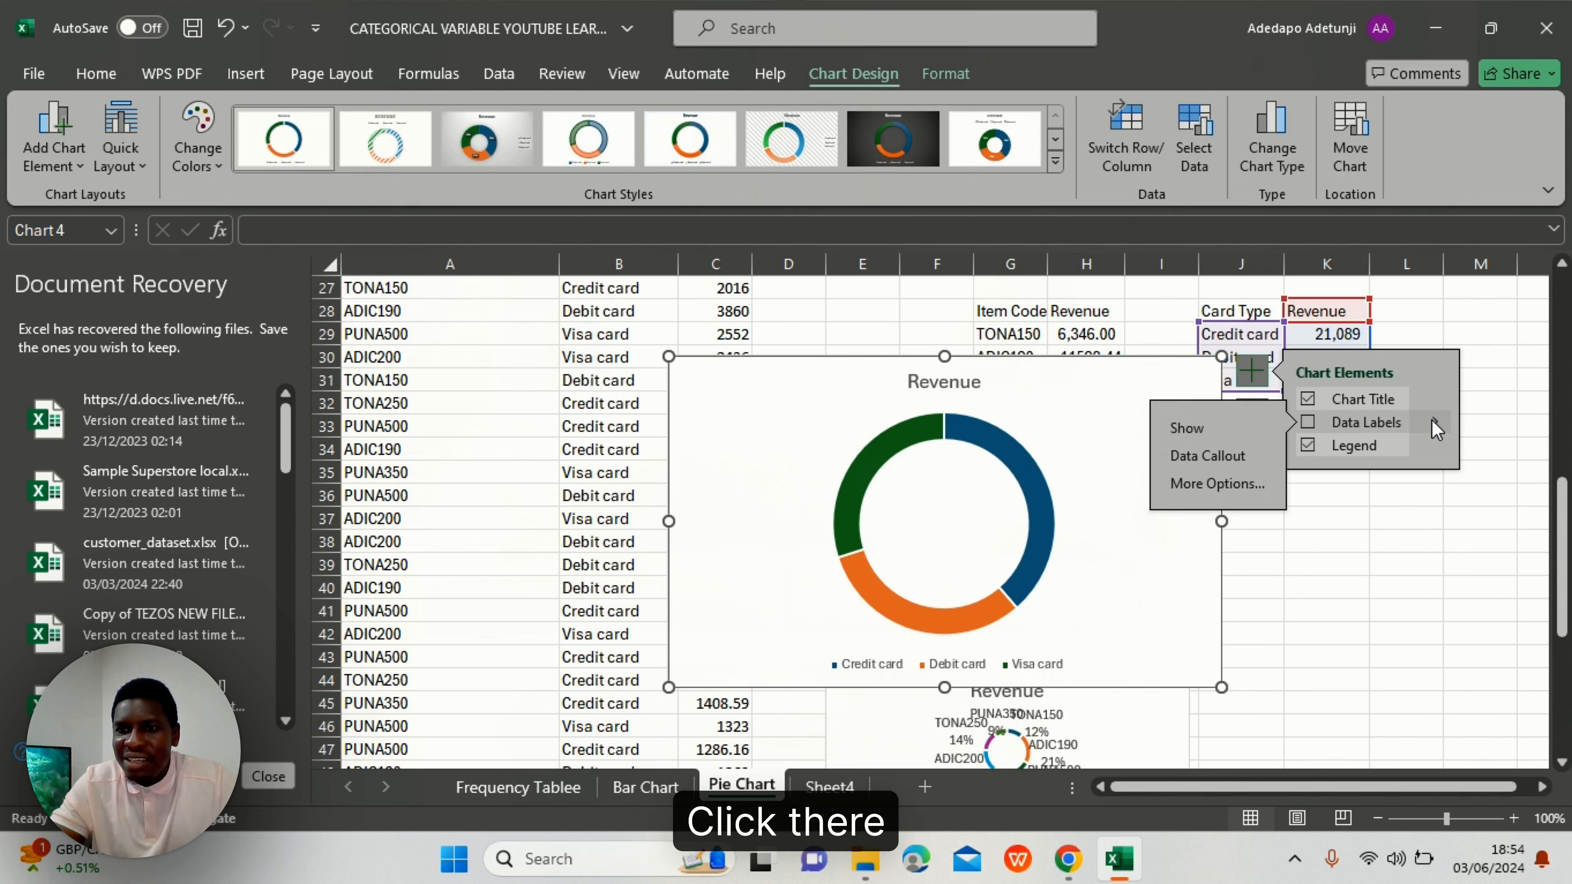
click(1238, 483)
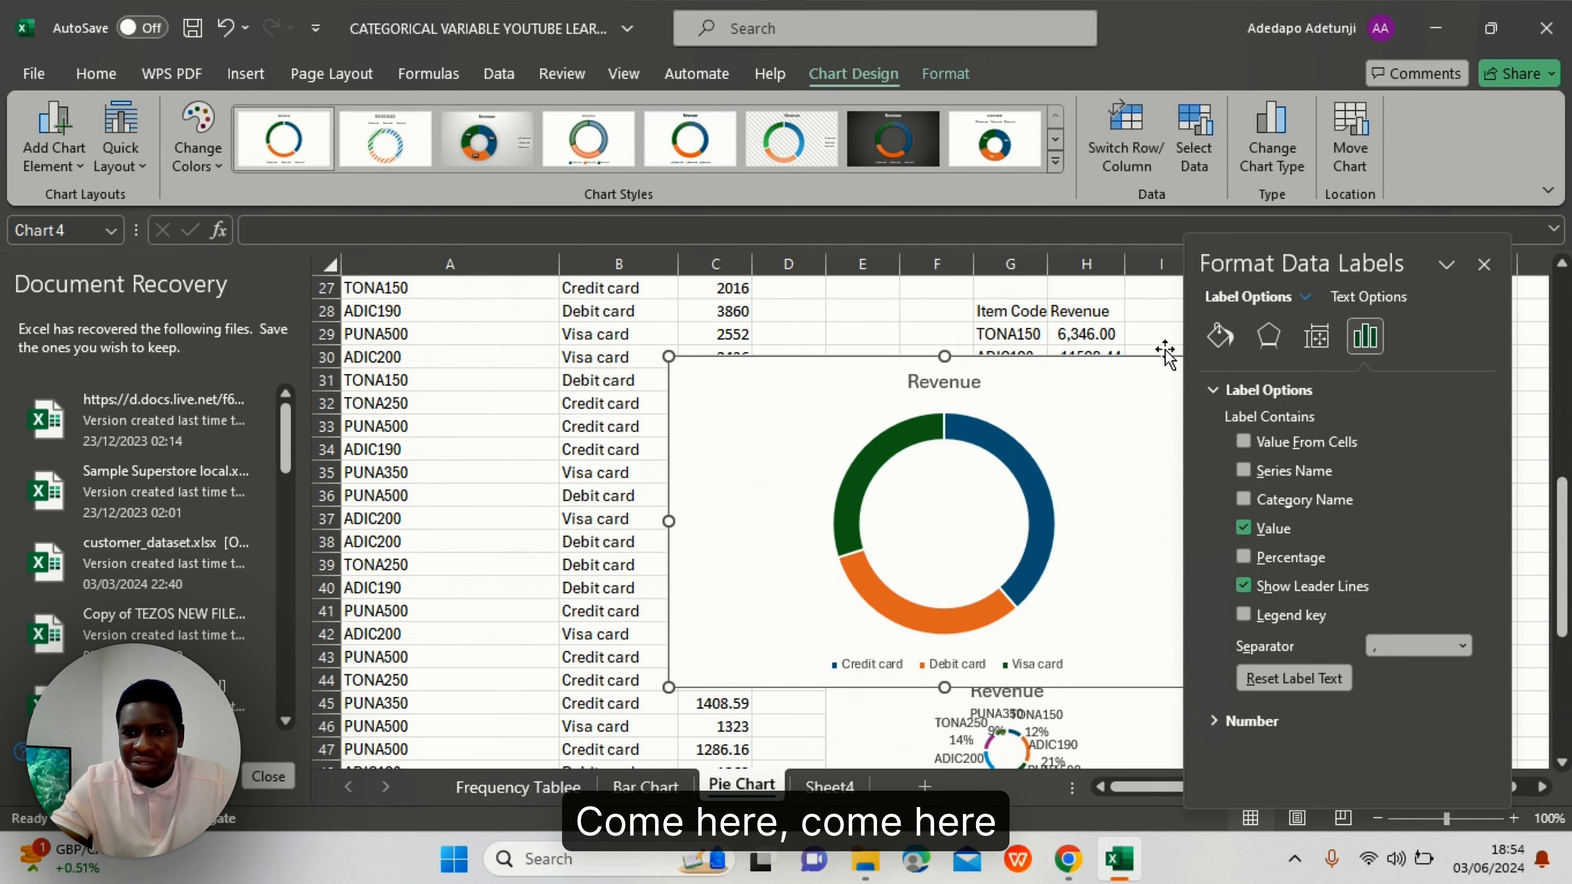
click(1243, 500)
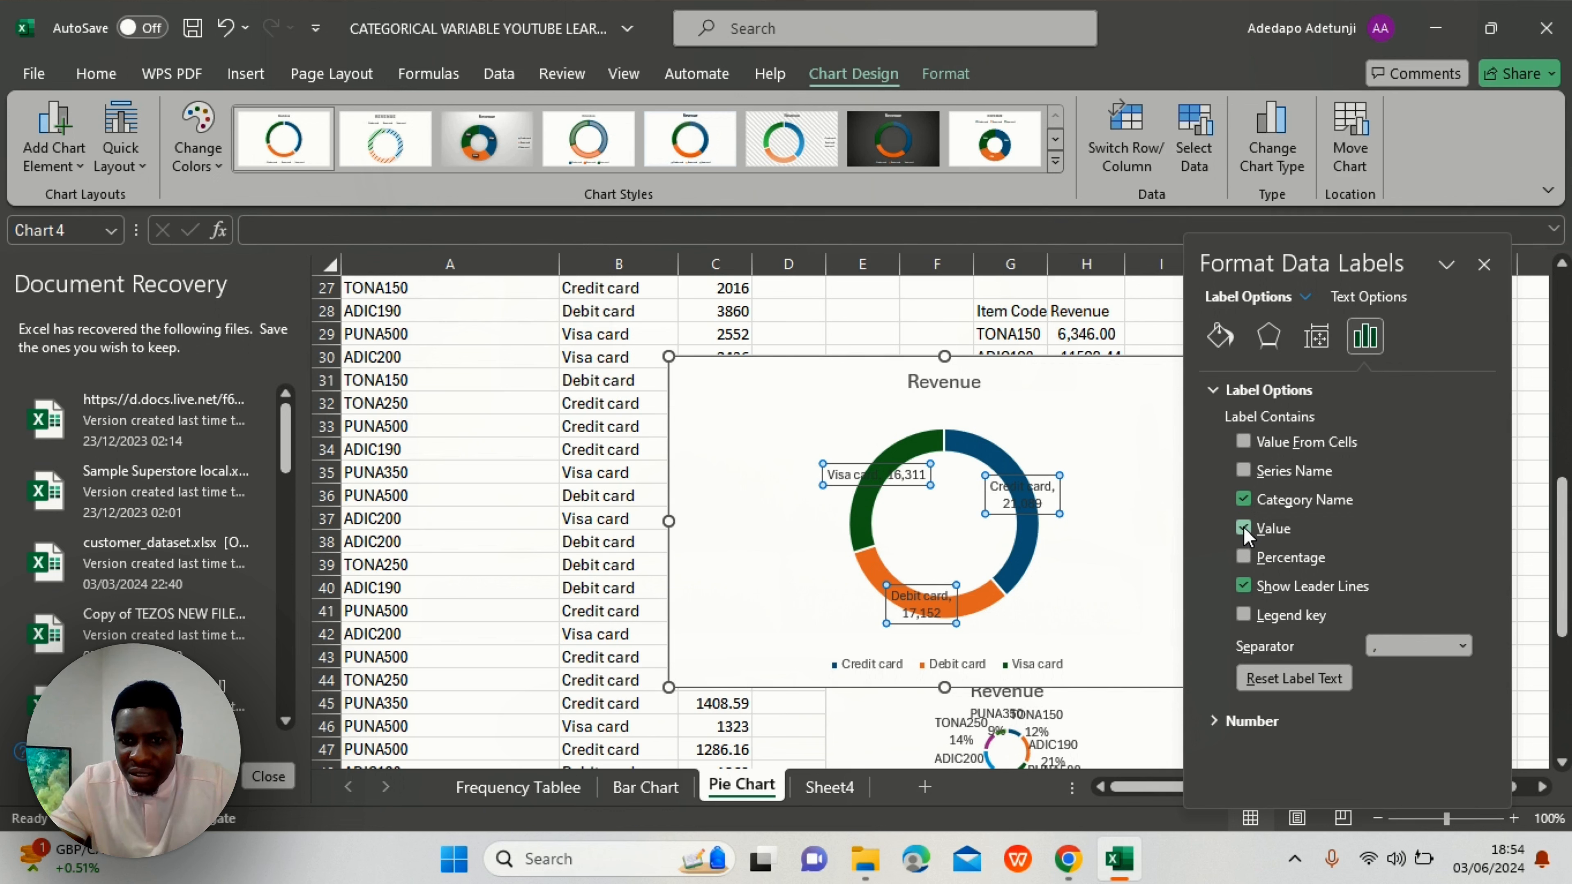
click(1242, 556)
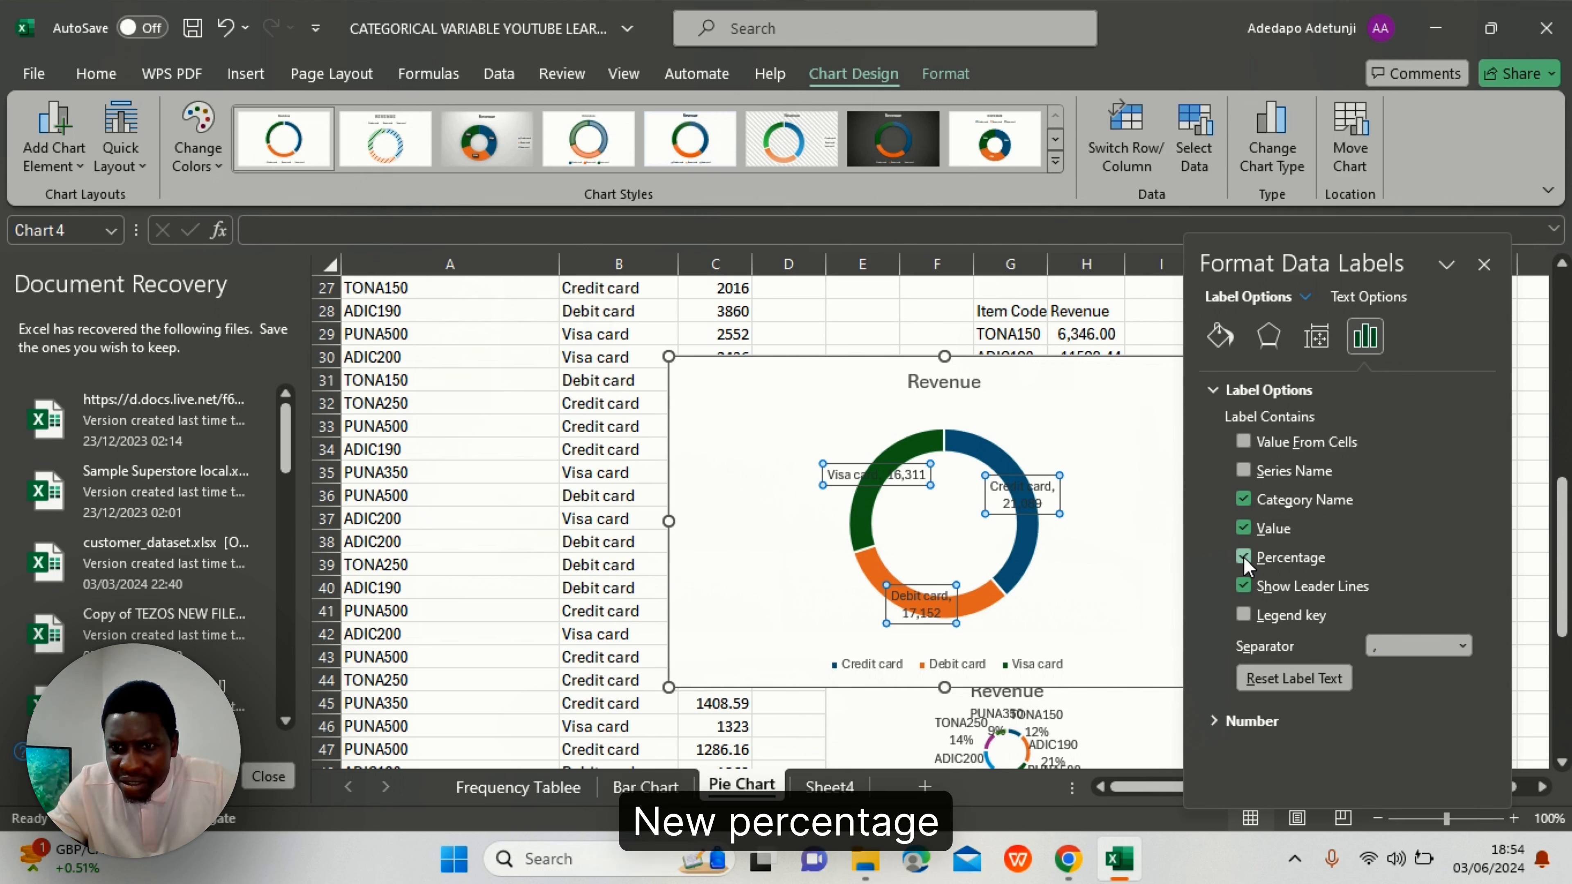
click(1244, 528)
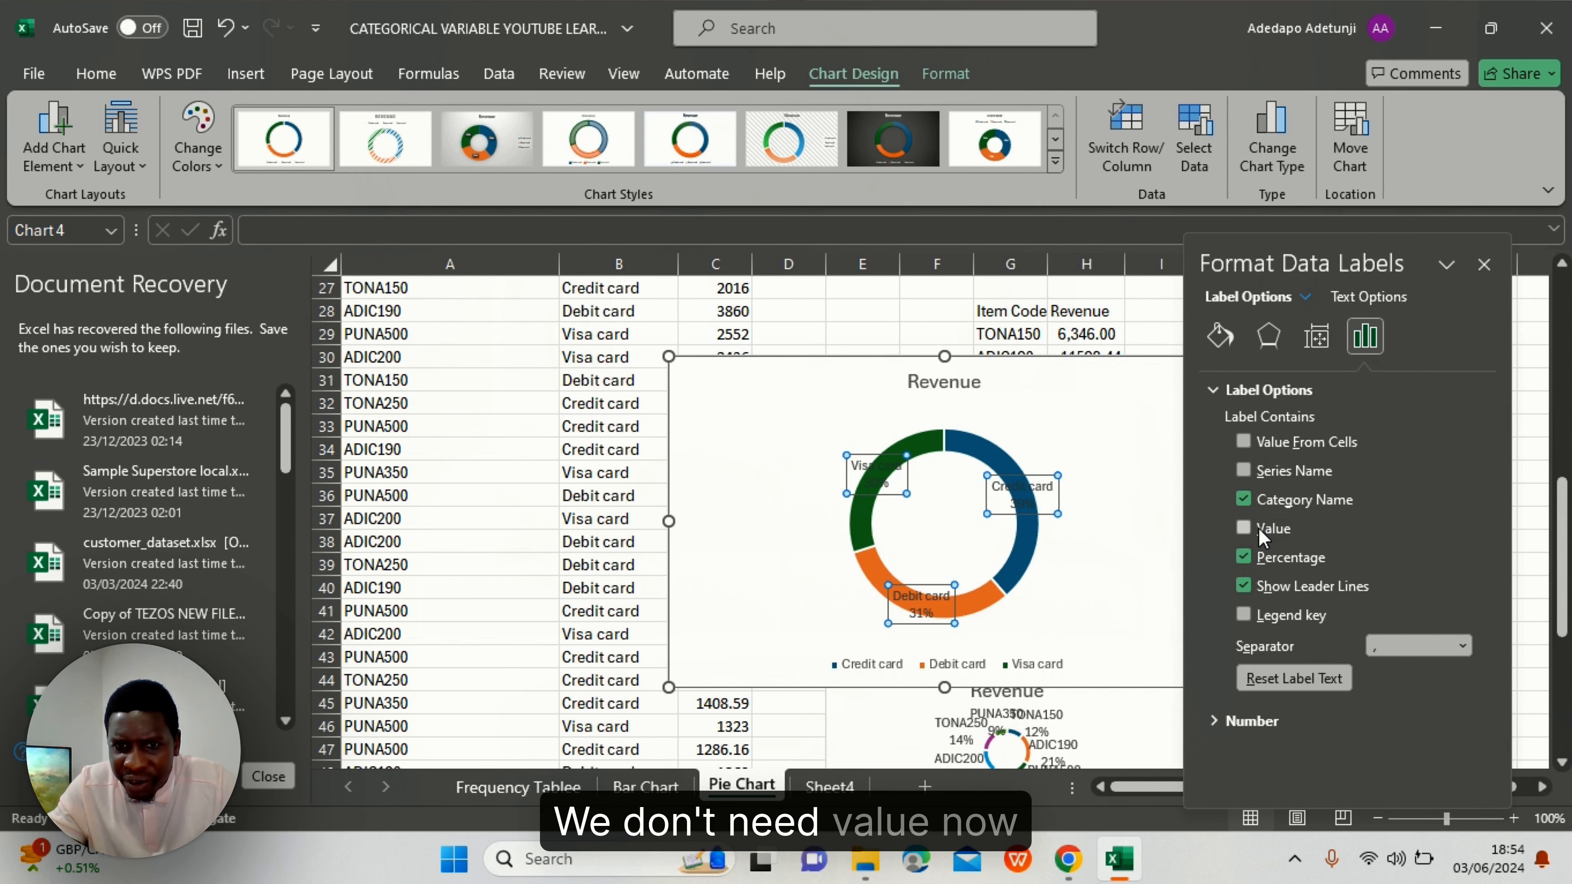
- Drag the Credit (39%), Visa (30%) and Debit (31%) card labels outside the ring
click(1030, 501)
drag(1032, 499, 1072, 497)
drag(1073, 505, 1113, 504)
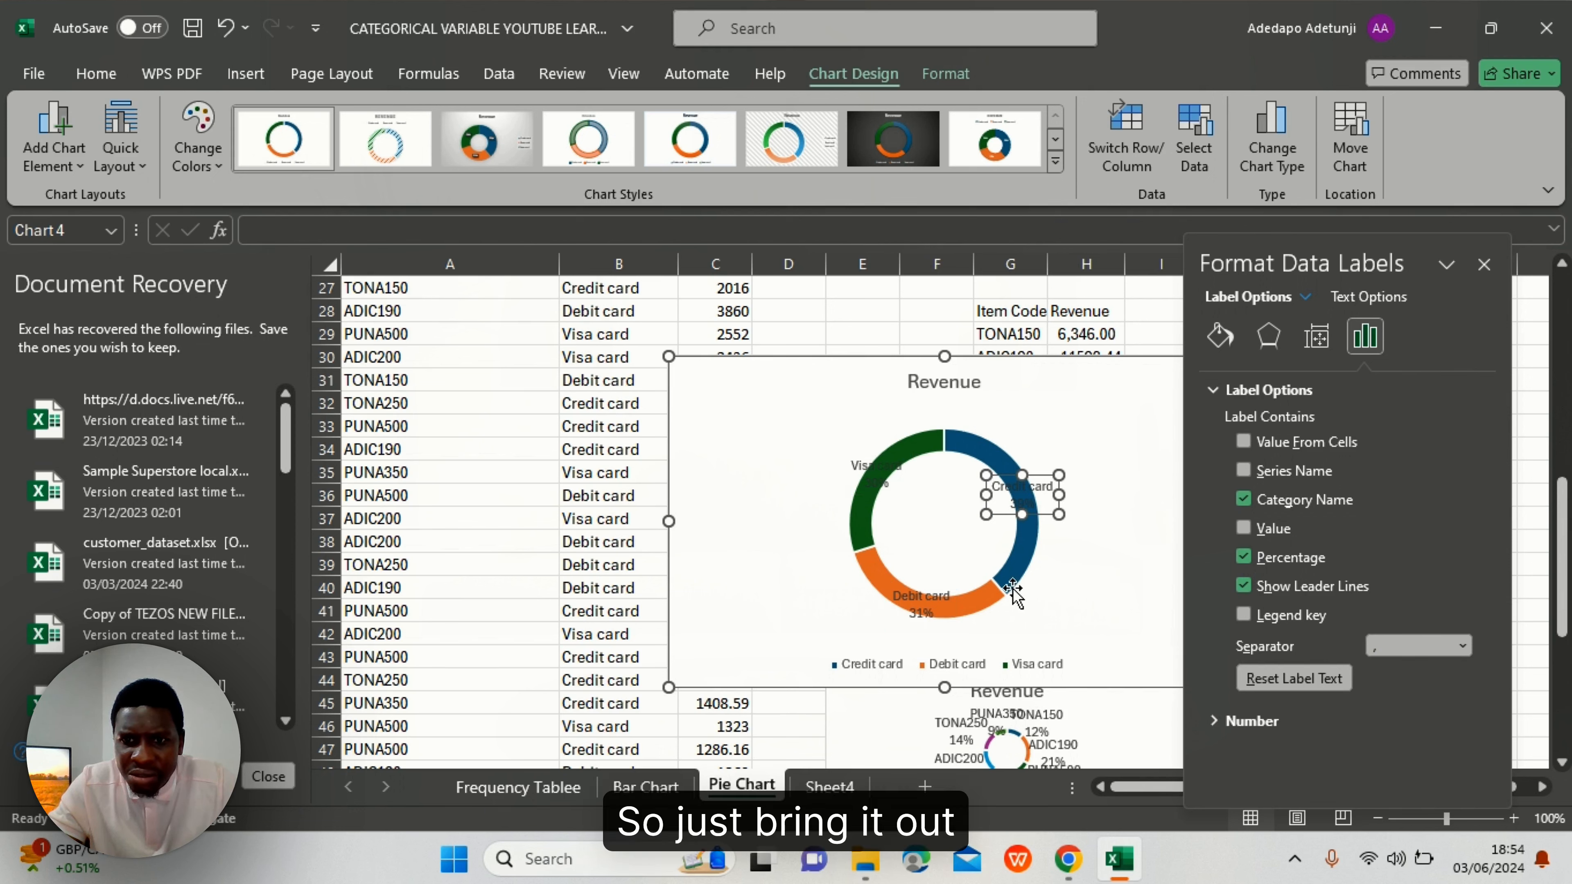
click(872, 474)
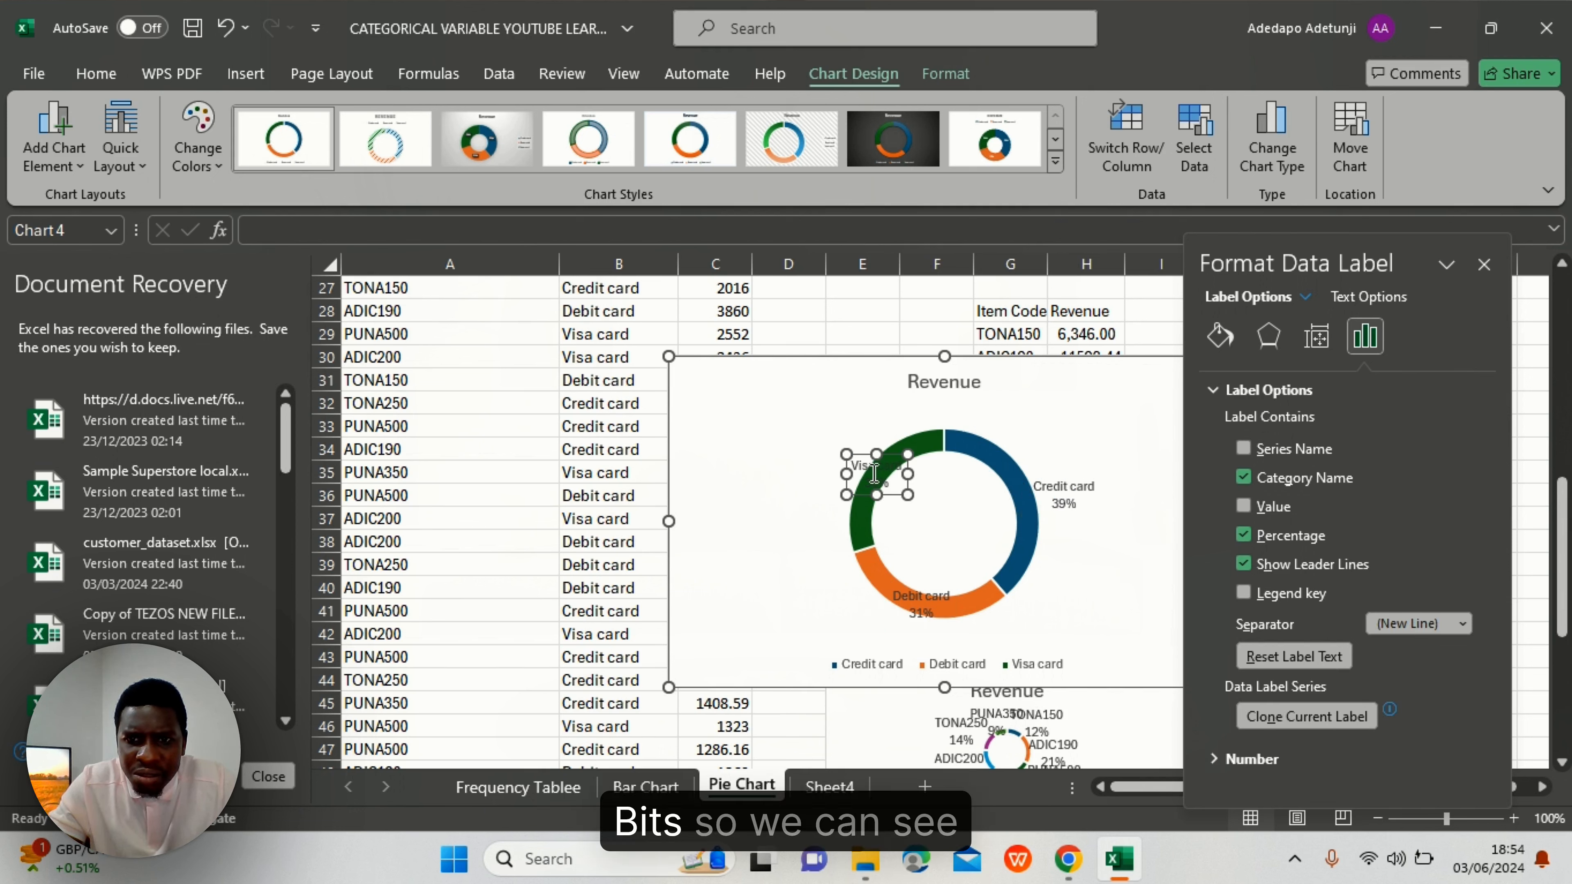
click(916, 603)
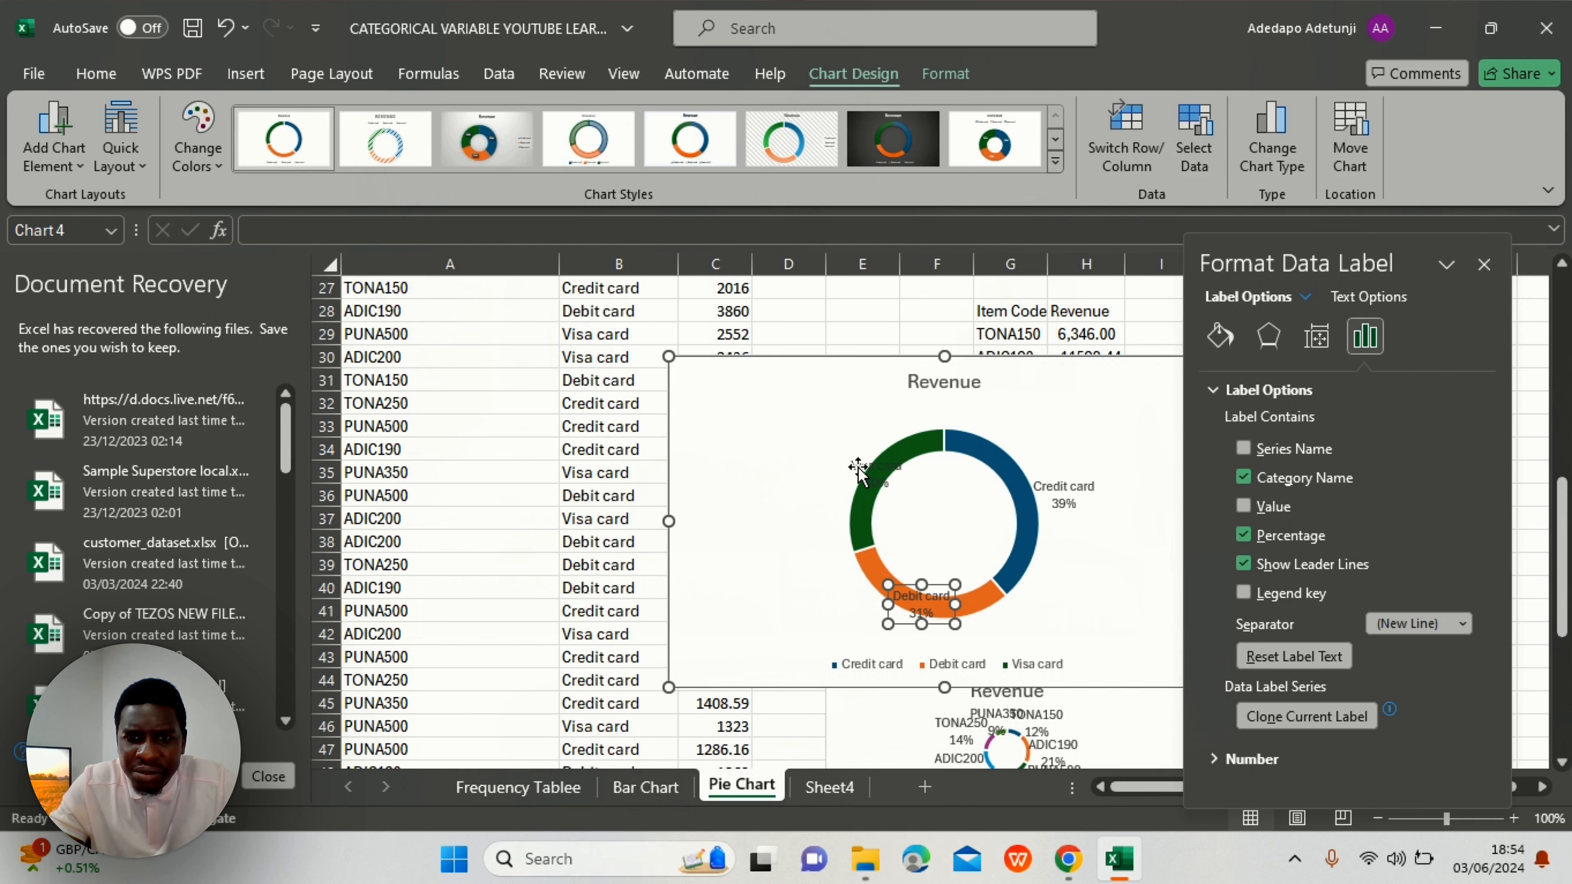
drag(859, 473, 813, 464)
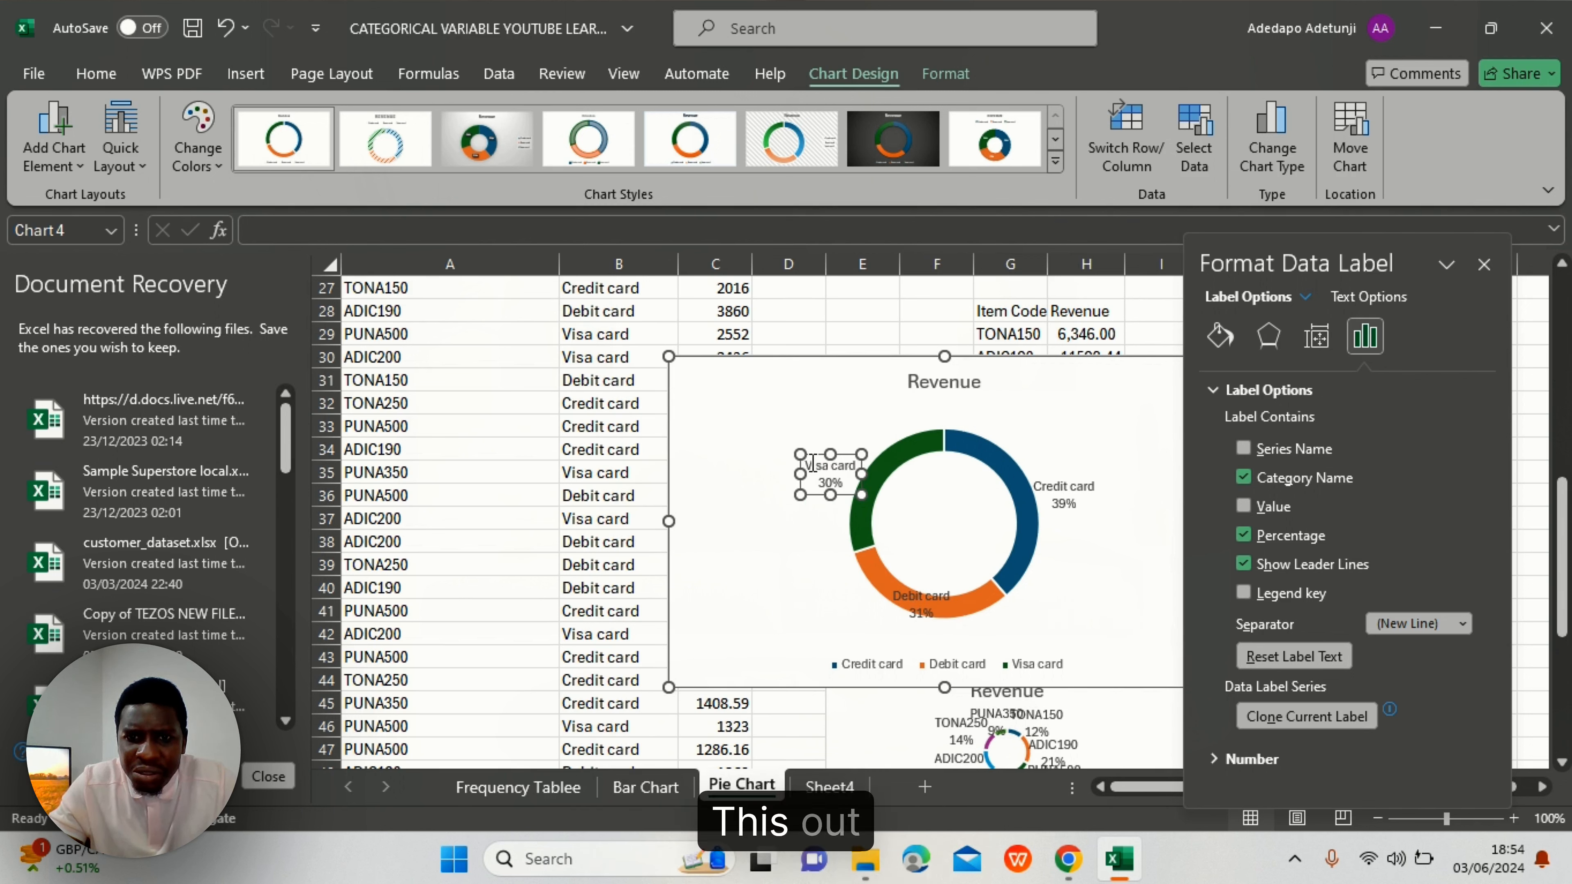
drag(921, 604, 865, 609)
click(1106, 542)
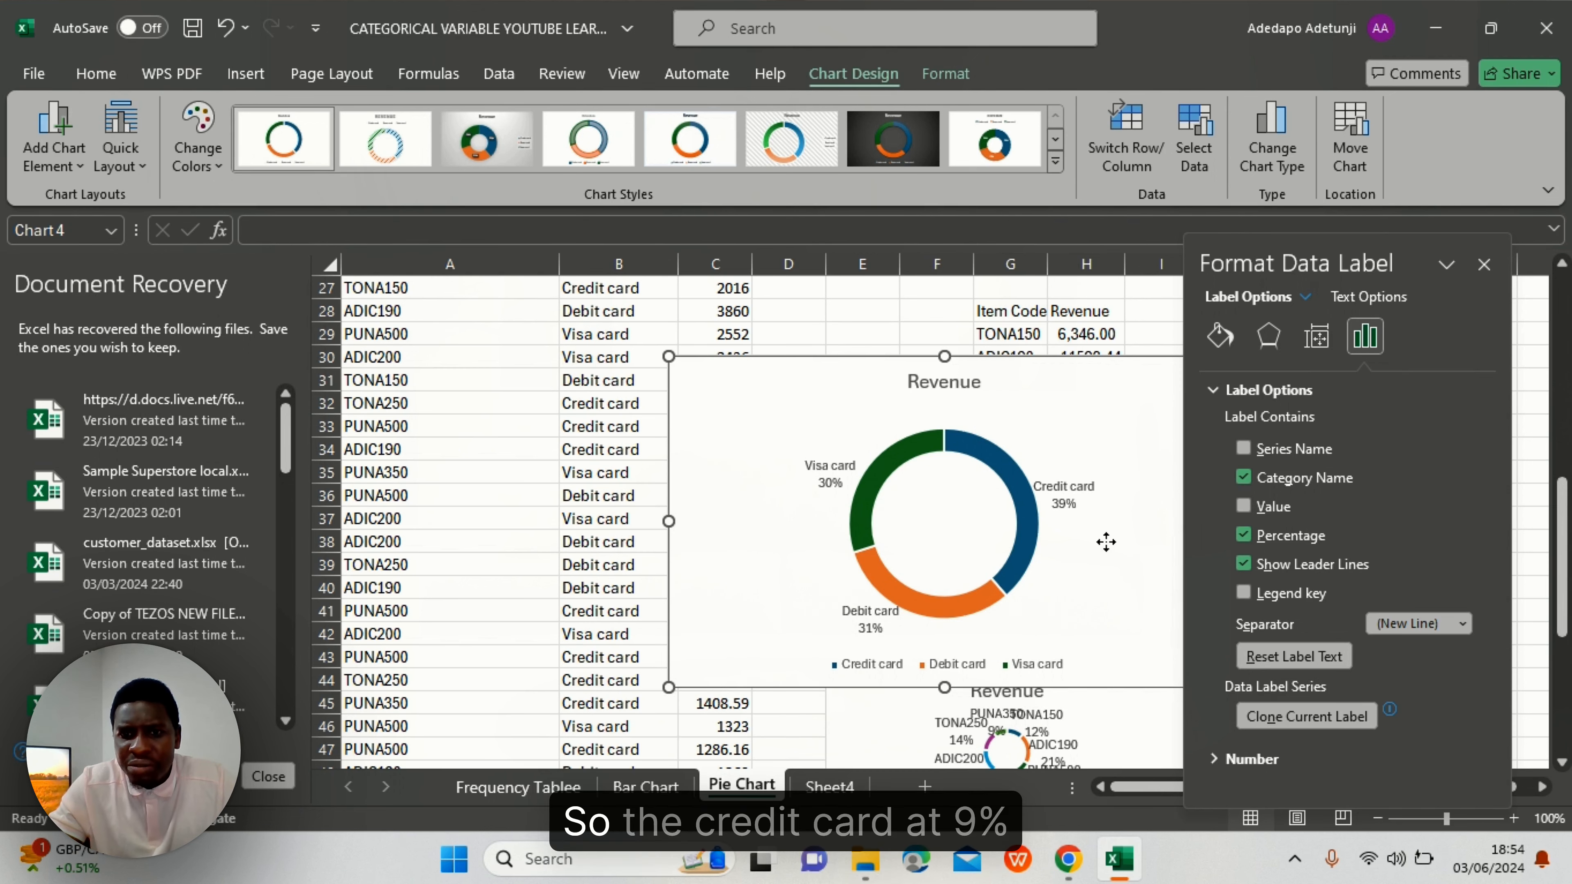
click(1489, 268)
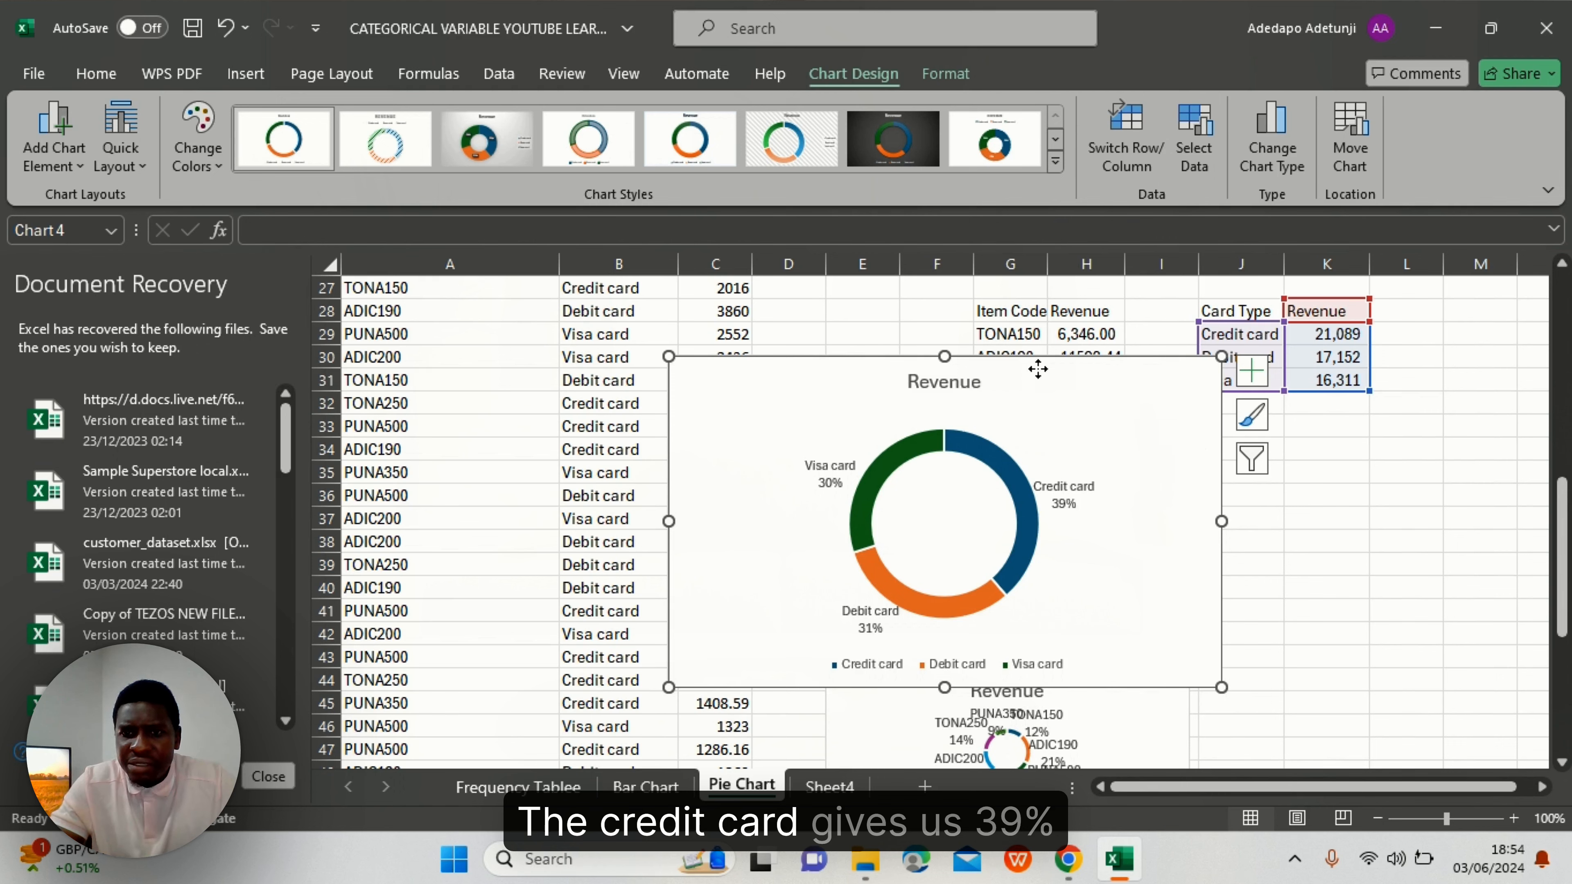
- Shift the card-type chart right over columns E–K and change its title from Revenue to CARD TYPE TO REVENUE
drag(1038, 370, 1201, 364)
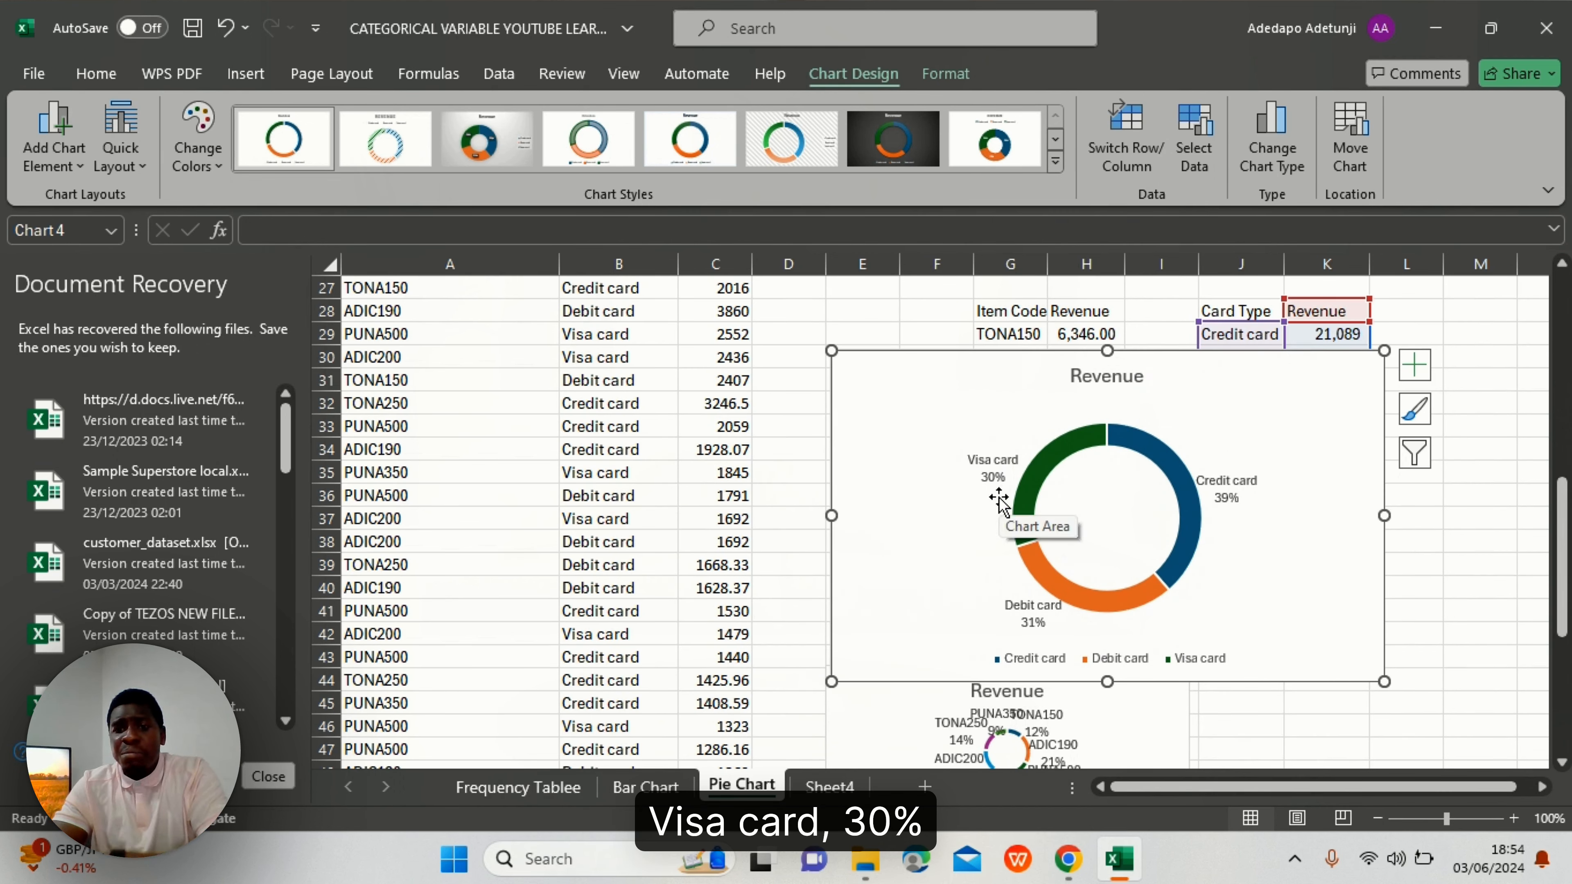
double_click(1106, 377)
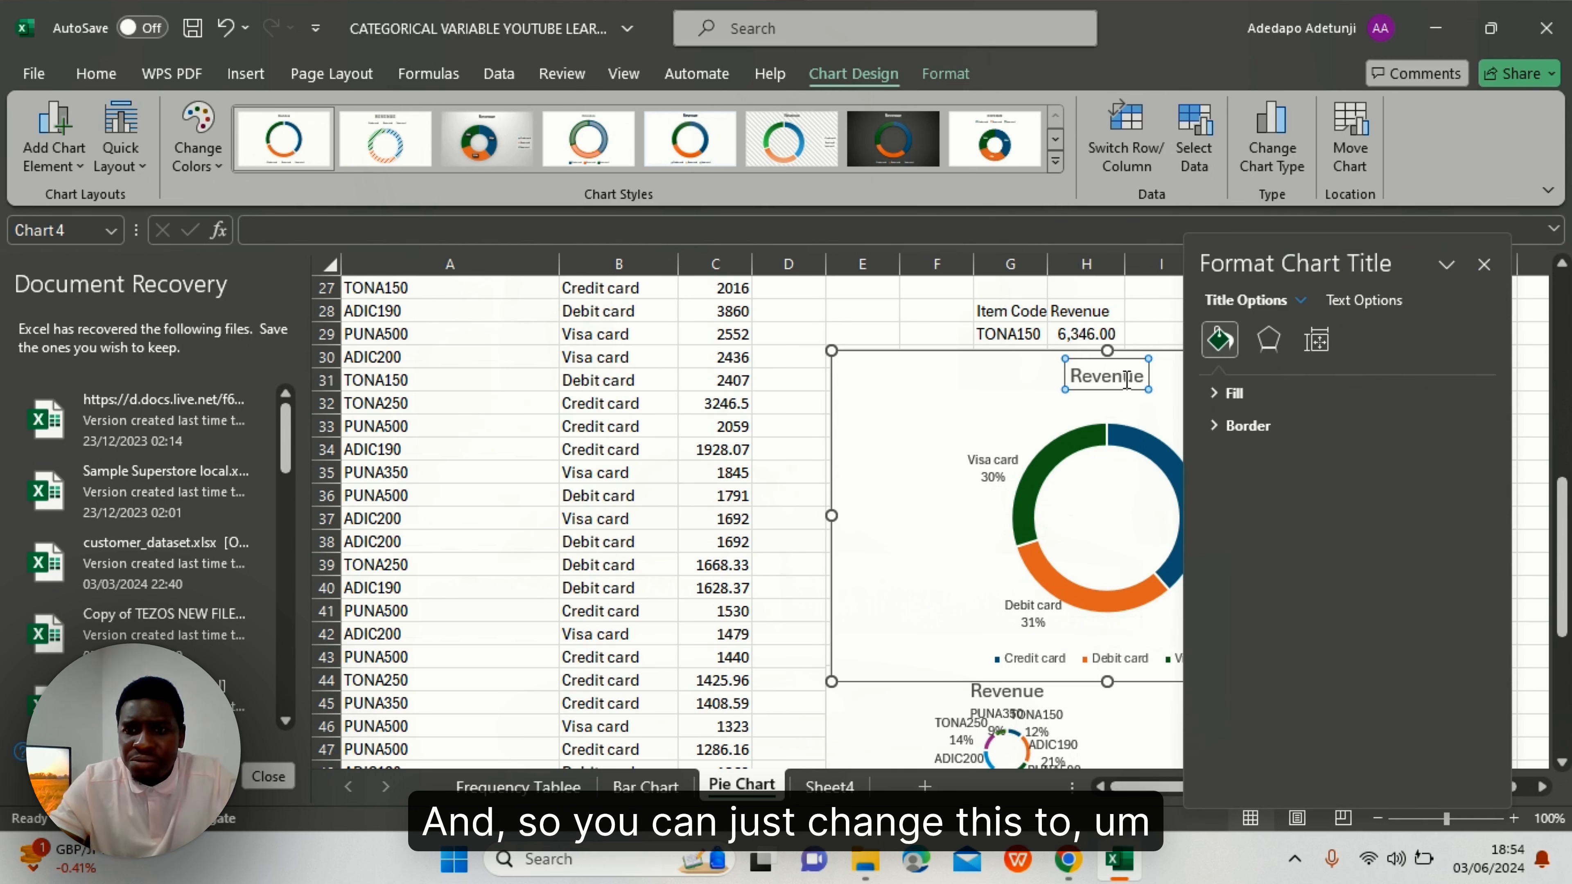
double_click(1125, 378)
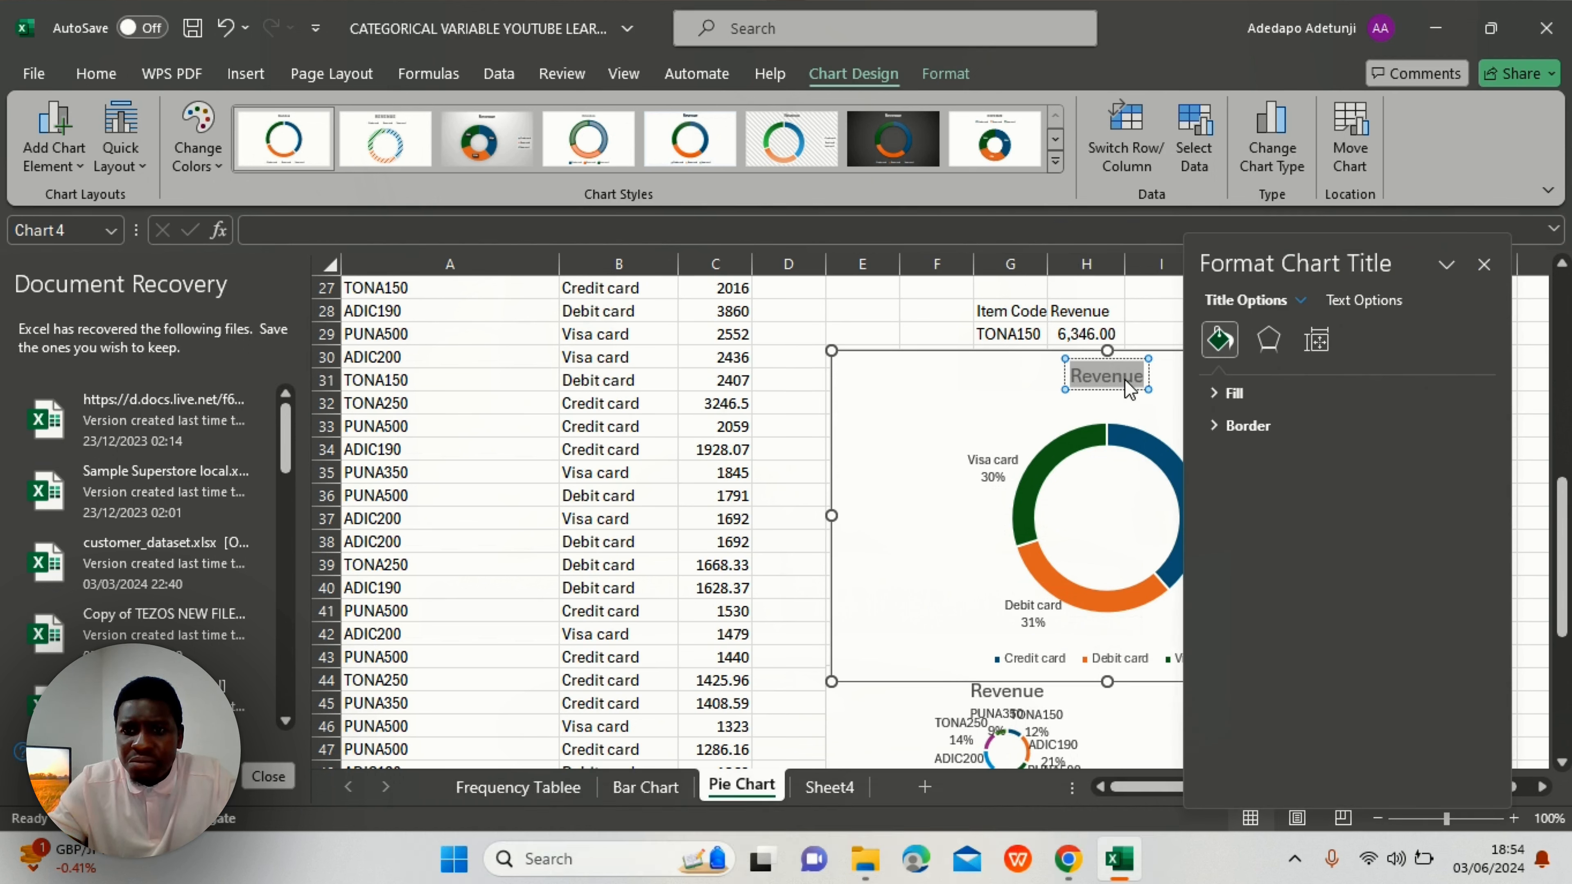
click(1125, 379)
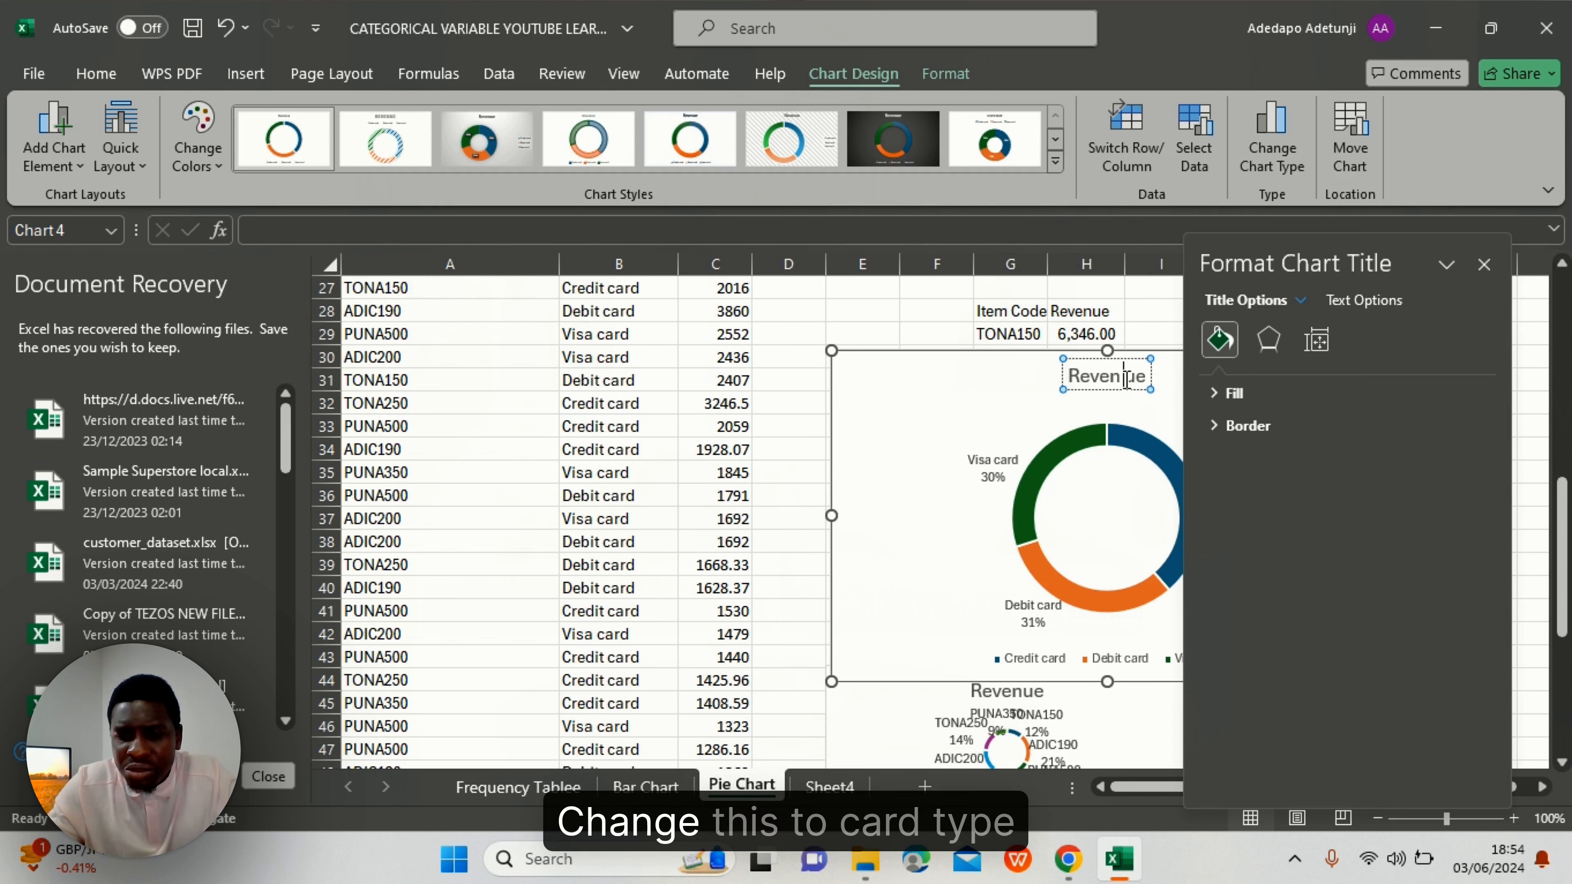
key(BackSpace)
key(BackSpace)
key(BackSpace)
key(BackSpace)
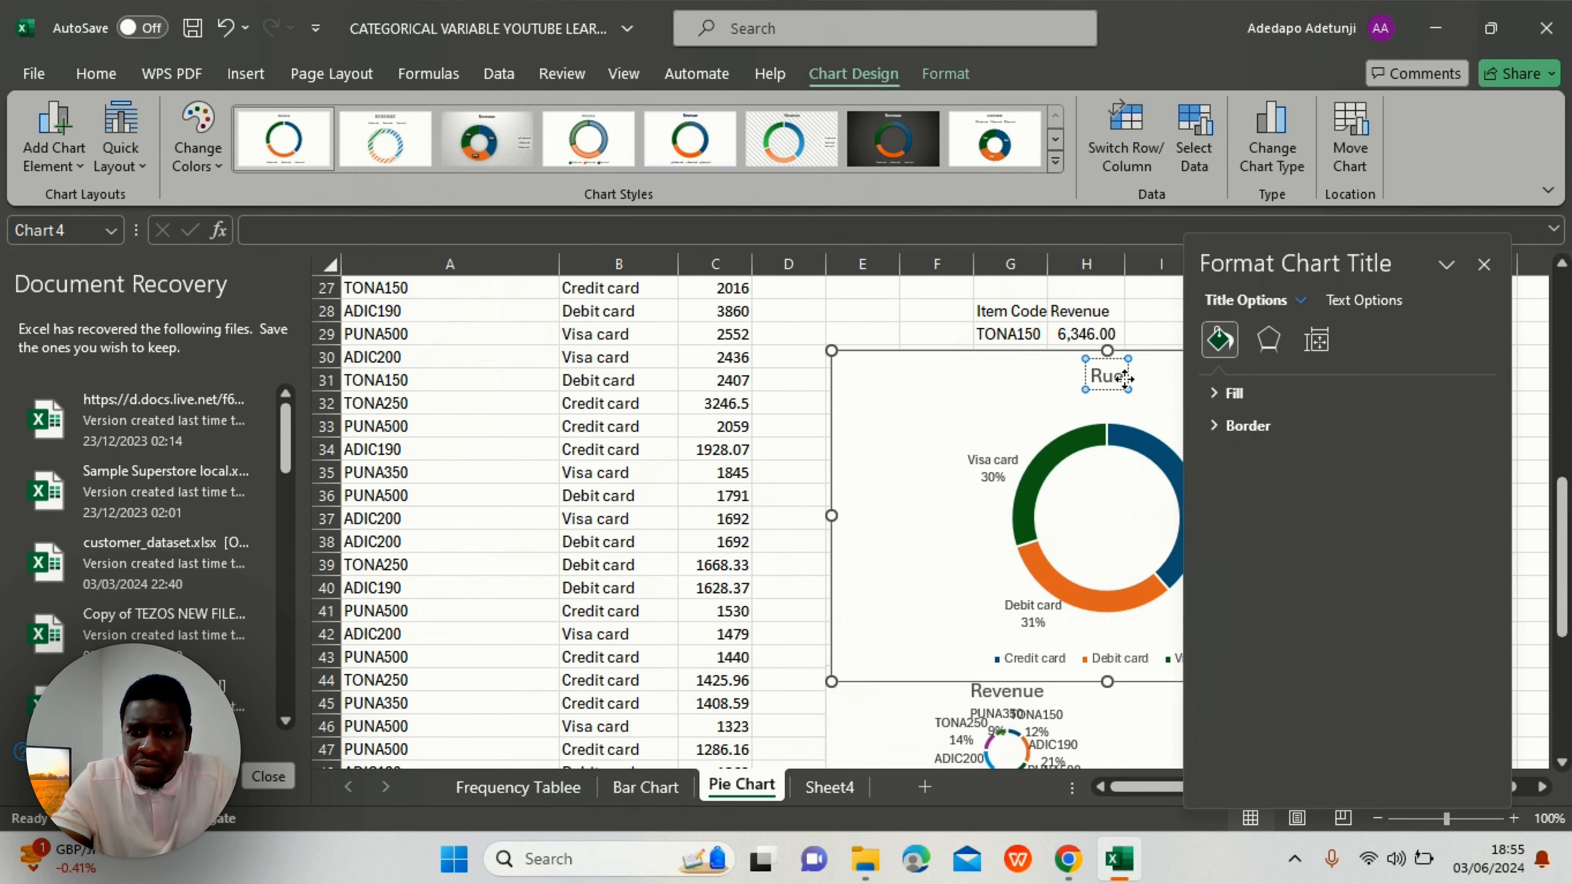
key(BackSpace)
key(Delete)
key(Delete)
text(C)
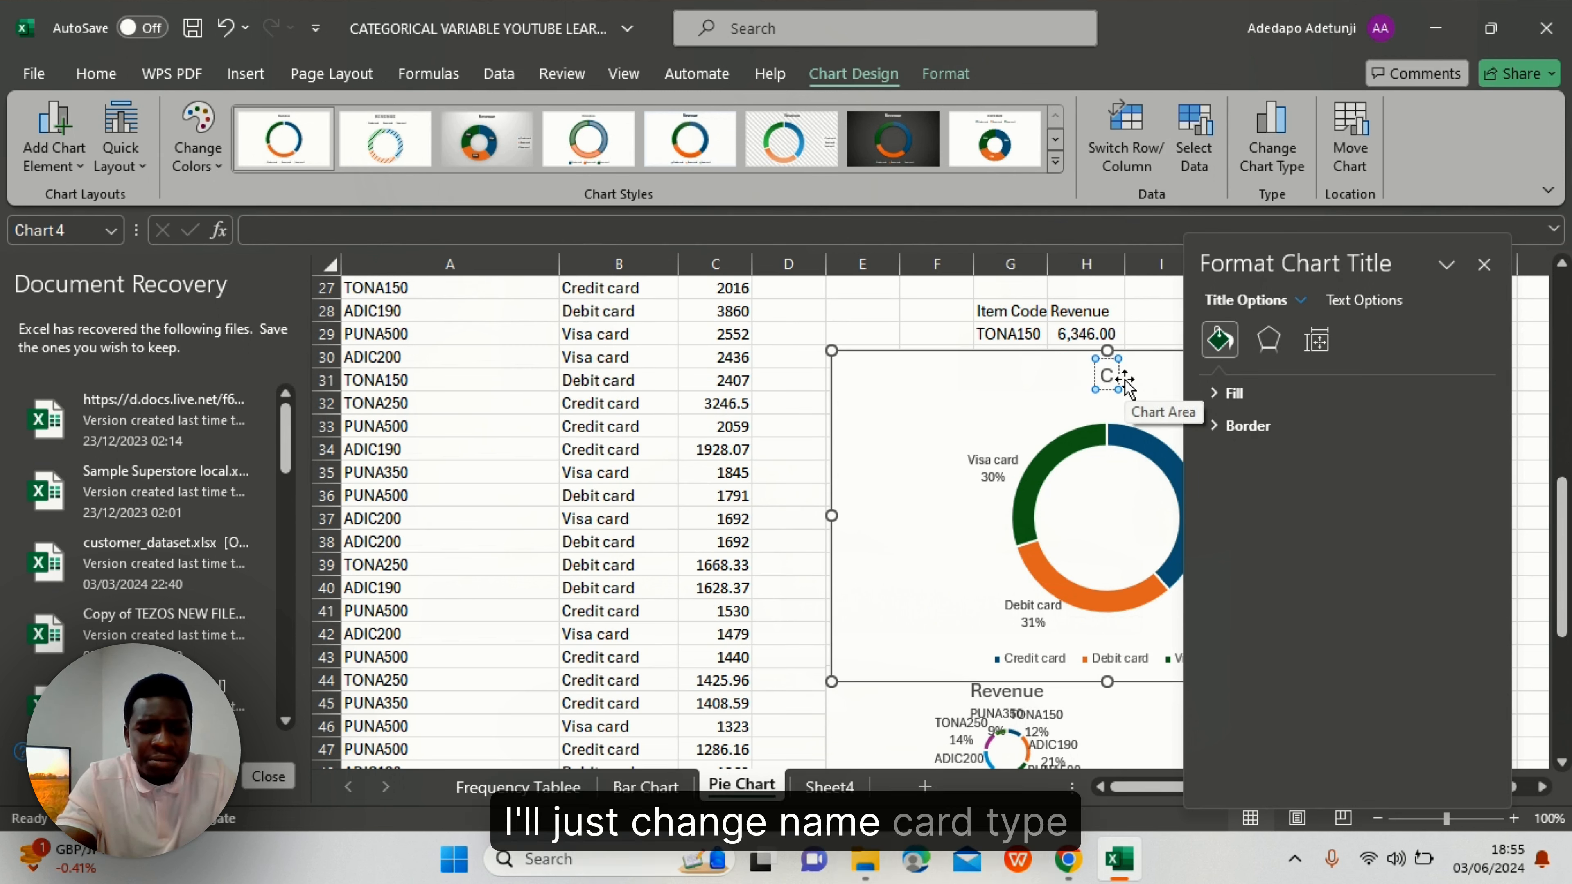
text(ARD)
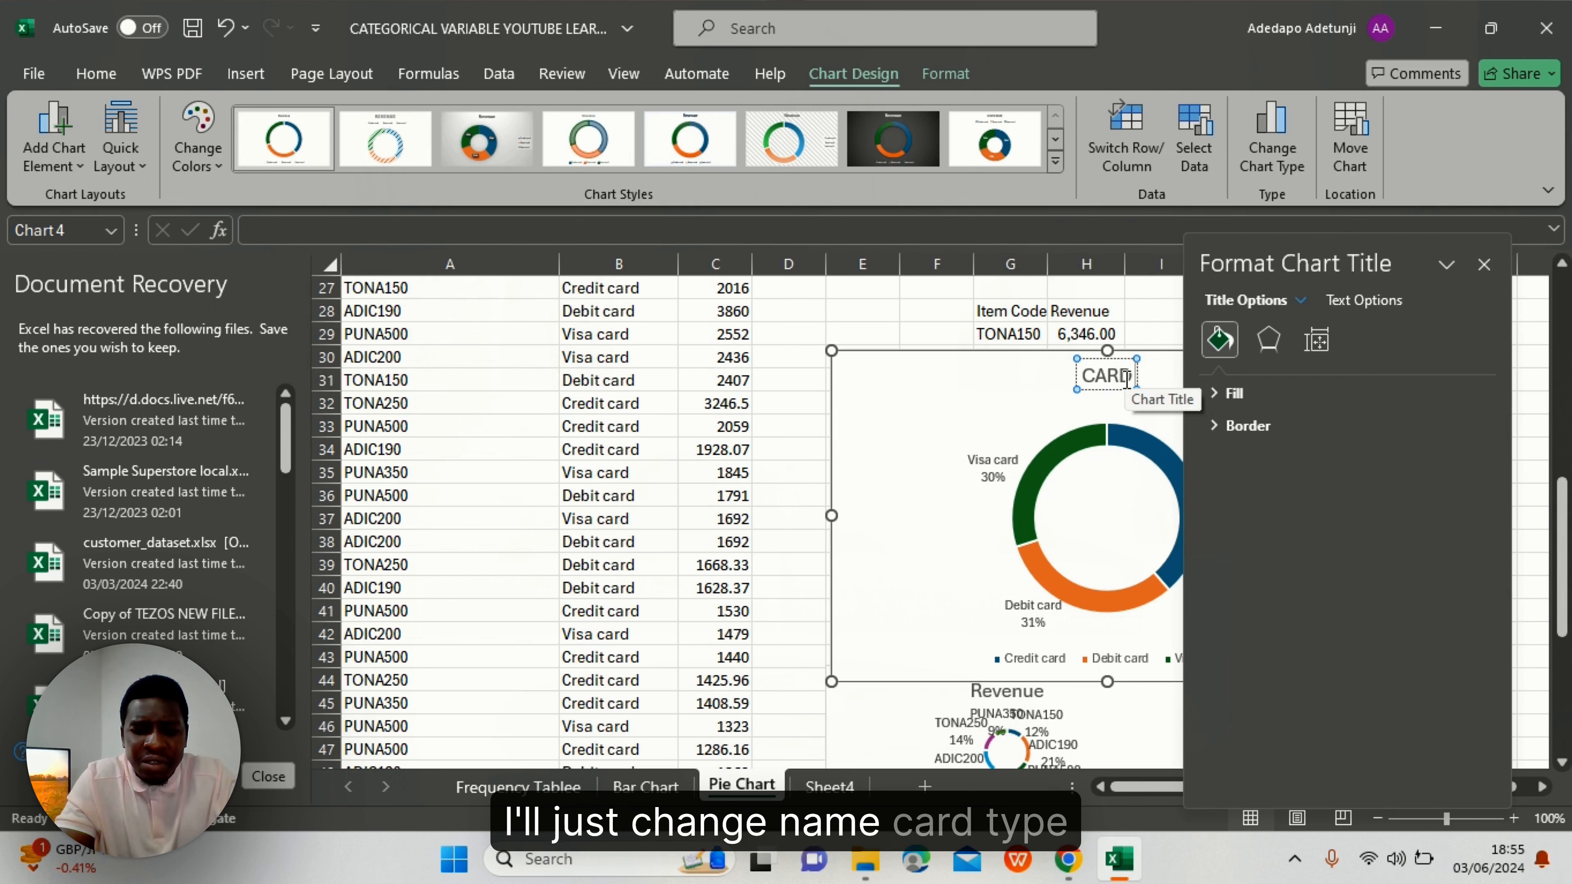
text( TYPE)
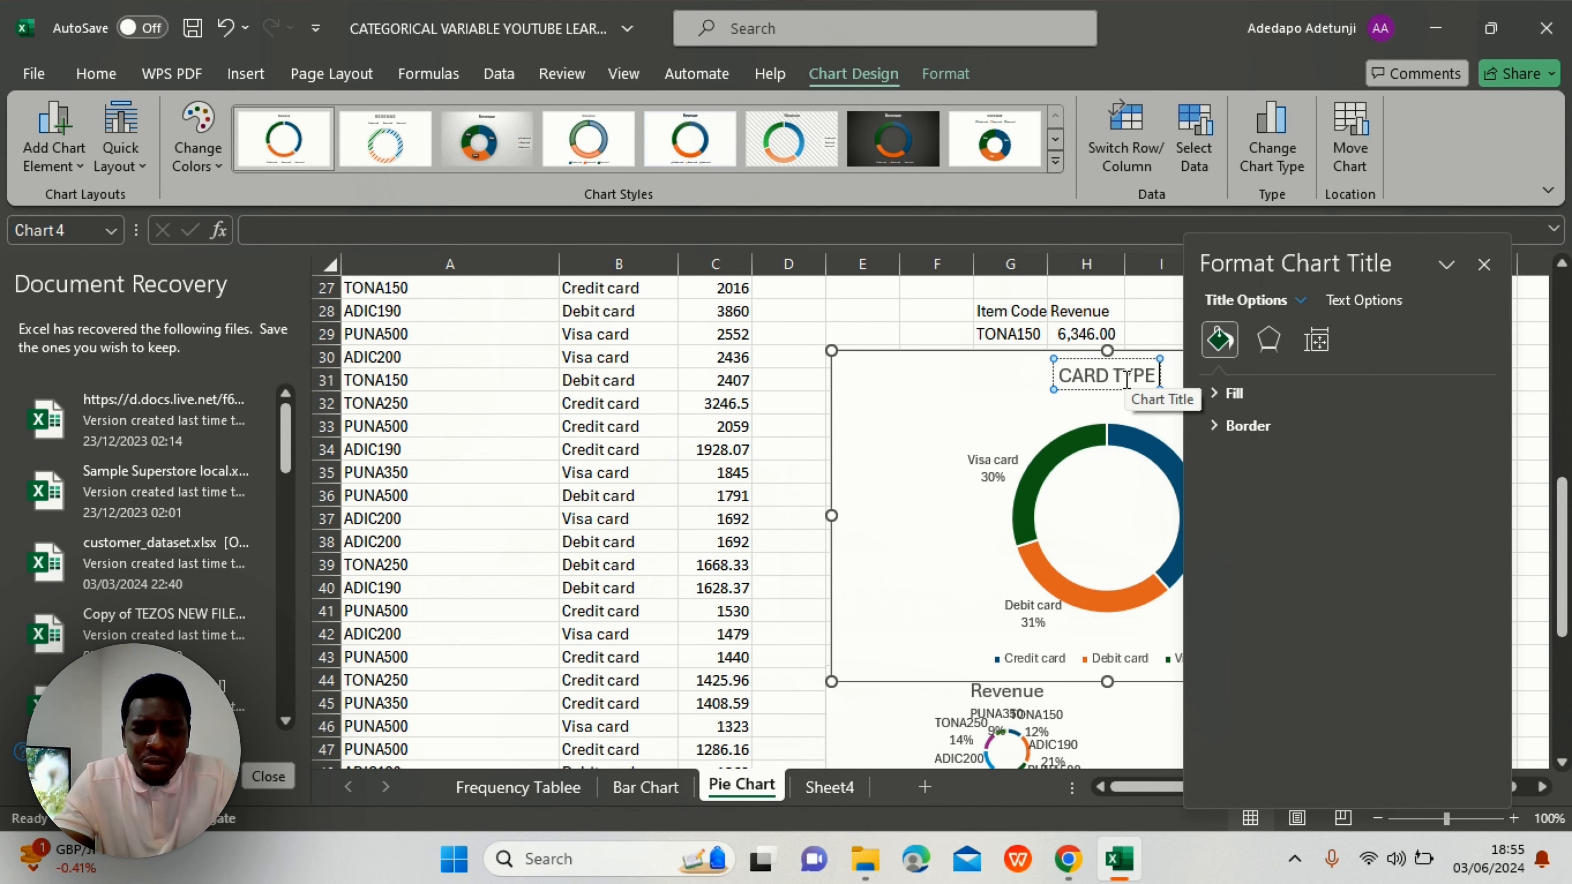
text( TO REVEN)
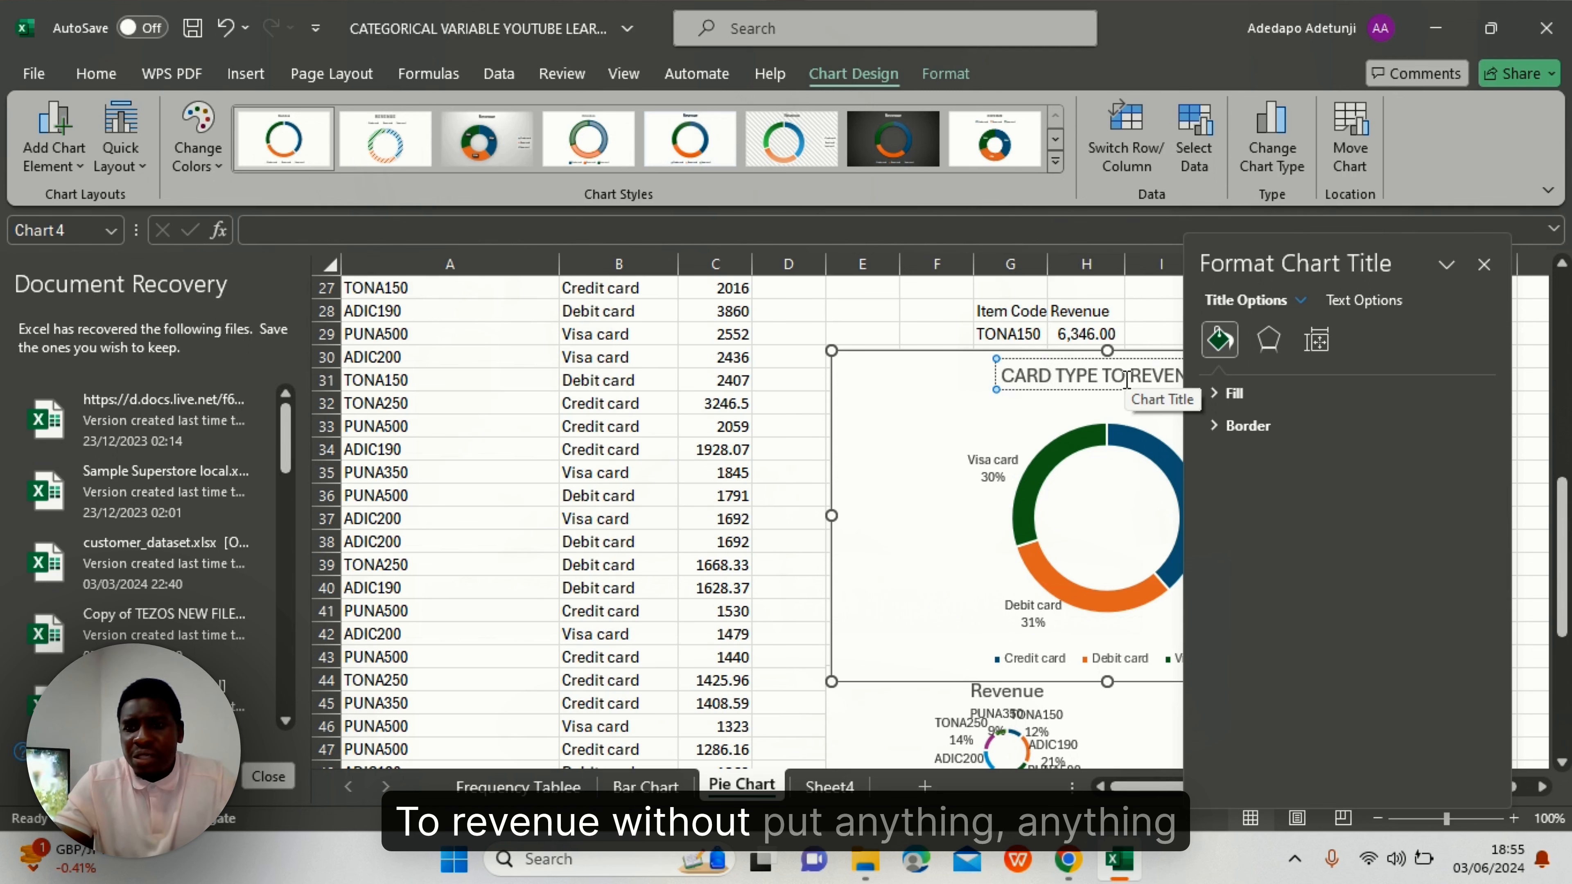
text(UE)
click(1483, 264)
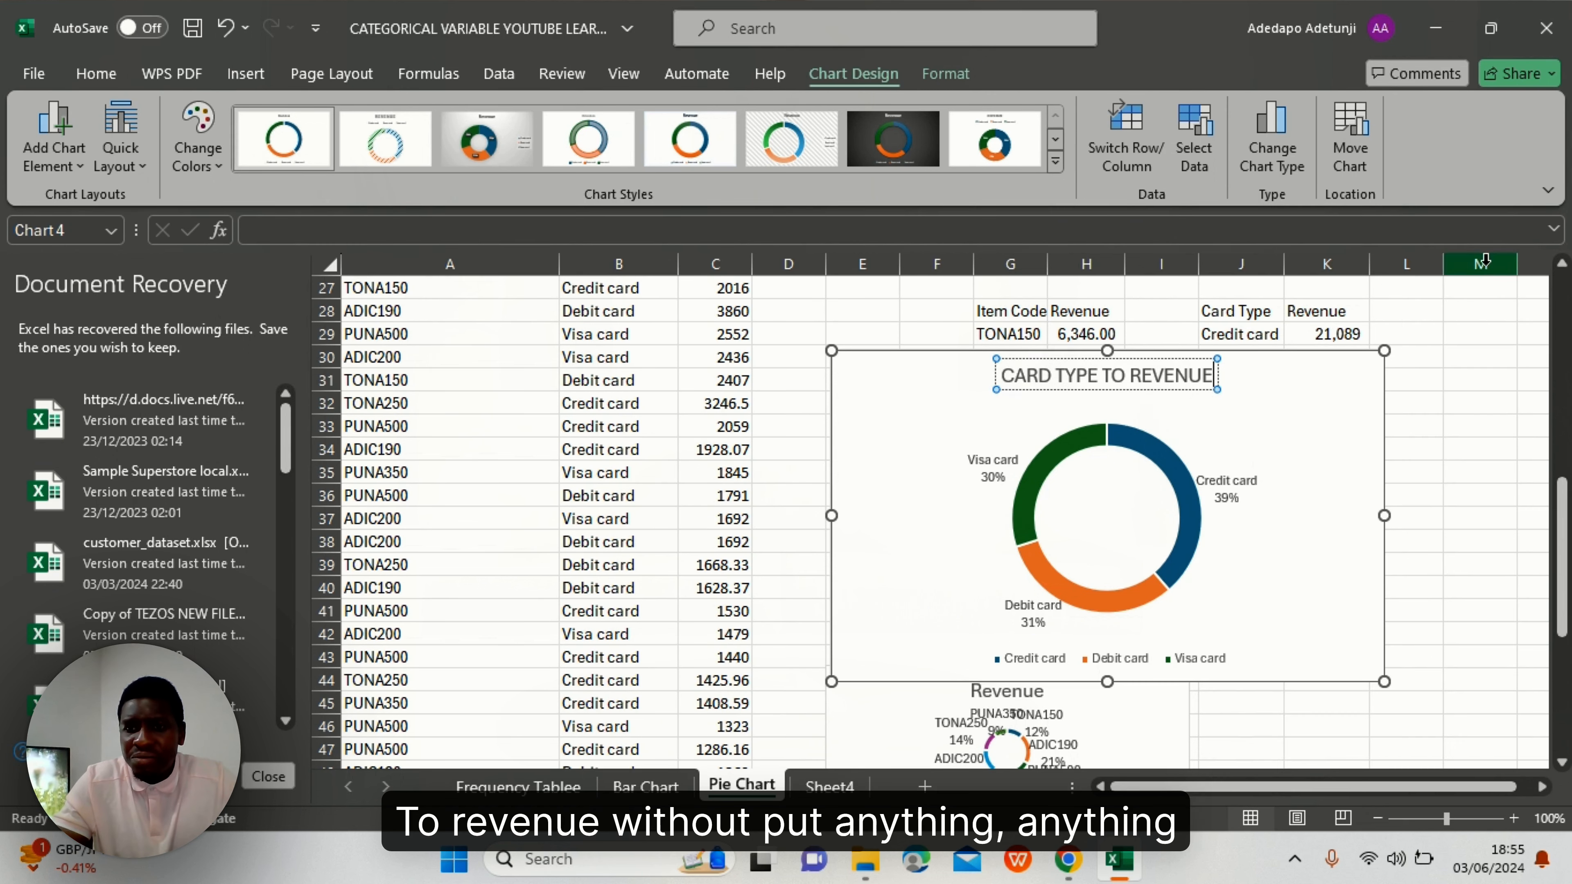
click(1195, 416)
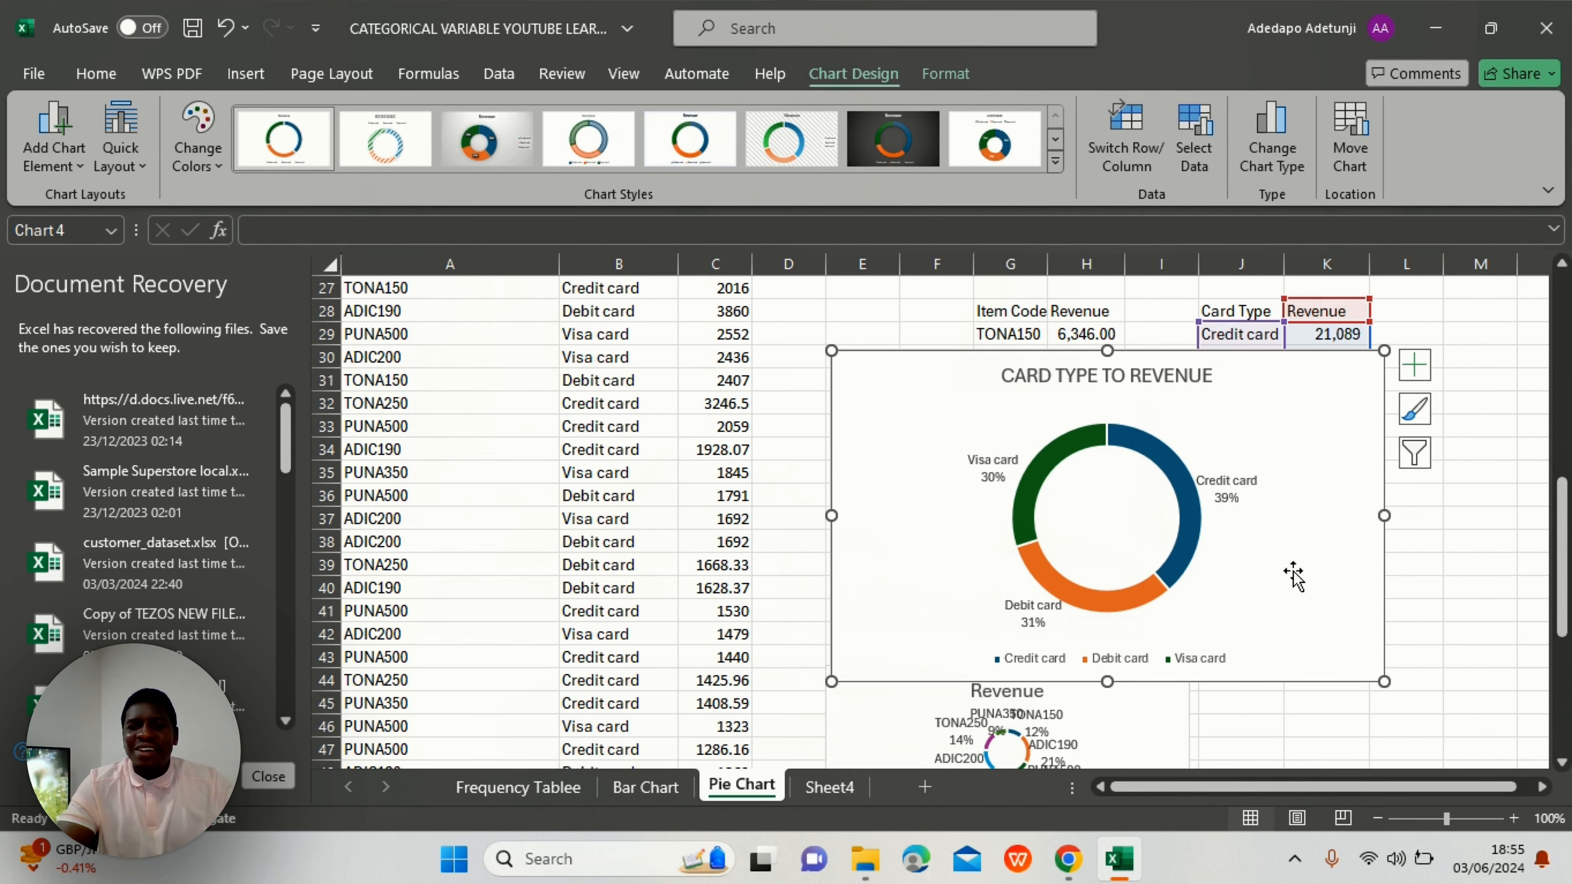